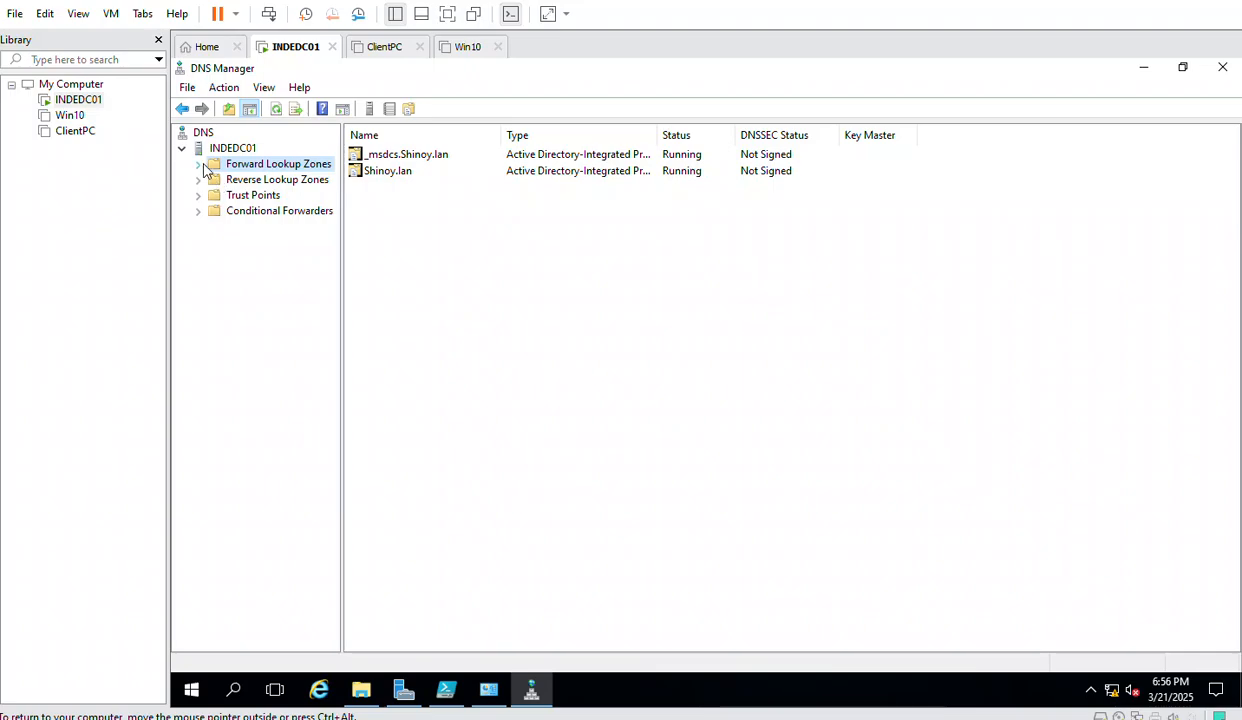
- Expand the forward lookup zones, widen the console tree and open the Shinoy.lan zone
click(198, 164)
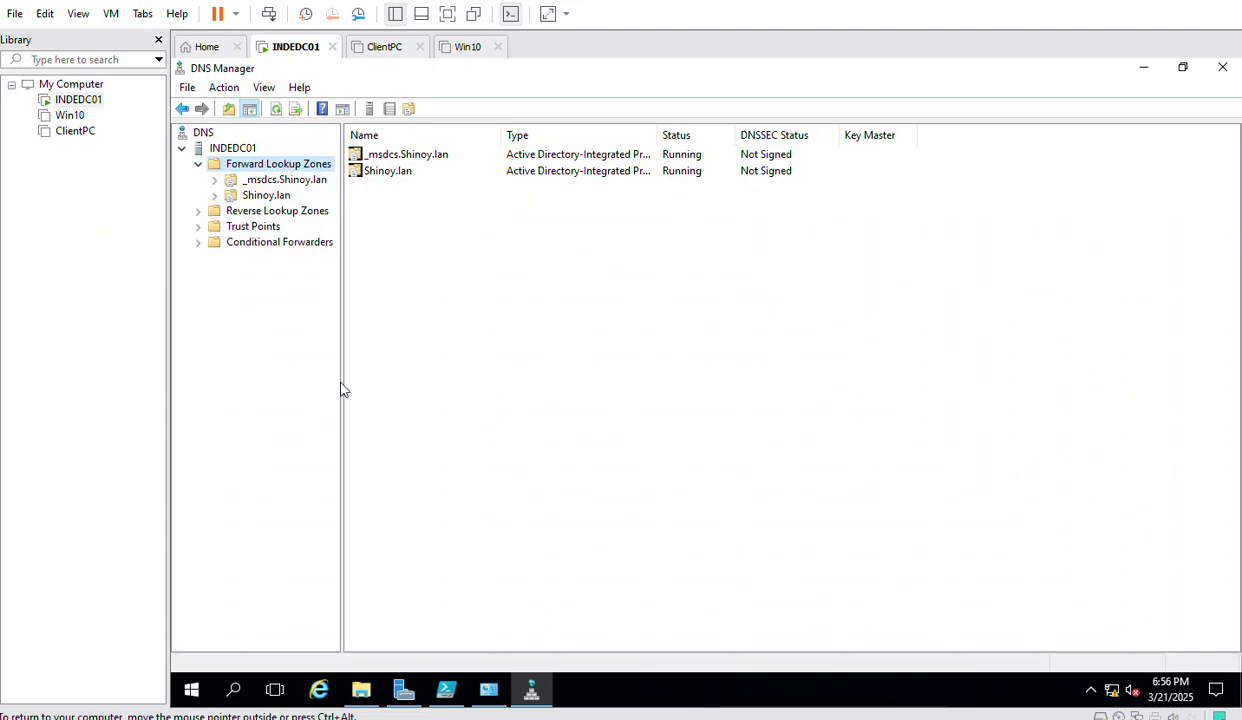
drag(344, 377, 533, 387)
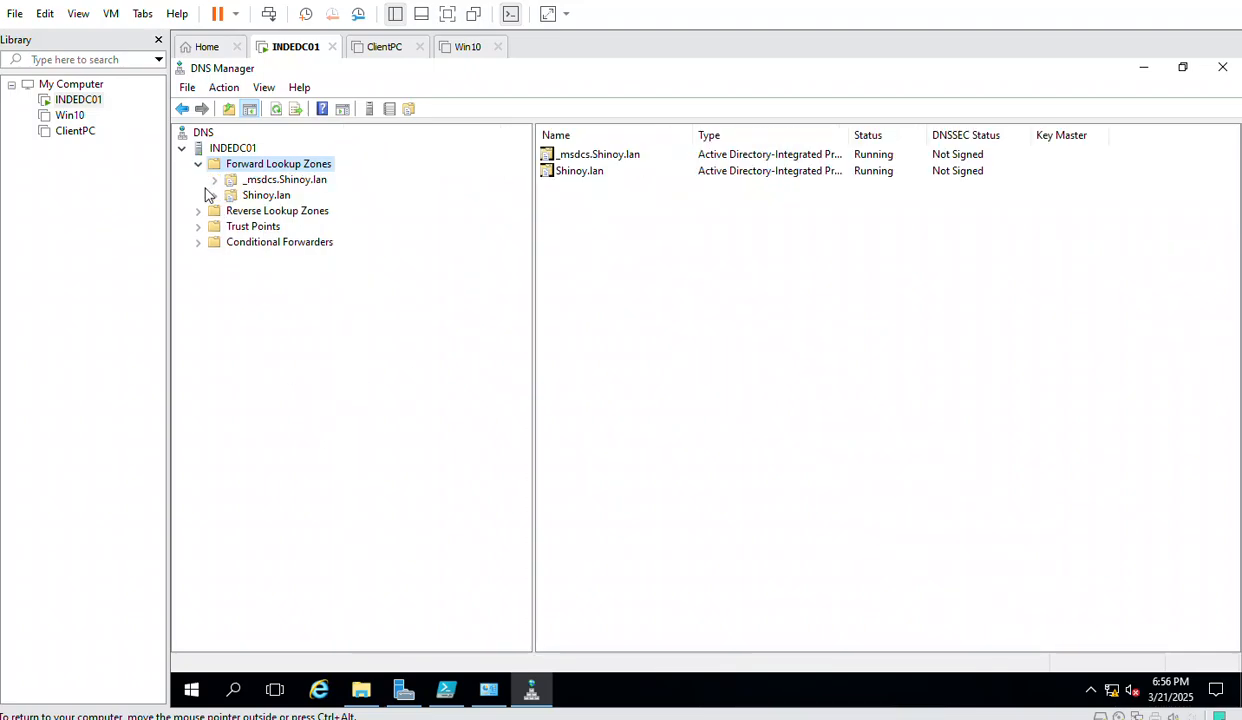
double_click(224, 198)
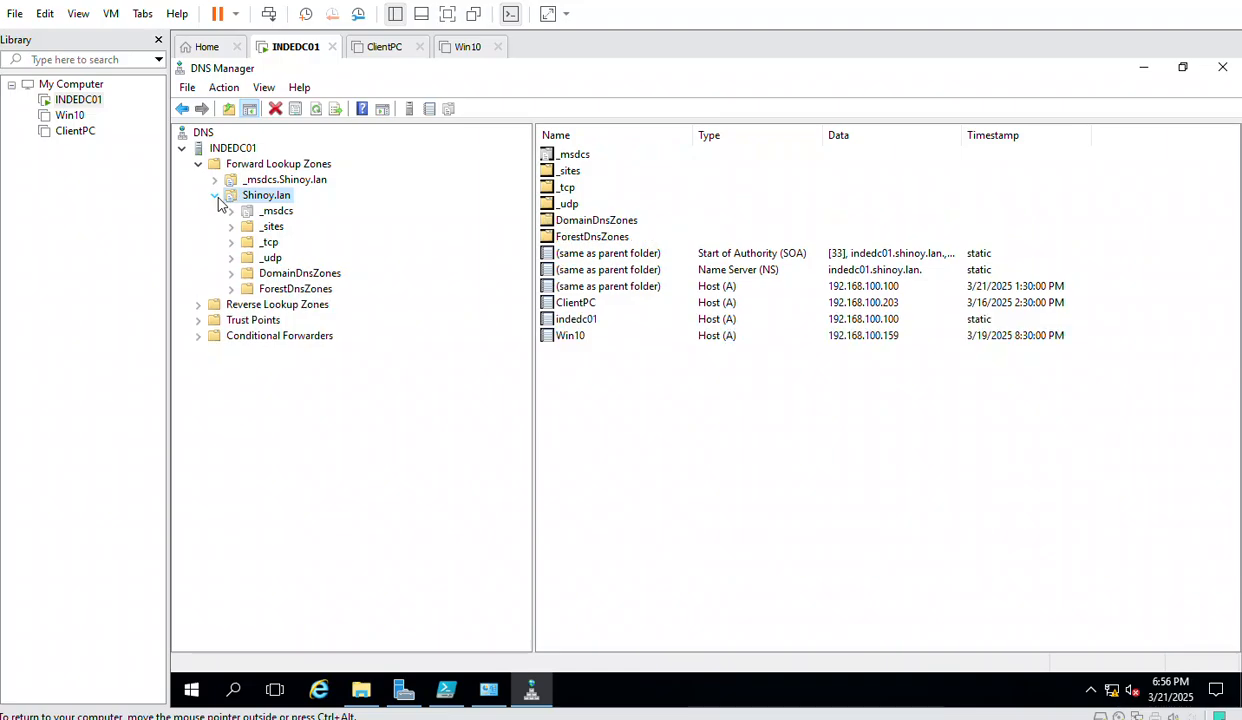
- Review the general properties of the Shinoy.lan zone and close them without changes
right_click(273, 197)
click(336, 500)
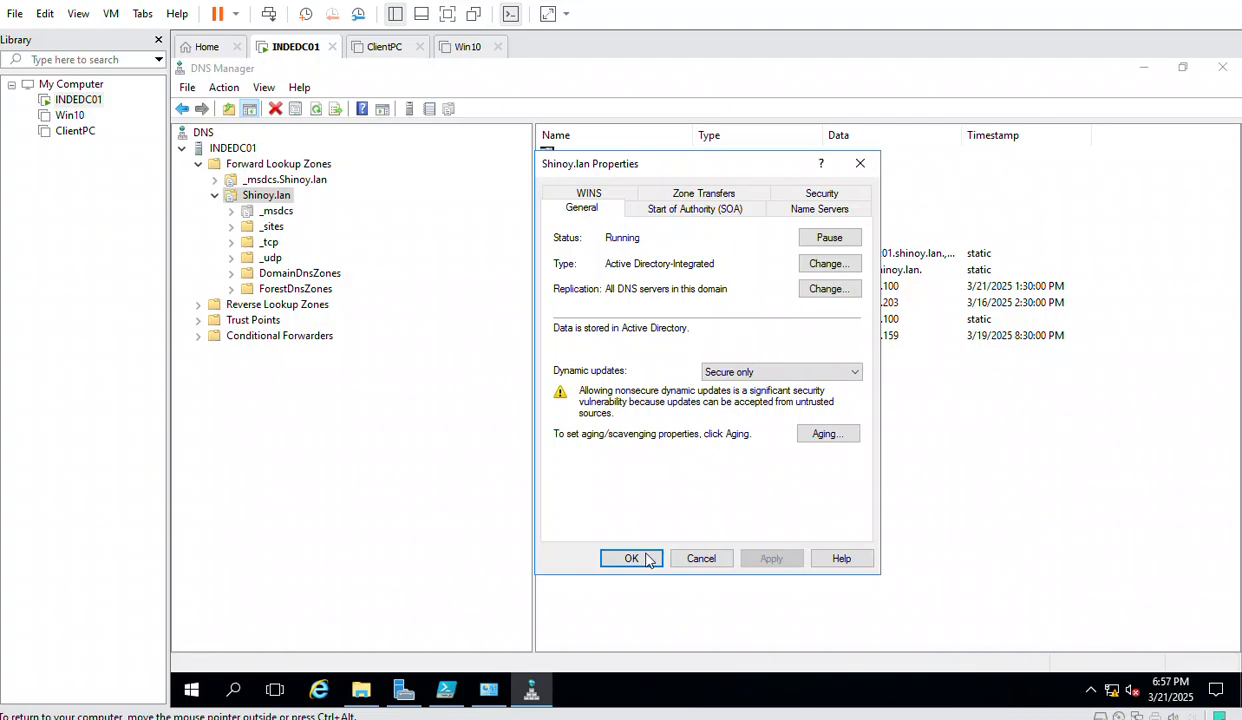
click(695, 558)
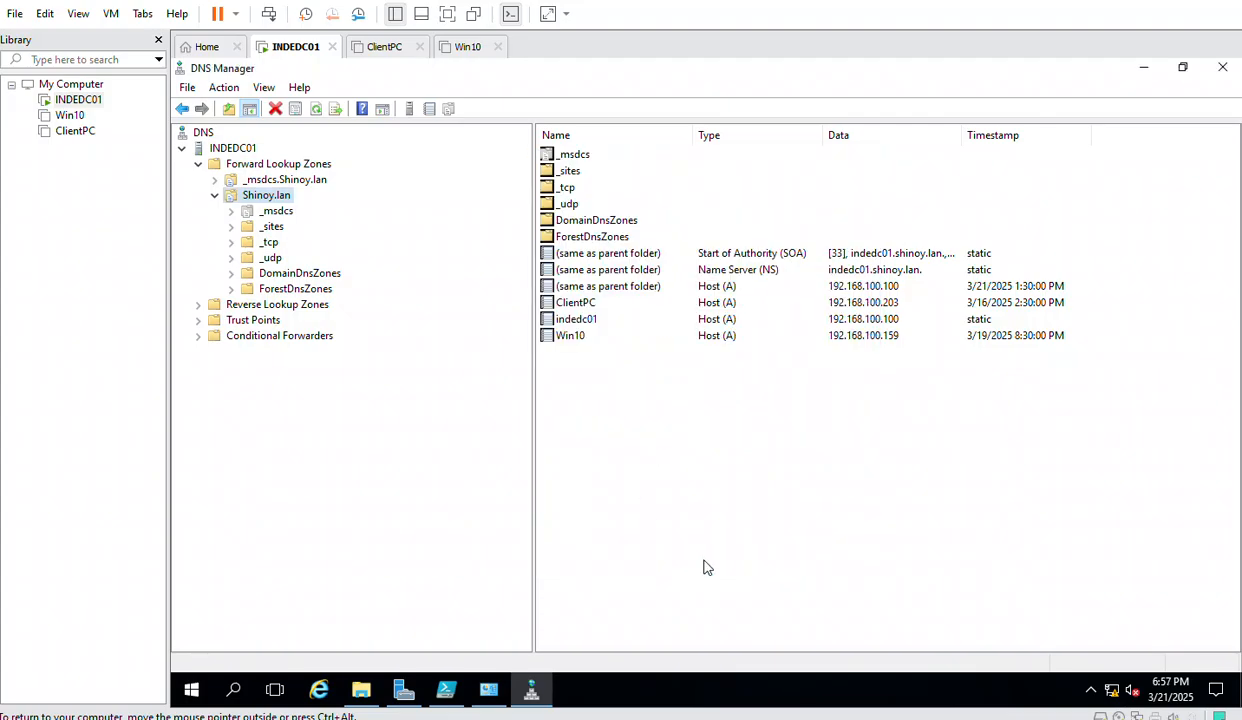
right_click(267, 201)
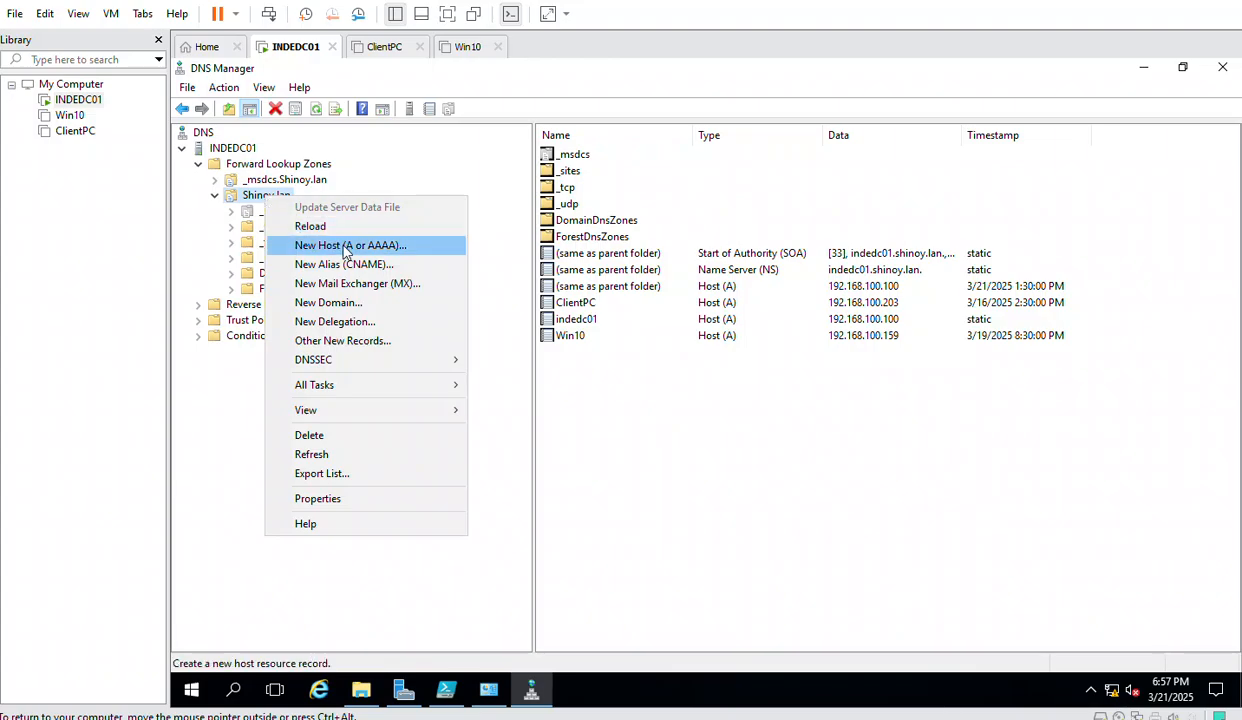
click(636, 405)
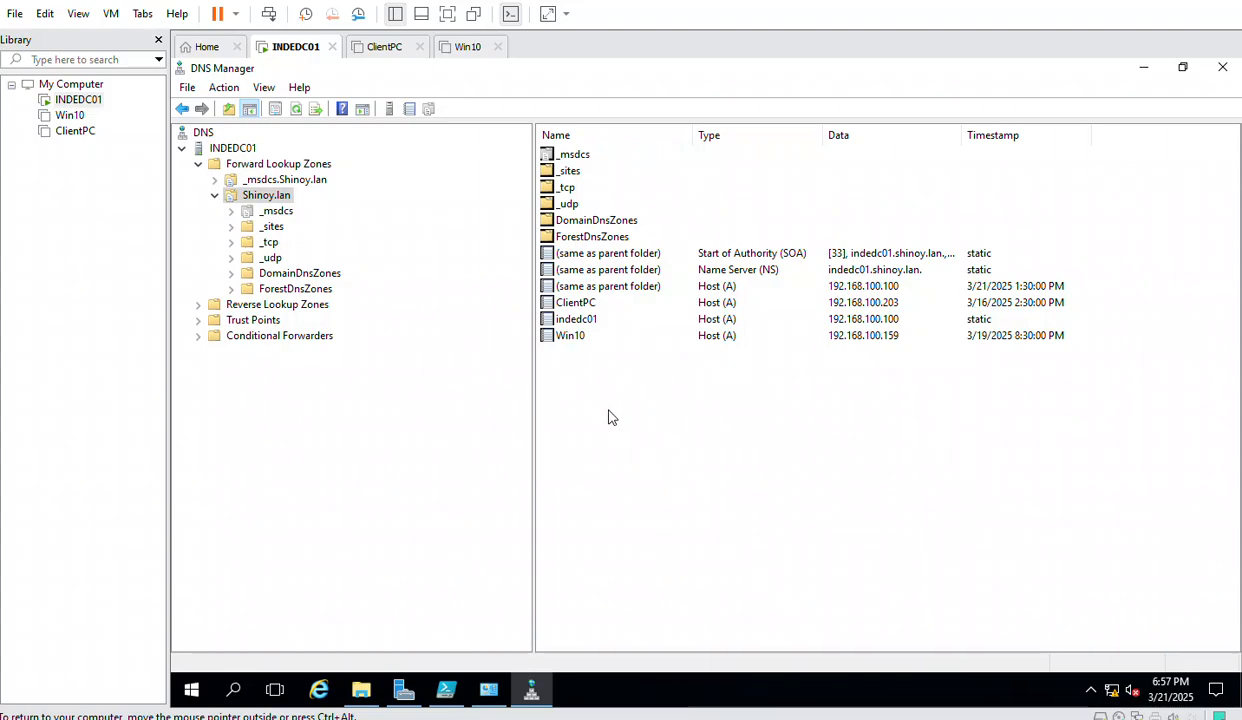
right_click(264, 205)
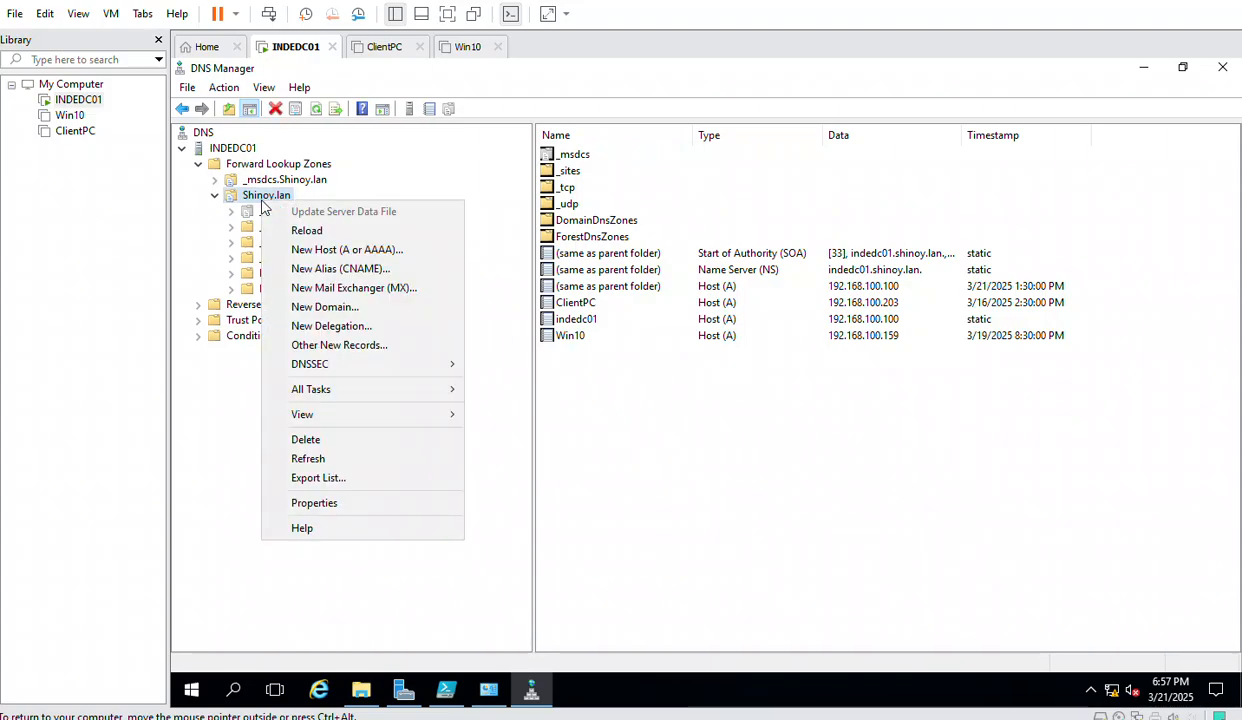
click(352, 250)
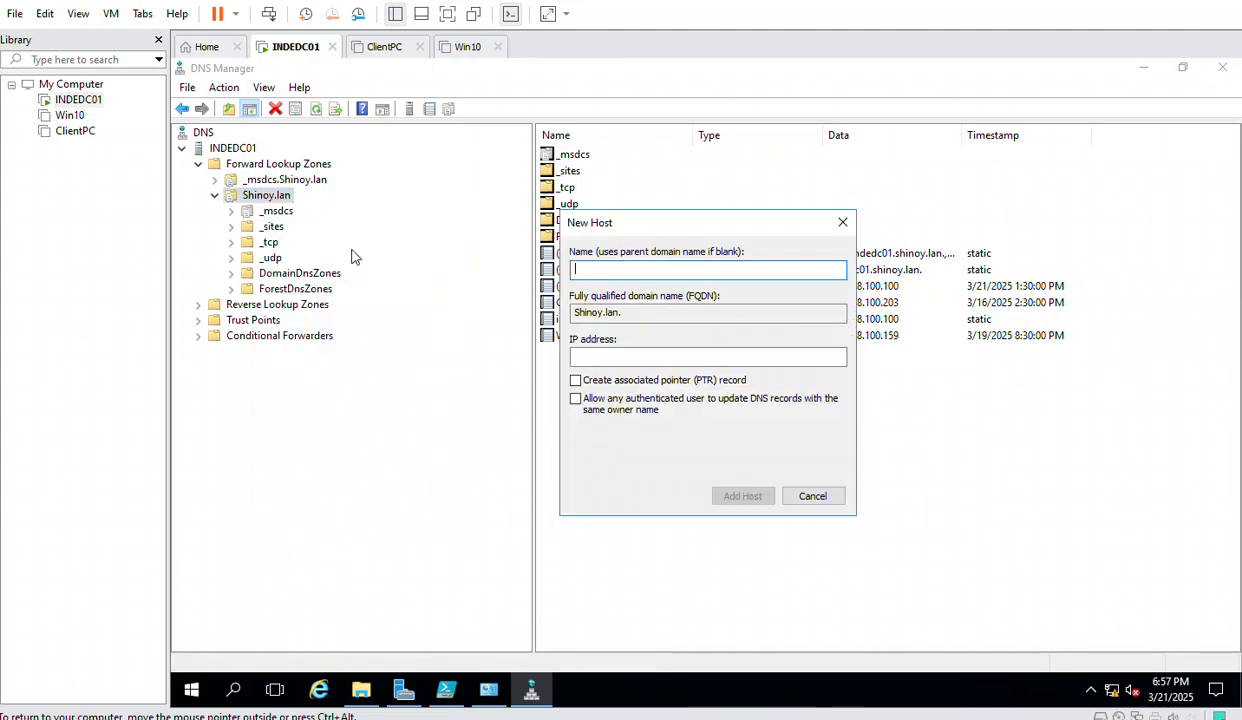
click(810, 494)
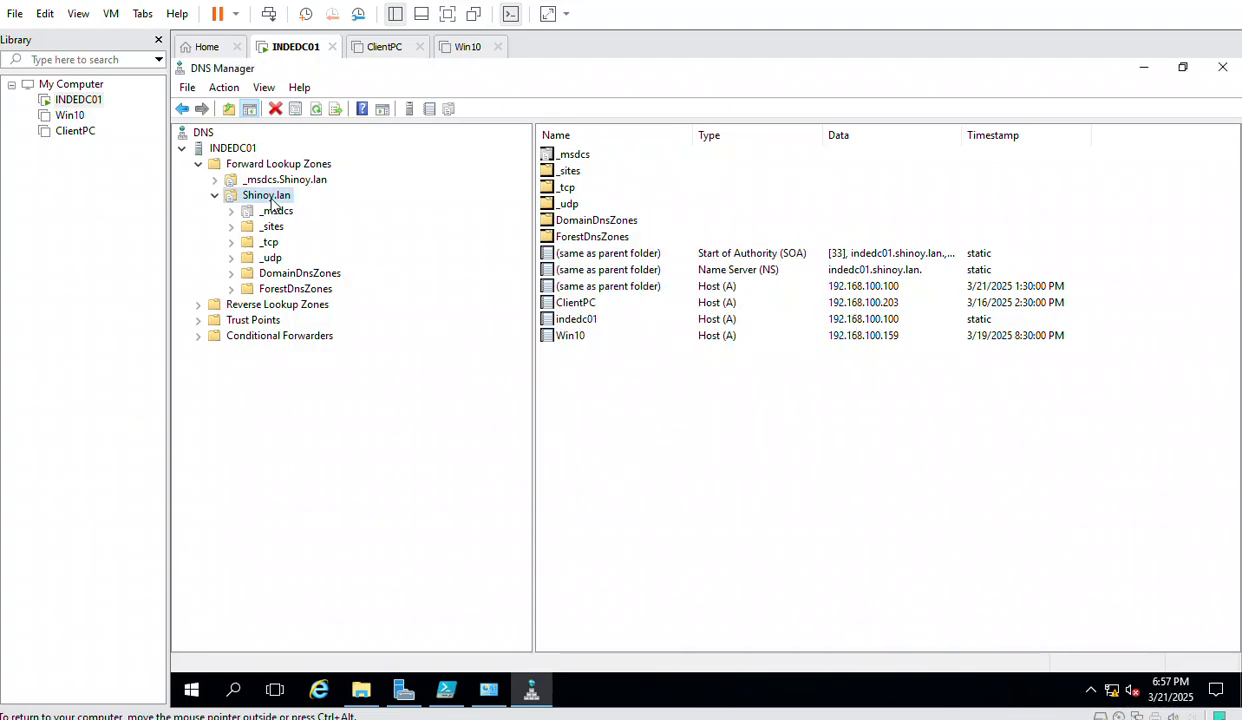
- Start a new host (A) record in the Shinoy.lan zone with name server01 and IP address 10.10.10.10
right_click(268, 198)
click(359, 246)
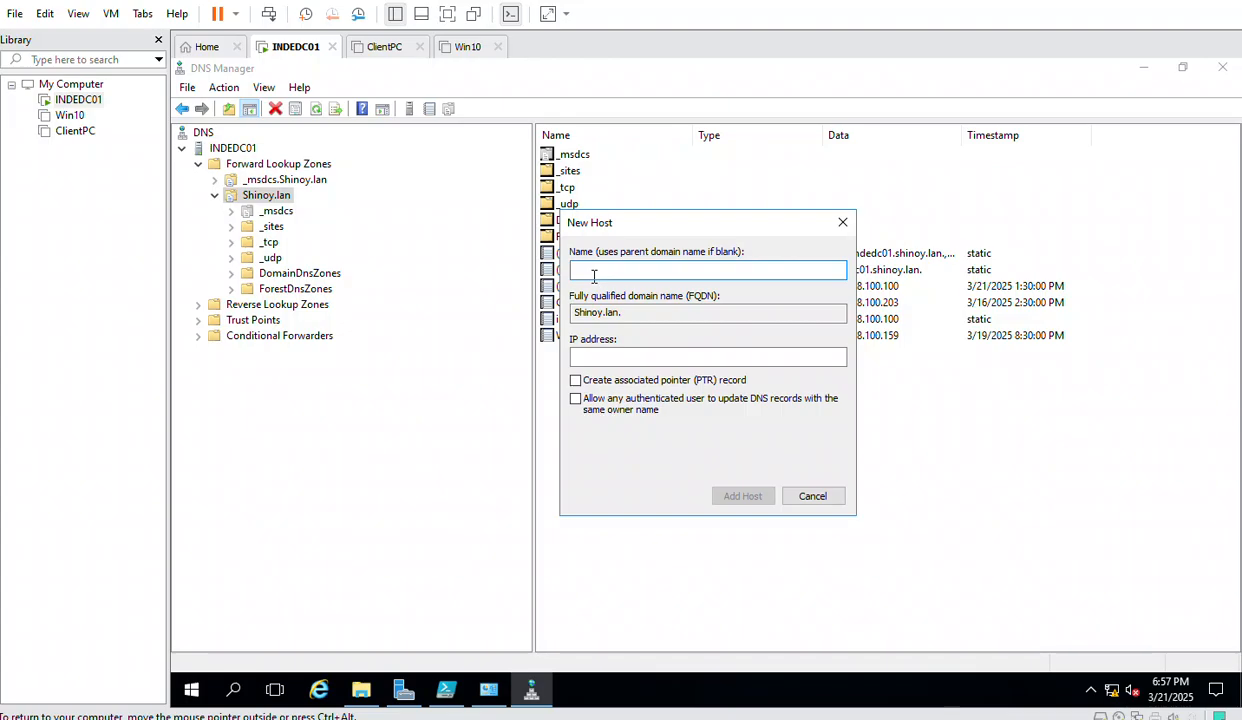
text(server01)
click(604, 356)
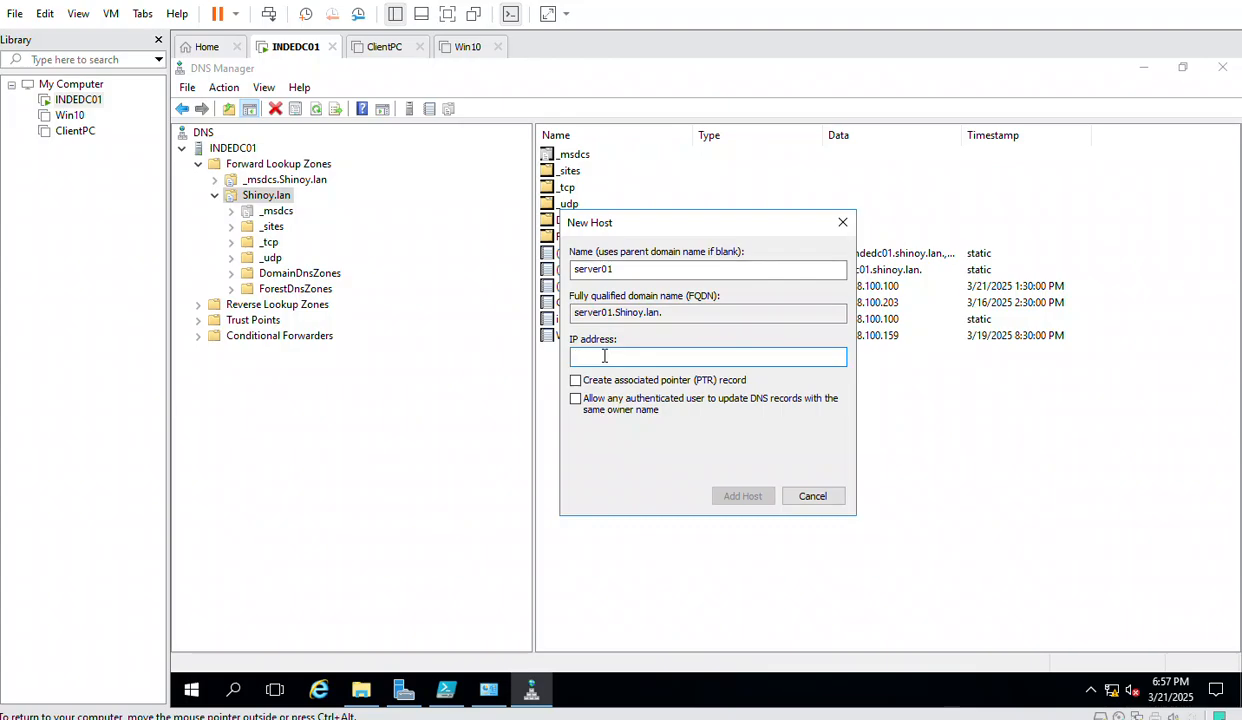
text(10.10.10.10)
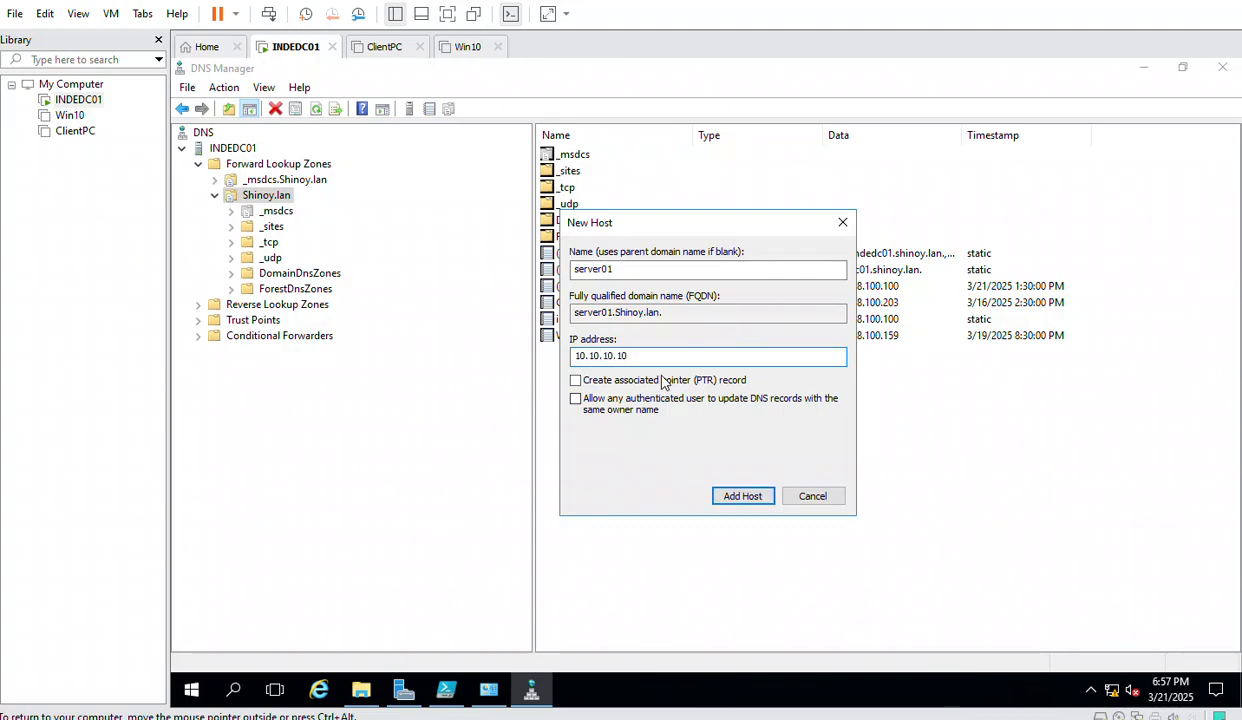
- Check the new host's name, fully qualified domain name and IP address entries
click(613, 268)
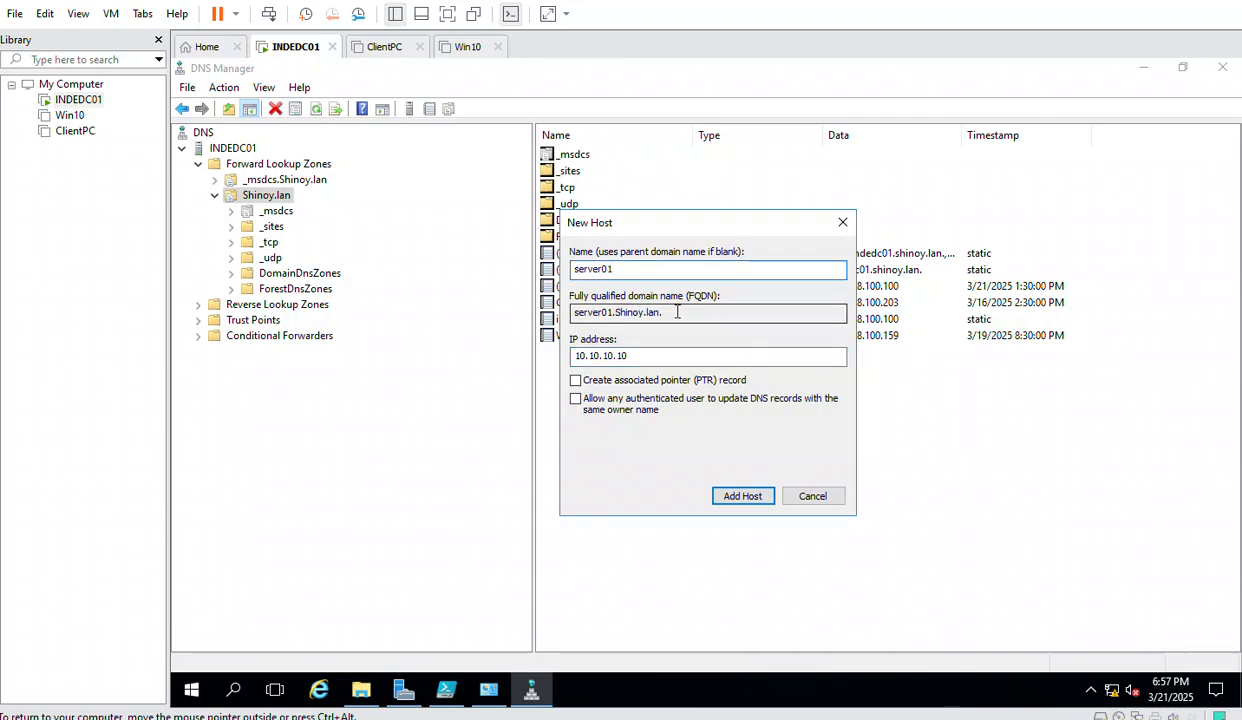
key(Tab)
key(Tab)
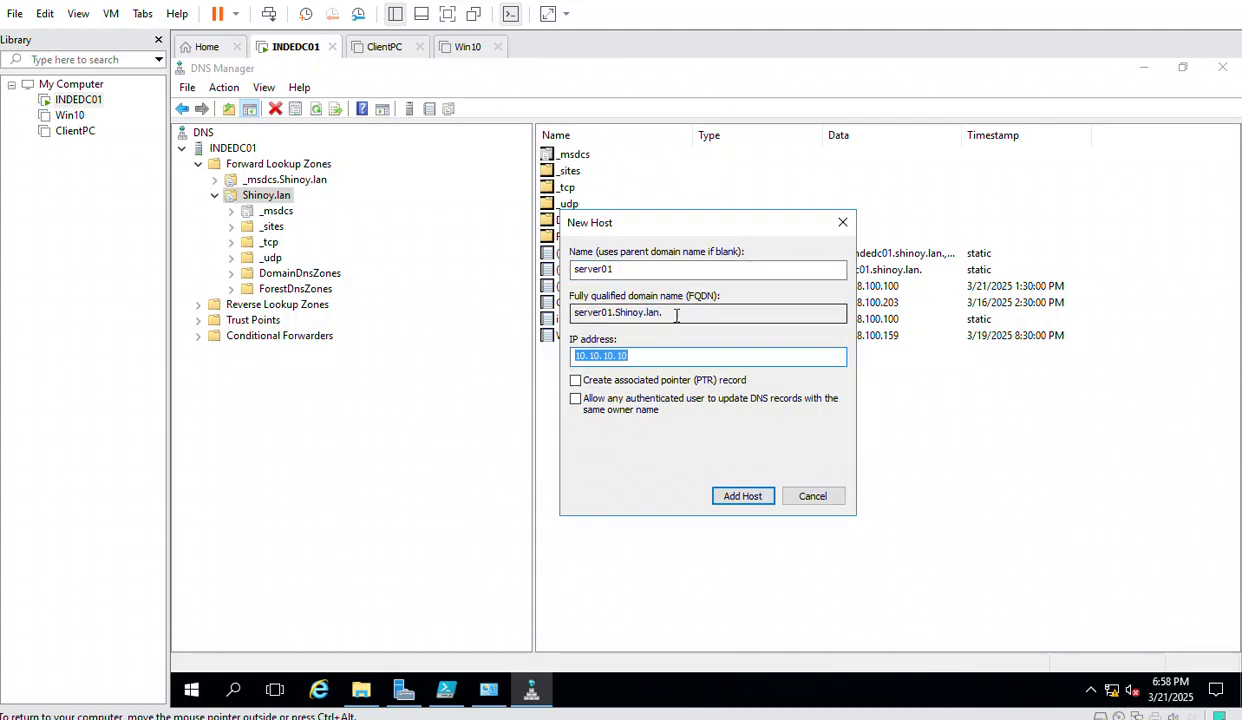
drag(662, 313, 570, 316)
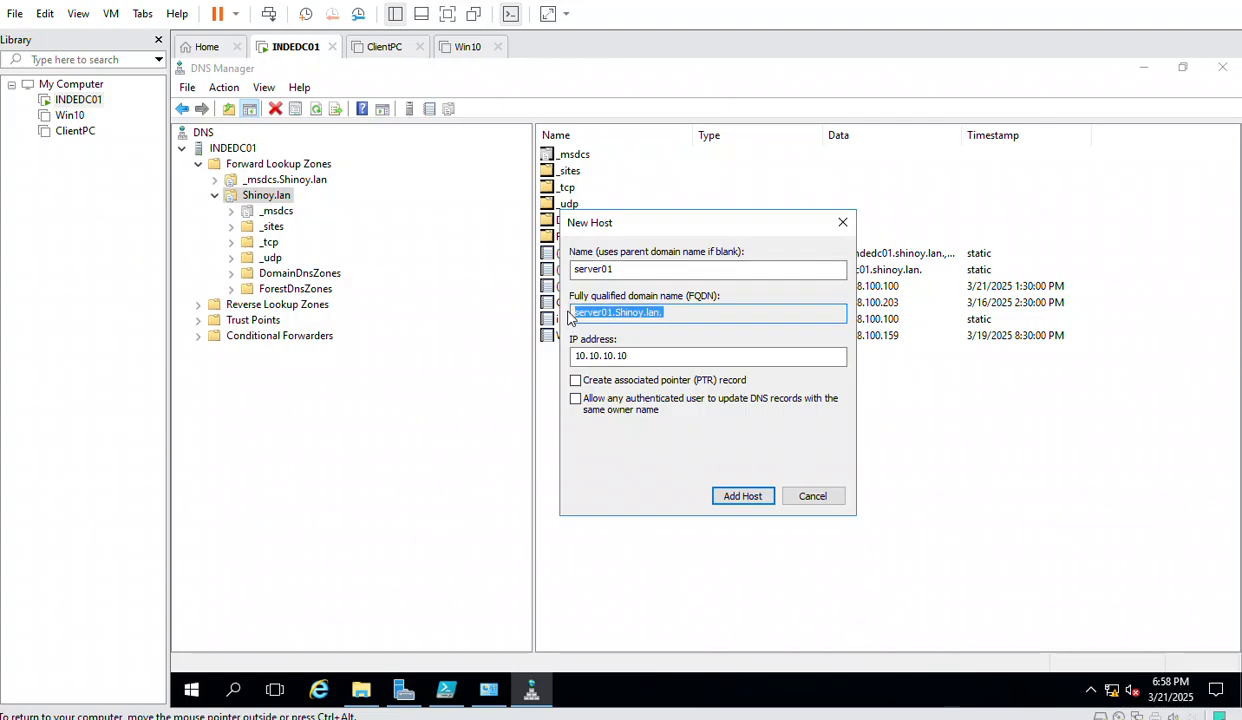
click(638, 357)
drag(638, 357, 557, 357)
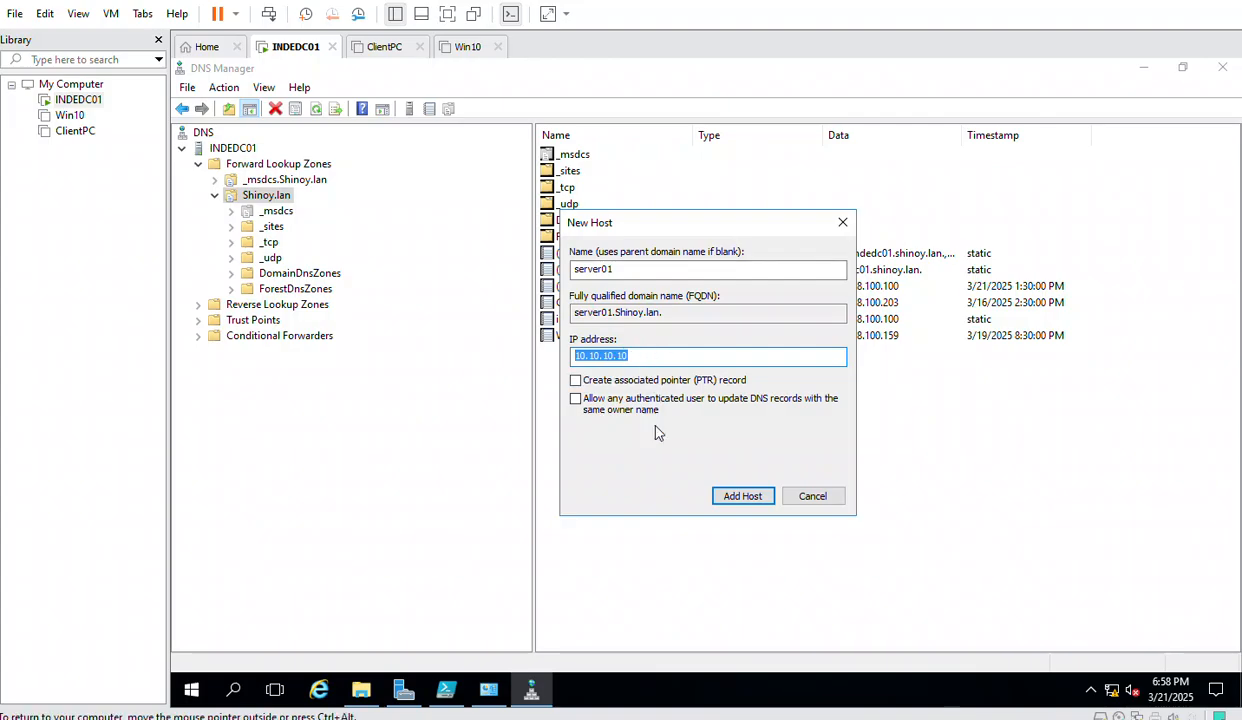
- Add the server01 host record to the zone and select it in the record list
click(729, 500)
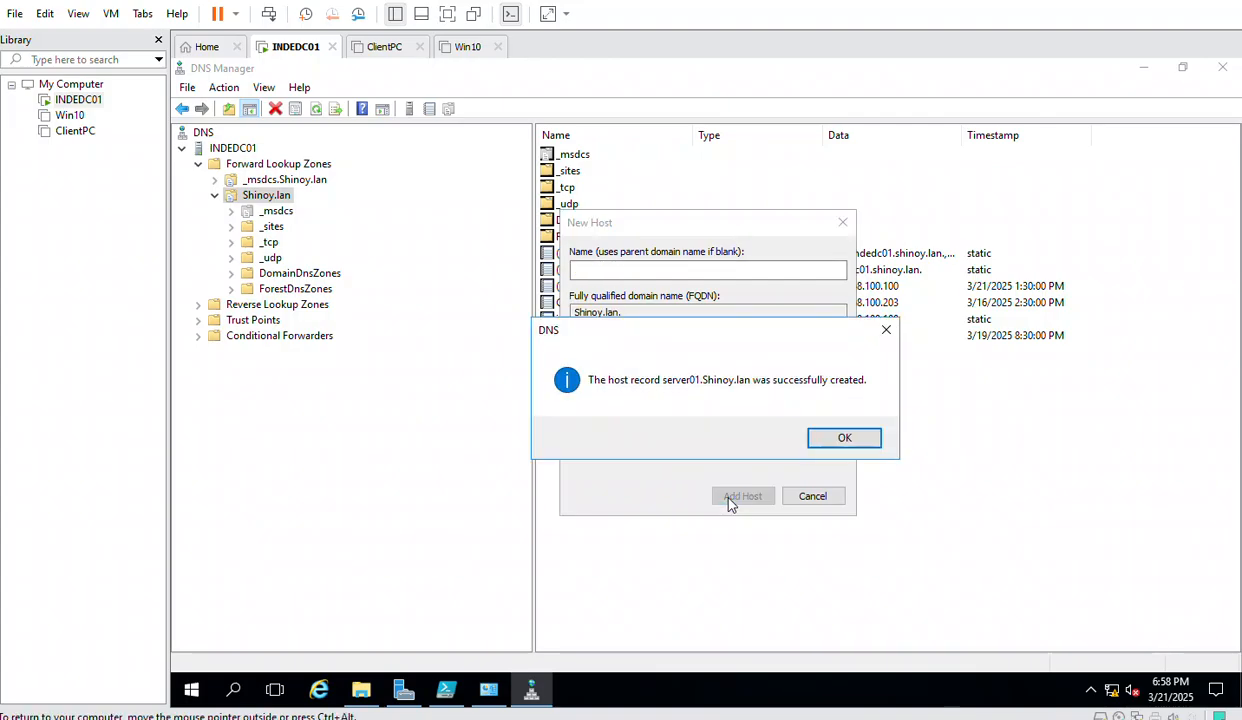
click(836, 439)
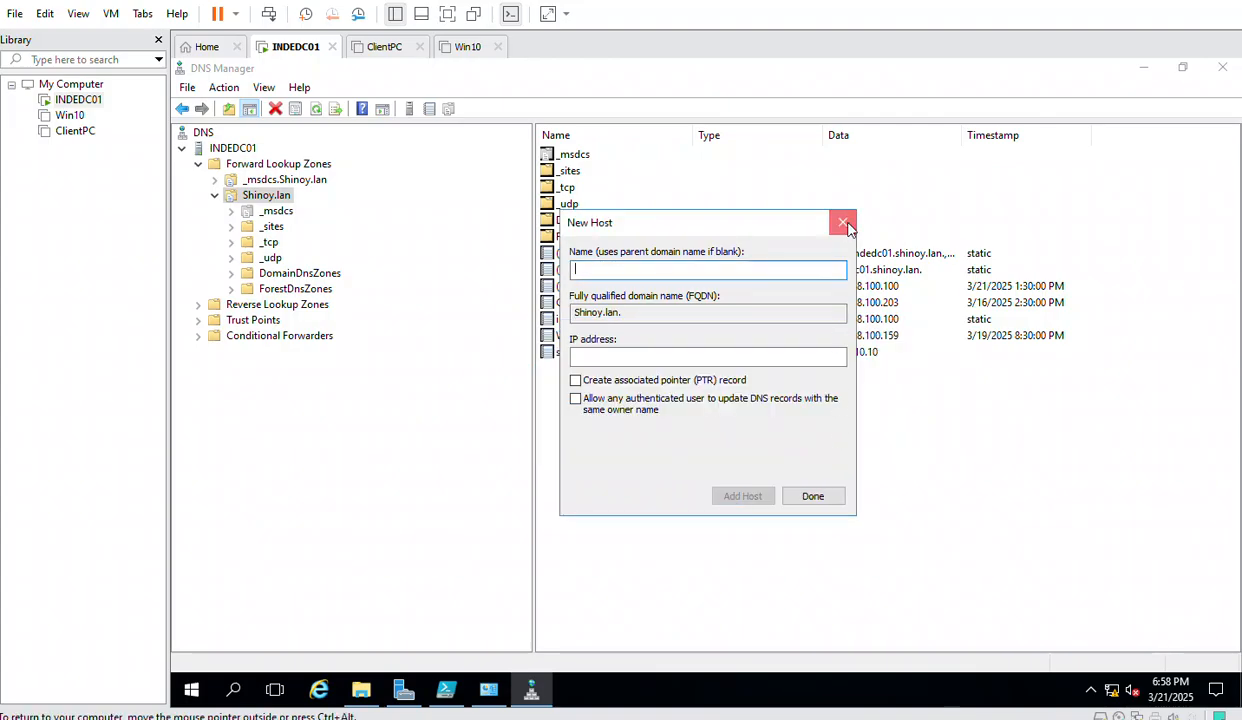
click(841, 223)
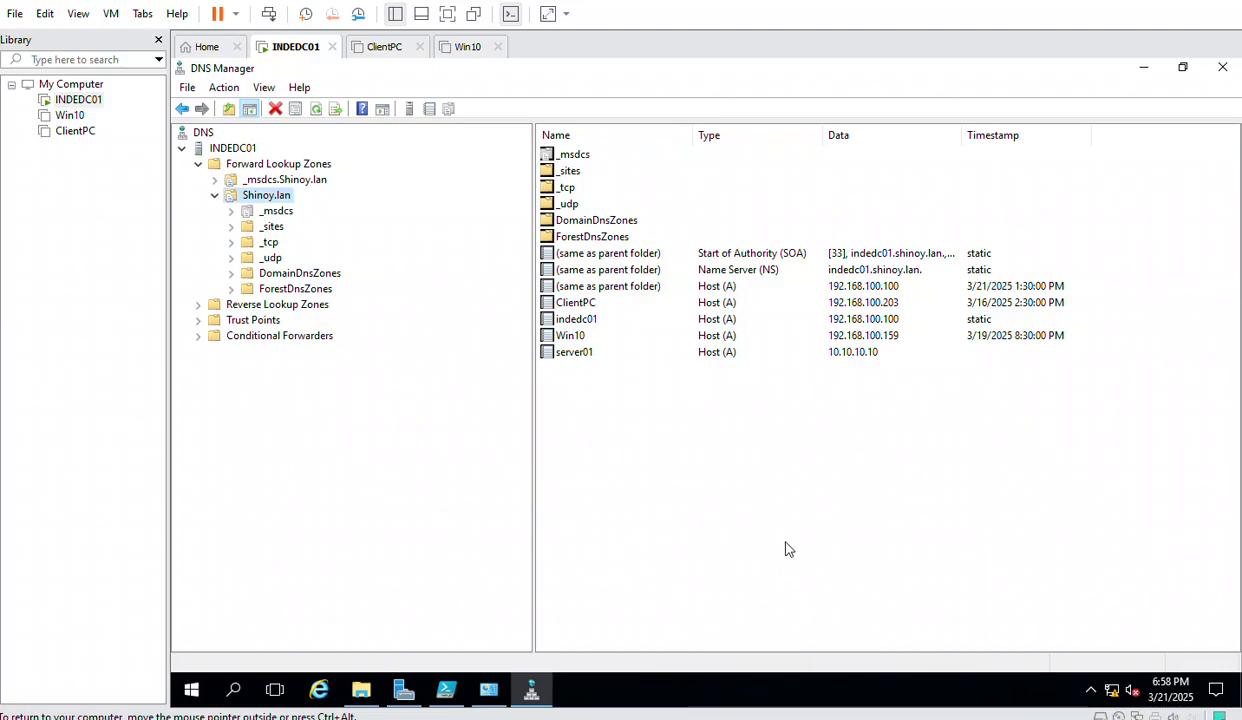
click(573, 354)
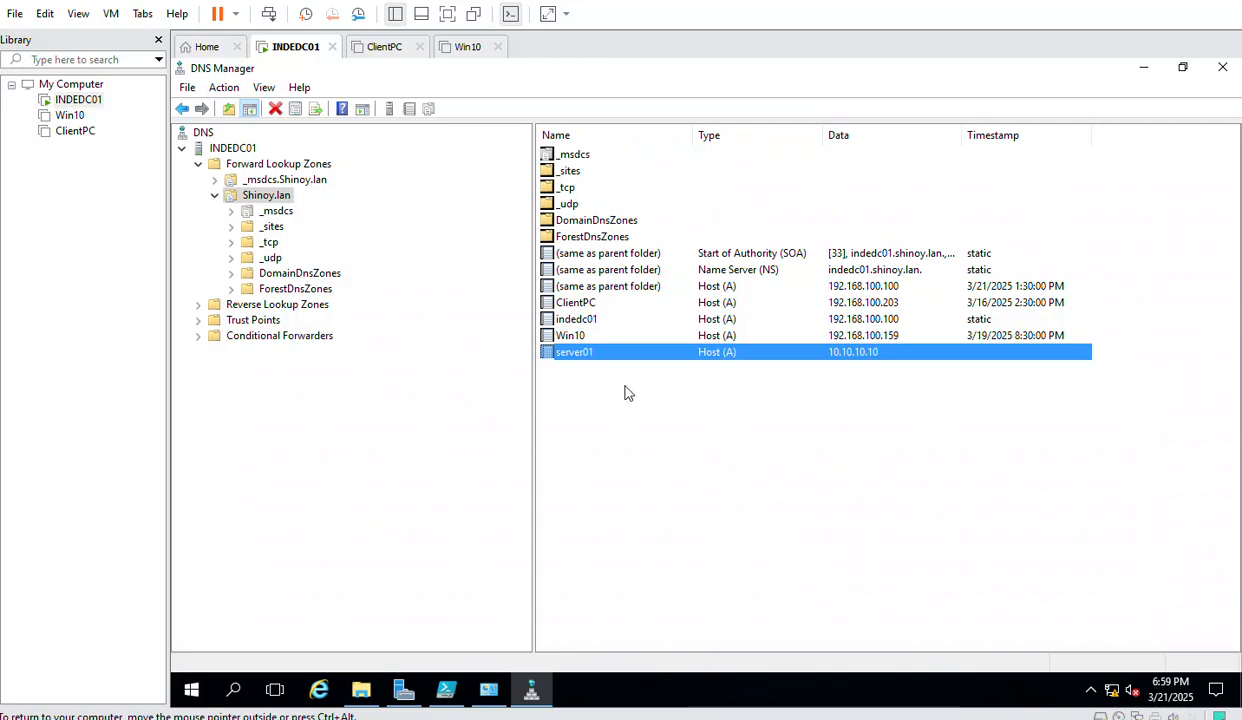
- Start a new alias (CNAME) record in the Shinoy.lan zone with the alias name myserver
right_click(267, 199)
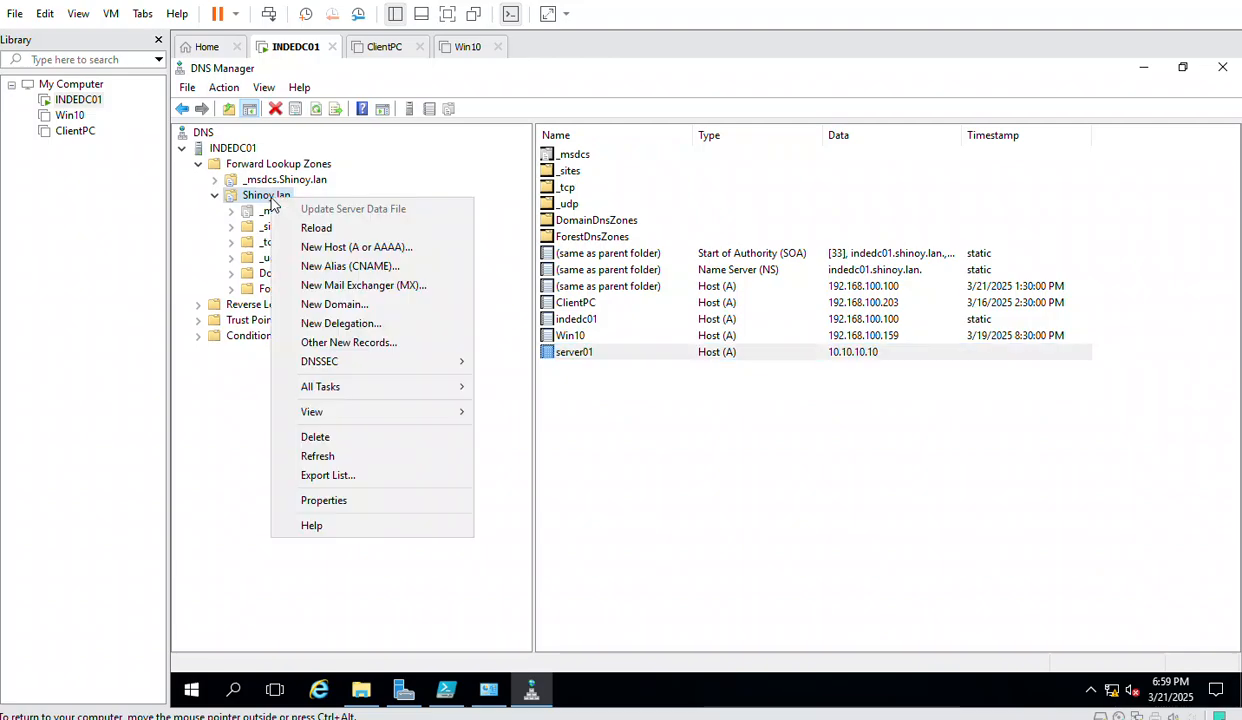
click(340, 268)
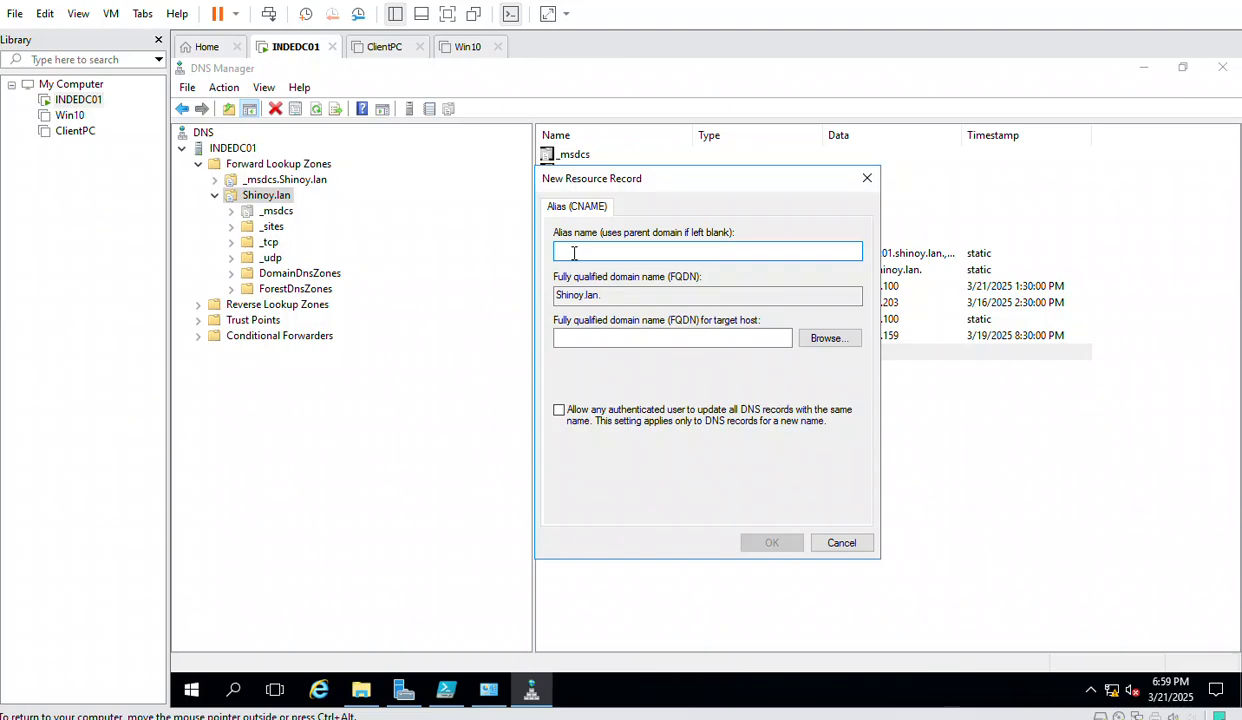
text(myserver)
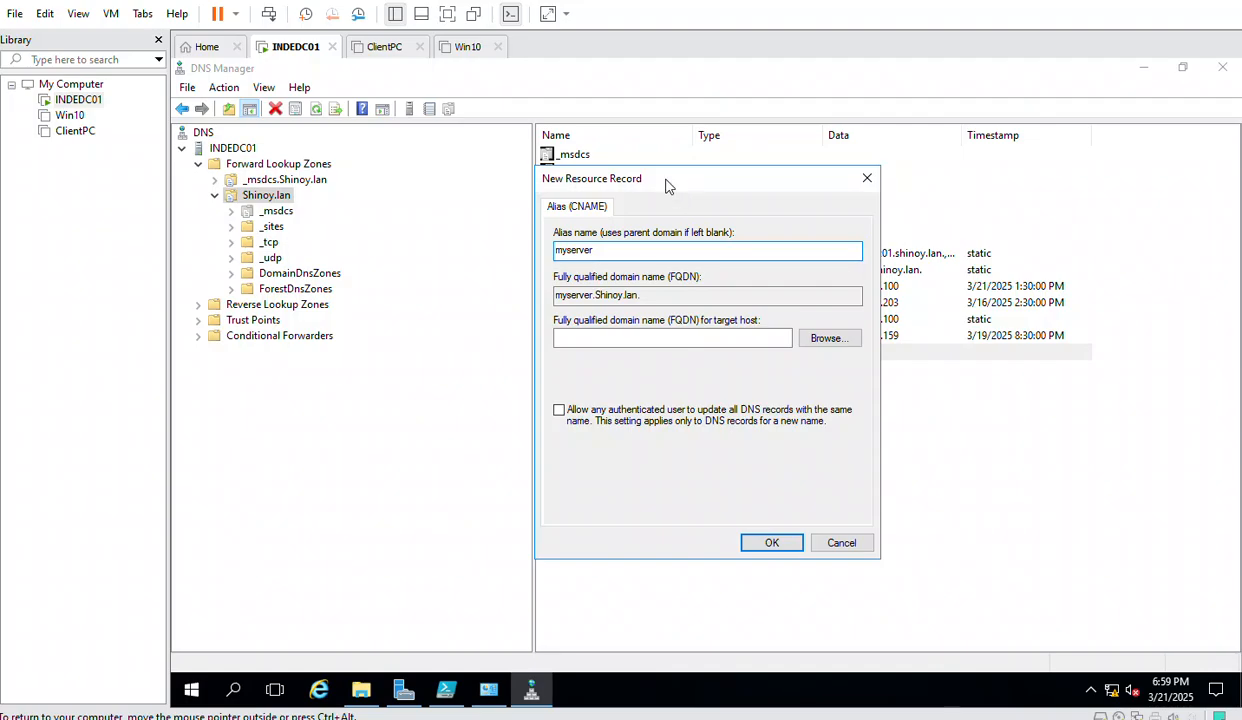
drag(665, 183, 688, 183)
drag(823, 169, 823, 169)
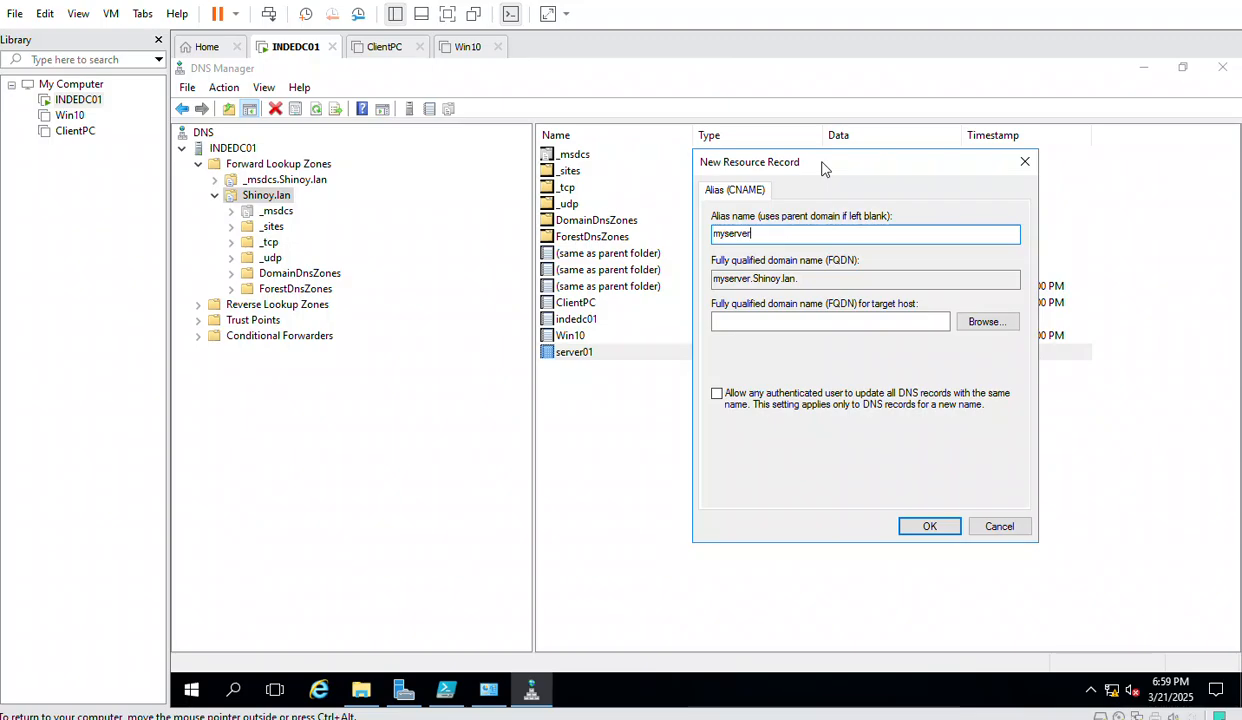
- Set the alias's target host to the fully qualified domain name server01.shinoy.lan
click(985, 322)
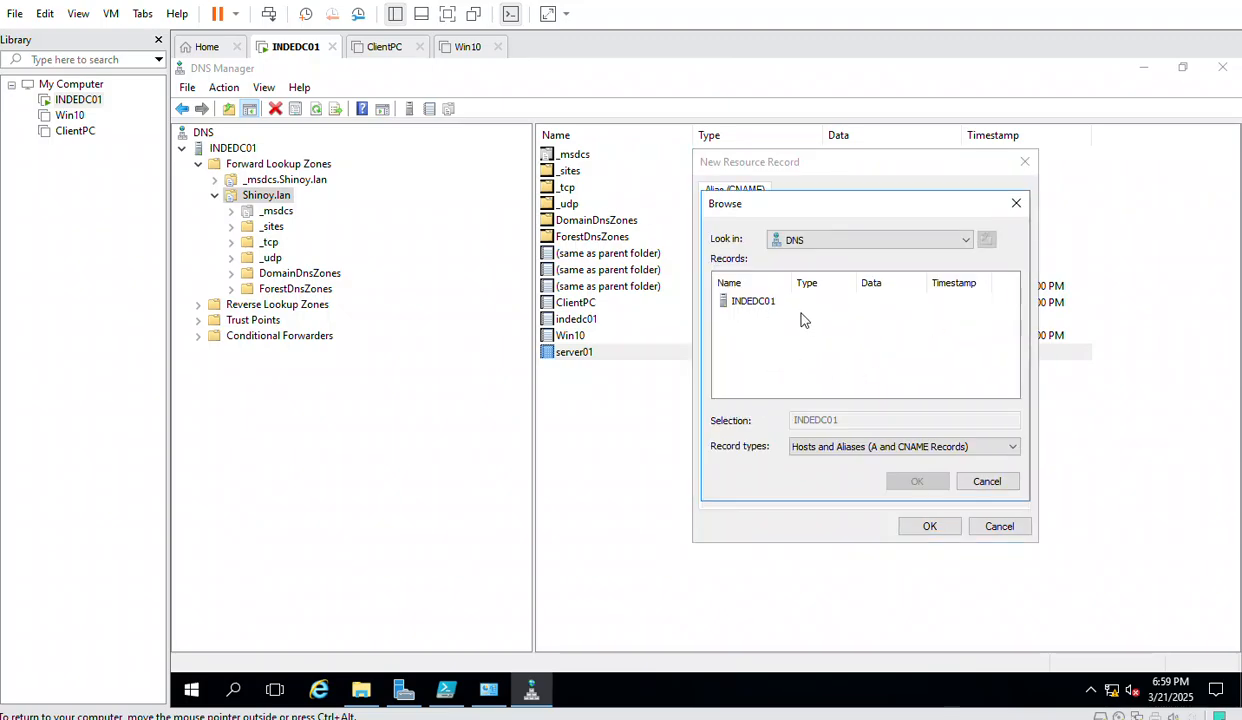
click(965, 481)
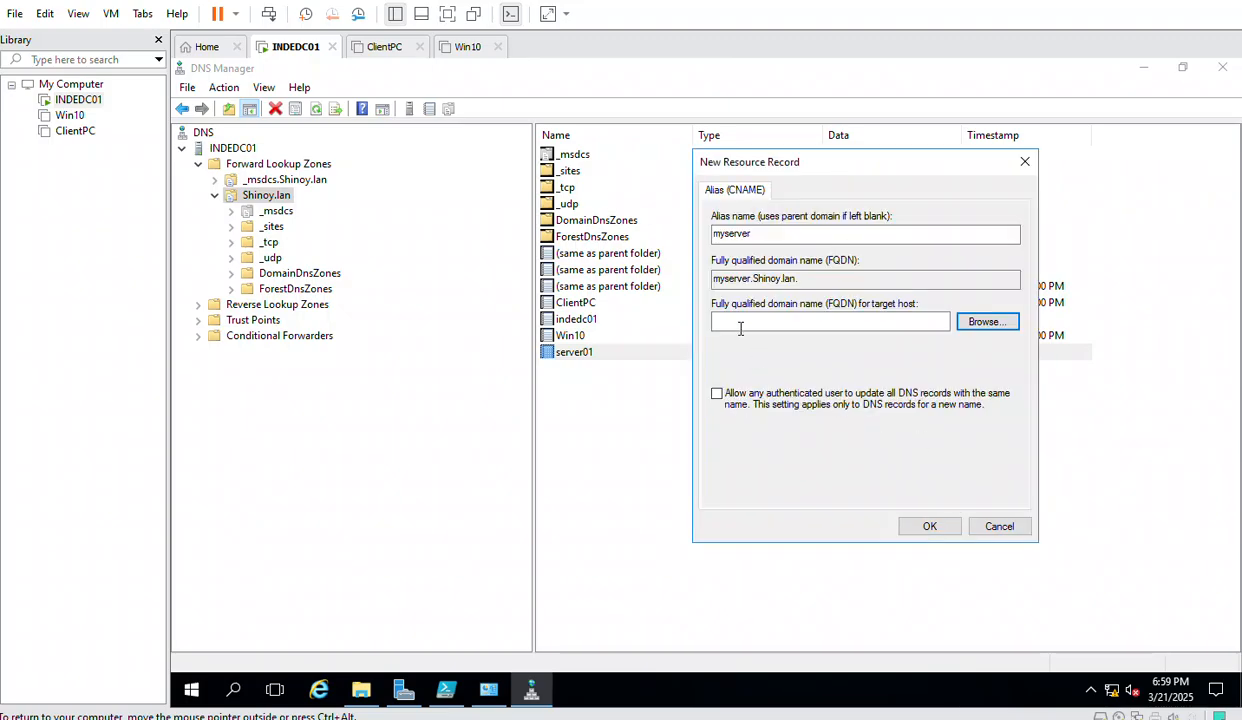
drag(740, 160, 724, 397)
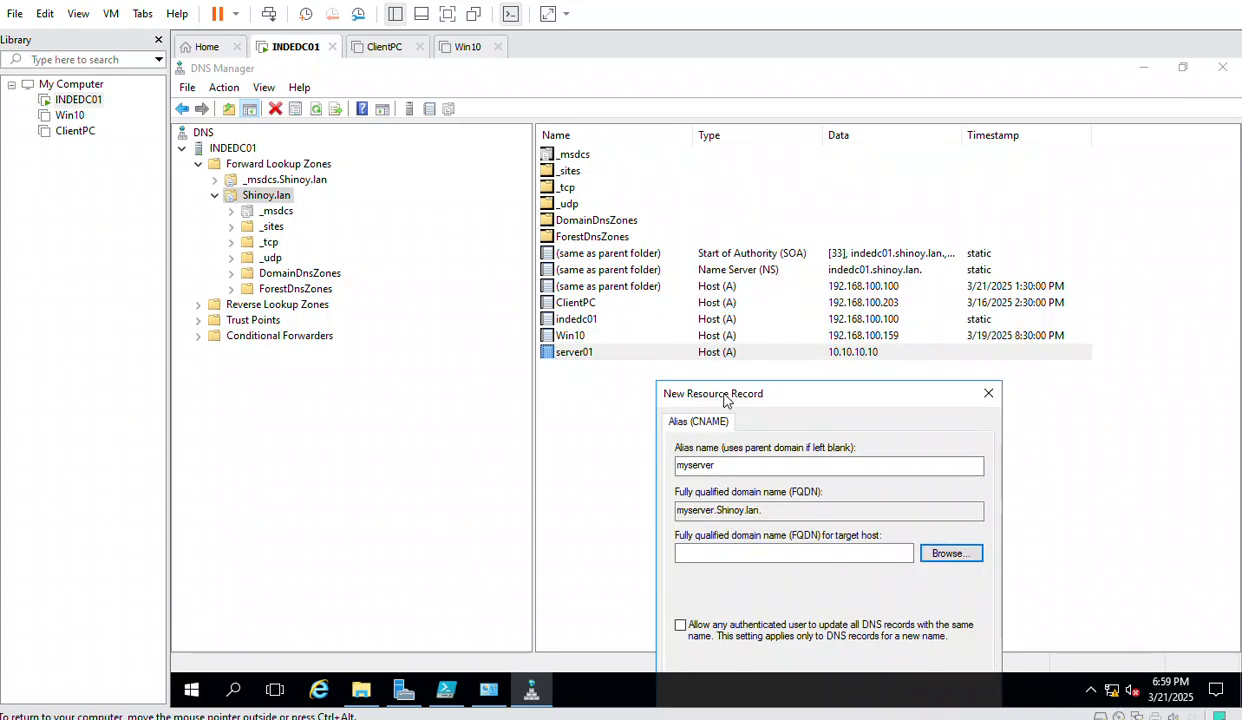
click(702, 553)
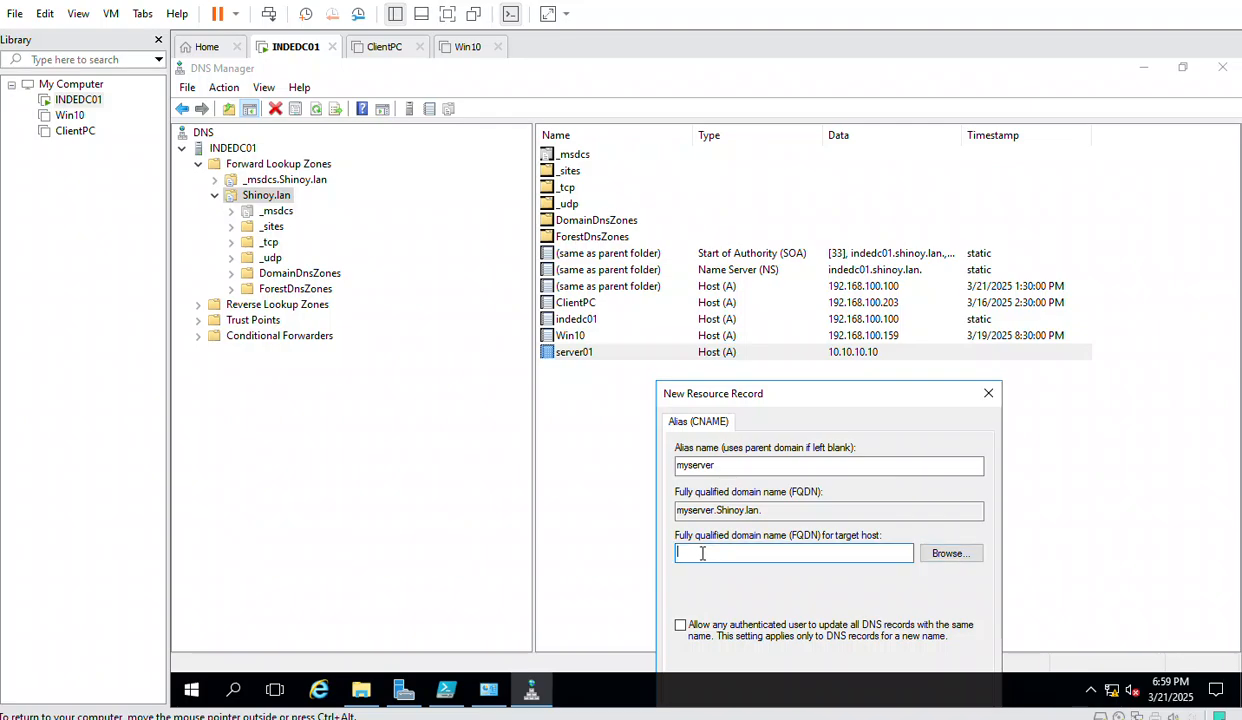
text(server01.shinoy.lan)
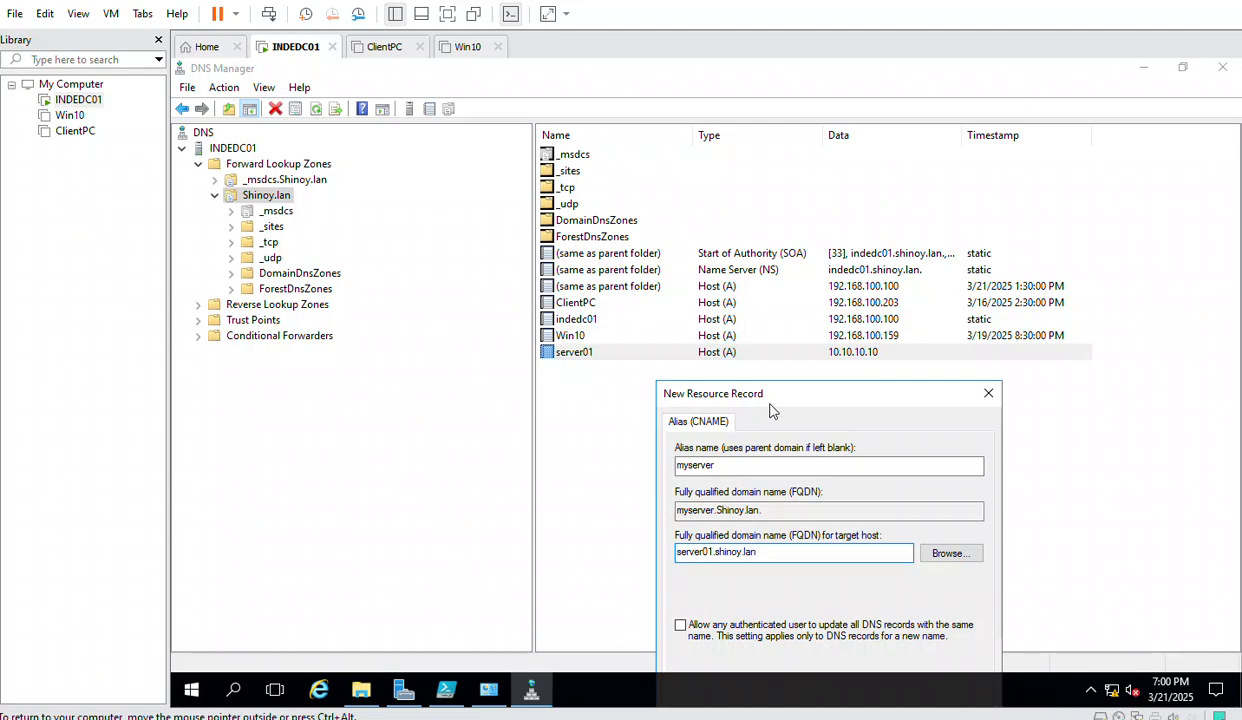
drag(751, 393, 771, 240)
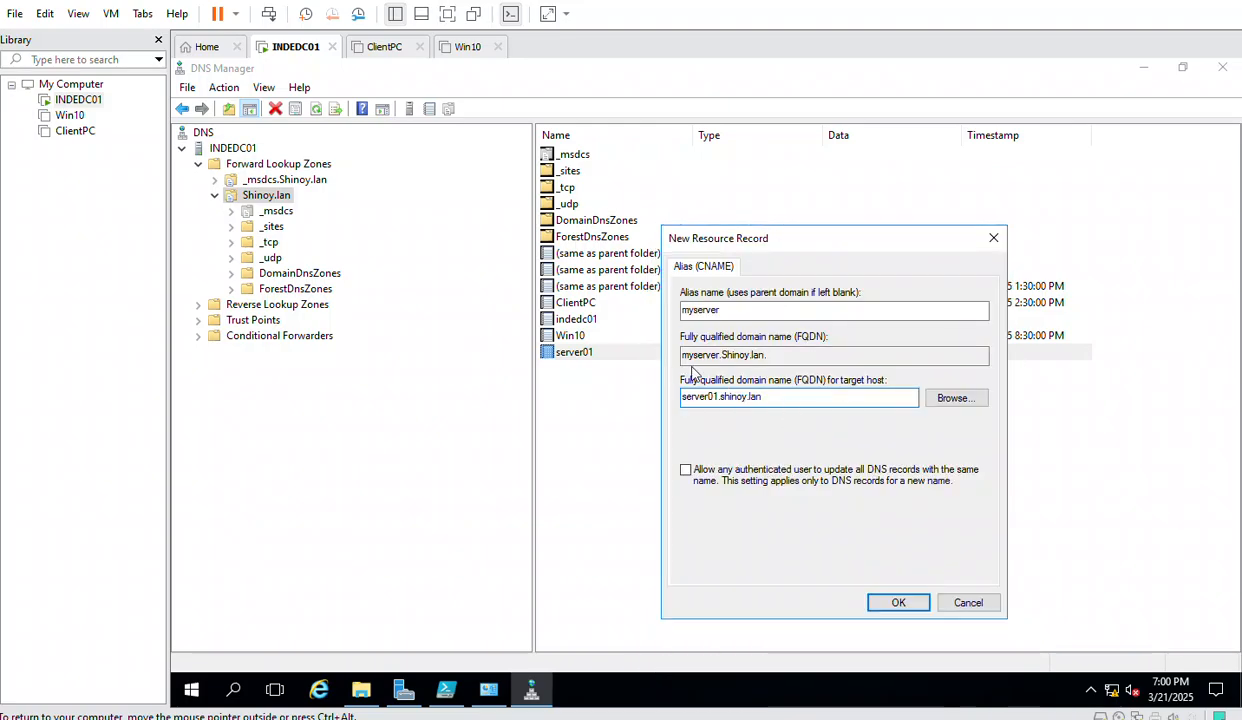
- Compare the alias's fully qualified domain name with the target host's fully qualified domain name
drag(761, 356, 649, 360)
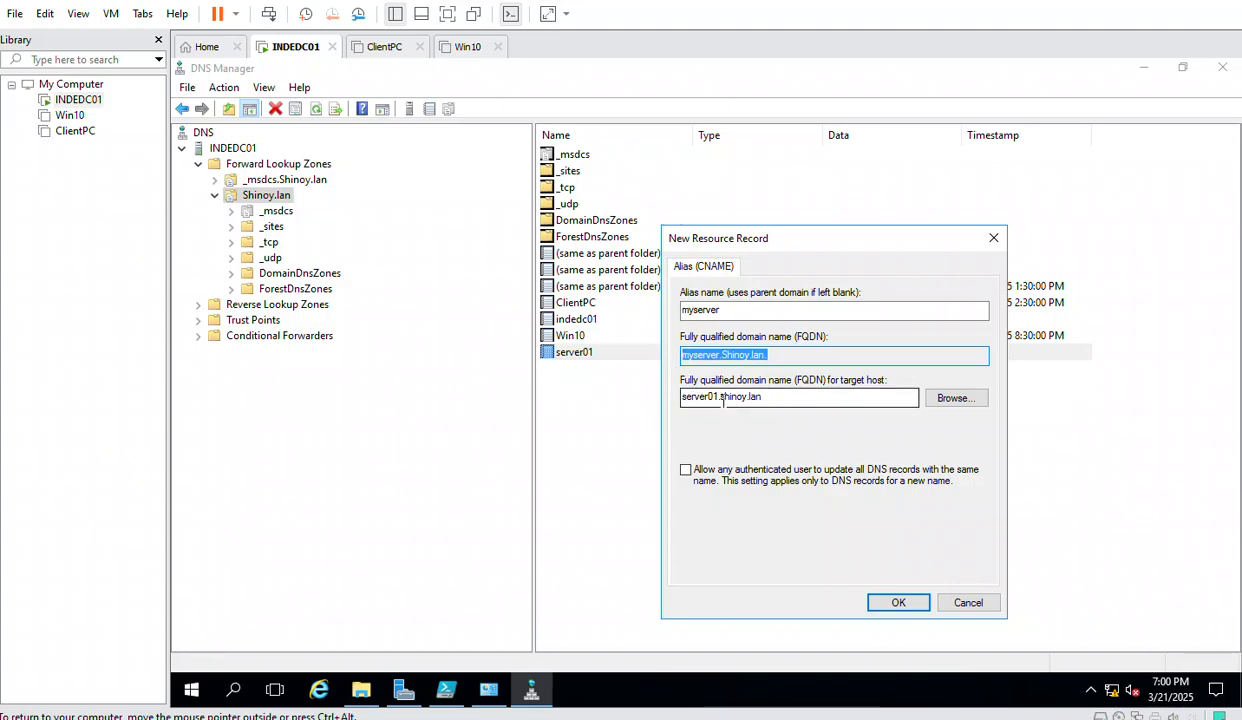
drag(774, 397, 646, 386)
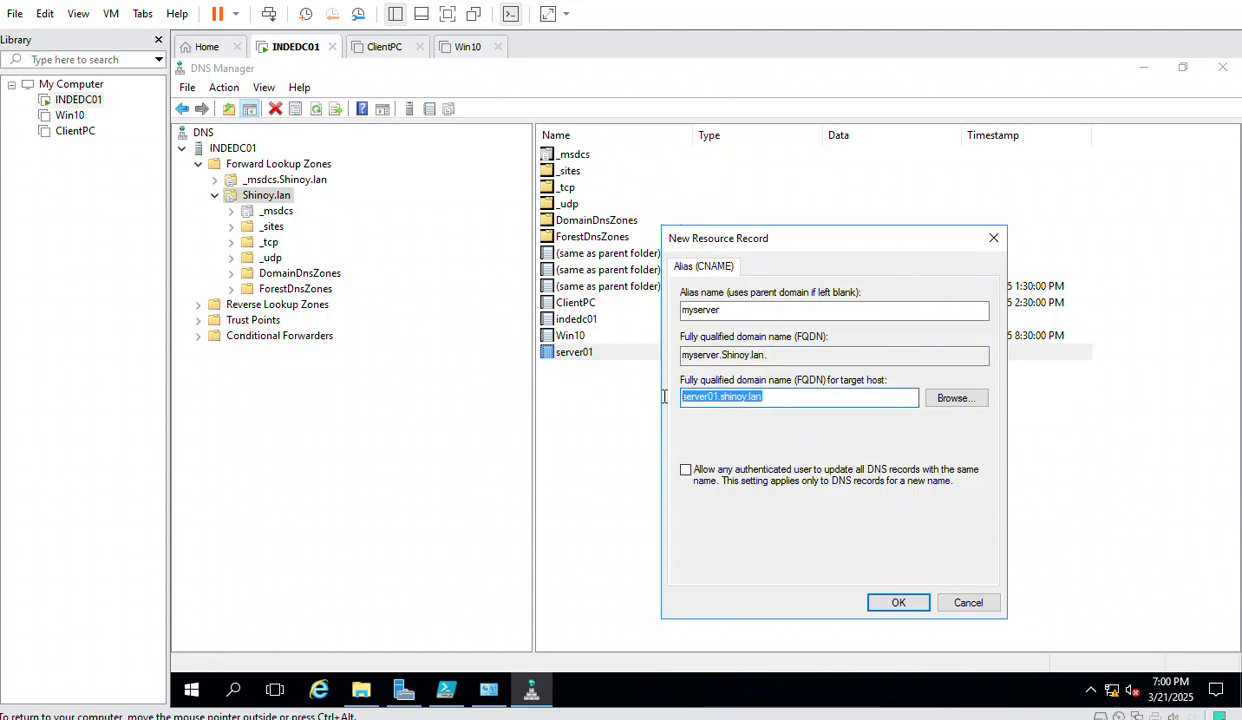
click(774, 399)
drag(774, 399, 646, 388)
drag(773, 357, 652, 352)
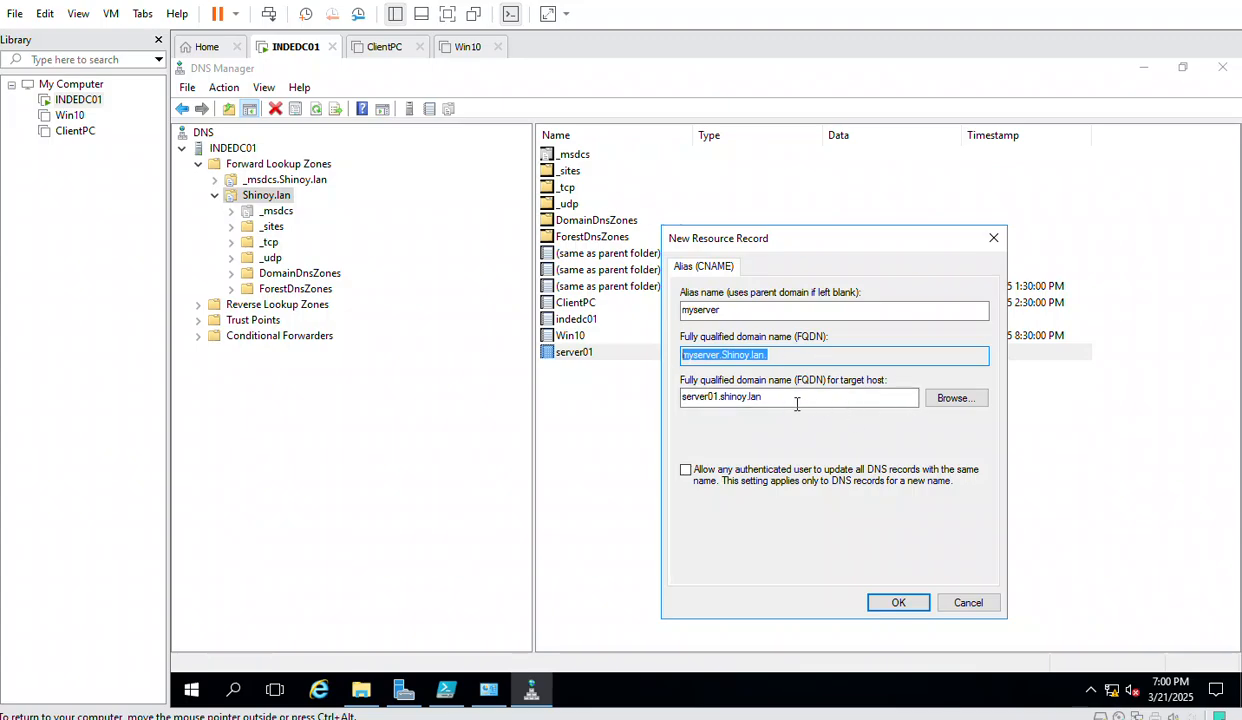
- Browse the forward lookup zones to Shinoy.lan and choose the server01 host record as the alias's target host
click(946, 403)
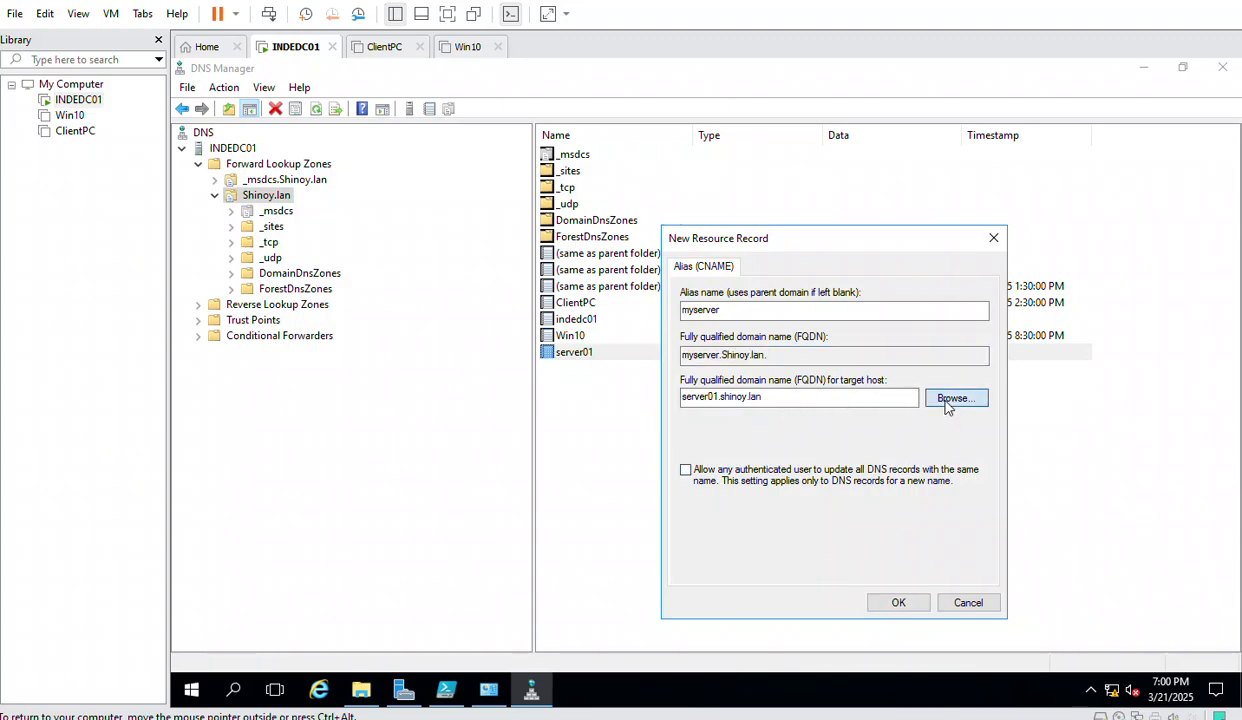
double_click(737, 378)
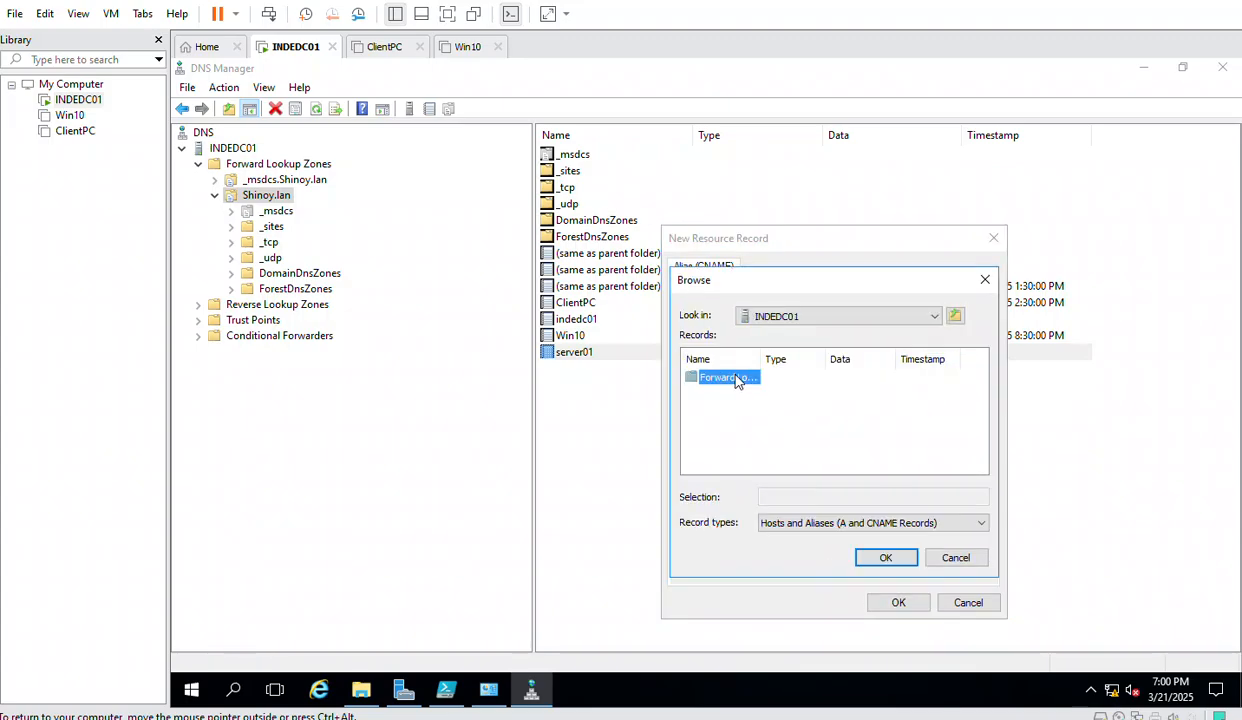
double_click(737, 378)
double_click(722, 398)
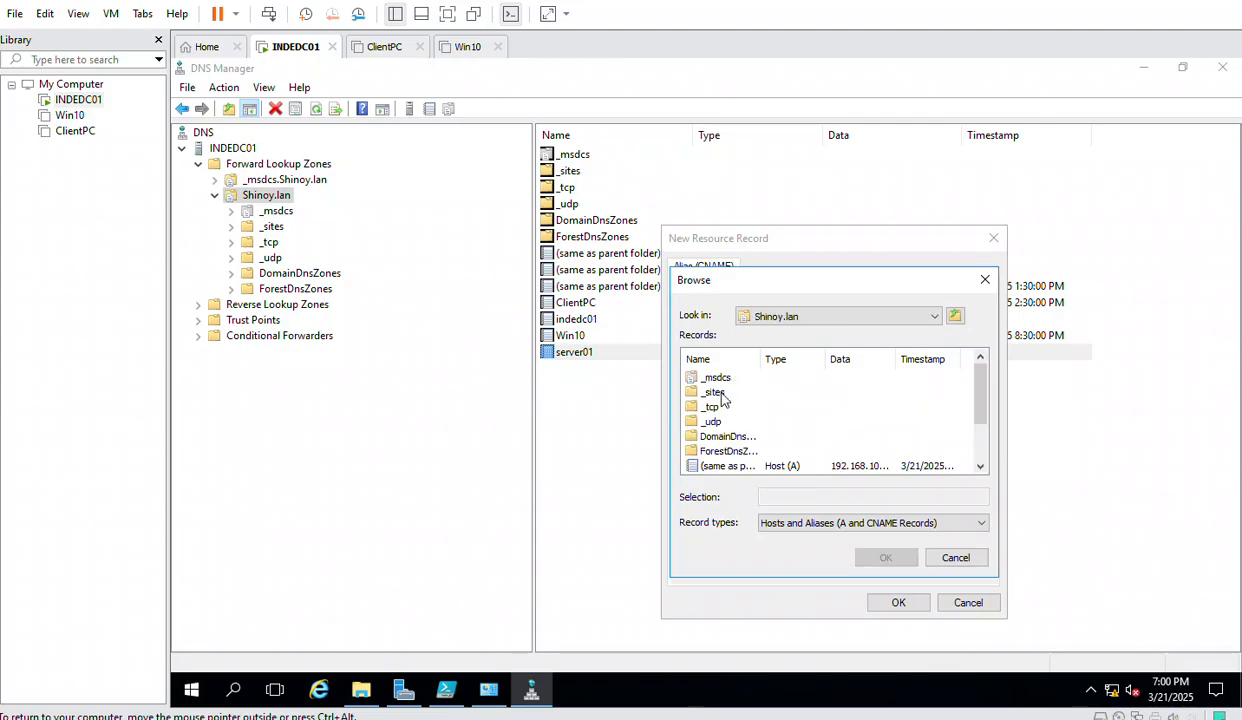
scroll(855, 410, down, 2)
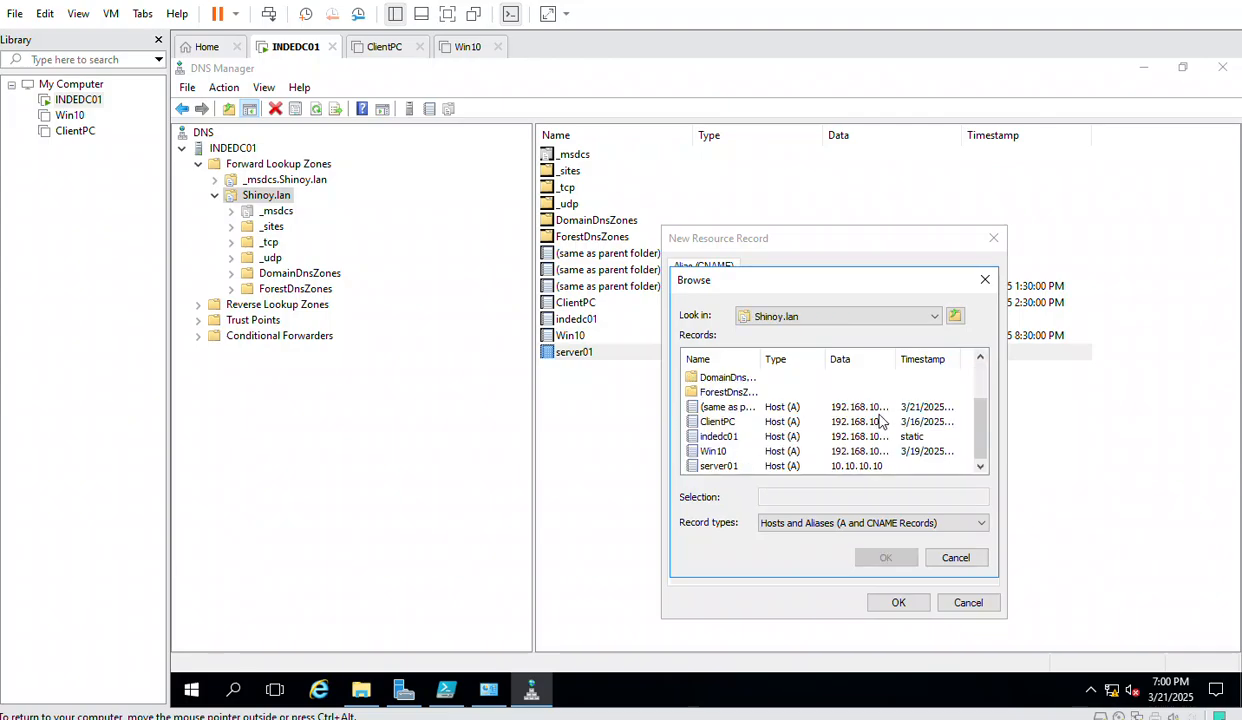
click(719, 467)
click(885, 557)
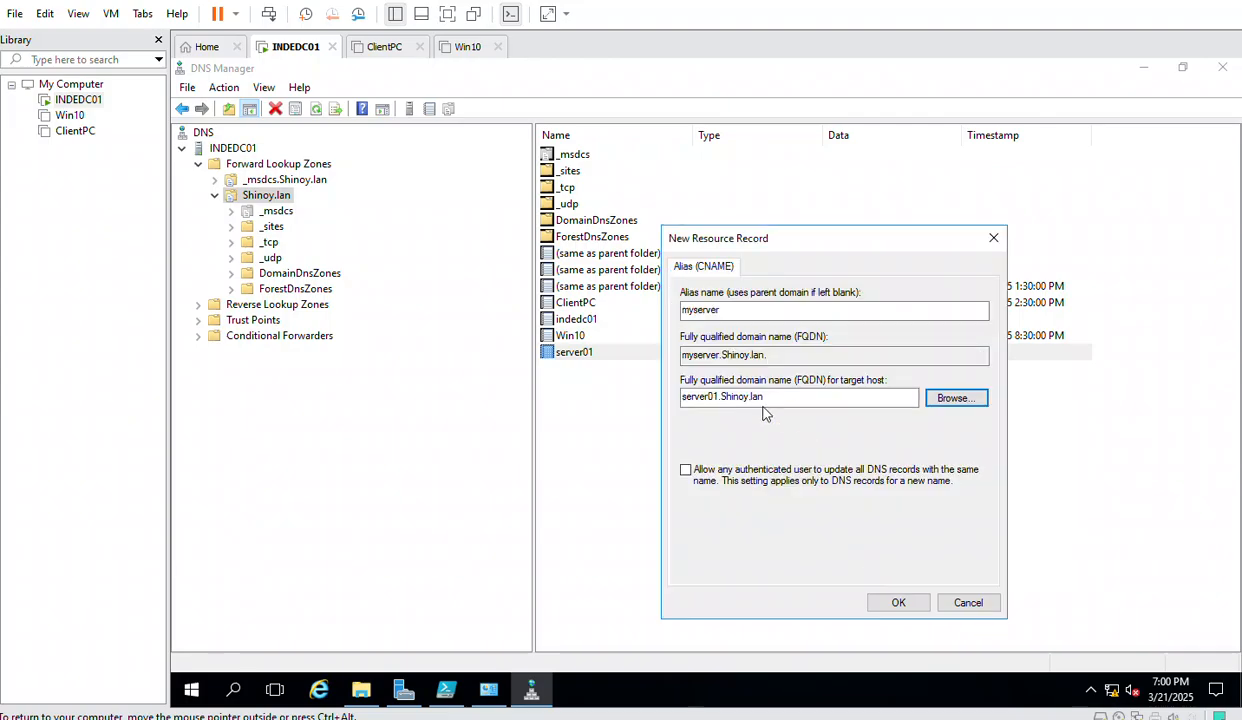
- Check the target host's fully qualified domain name and create the myserver alias record
drag(760, 396, 670, 408)
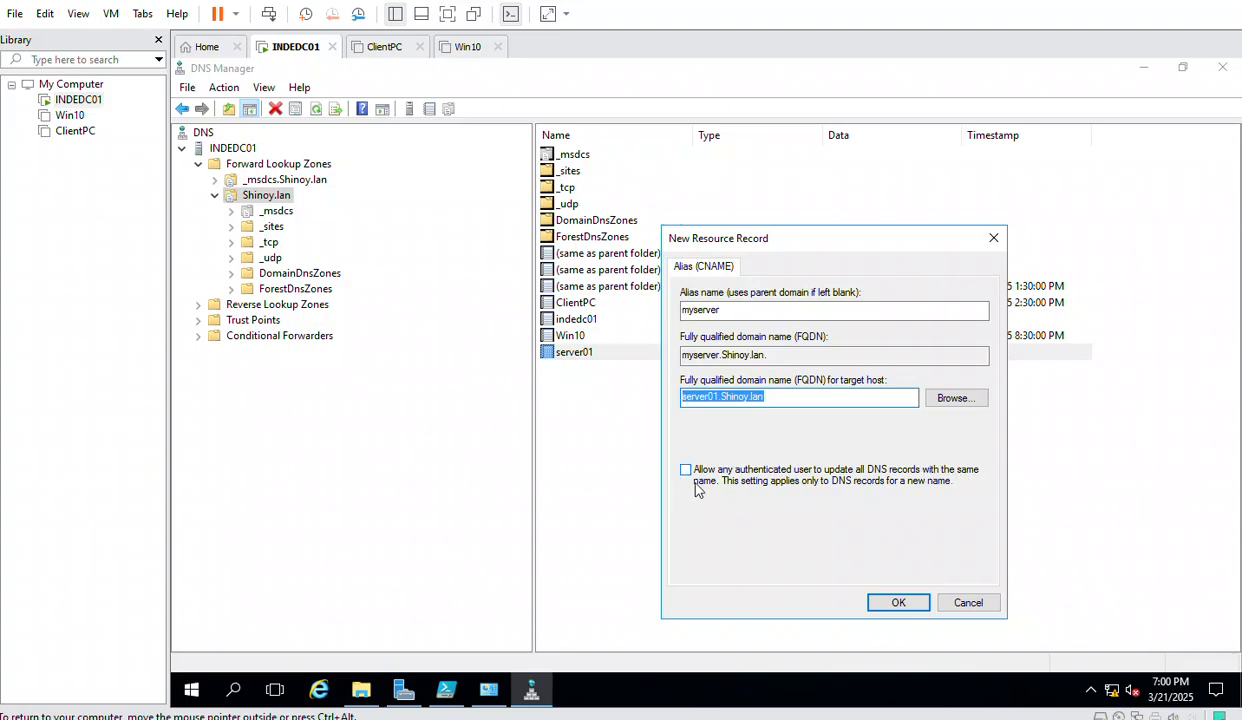
click(884, 604)
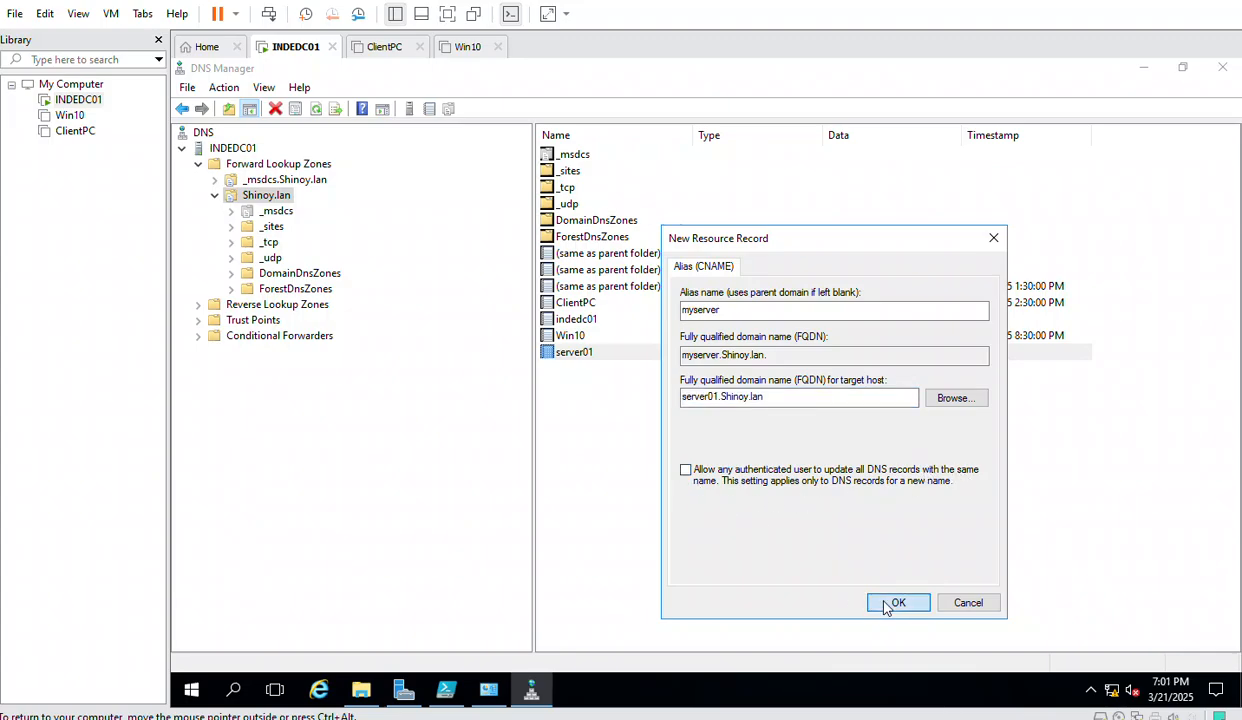
click(884, 604)
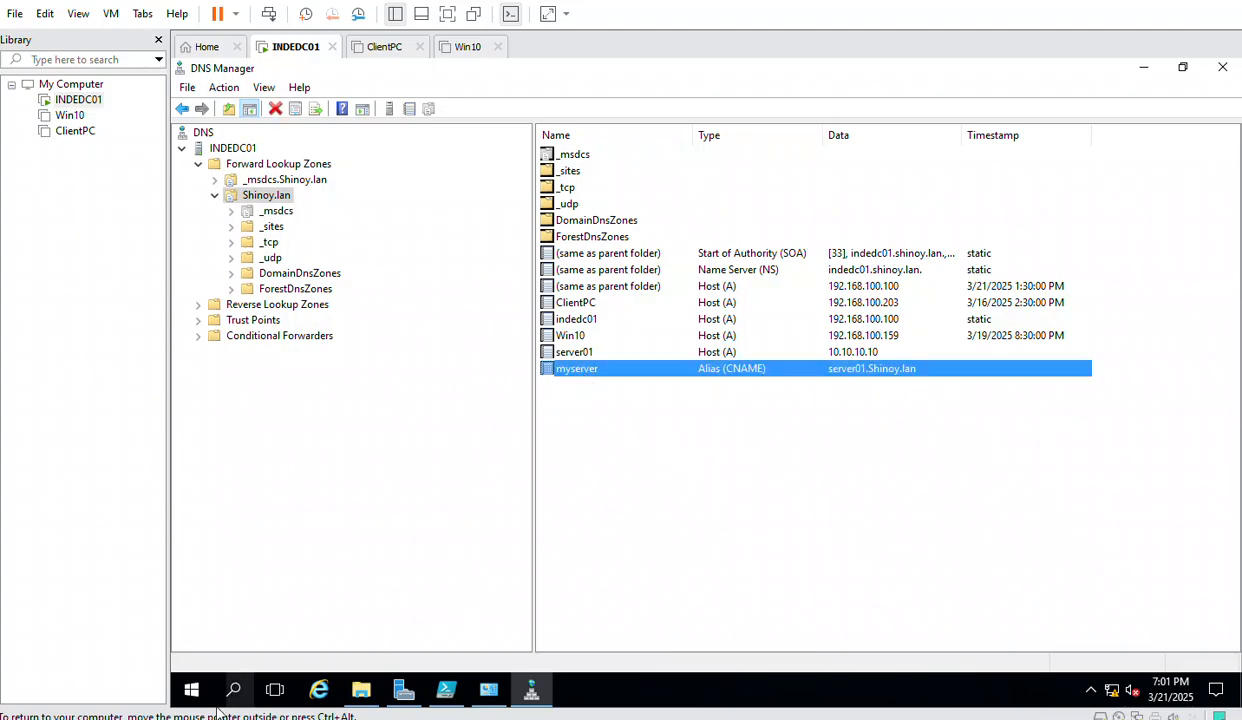
- Open Command Prompt as administrator and run nslookup server01
right_click(186, 700)
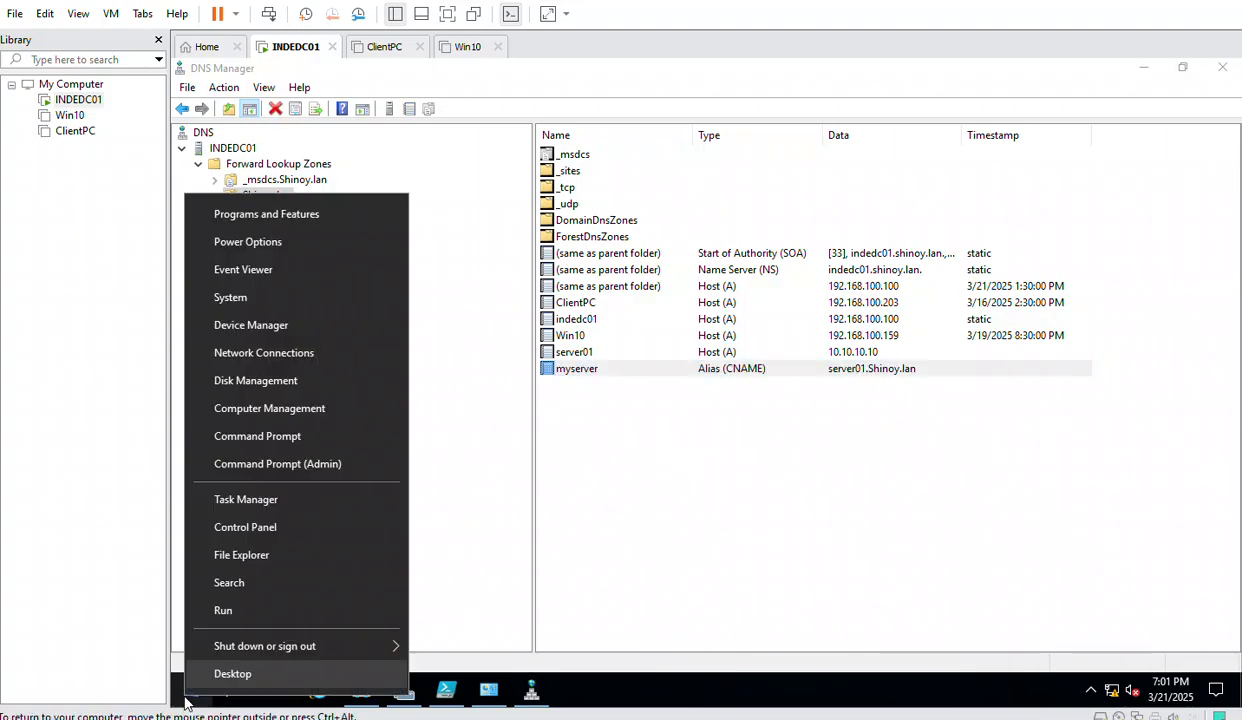
click(288, 463)
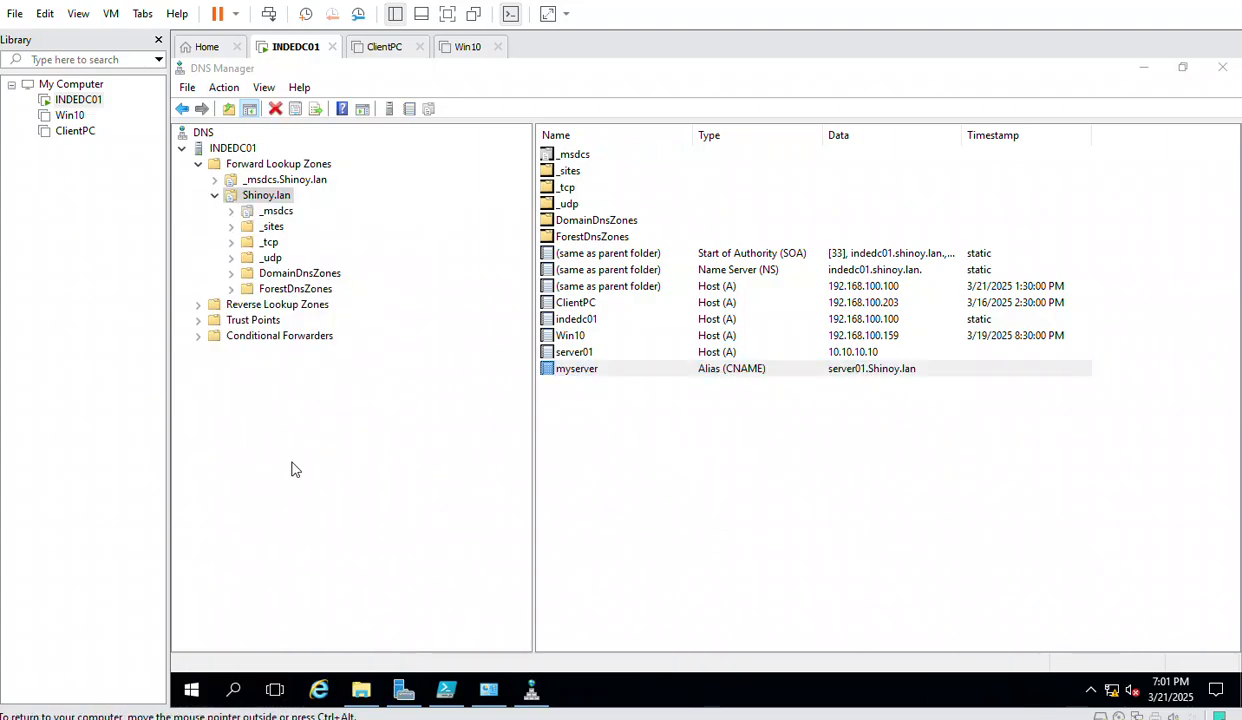
click(610, 485)
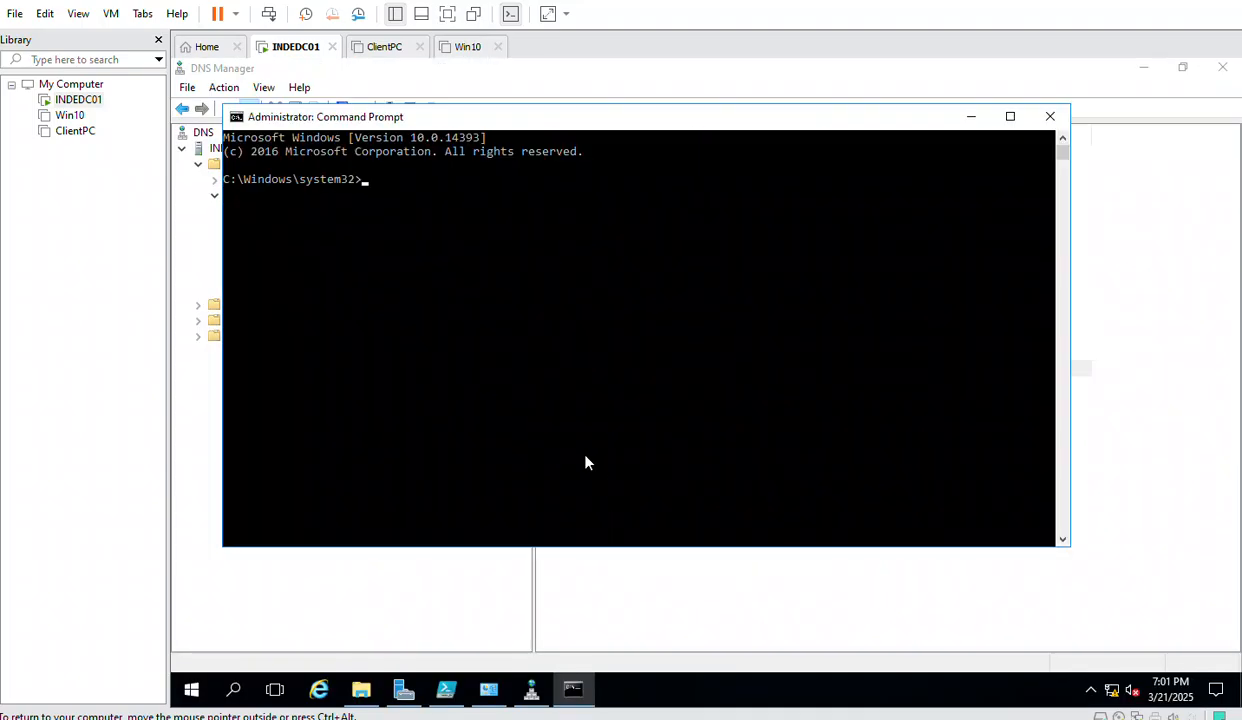
click(476, 388)
text(nslookup server01)
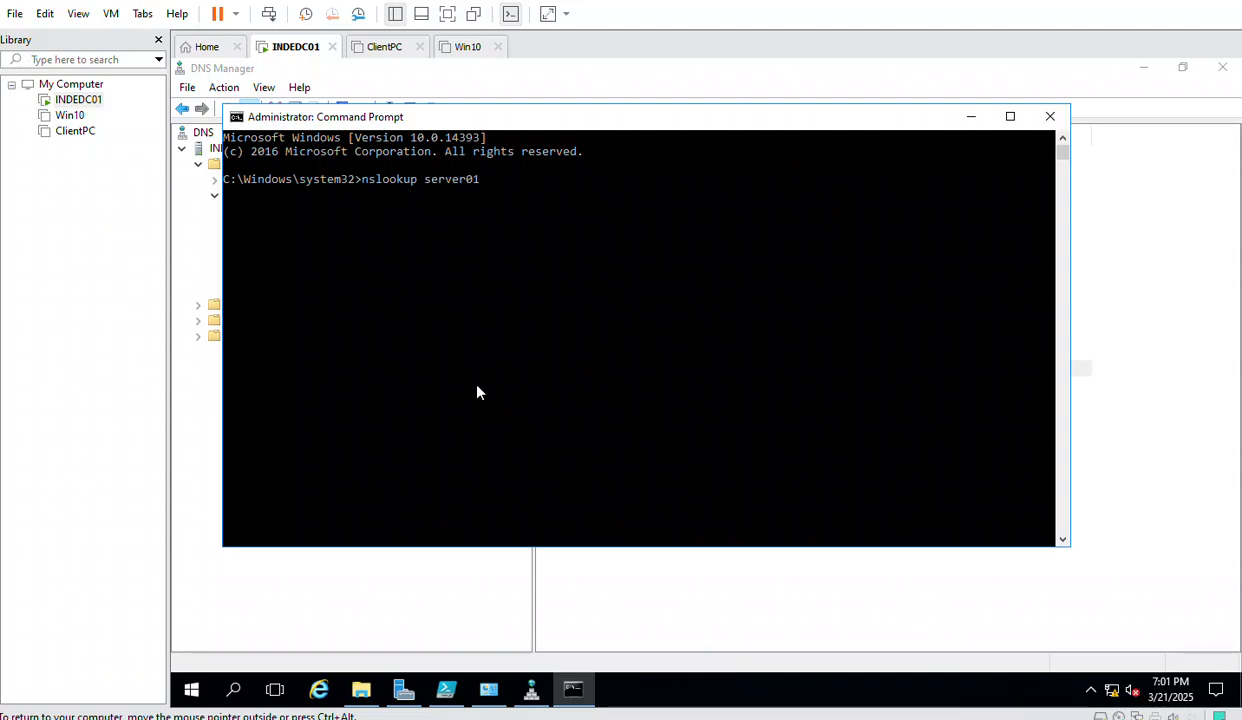
key(Return)
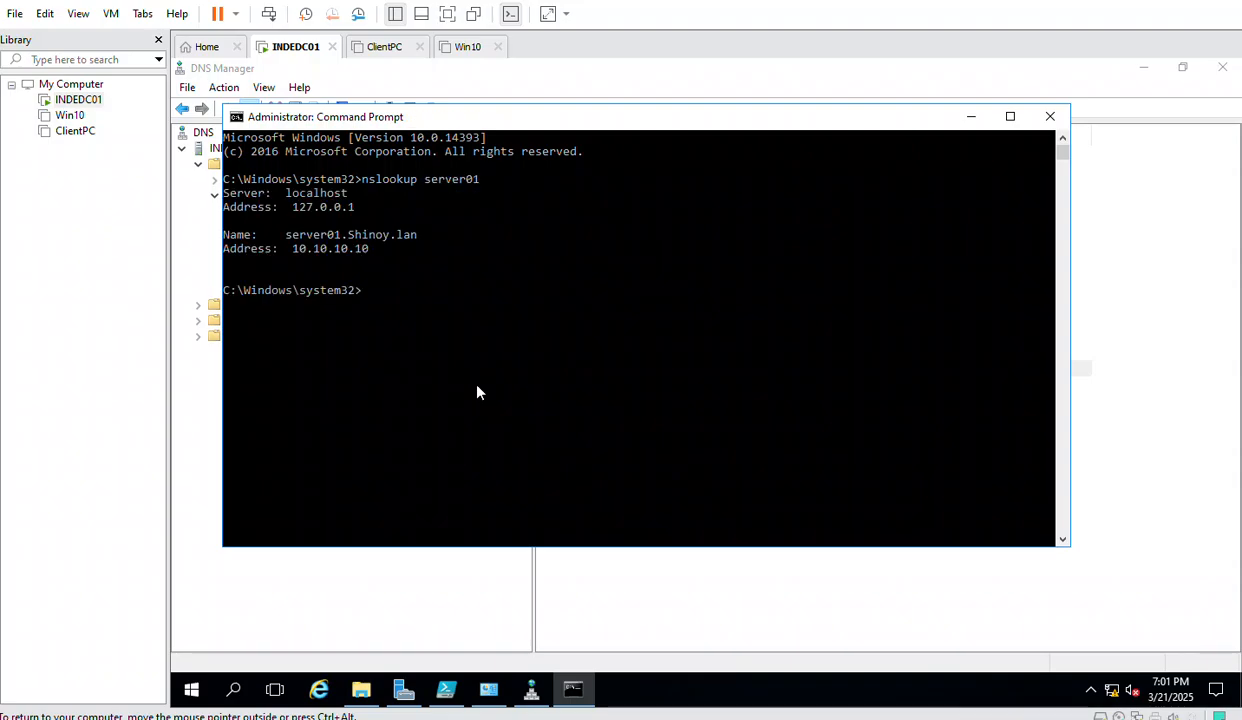
- Examine the host name and the domain suffix in the name returned by the server01 lookup
click(287, 234)
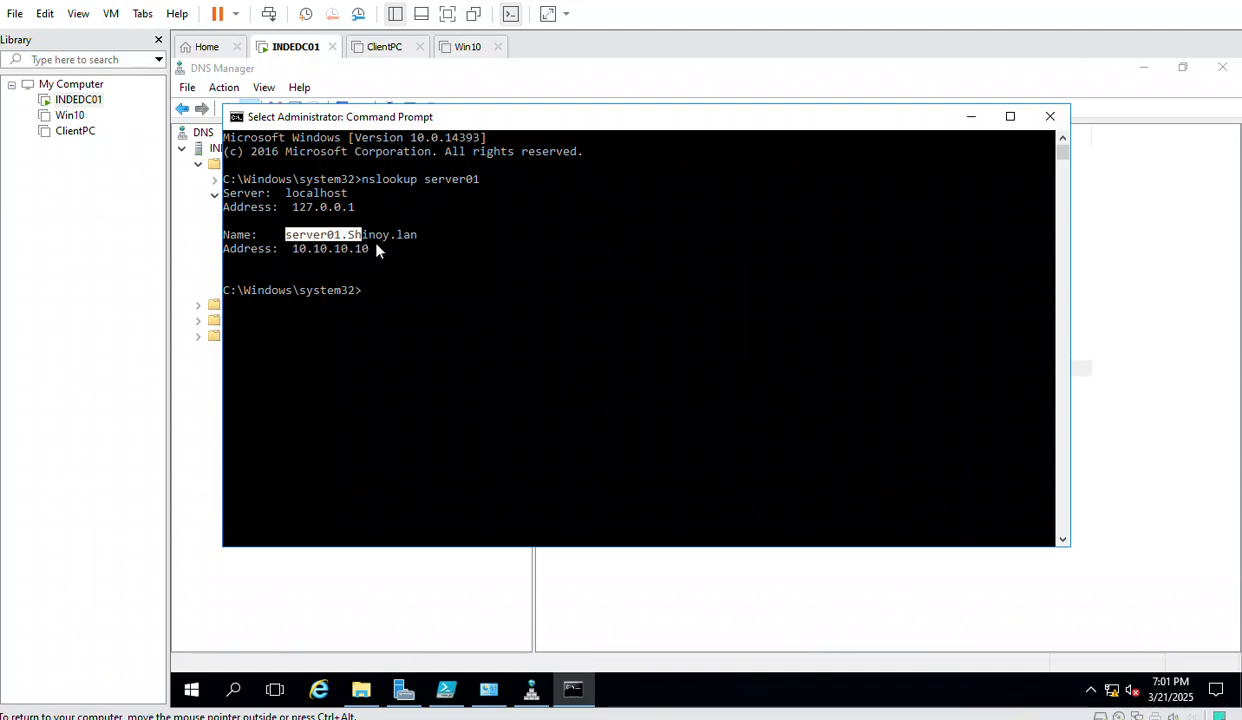
drag(377, 247, 416, 240)
right_click(451, 279)
click(448, 276)
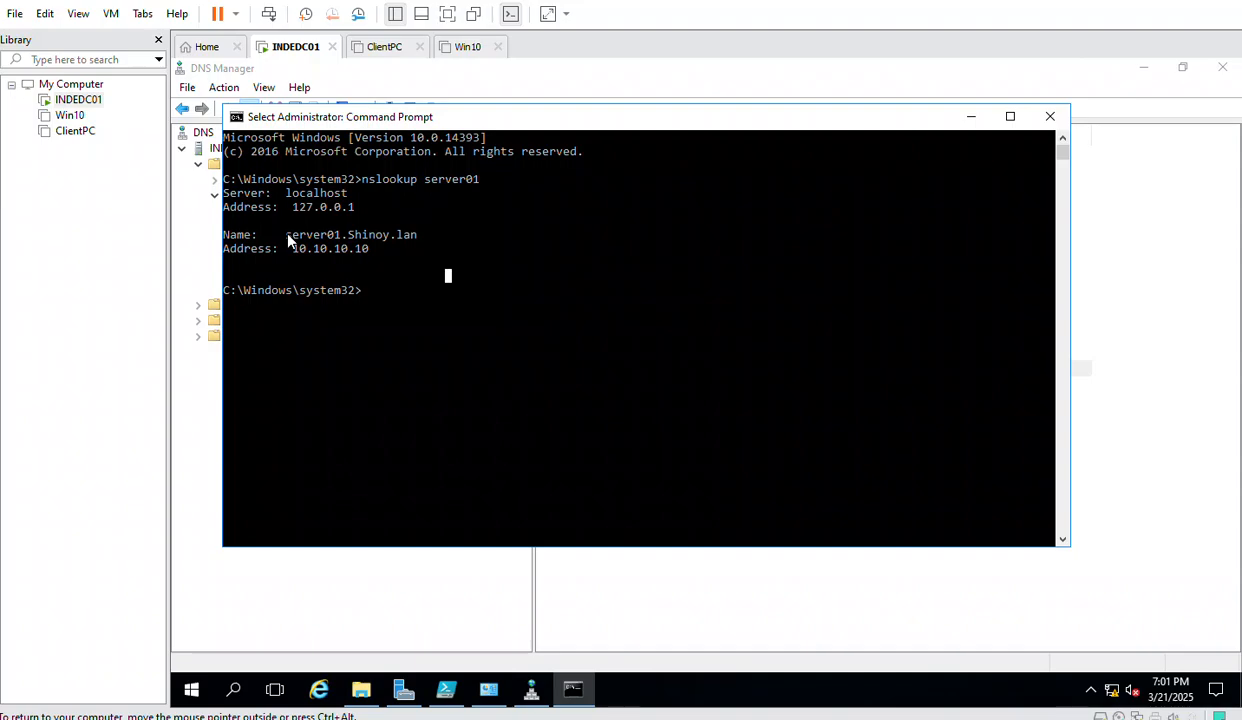
drag(287, 238, 333, 241)
click(349, 237)
drag(402, 238, 406, 240)
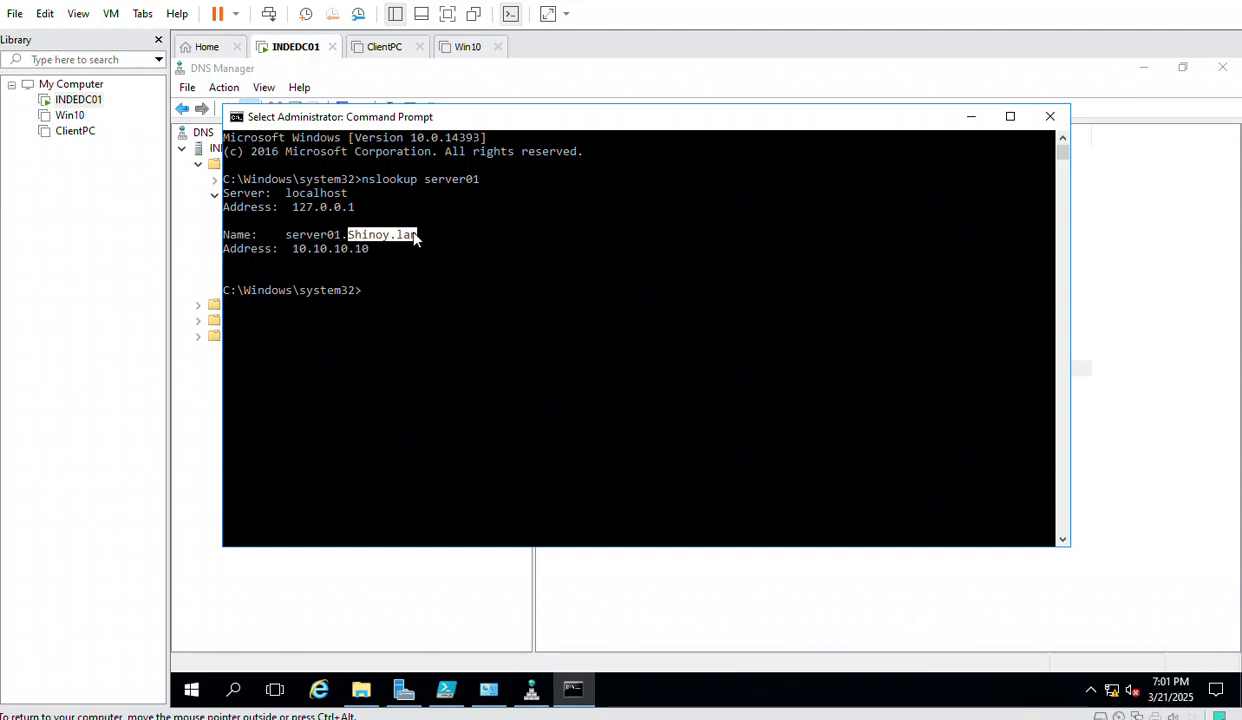
click(344, 237)
- Move the Command Prompt window clear of the DNS zone tree and review the name and address of the server01 lookup
drag(410, 127, 671, 130)
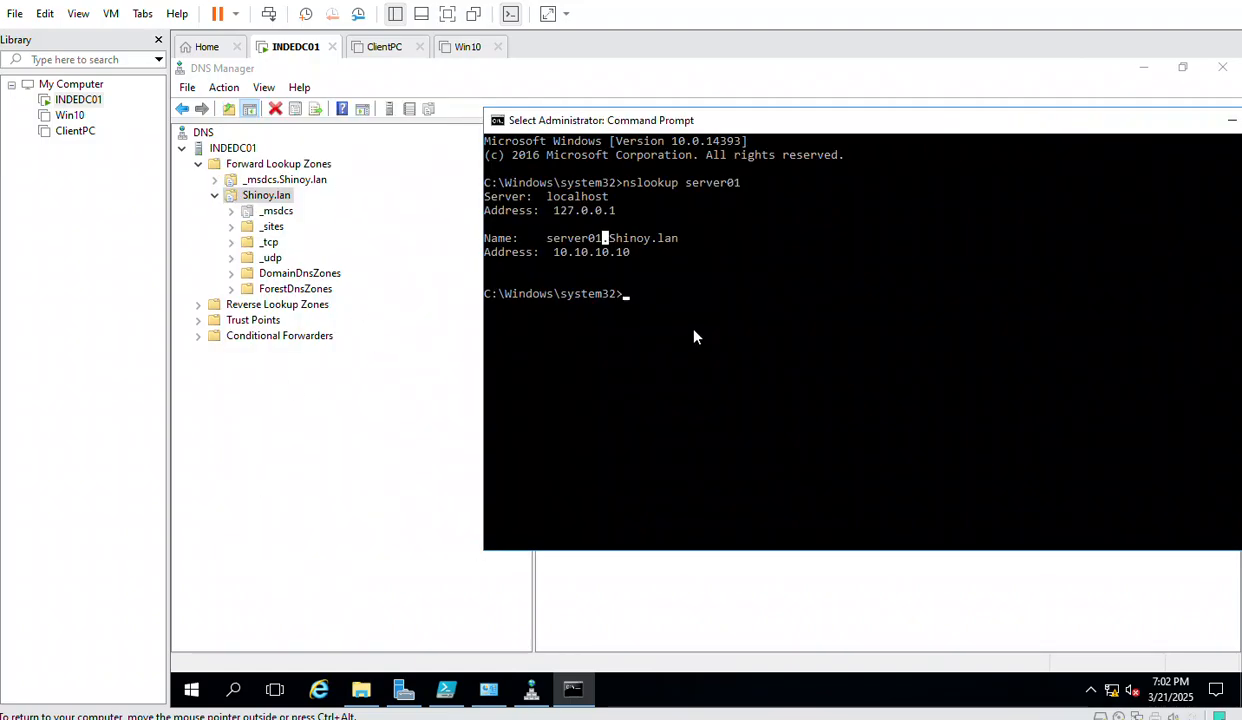
click(688, 265)
click(541, 238)
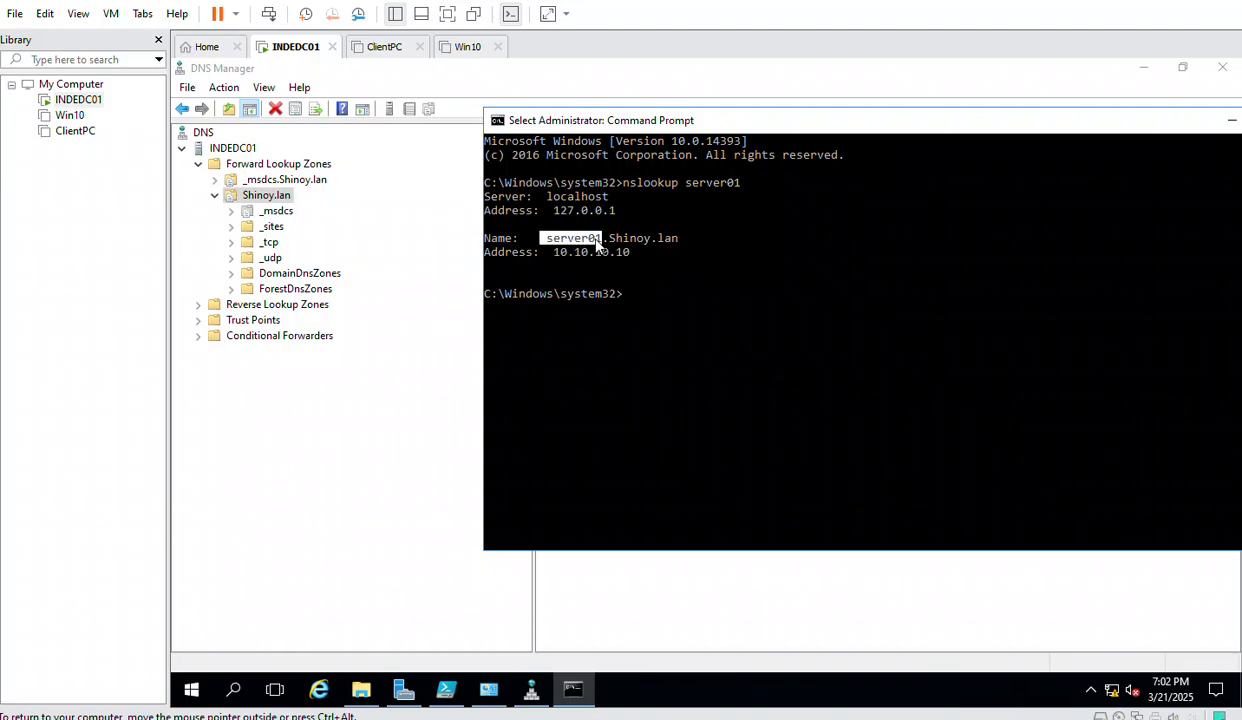
click(674, 279)
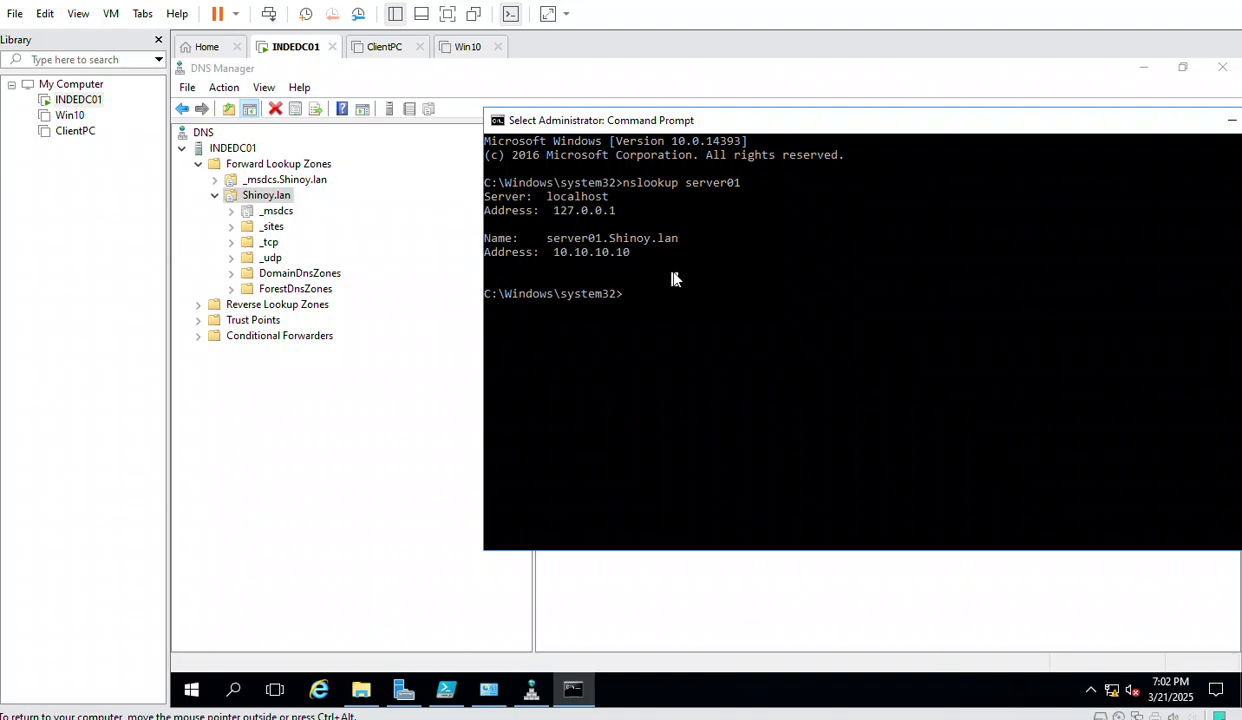
drag(609, 239, 669, 237)
click(696, 294)
click(541, 238)
drag(617, 240, 644, 245)
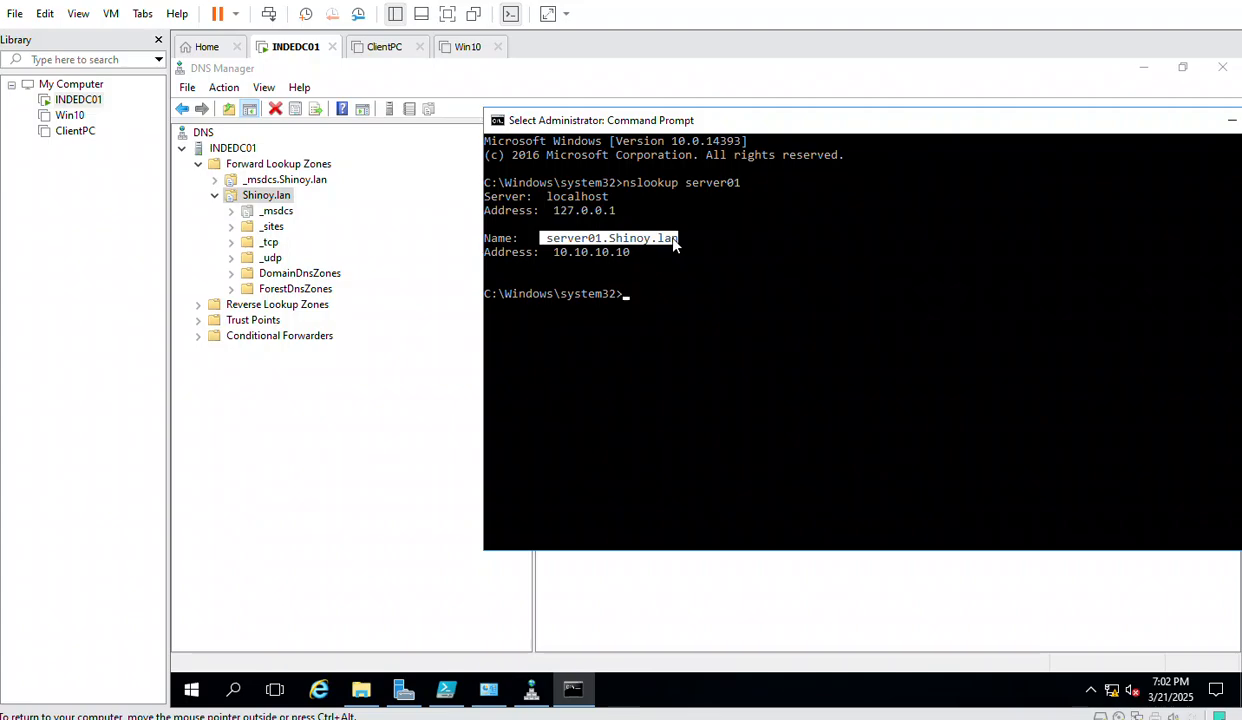
drag(554, 253, 617, 255)
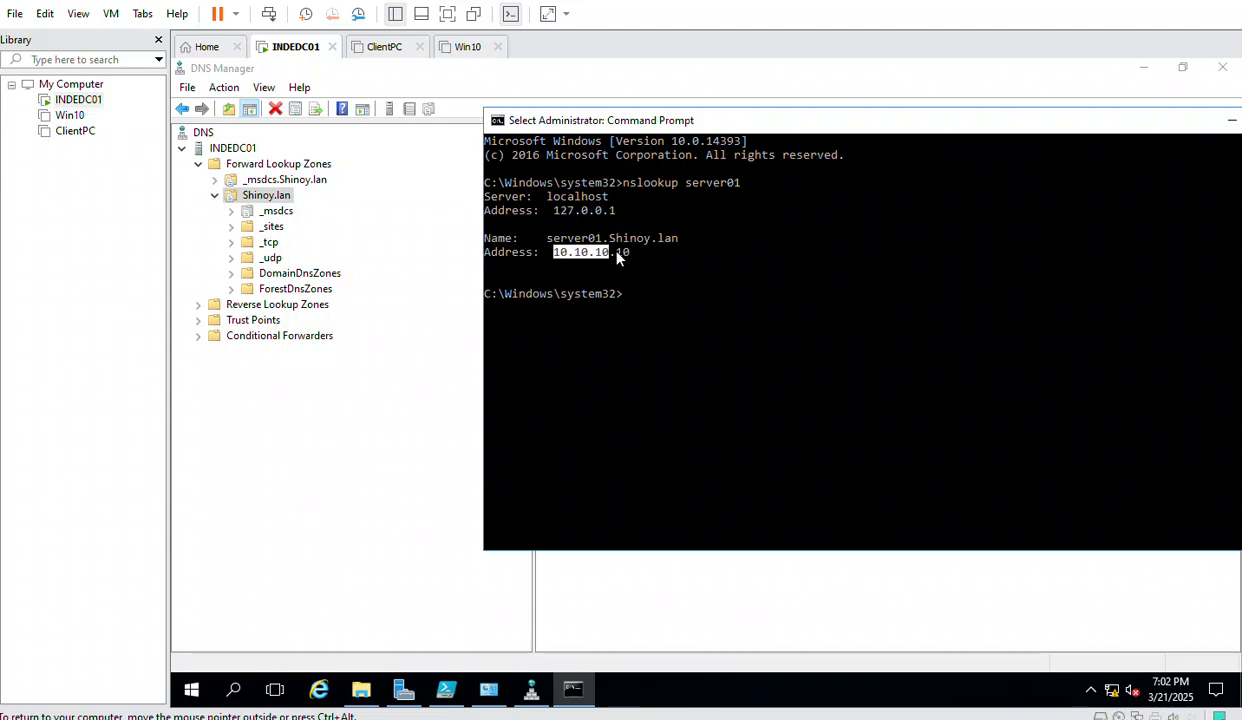
- Copy the fully qualified domain name from the myserver record's properties in DNS Manager and close them without changes
click(677, 566)
click(568, 372)
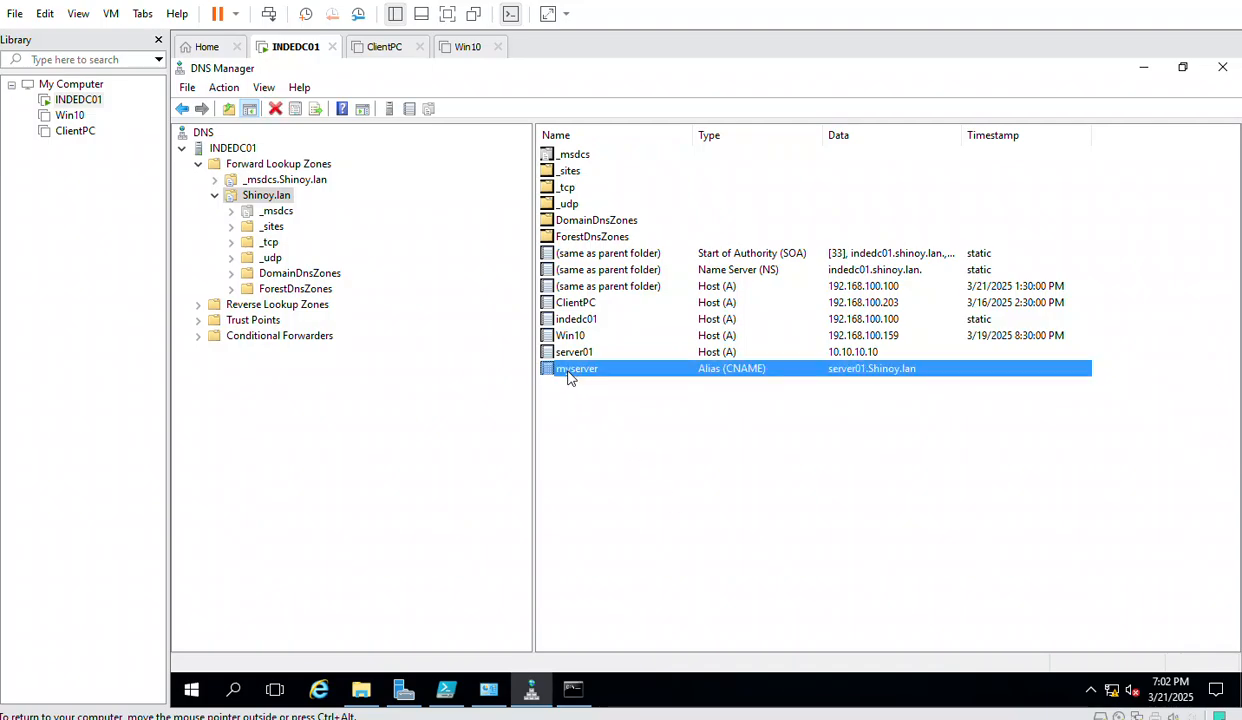
double_click(568, 372)
key(Tab)
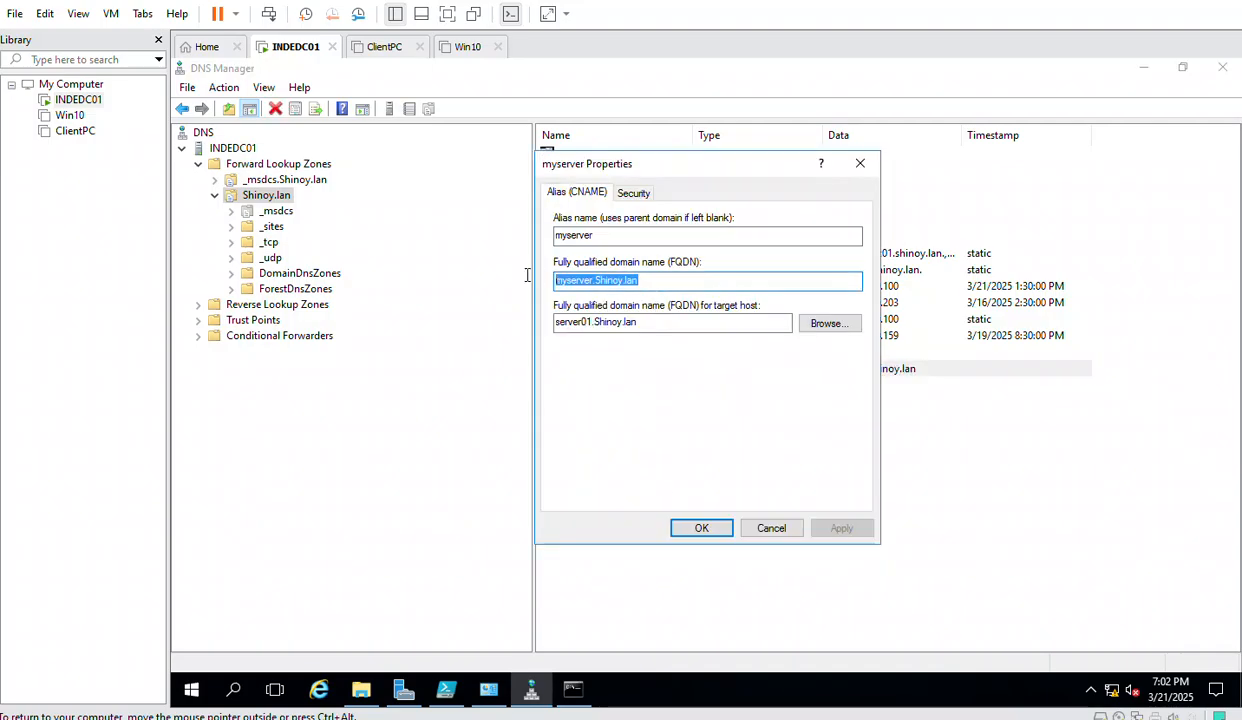
click(765, 527)
- Switch back to Command Prompt and run nslookup myserver.Shinoy.lan with the copied name
click(571, 690)
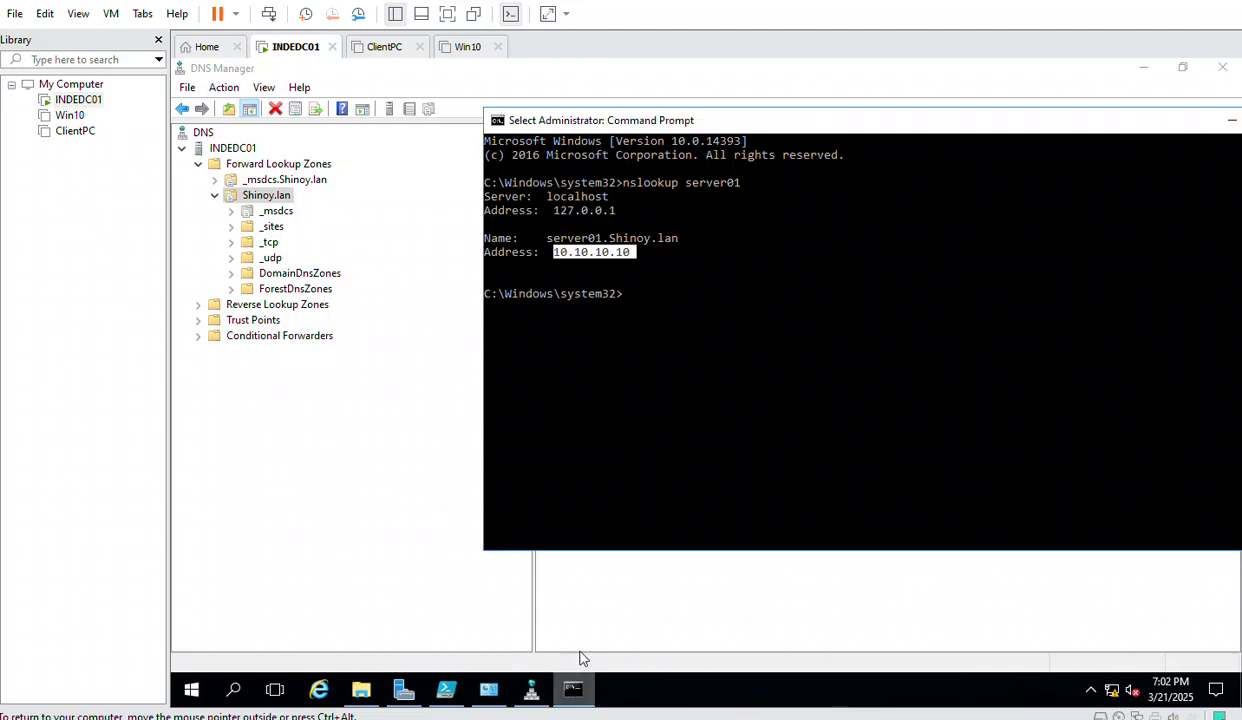
click(620, 348)
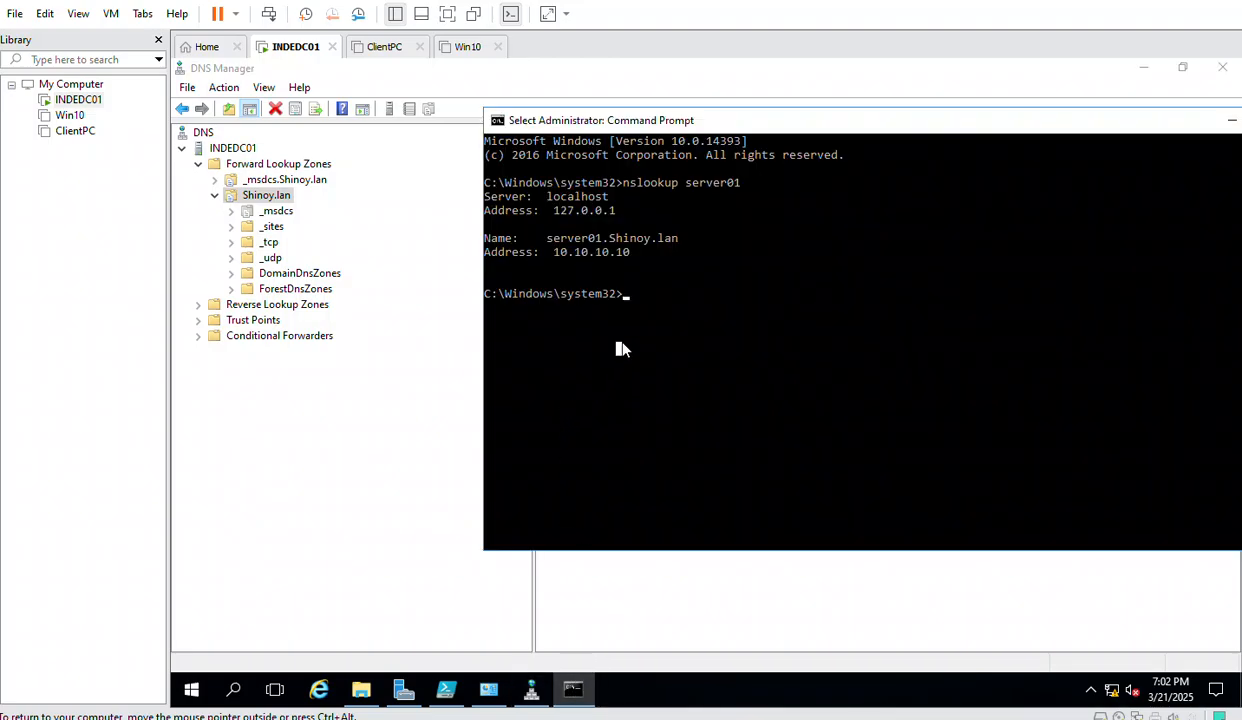
text(nslookup)
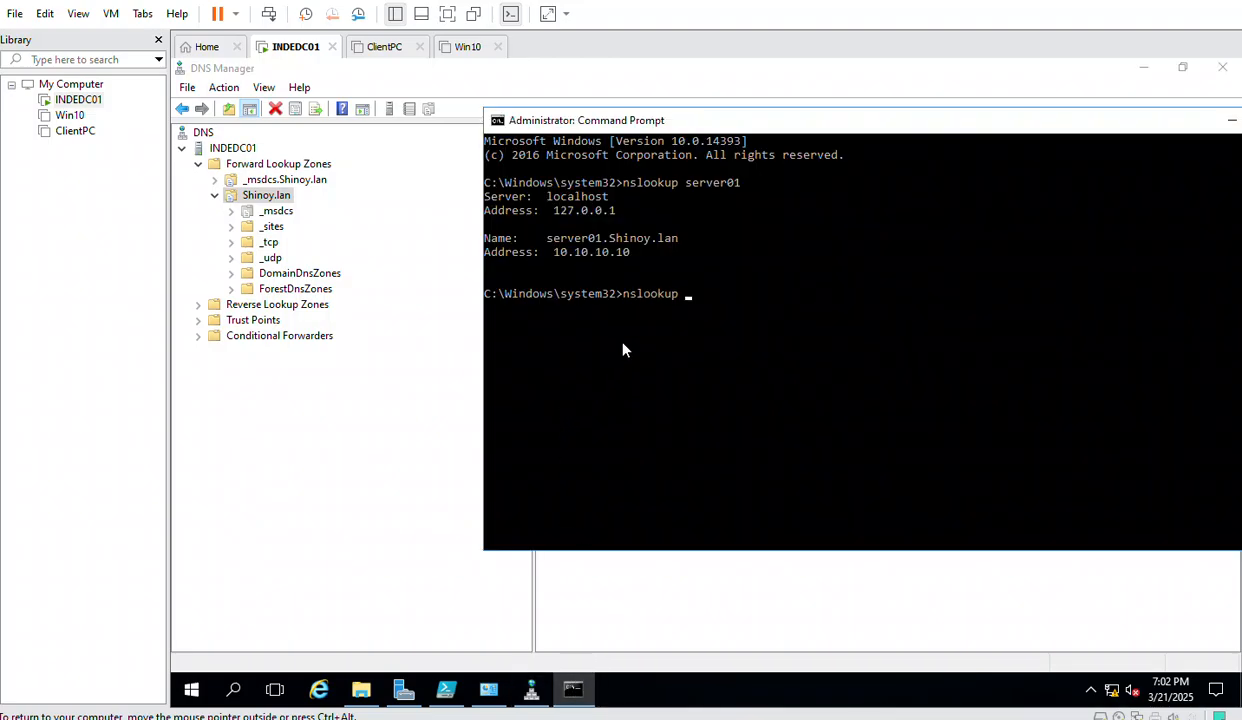
key(ctrl+v)
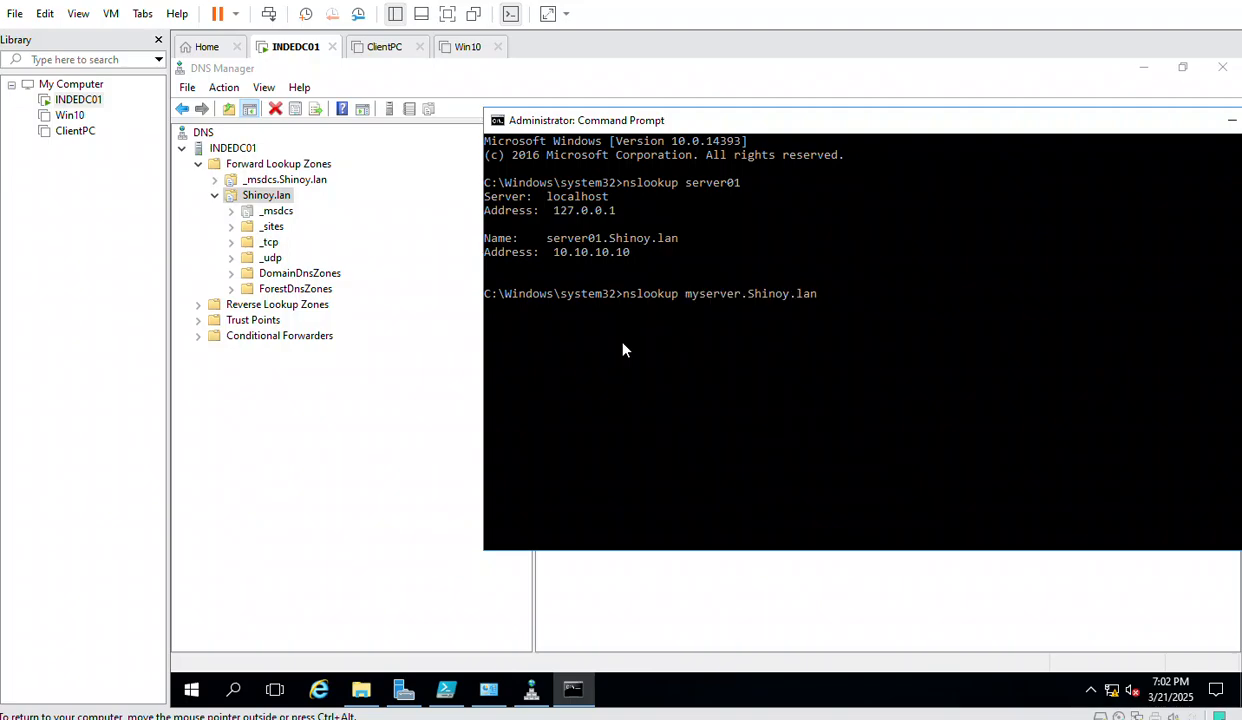
key(Return)
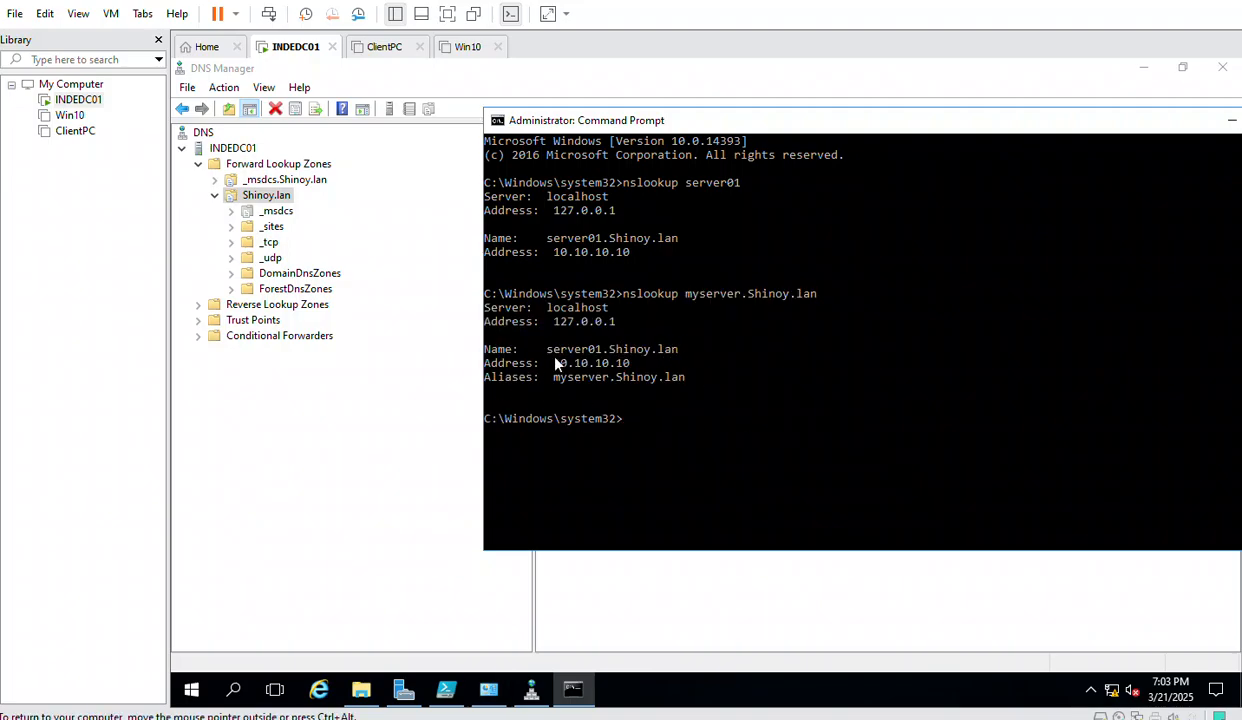
- Compare the name and address returned for myserver.Shinoy.lan with those of the server01 lookup
drag(547, 352, 675, 352)
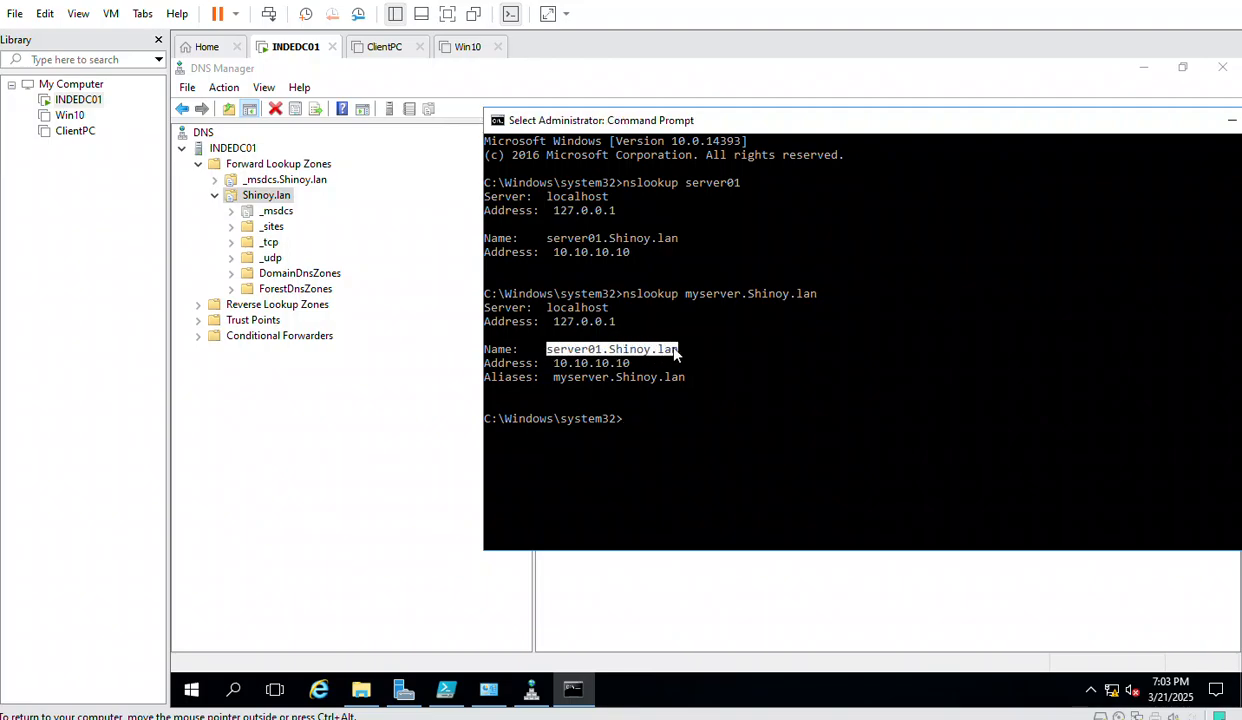
click(555, 364)
drag(555, 364, 629, 364)
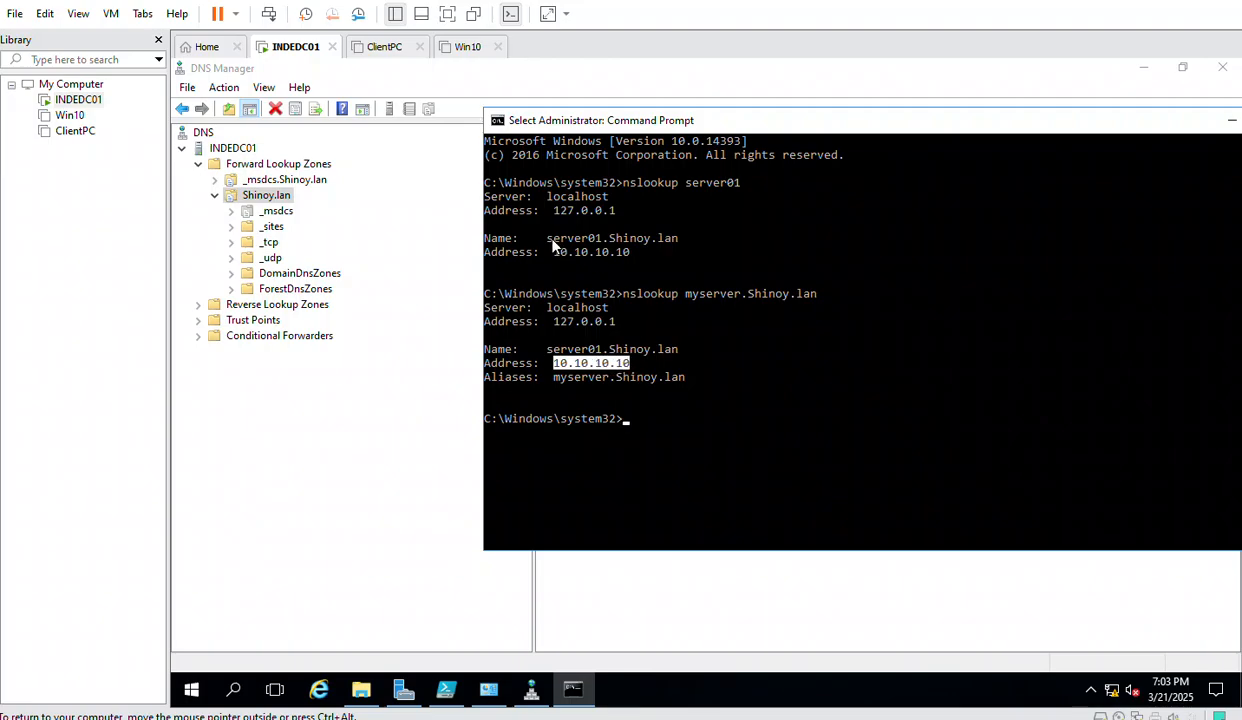
drag(551, 240, 642, 249)
click(729, 391)
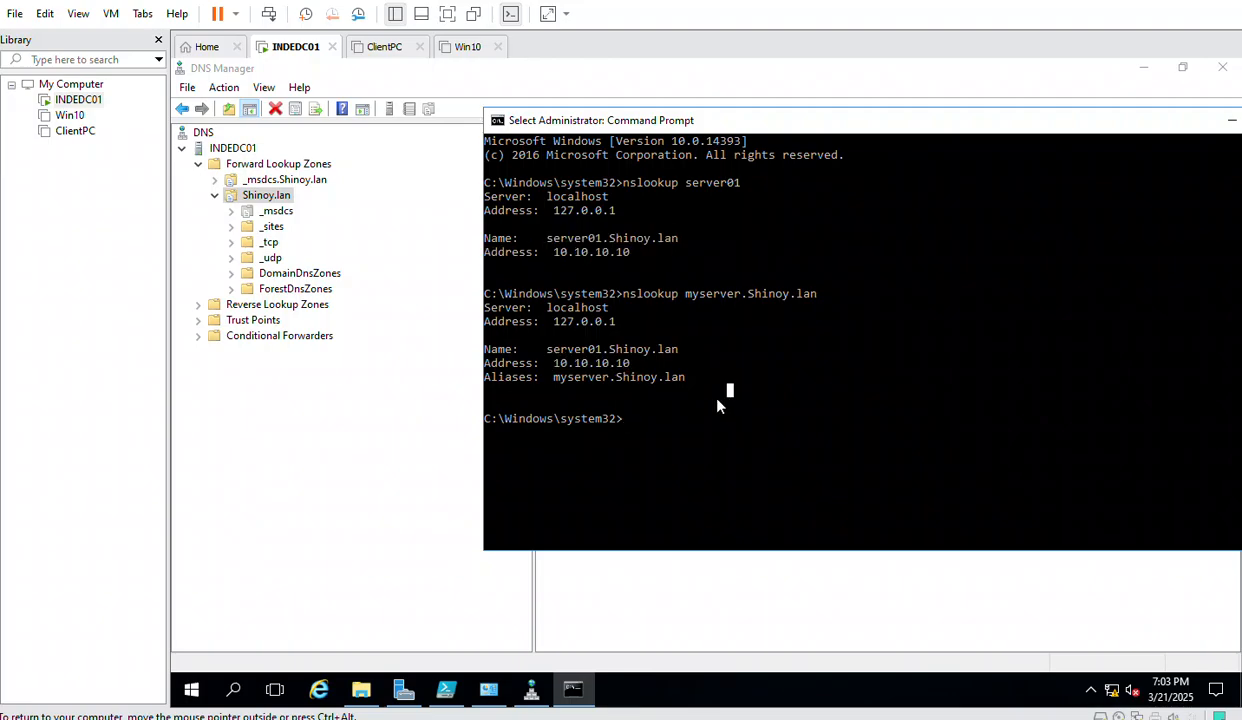
- Examine the alias entry in the myserver.Shinoy.lan lookup together with the address and host name it resolves to
click(550, 377)
click(580, 389)
drag(556, 379, 645, 382)
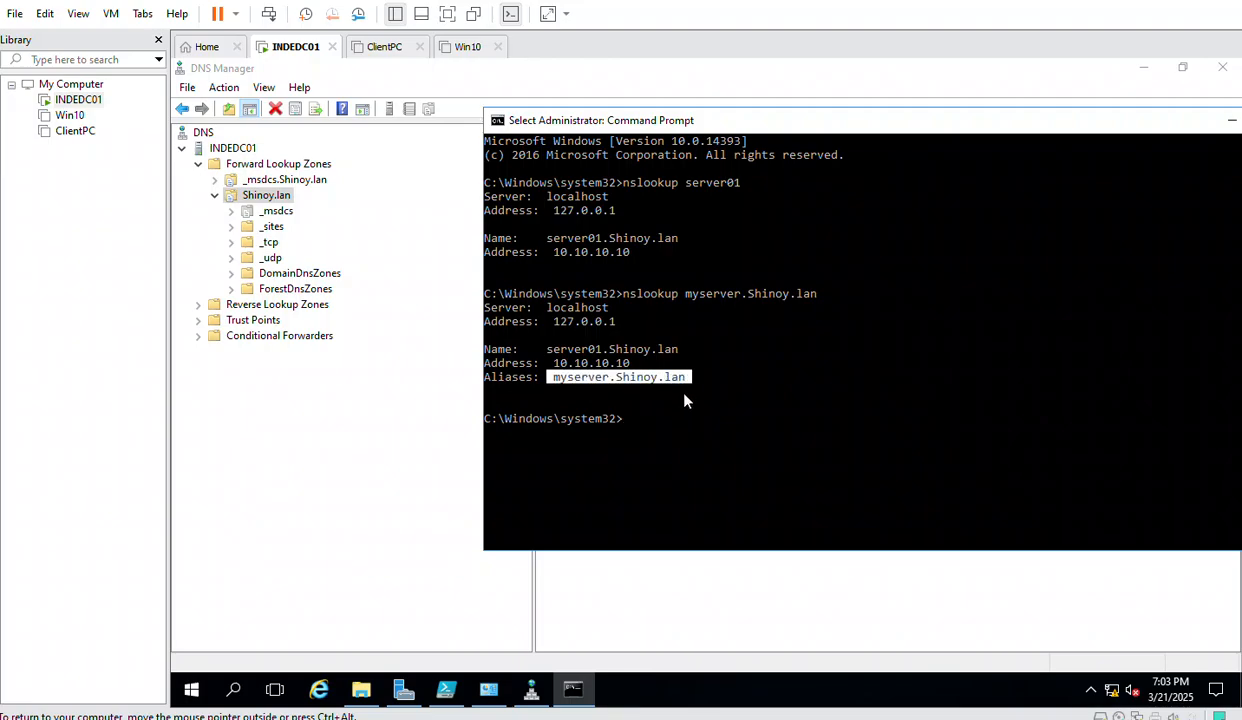
click(646, 419)
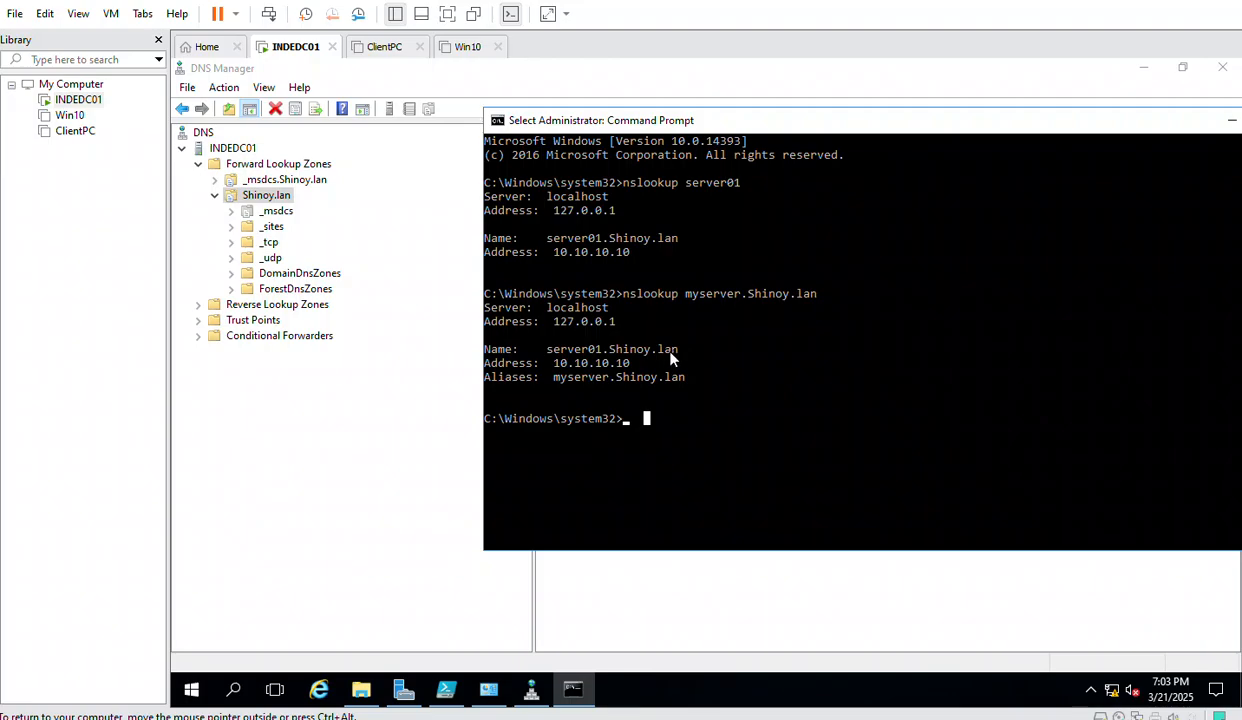
drag(554, 364, 625, 361)
click(736, 381)
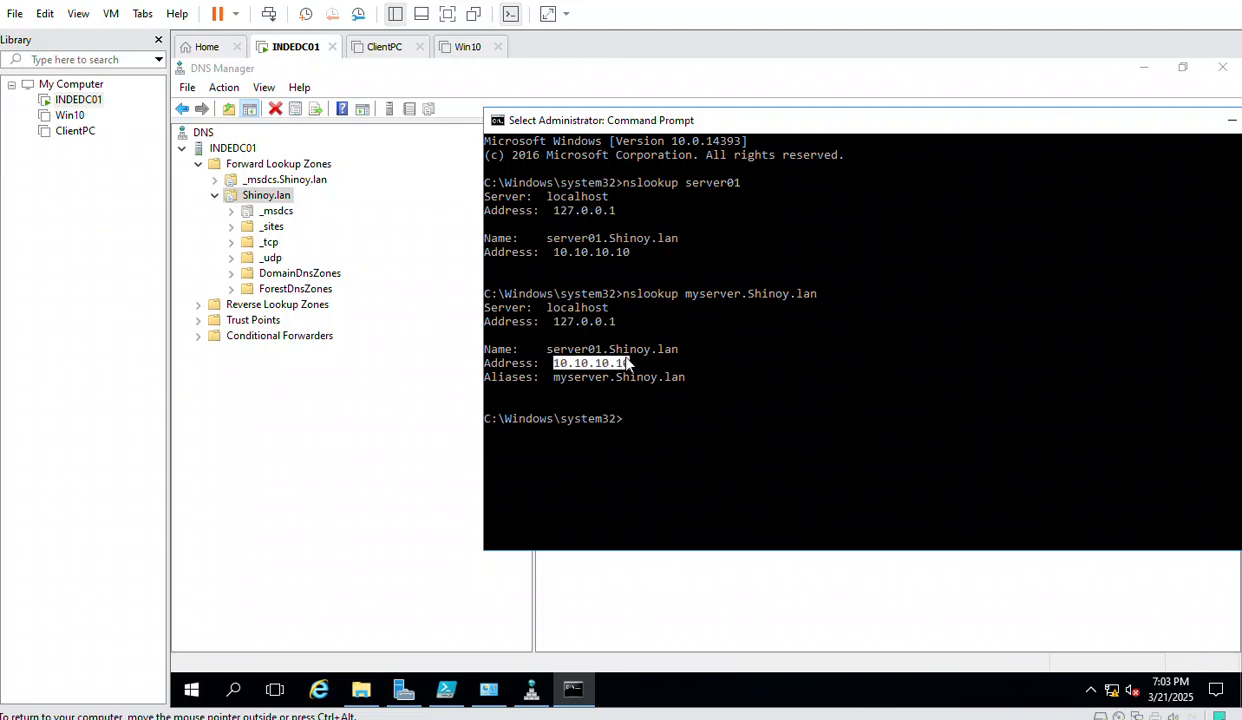
drag(628, 363, 632, 363)
click(553, 350)
drag(556, 357, 676, 356)
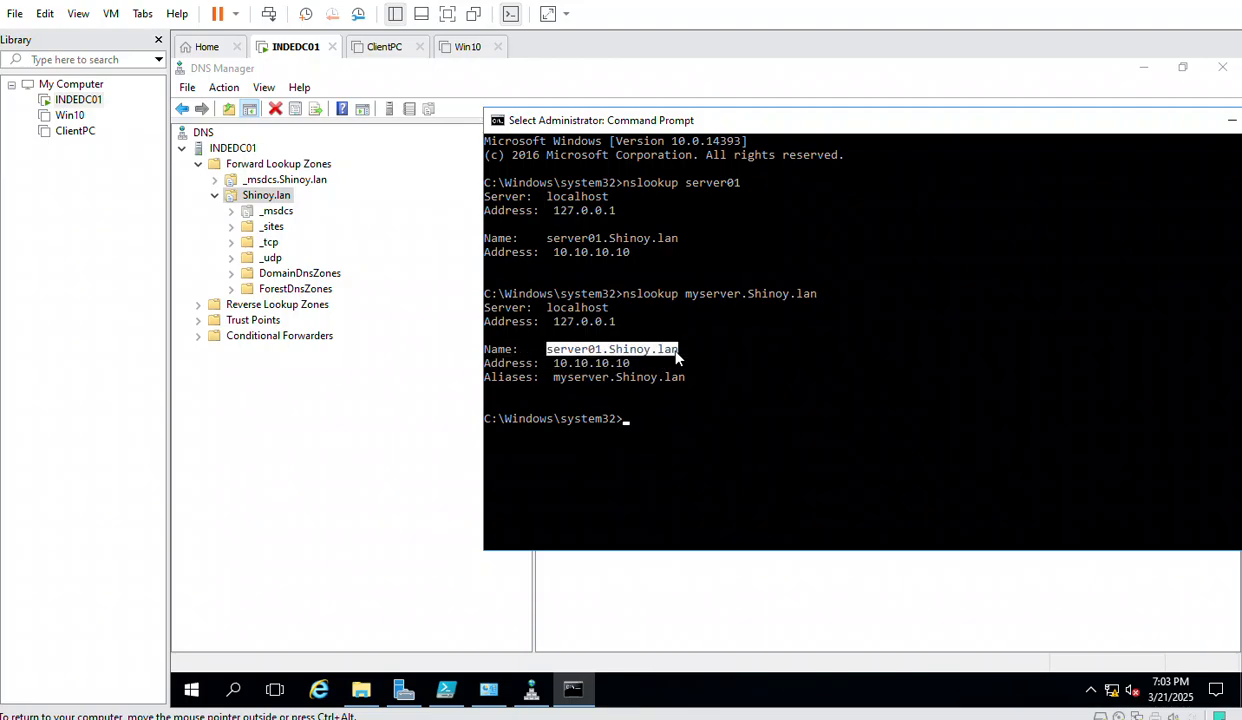
- Check the address returned for myserver.Shinoy.lan in the nslookup output, and return to DNS Manager
click(730, 436)
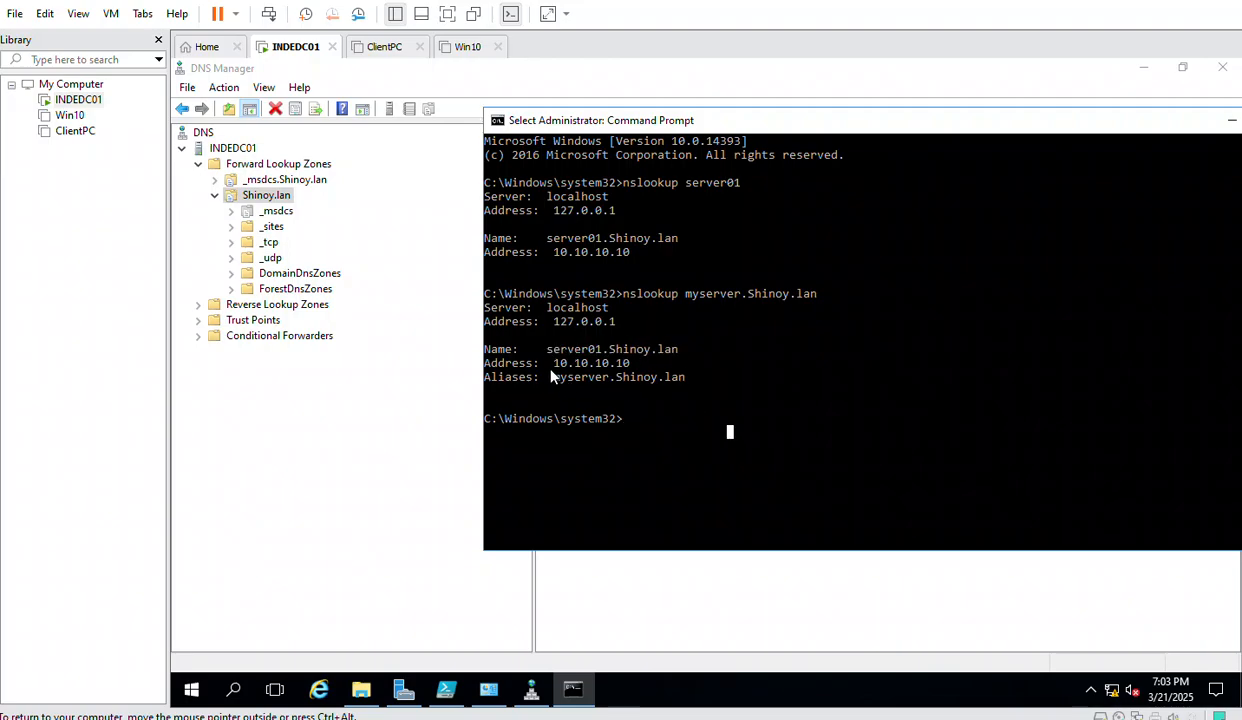
drag(556, 363, 626, 371)
click(695, 433)
drag(684, 125, 463, 115)
click(1011, 115)
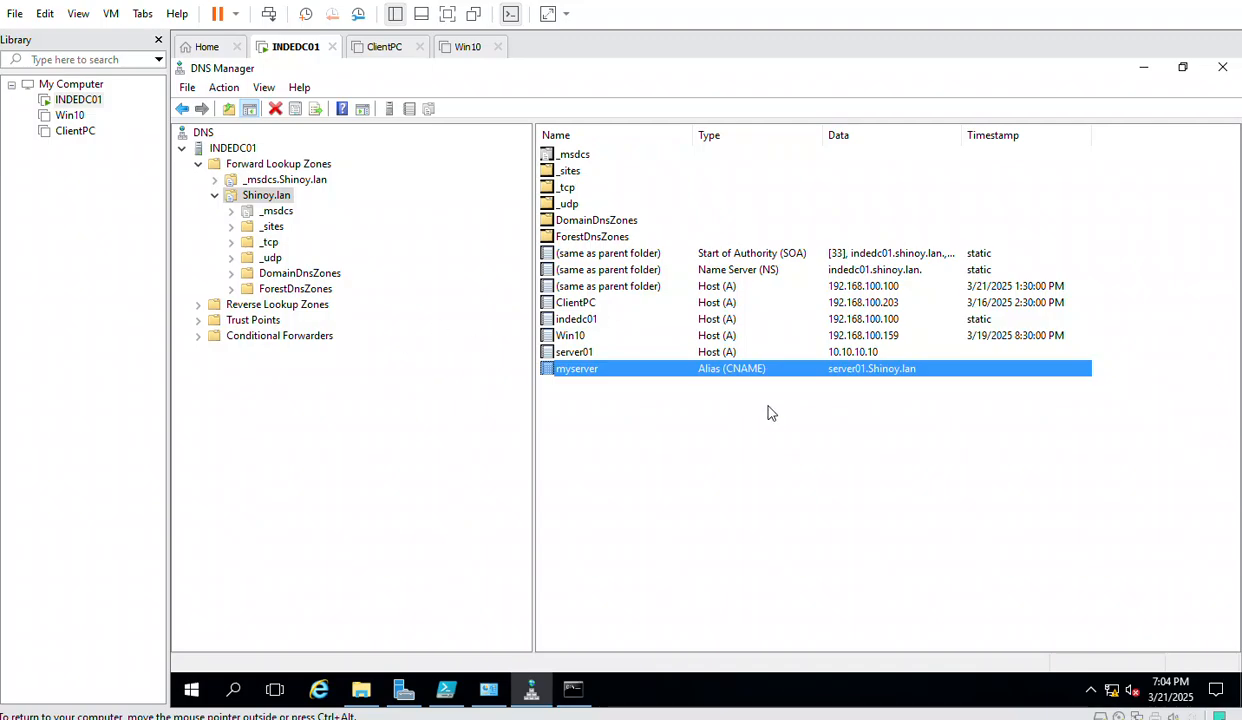
click(714, 425)
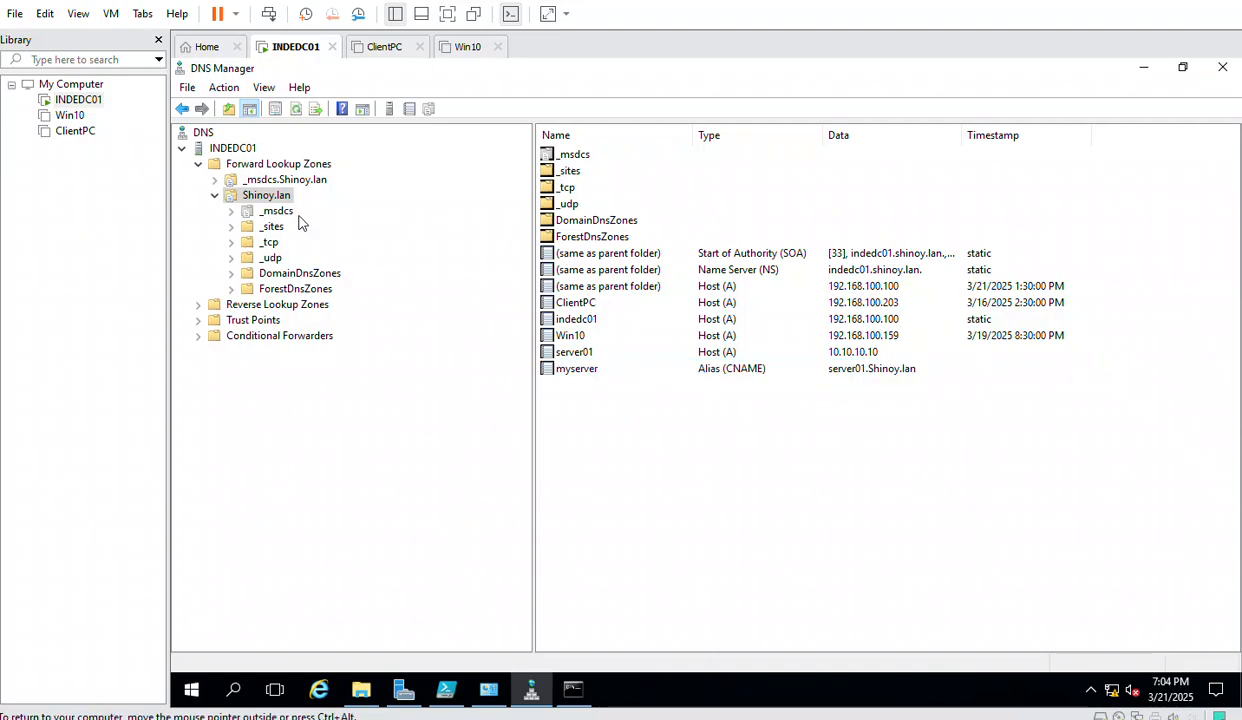
right_click(265, 197)
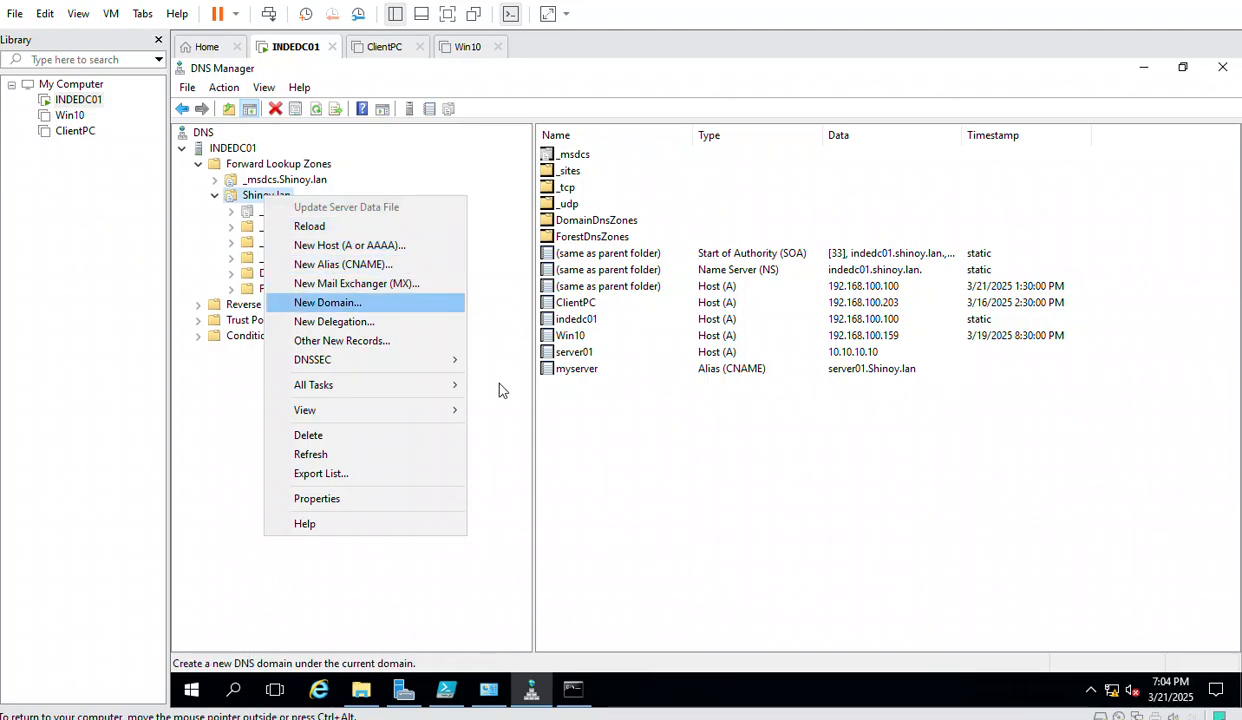
click(644, 409)
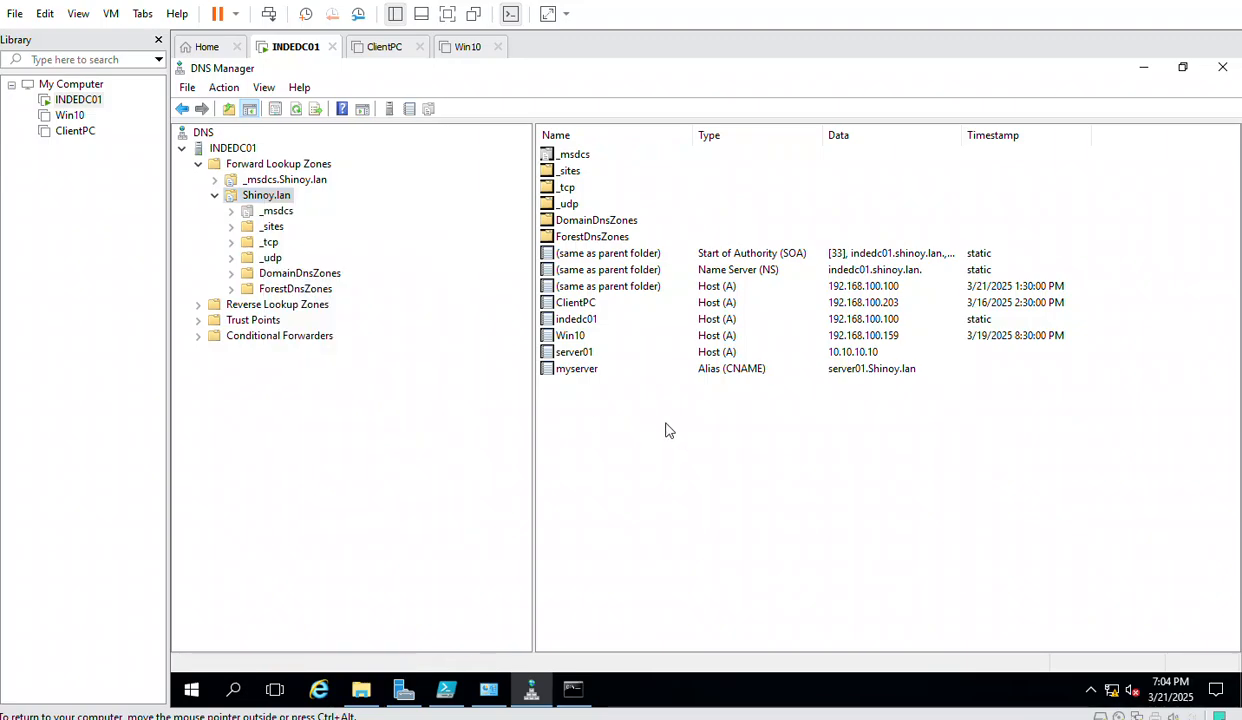
right_click(252, 198)
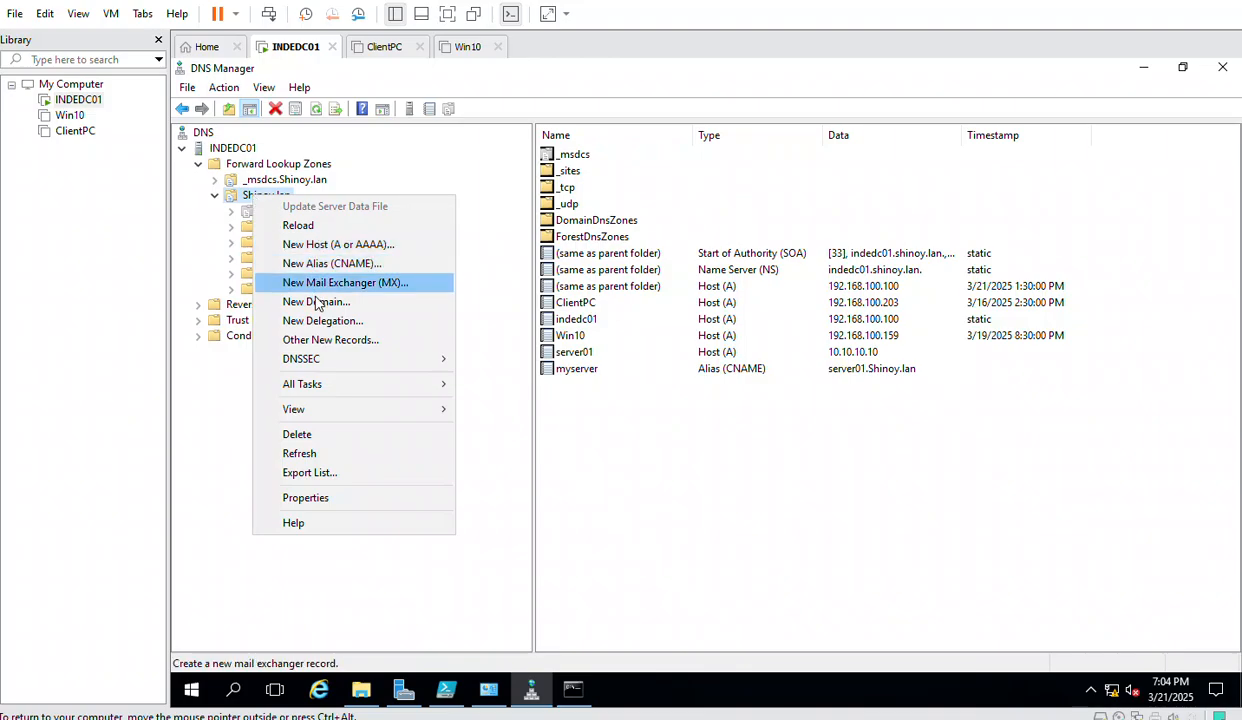
click(680, 462)
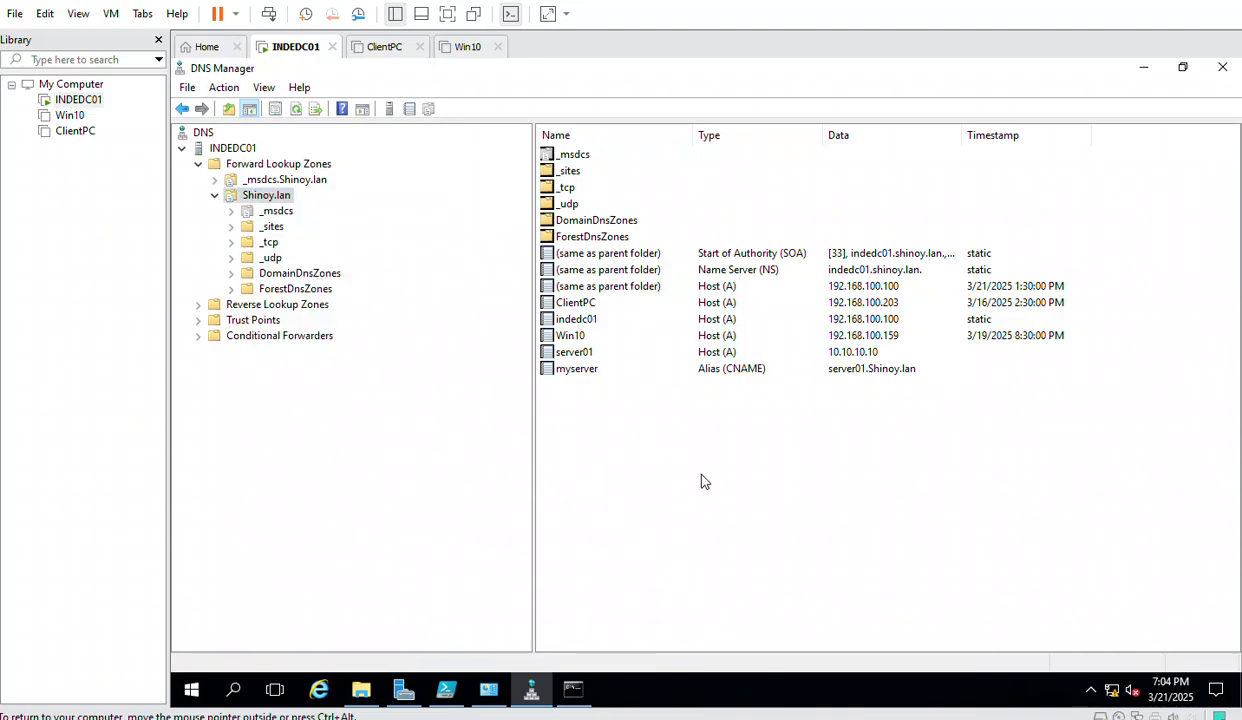
click(234, 167)
right_click(234, 168)
click(278, 176)
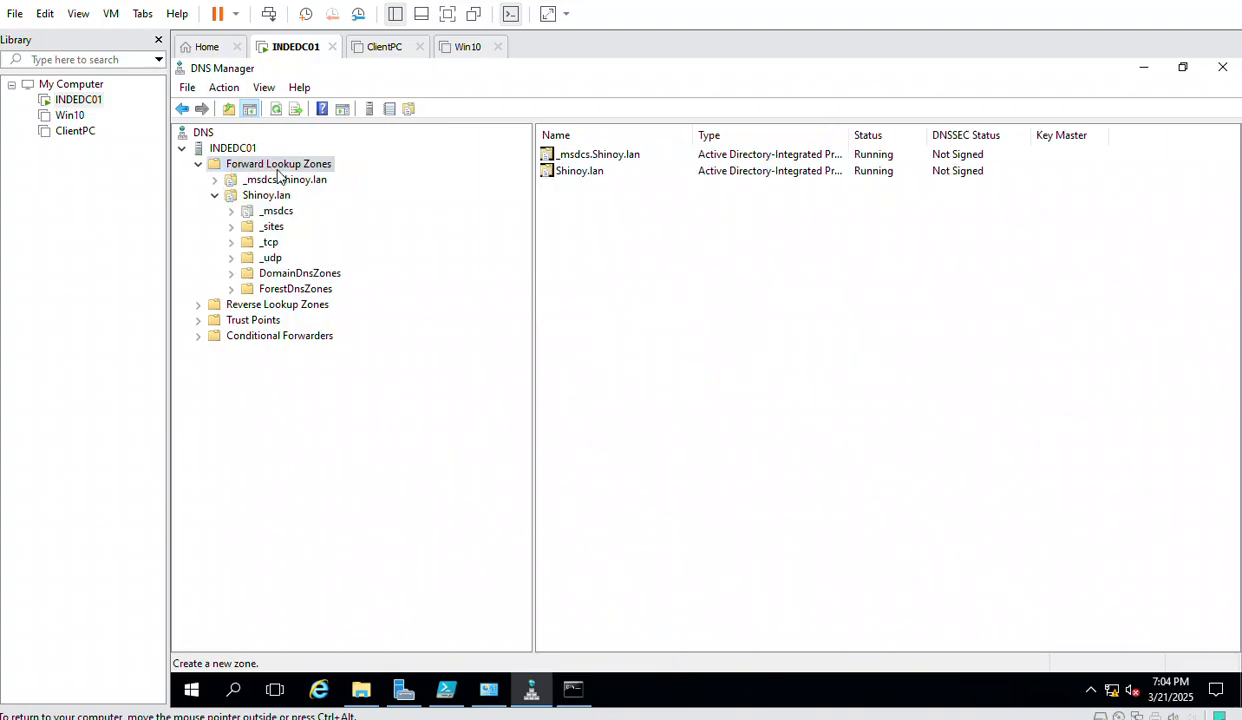
drag(371, 89, 803, 157)
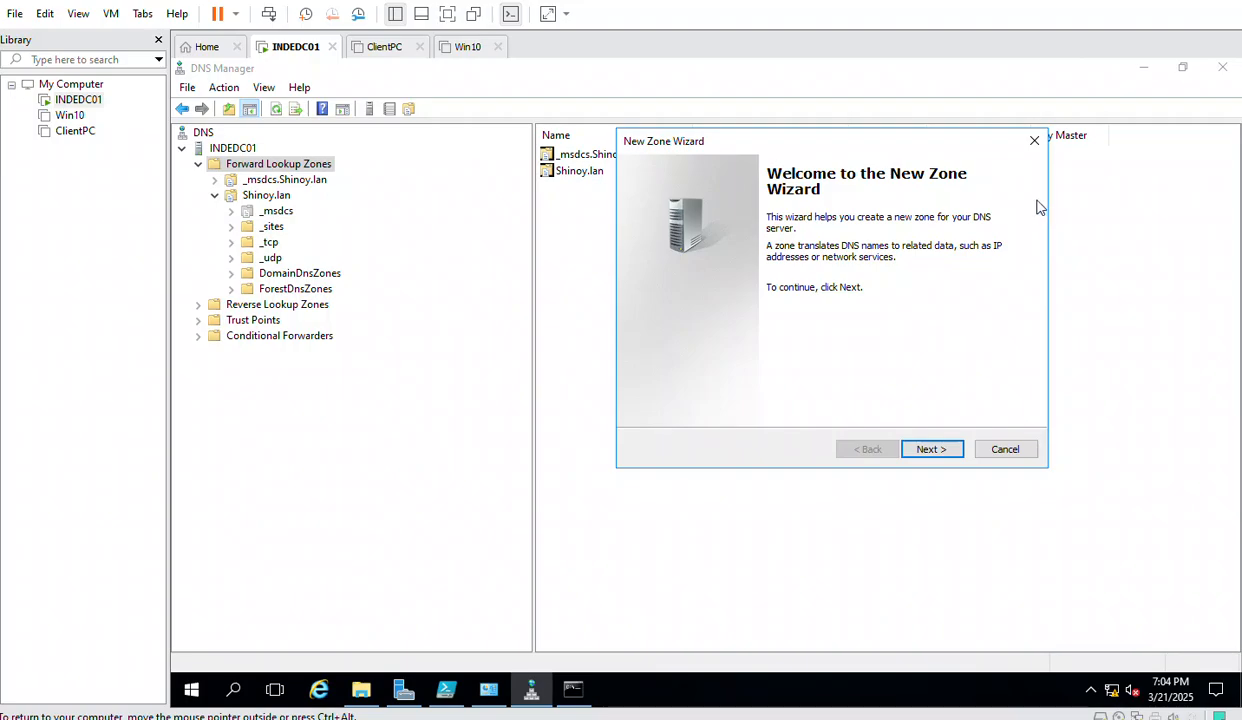
click(1034, 140)
- Start a new forward lookup zone as a primary zone stored in Active Directory
right_click(284, 166)
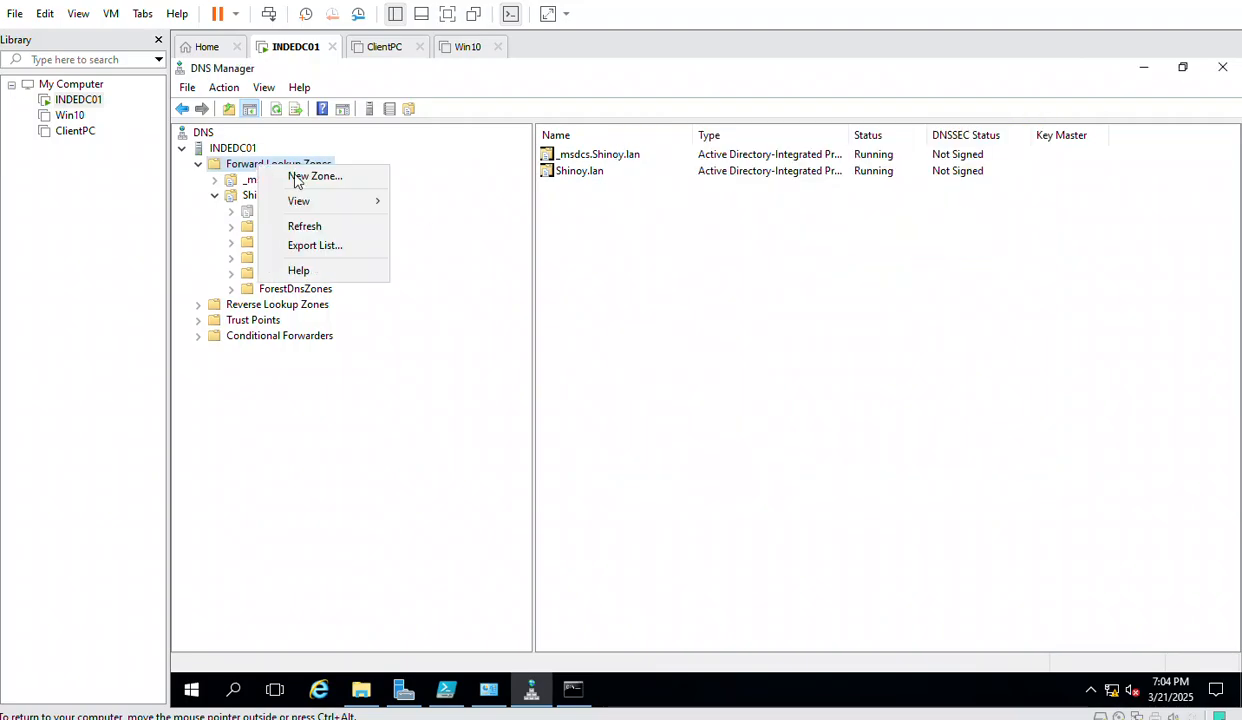
click(312, 178)
click(511, 389)
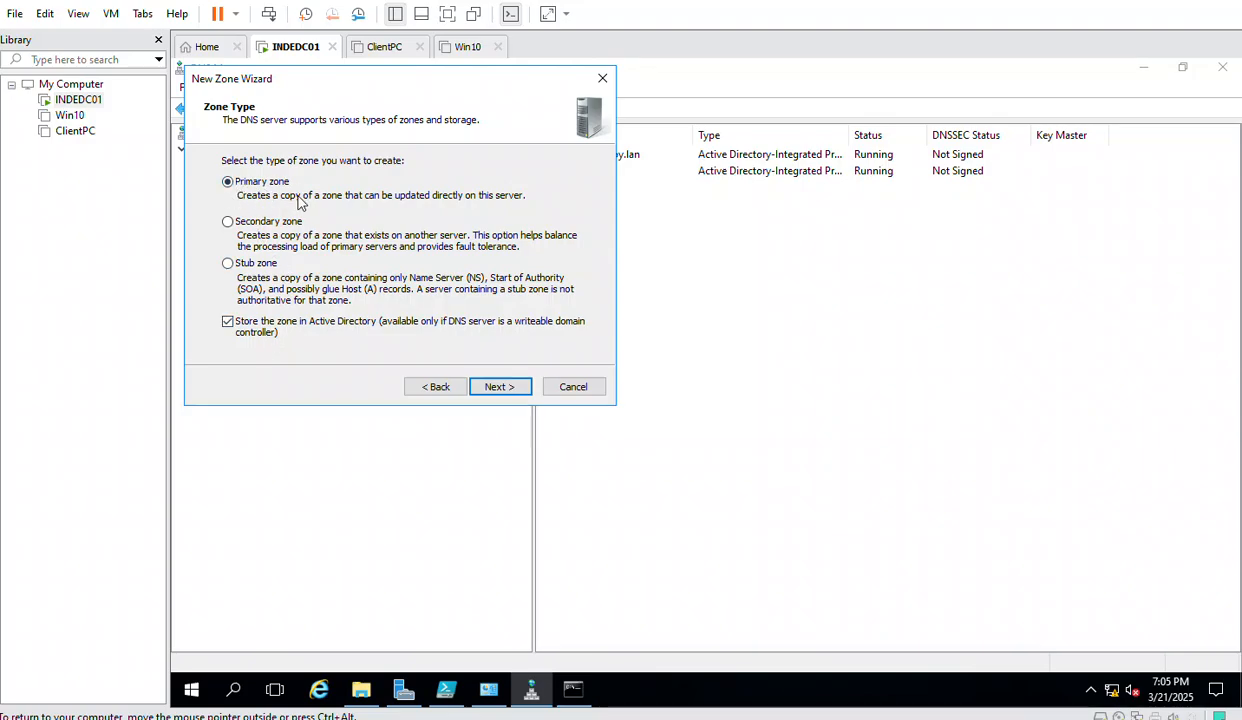
click(490, 387)
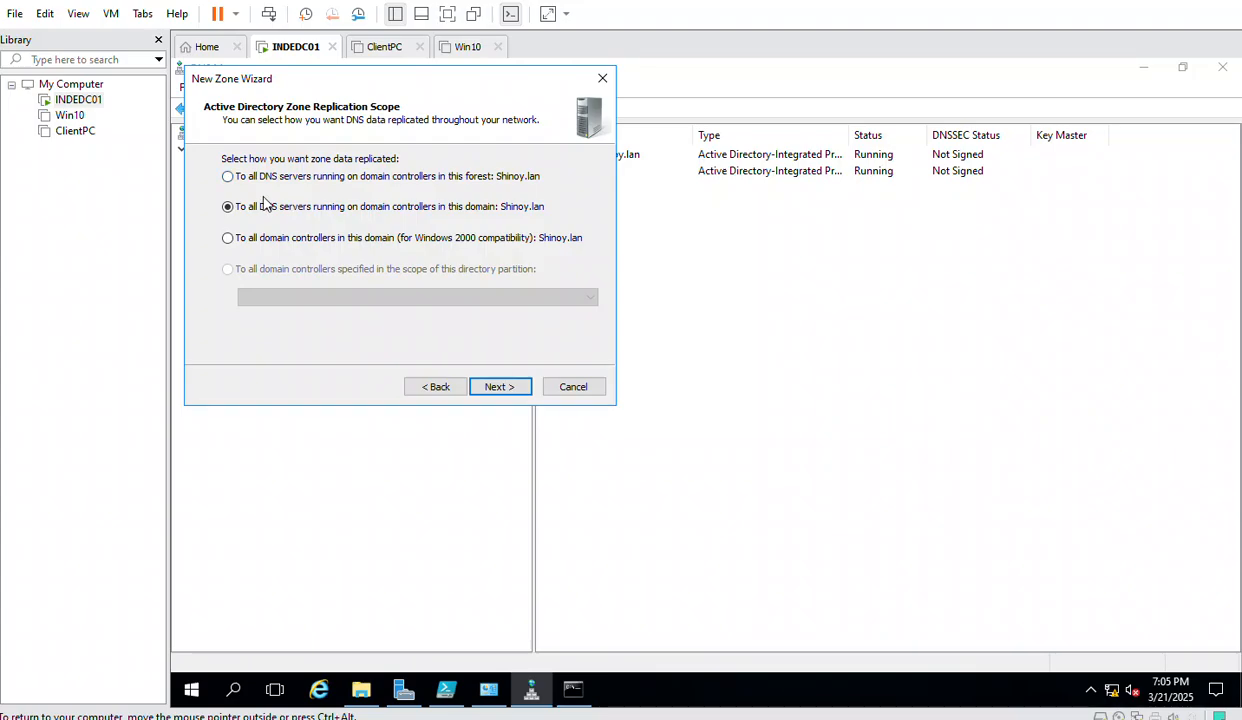
- Replicate the zone data to all DNS servers running on domain controllers in the Shinoy.lan domain
click(227, 176)
click(266, 210)
click(495, 388)
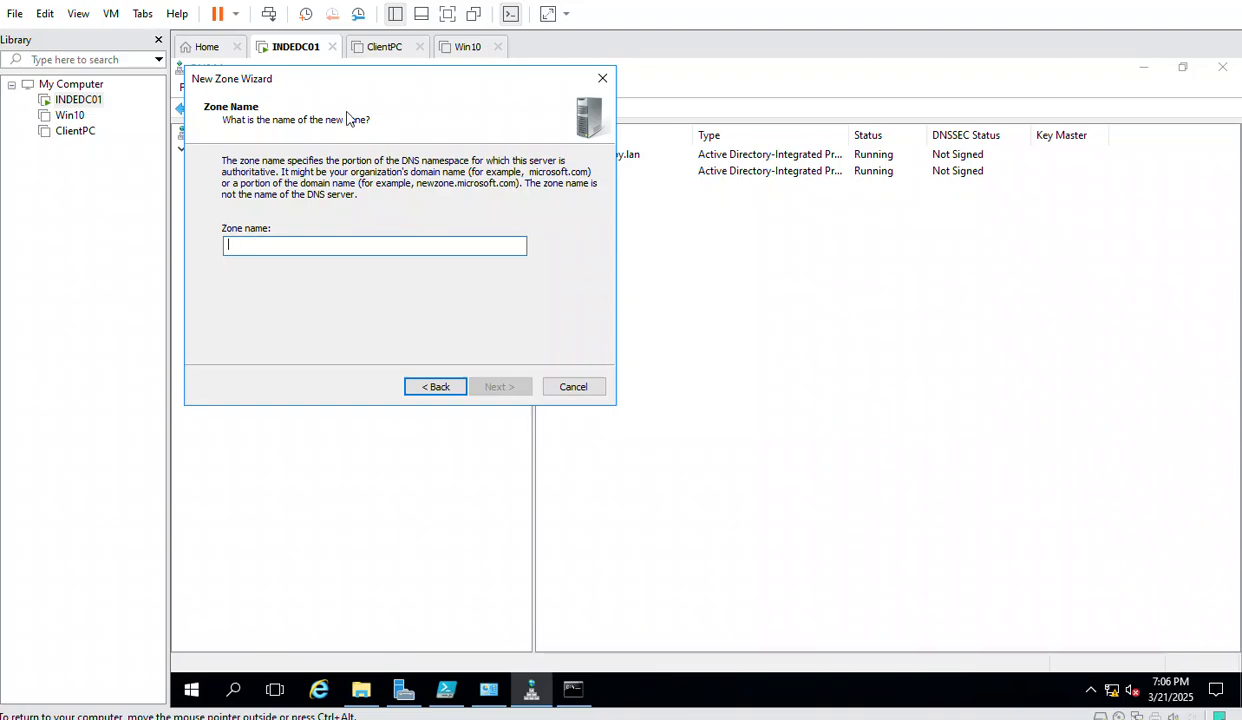
- Name the new forward lookup zone contoso.lan
drag(388, 86, 813, 272)
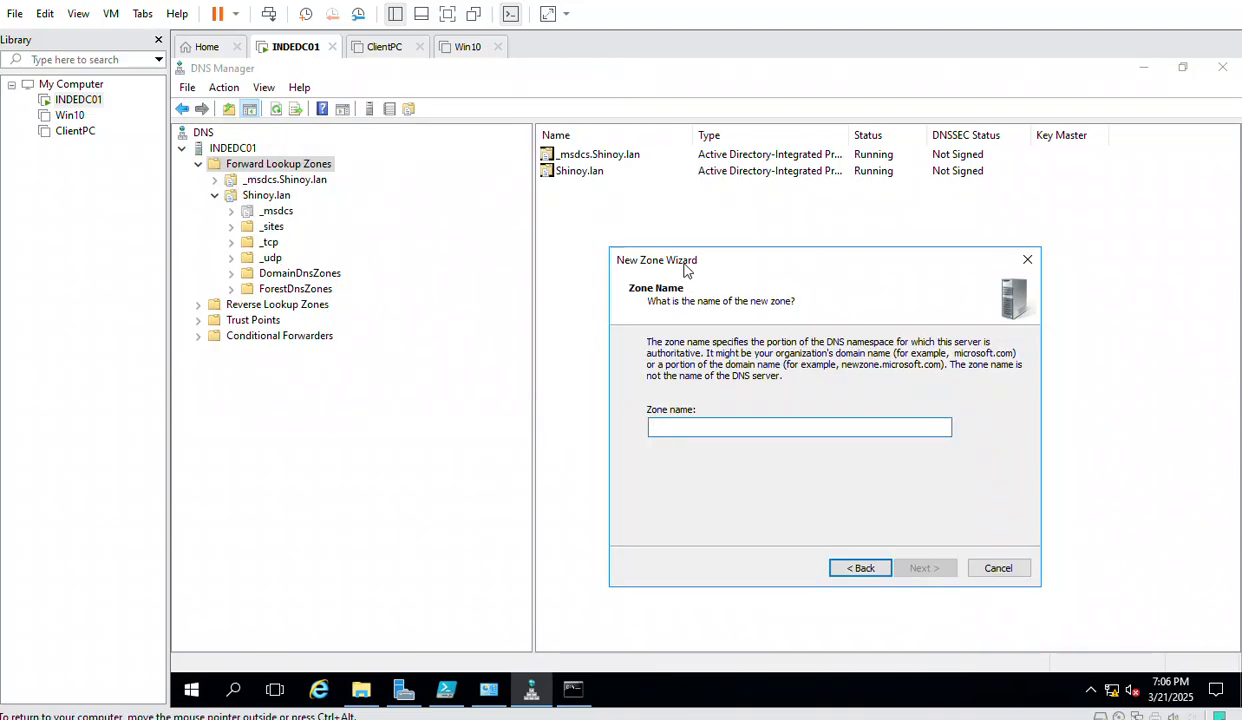
drag(708, 262, 476, 190)
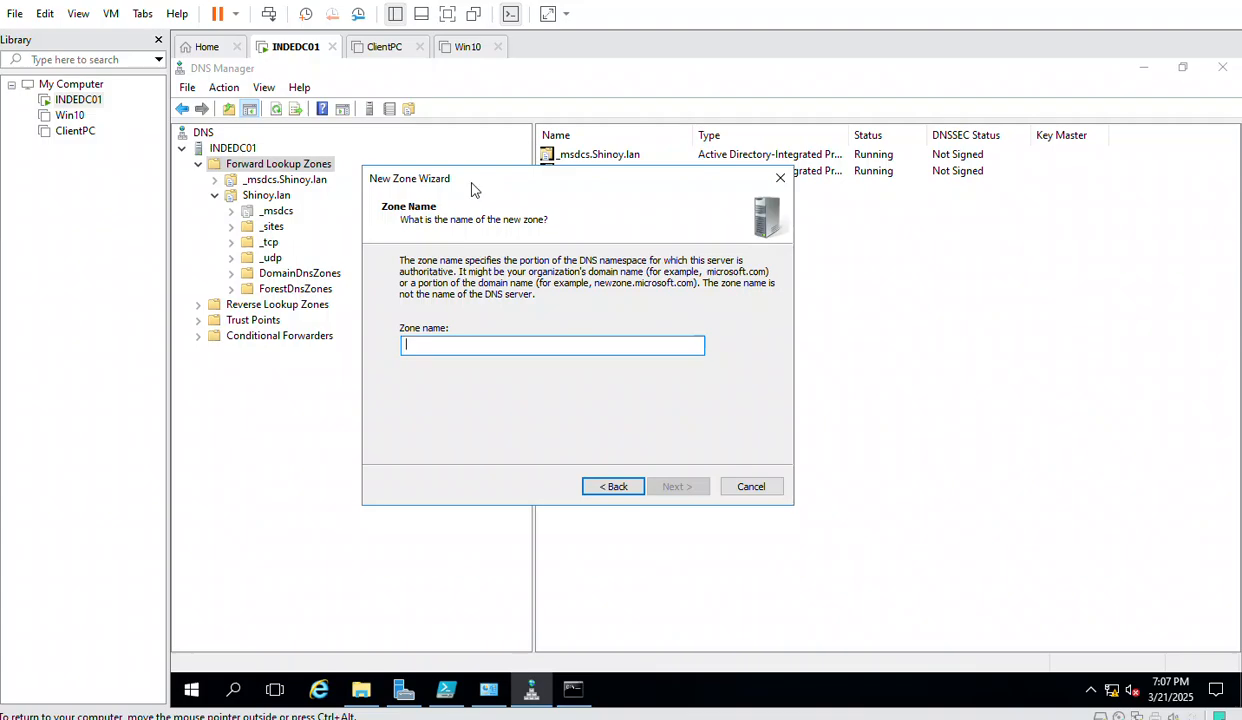
drag(422, 184, 430, 177)
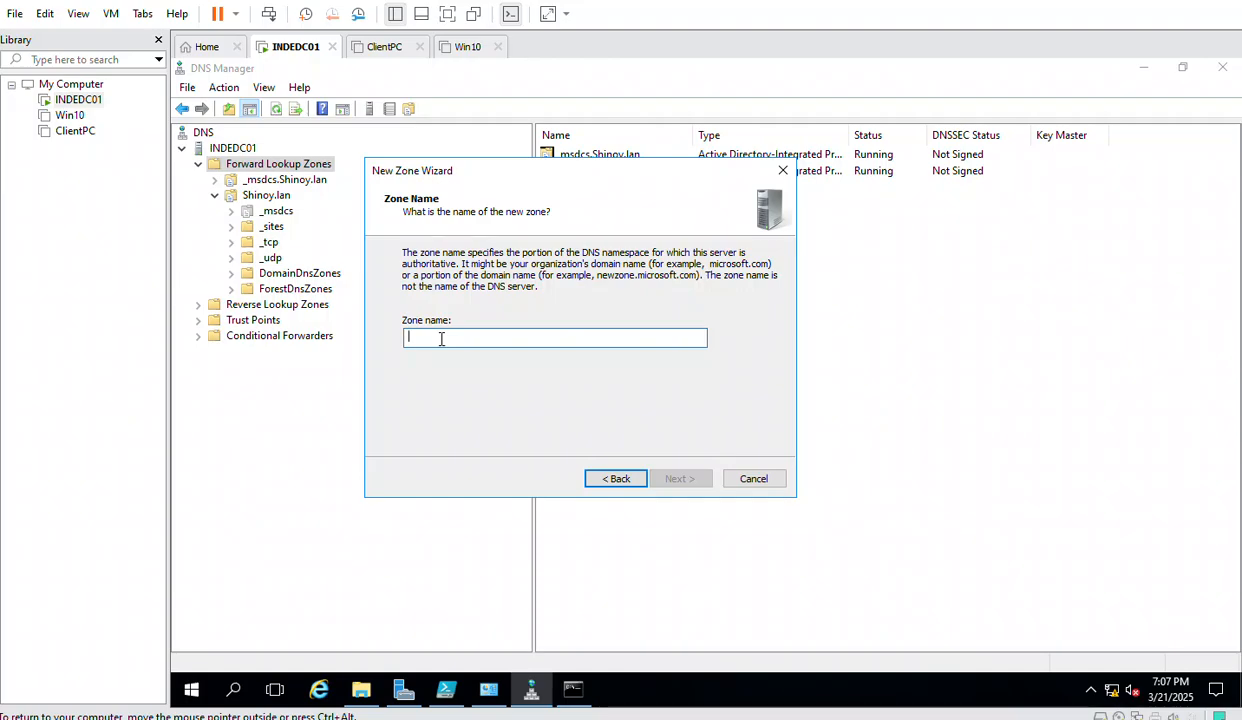
text(c)
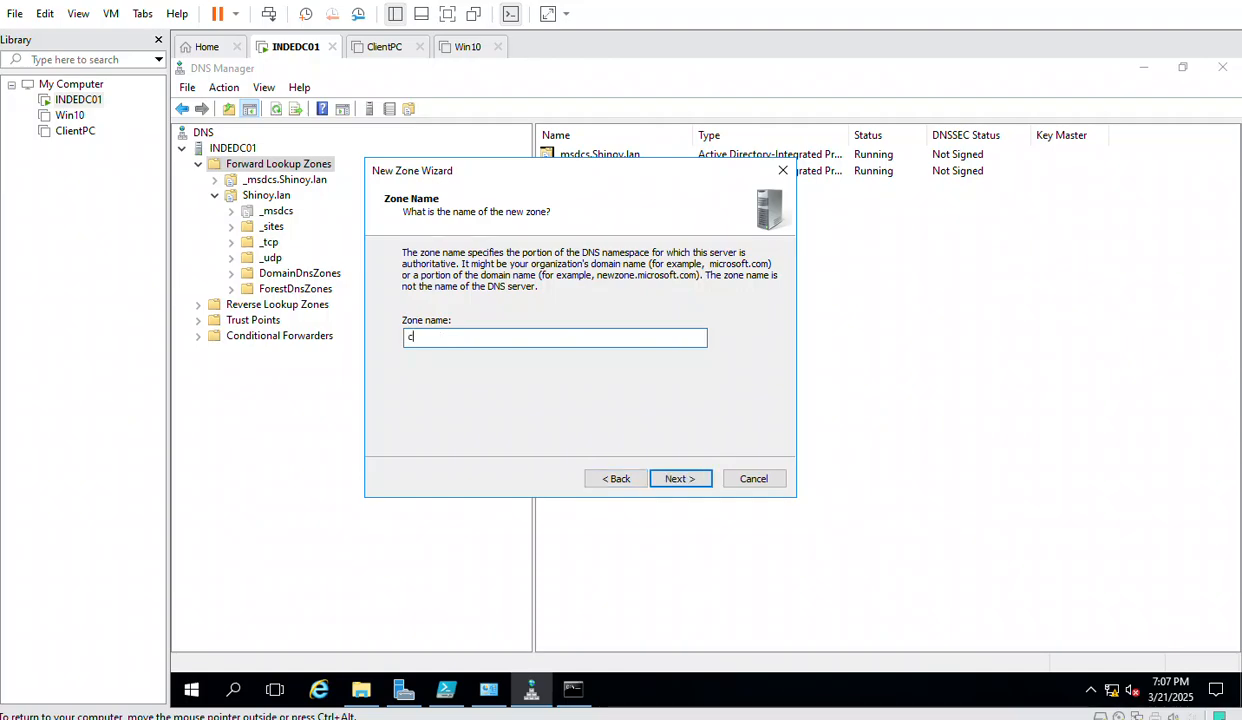
text(ontoso.com)
drag(473, 337, 447, 334)
click(483, 339)
key(BackSpace)
key(BackSpace)
key(BackSpace)
text(lan)
drag(460, 336, 376, 338)
click(676, 478)
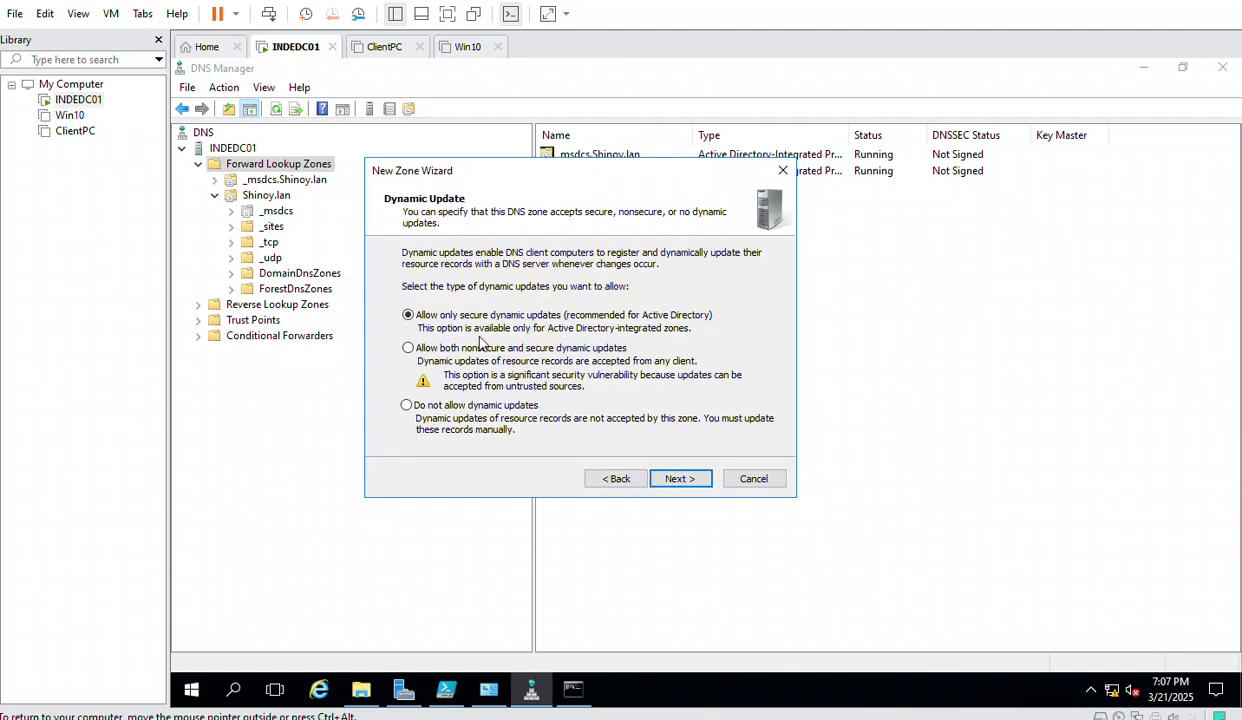
- Allow only secure dynamic updates for the contoso.lan zone and finish creating it
click(679, 479)
click(625, 481)
click(622, 481)
click(446, 333)
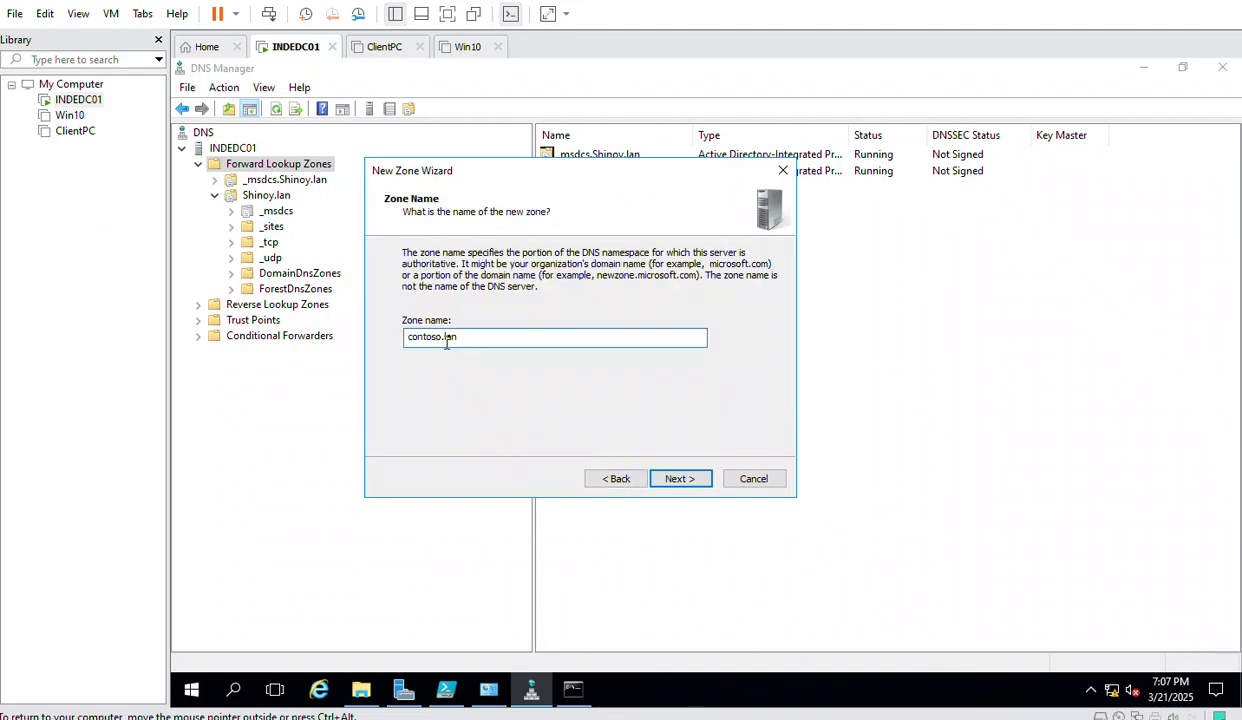
click(670, 478)
click(667, 480)
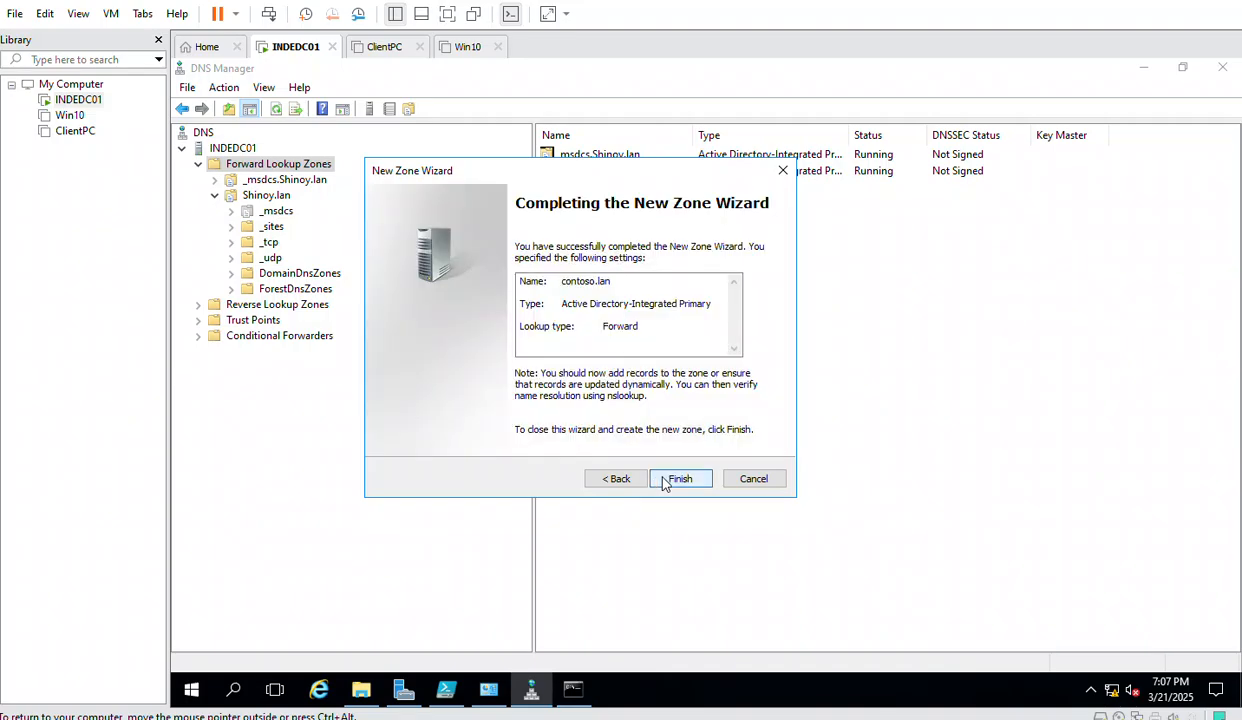
click(666, 481)
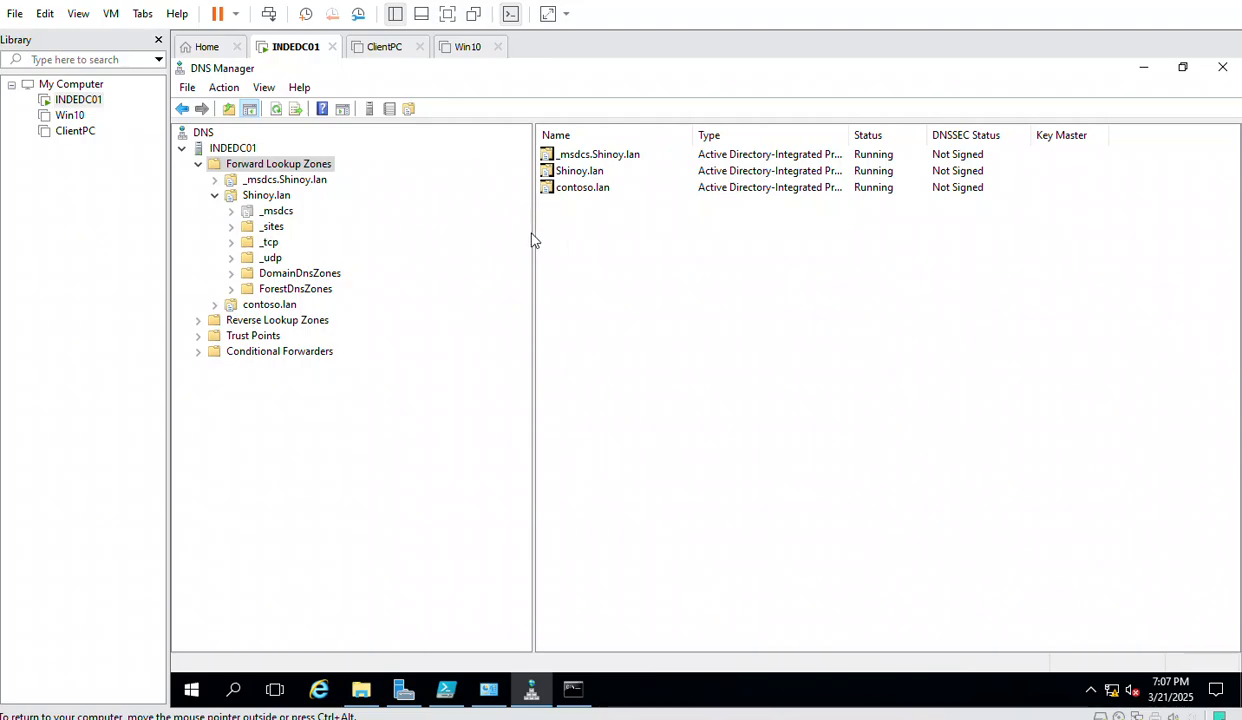
- Add a host (A) record named server04 with IP address 12.12.15.18 to the contoso.lan zone
click(543, 188)
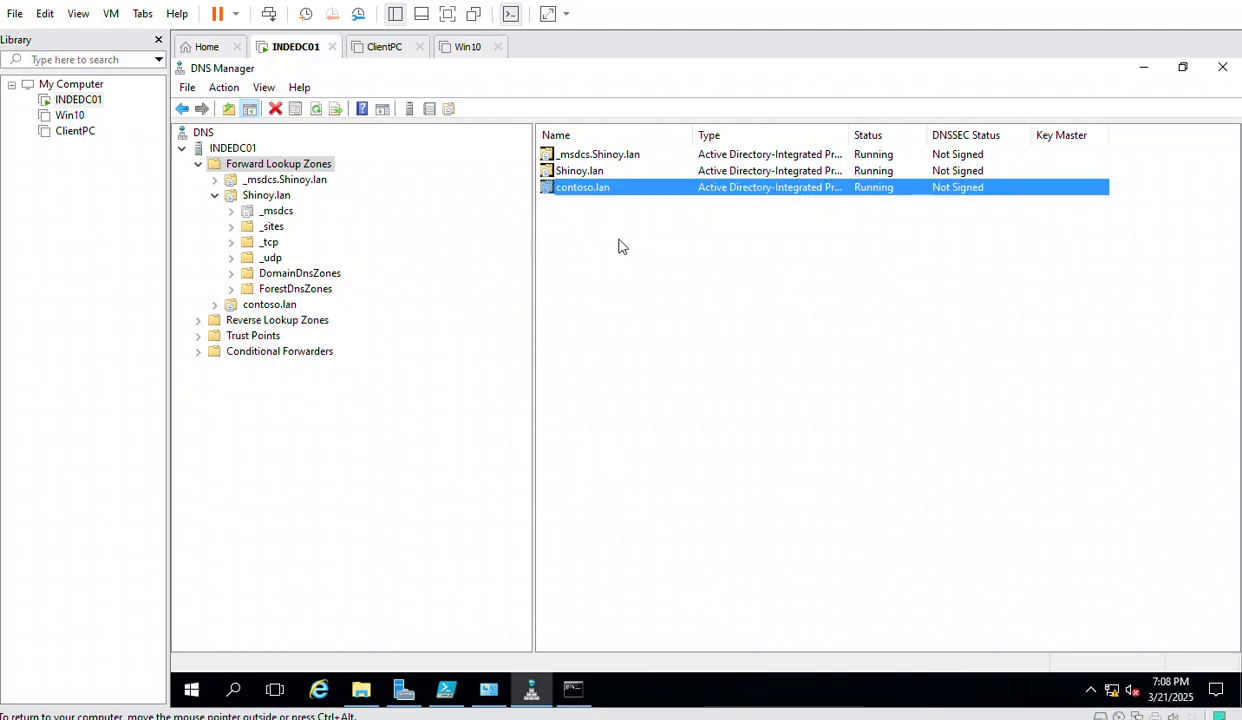
click(268, 305)
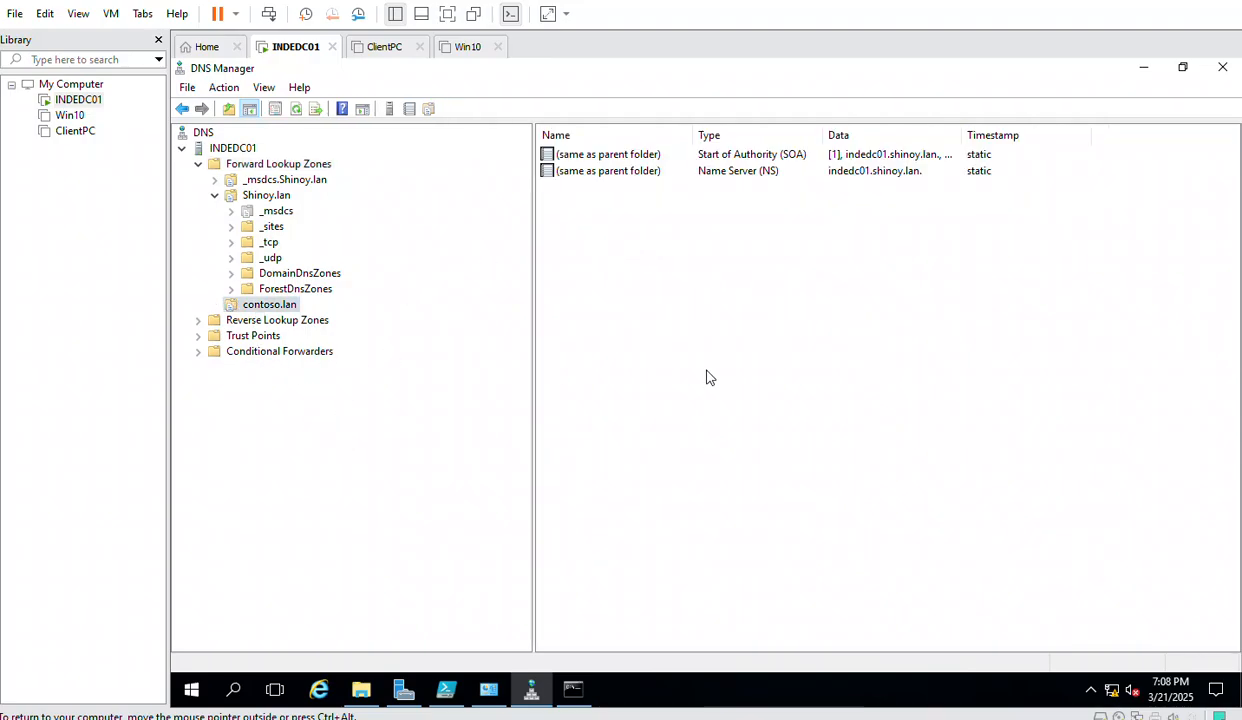
right_click(266, 314)
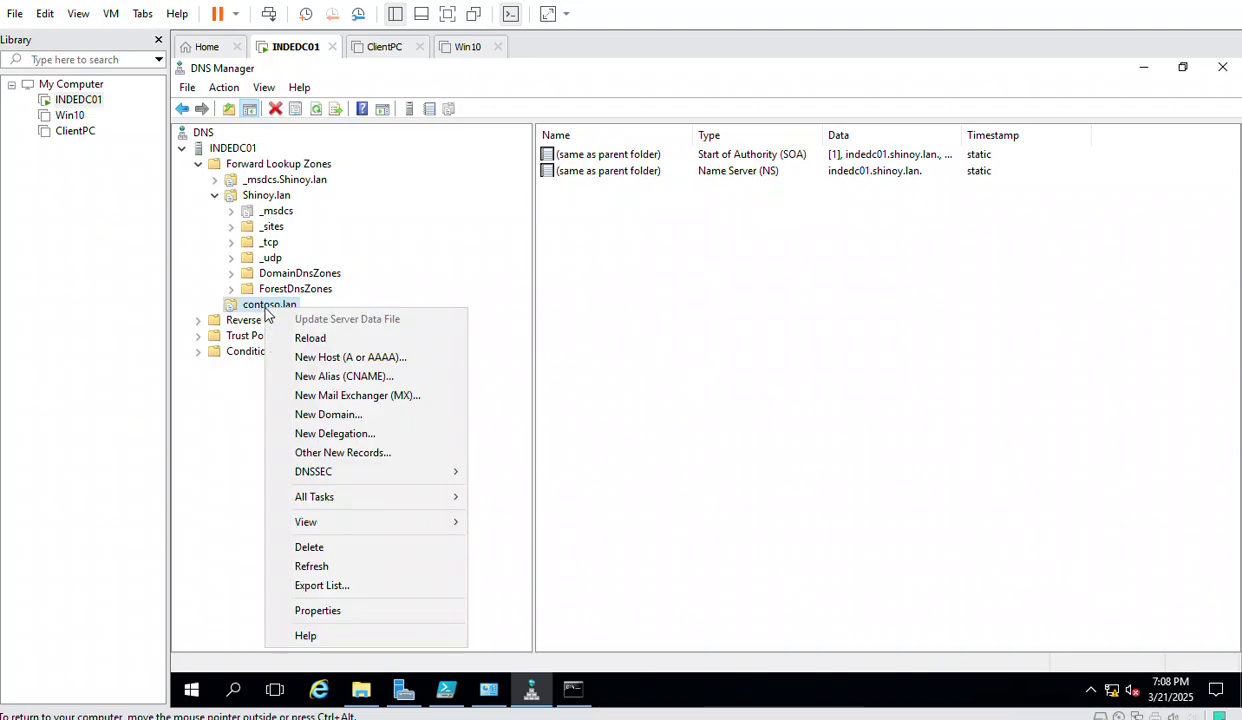
click(352, 358)
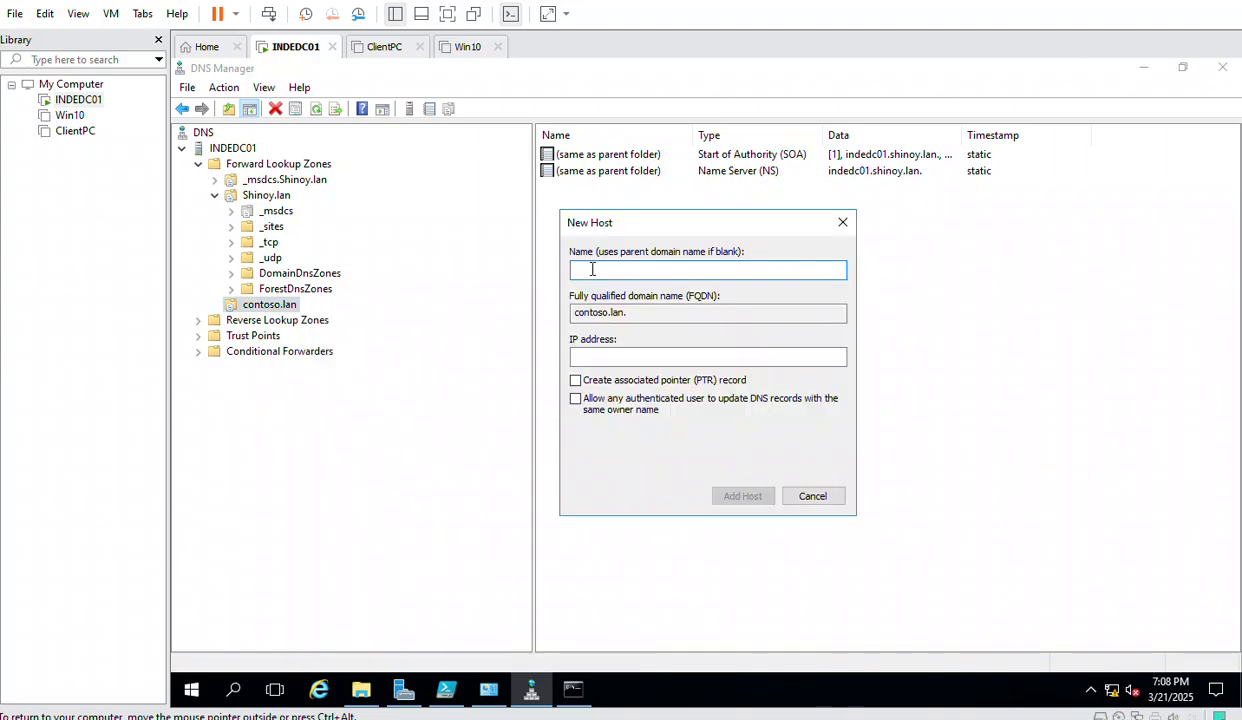
text(server)
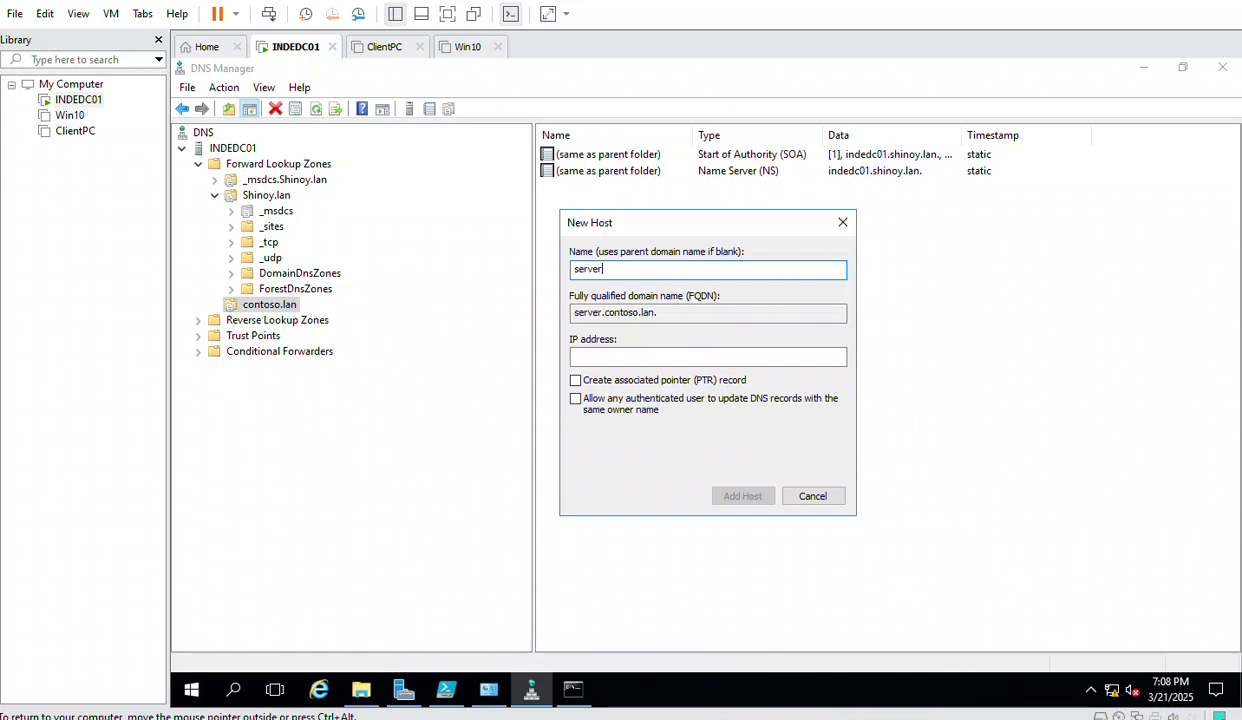
text(04)
click(612, 360)
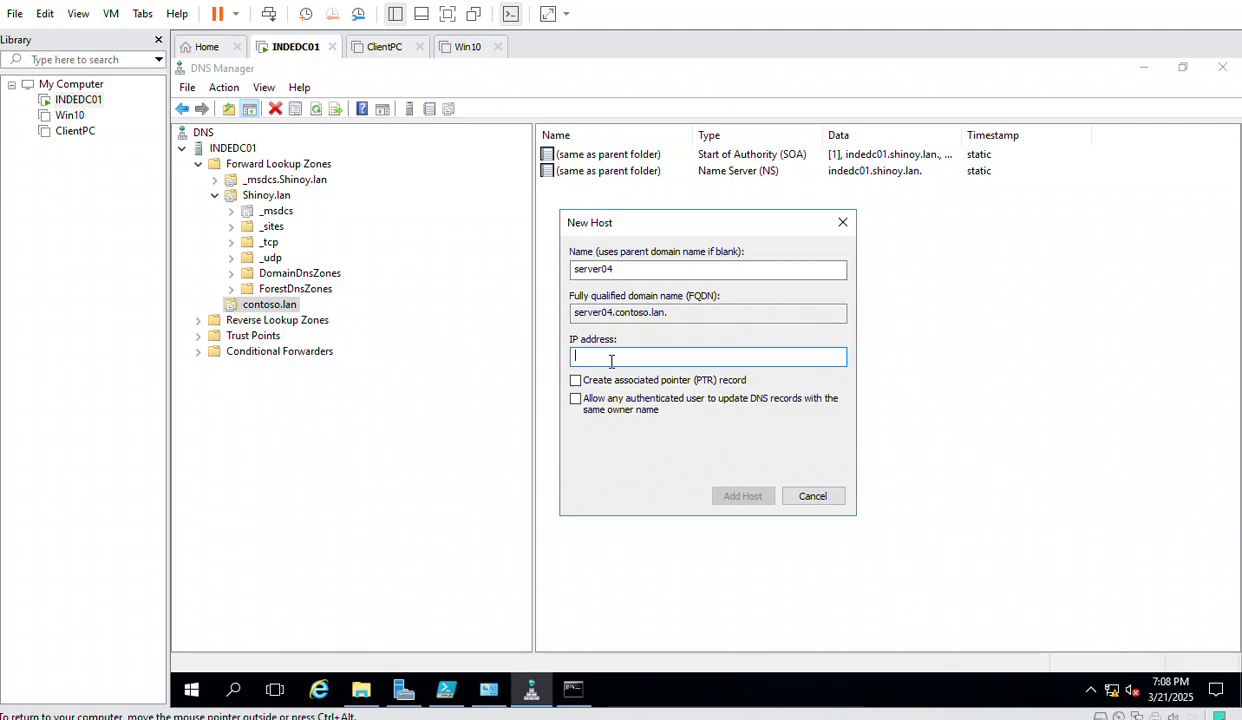
text(12.12.15.18)
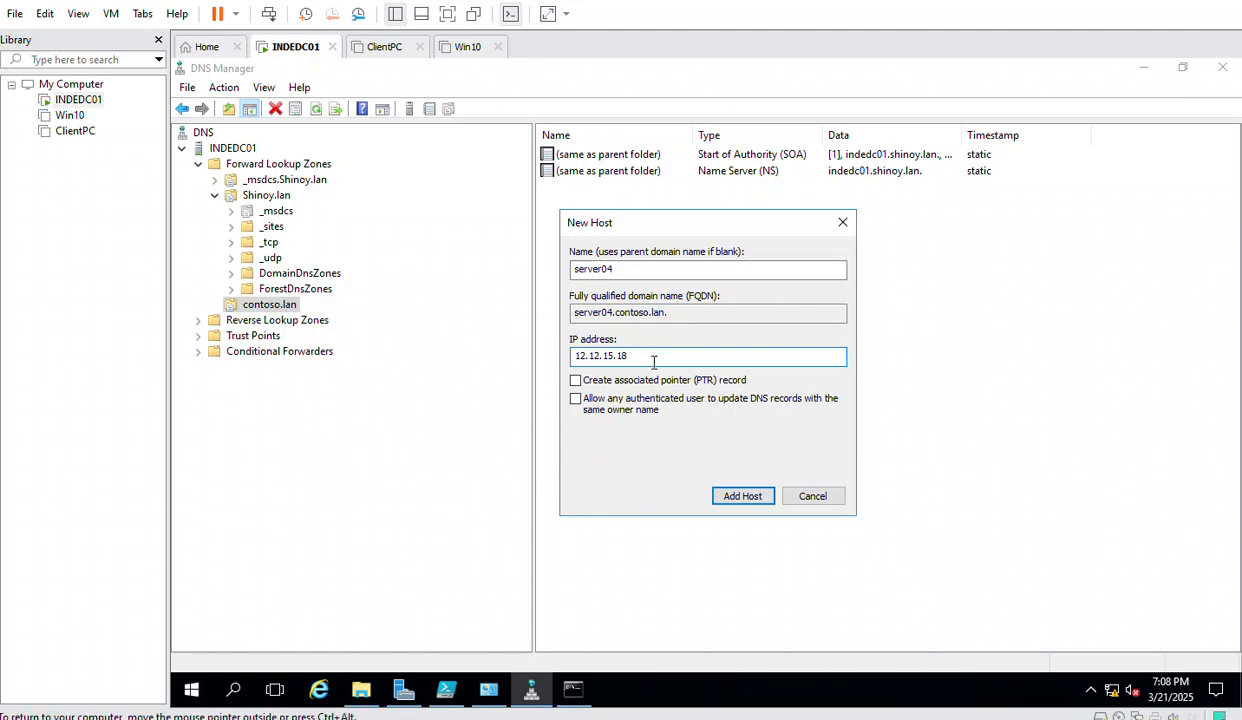
click(741, 497)
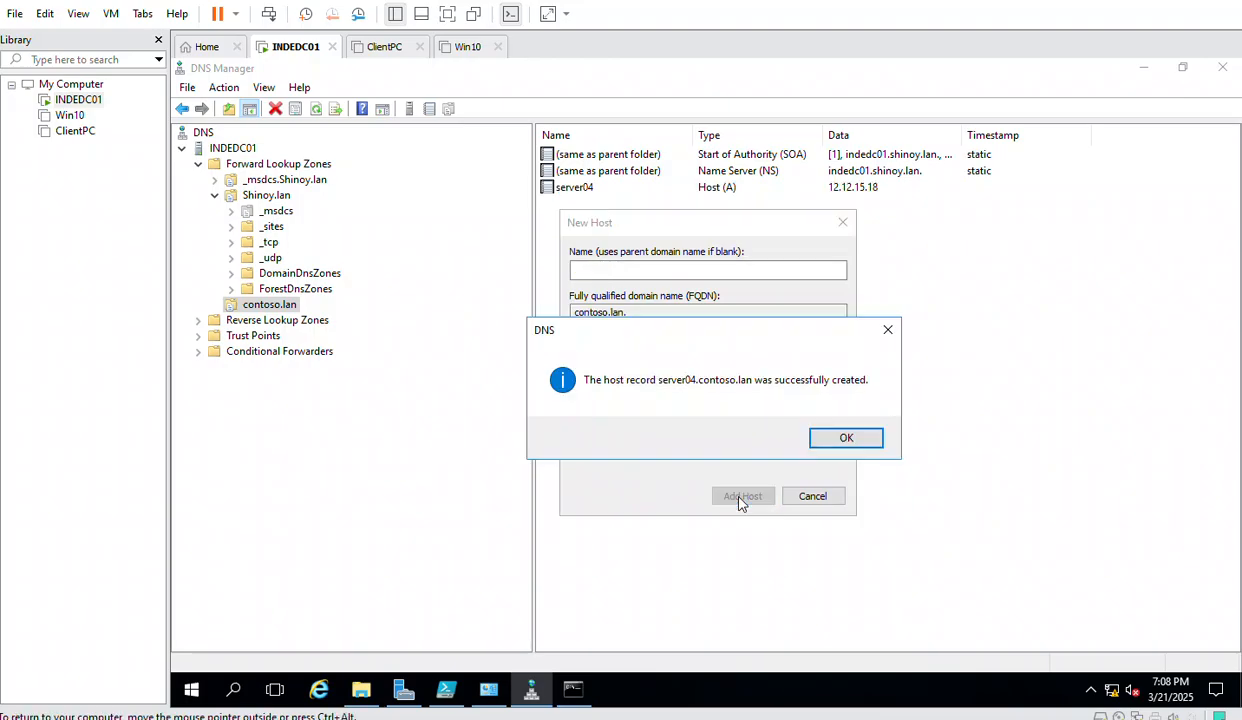
click(845, 439)
click(819, 504)
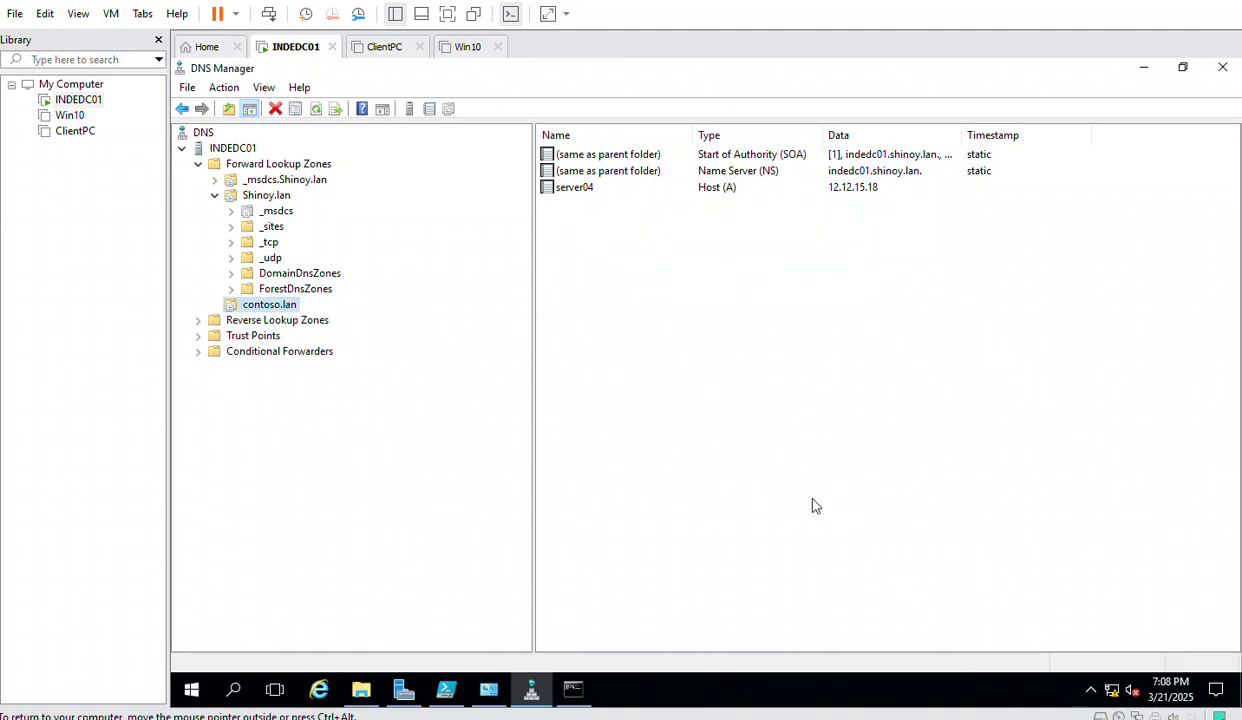
- Copy the fully qualified domain name from the server04 record's properties and close them without changes
click(577, 190)
double_click(577, 190)
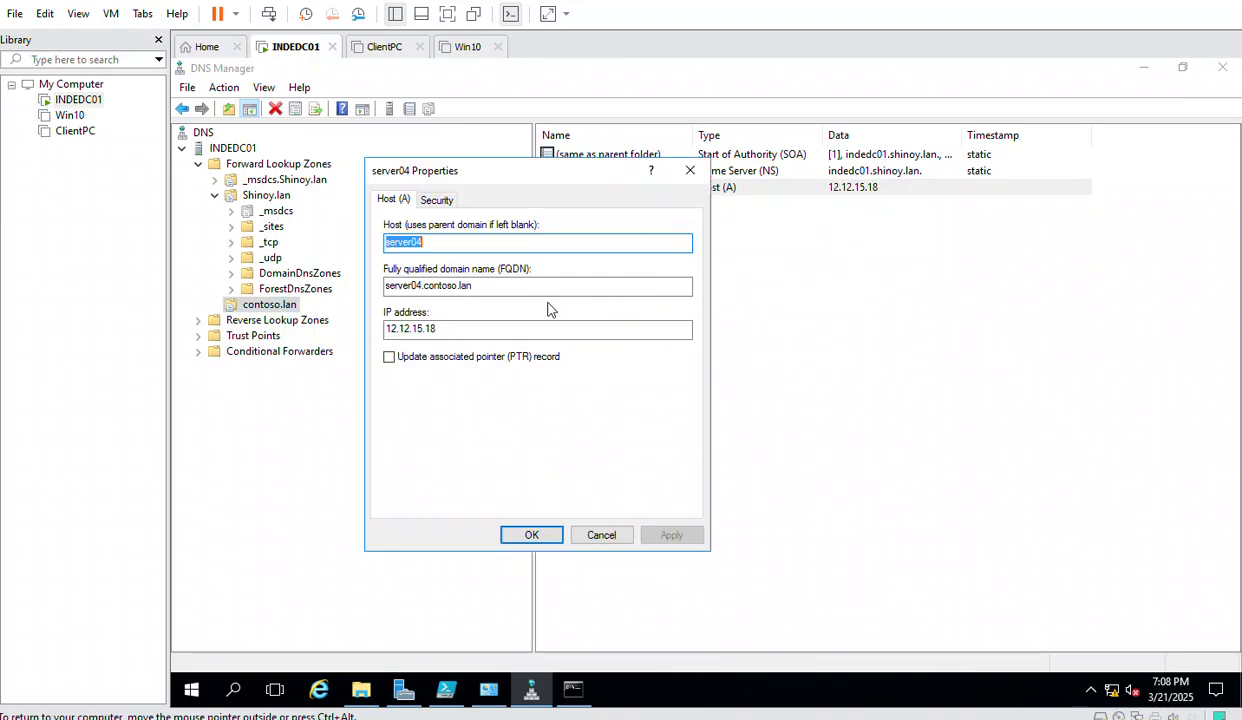
double_click(494, 286)
key(ctrl+c)
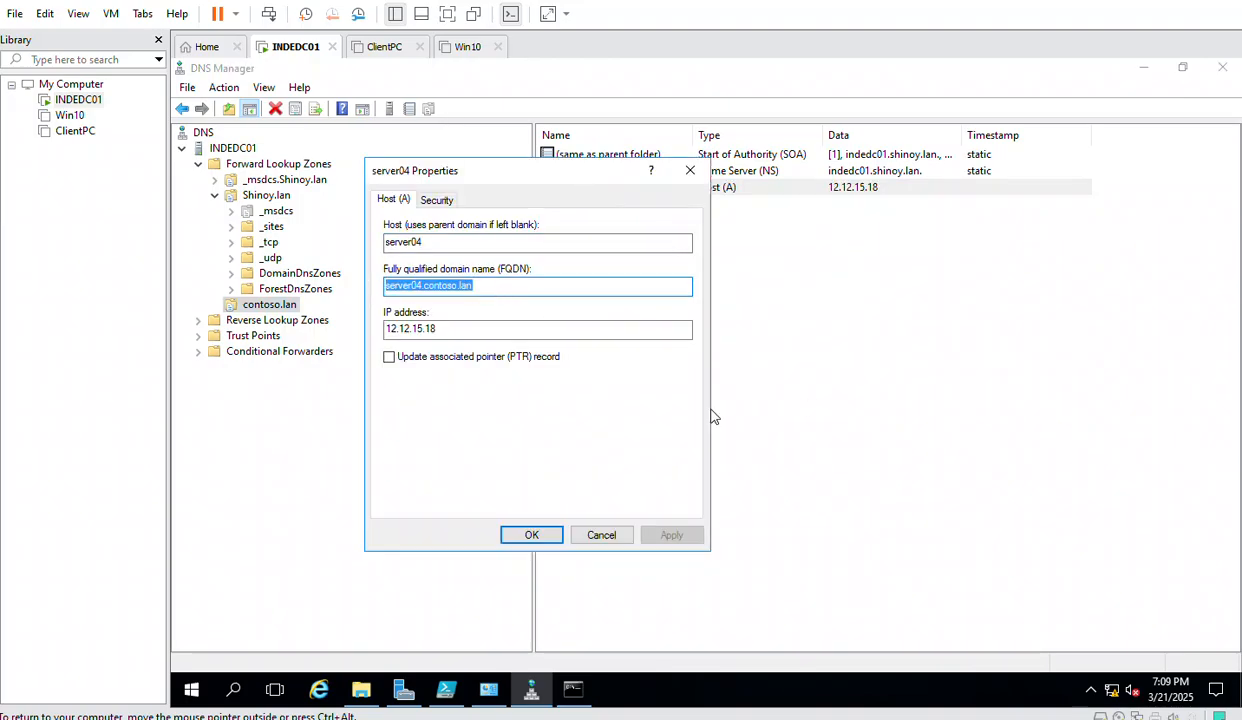
click(592, 533)
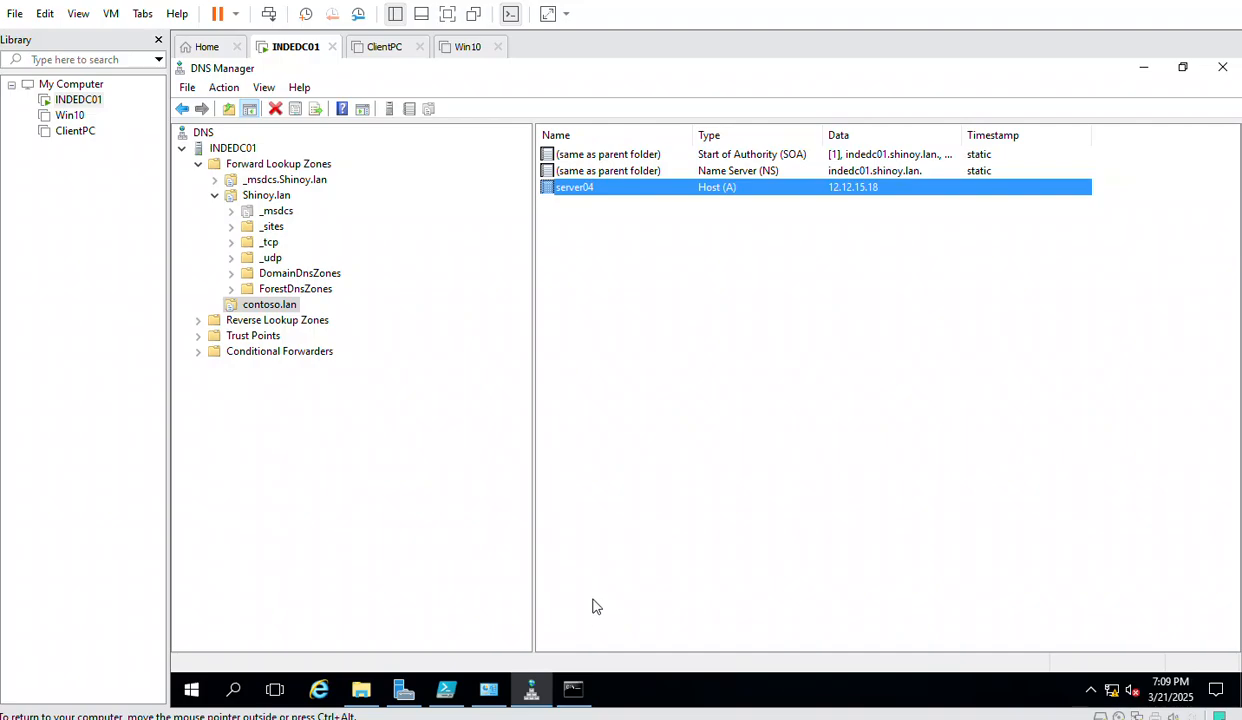
- Switch to Command Prompt and run nslookup server04.contoso.lan with the copied fully qualified name
click(573, 688)
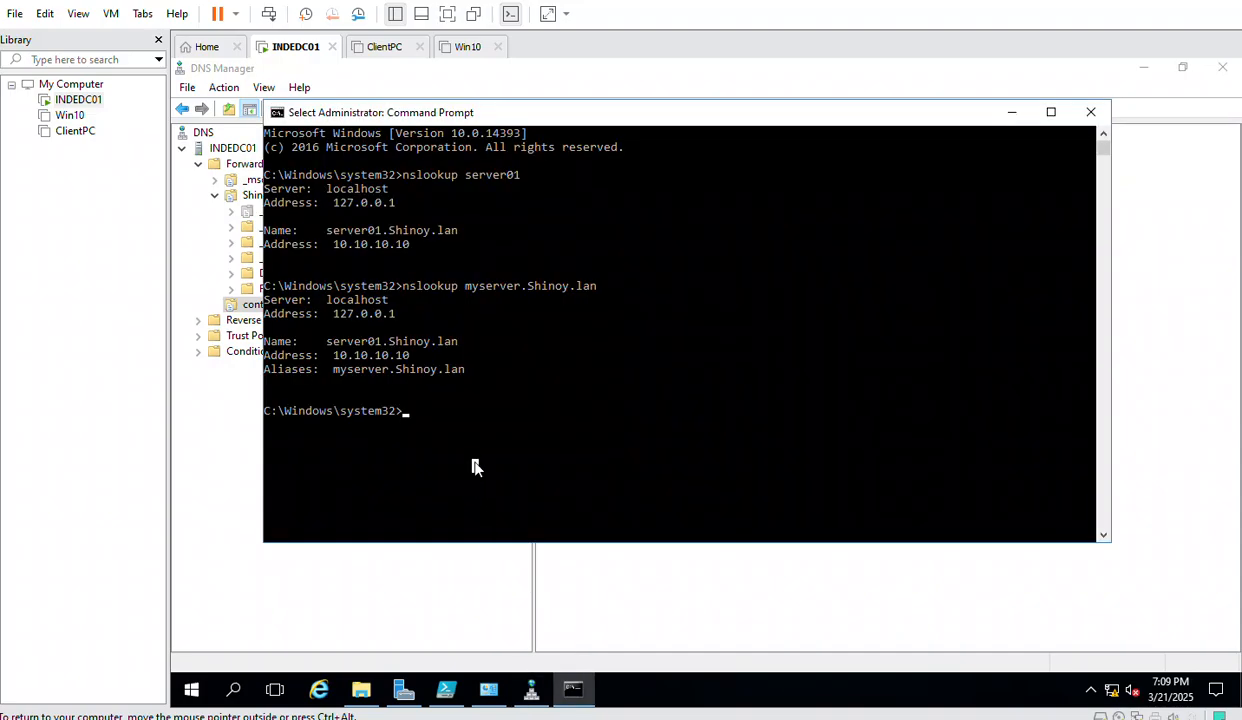
text(server)
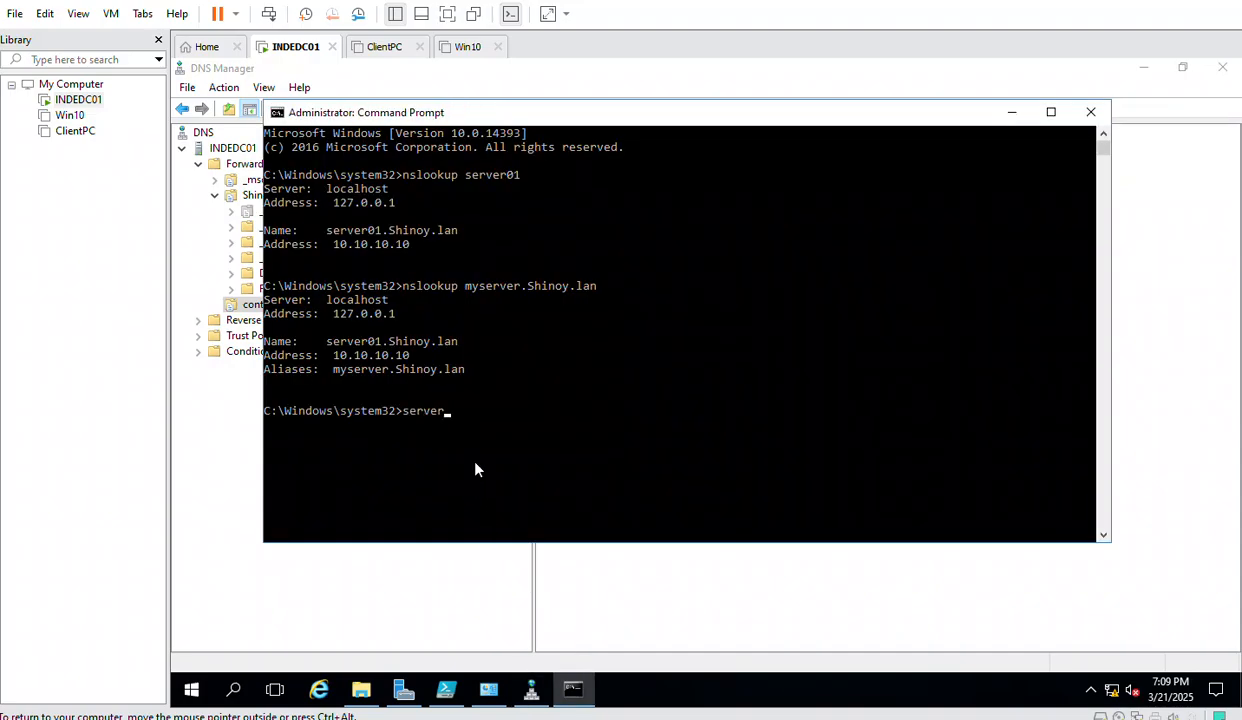
key(BackSpace)
key(BackSpace)
key(BackSpace)
key(BackSpace)
key(BackSpace)
key(BackSpace)
text(nslookup)
key(ctrl+v)
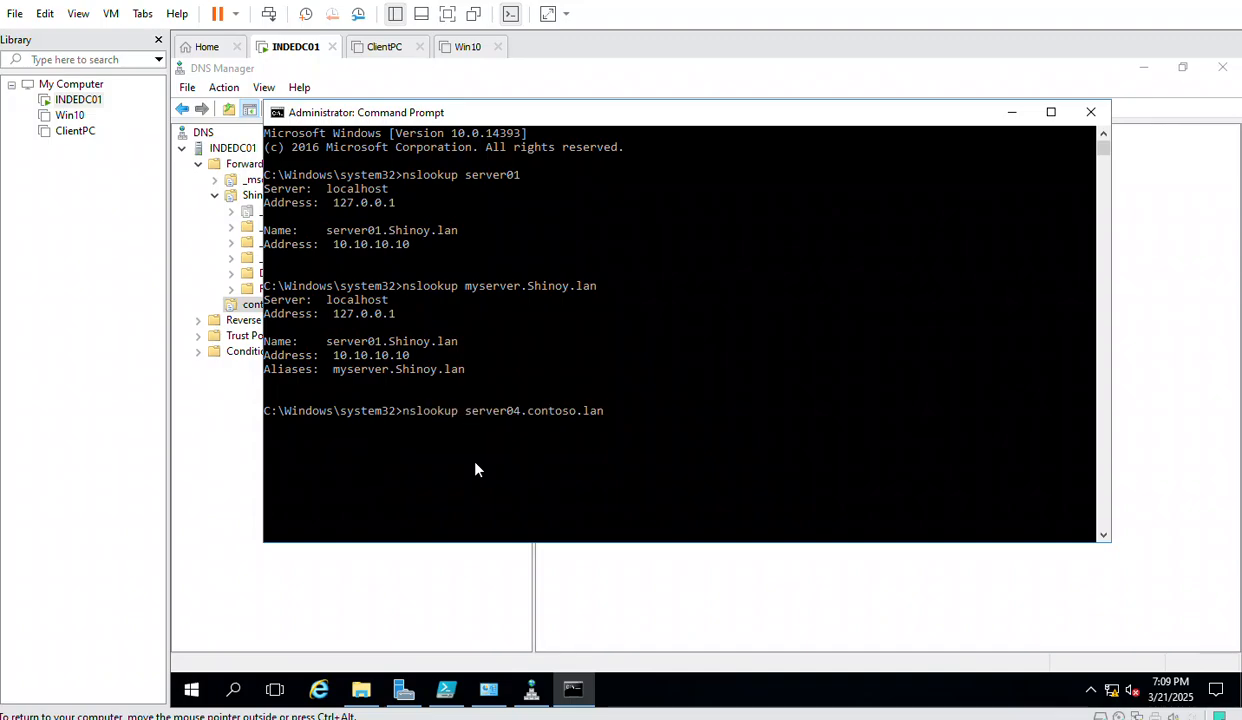
key(Return)
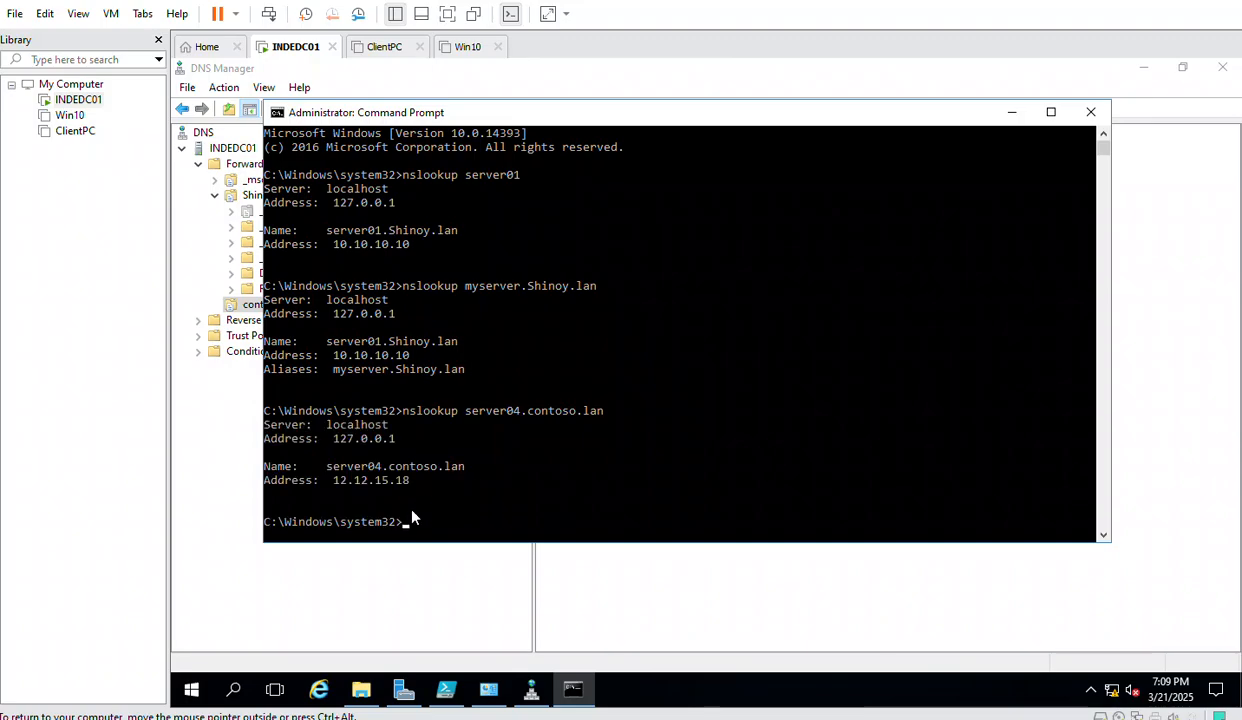
- Run nslookup server04 using only the short host name, without the contoso.lan suffix
key(Up)
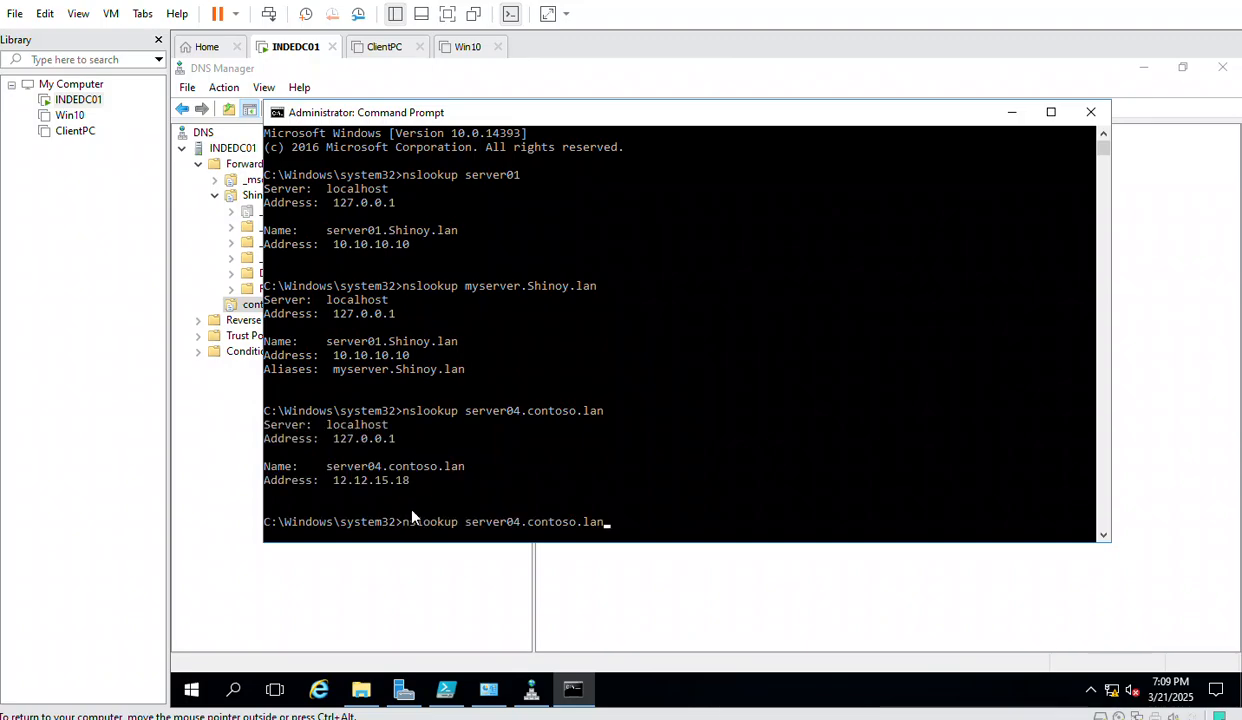
key(BackSpace)
key(BackSpace)
key(BackSpace)
key(BackSpace)
key(BackSpace)
key(BackSpace)
key(BackSpace)
key(BackSpace)
key(BackSpace)
key(BackSpace)
key(BackSpace)
key(BackSpace)
key(Return)
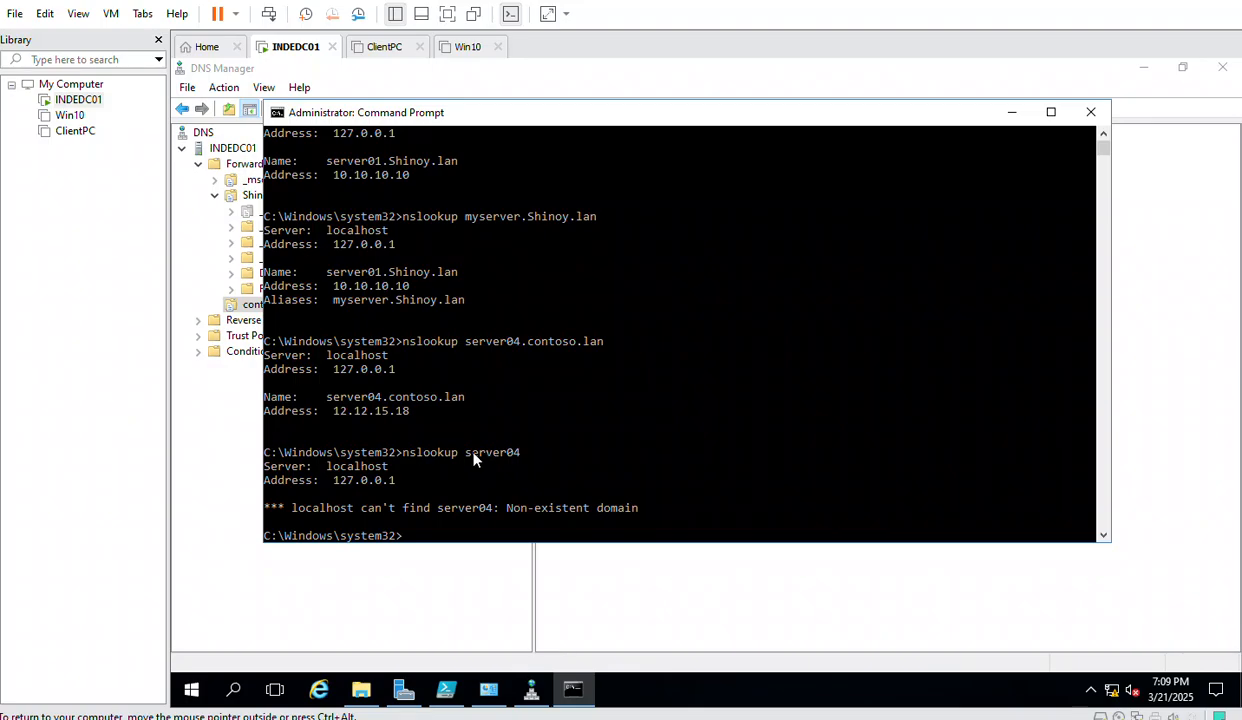
- Move the Command Prompt window clear of the DNS zone tree and repeat nslookup server04.contoso.lan with the full name
drag(458, 117, 670, 130)
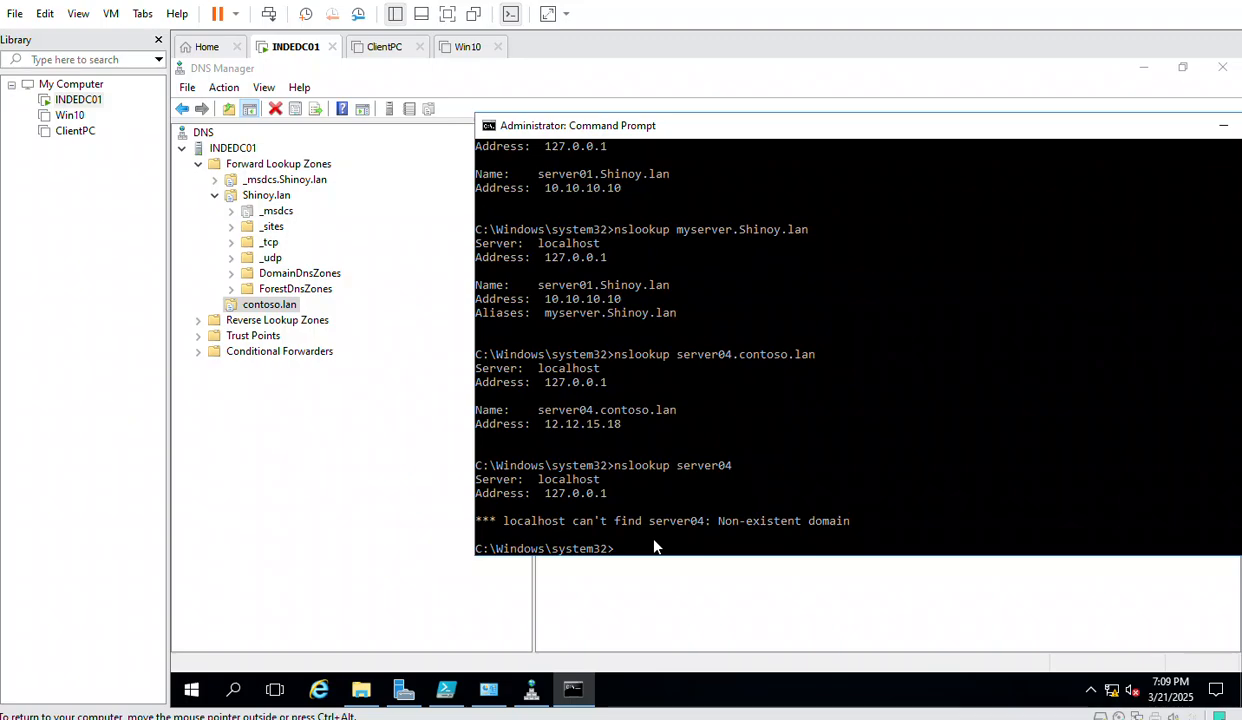
key(Up)
key(BackSpace)
key(BackSpace)
key(BackSpace)
key(BackSpace)
key(BackSpace)
key(BackSpace)
key(BackSpace)
key(BackSpace)
key(Up)
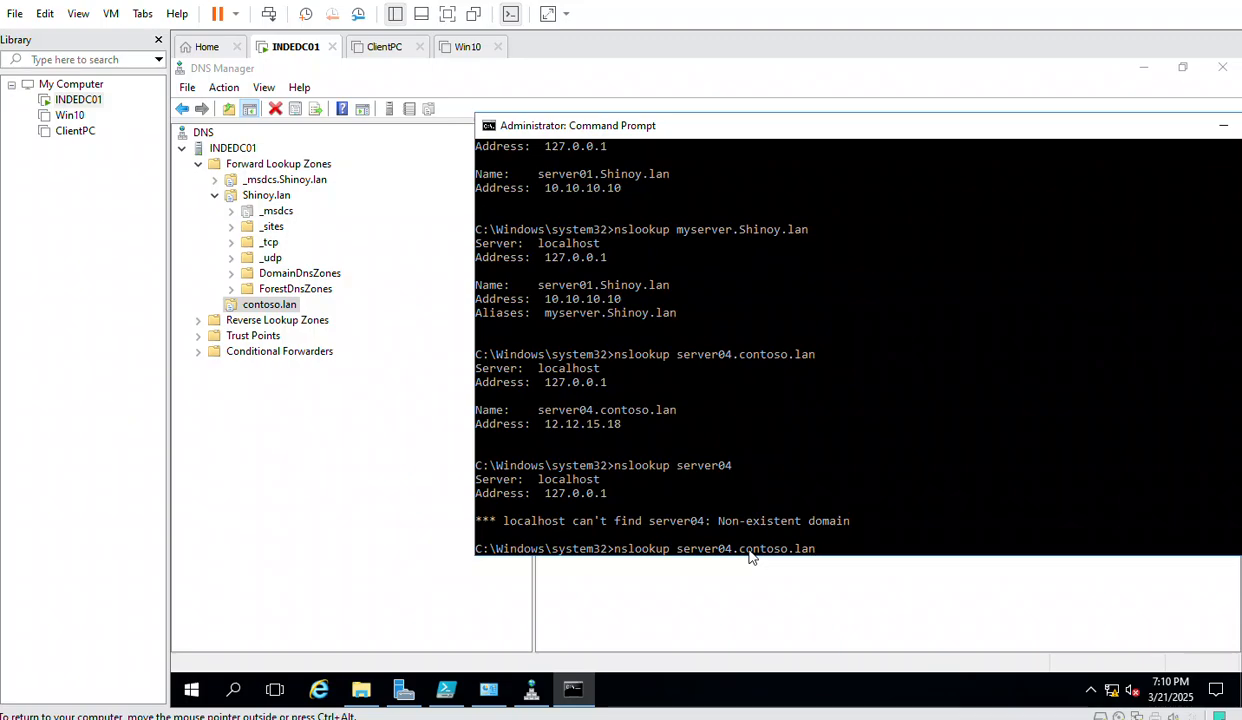
key(Return)
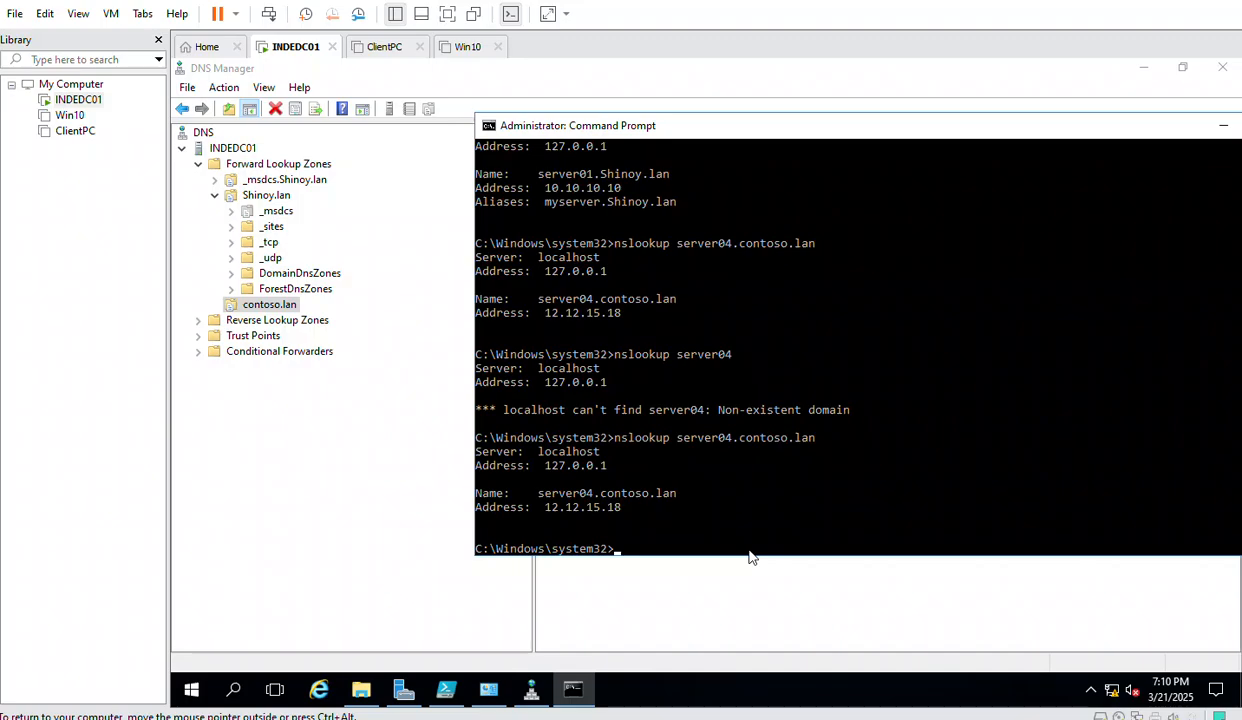
- Switch to DNS Manager, view the Shinoy.lan zone's records and select the server01 host record
click(272, 310)
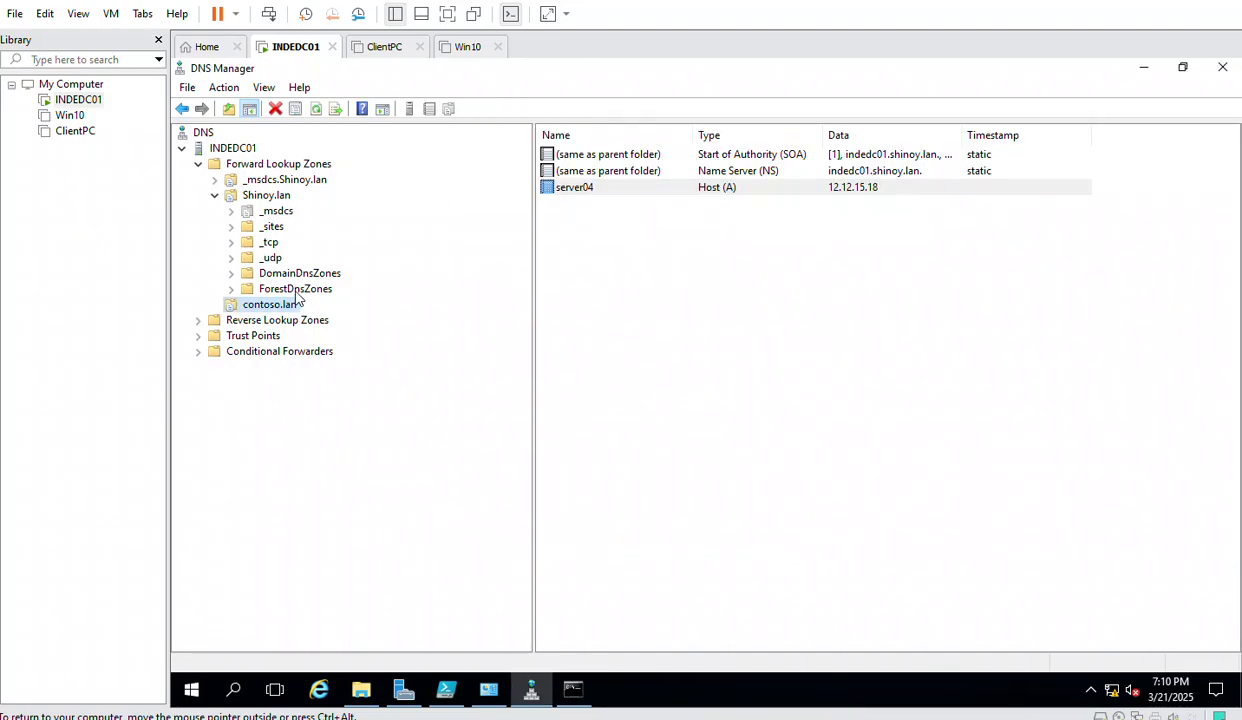
click(266, 199)
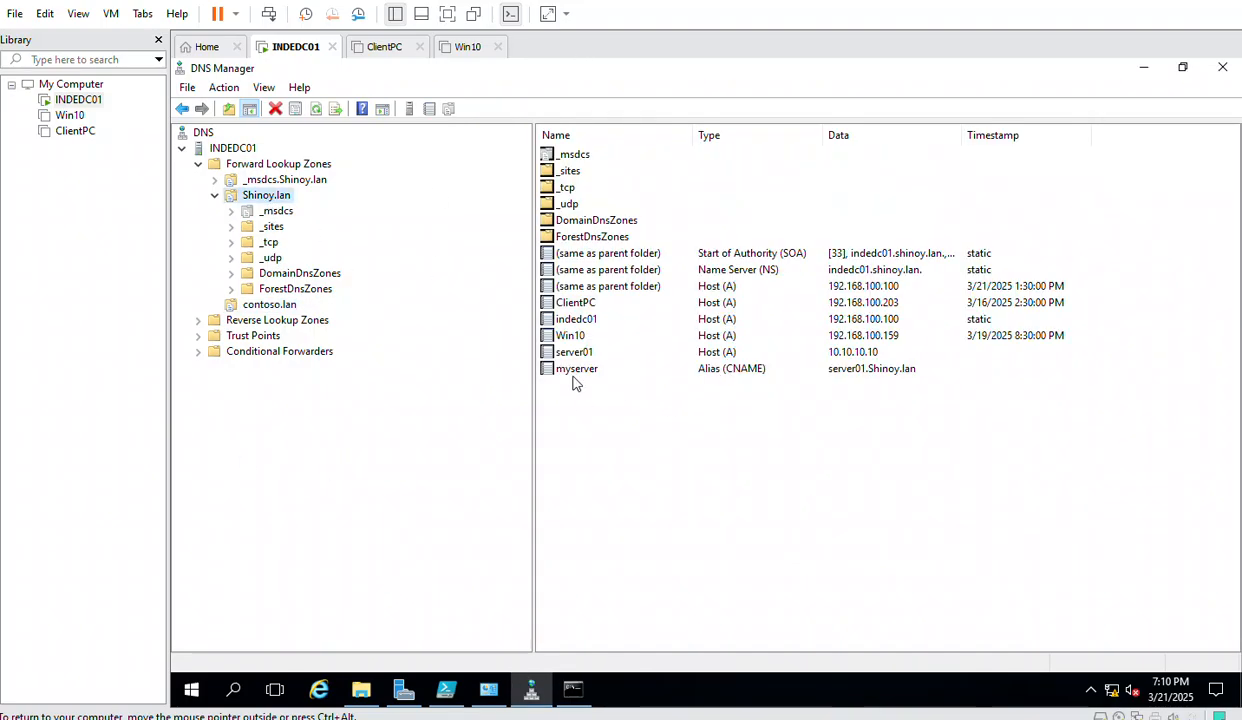
click(565, 352)
- Switch to Command Prompt and run nslookup server01 using only the short host name
click(573, 688)
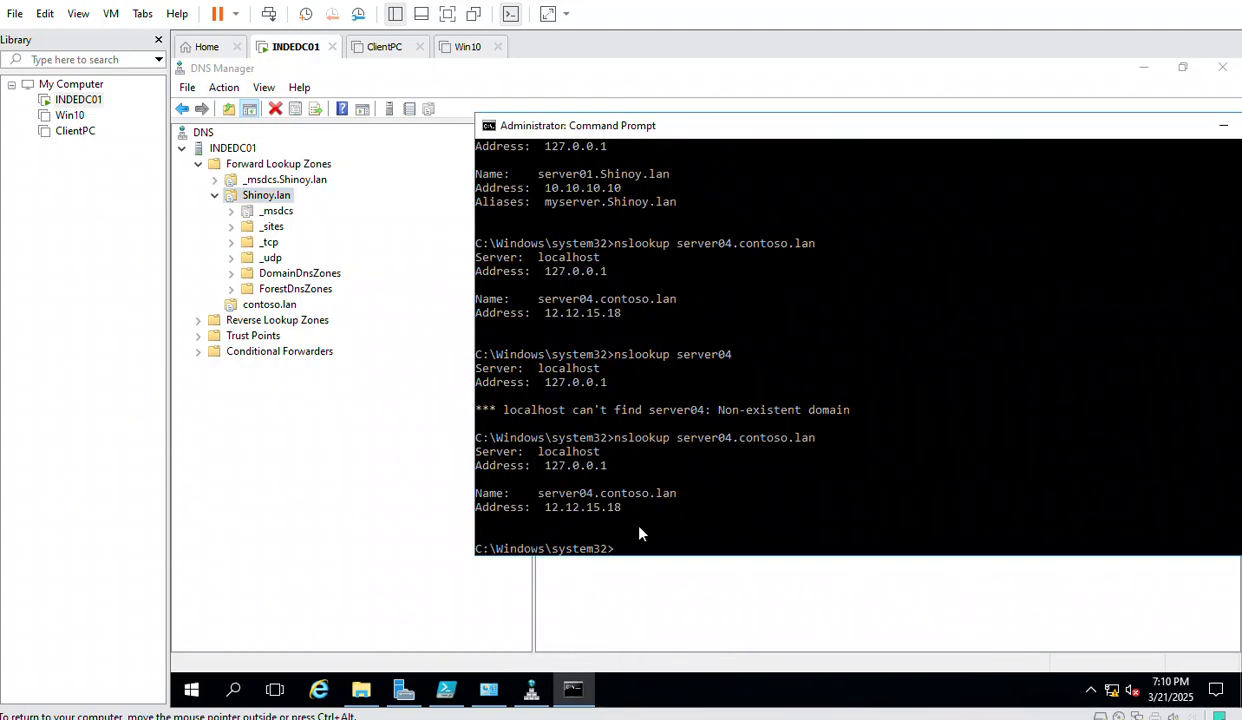
key(Up)
key(BackSpace)
key(BackSpace)
key(BackSpace)
key(BackSpace)
key(BackSpace)
key(BackSpace)
key(BackSpace)
key(BackSpace)
key(BackSpace)
key(BackSpace)
key(BackSpace)
key(BackSpace)
key(BackSpace)
text(1)
key(Return)
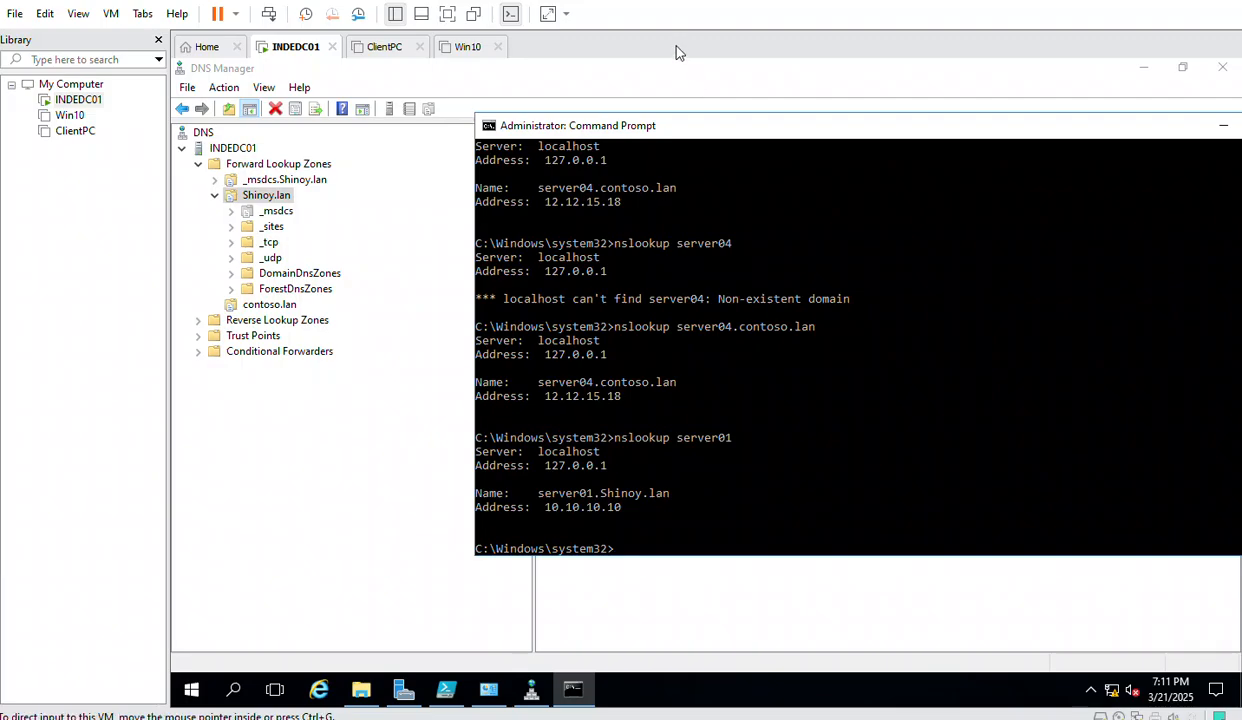
- Start a new forward lookup zone in DNS Manager and choose Secondary zone as its type
right_click(270, 198)
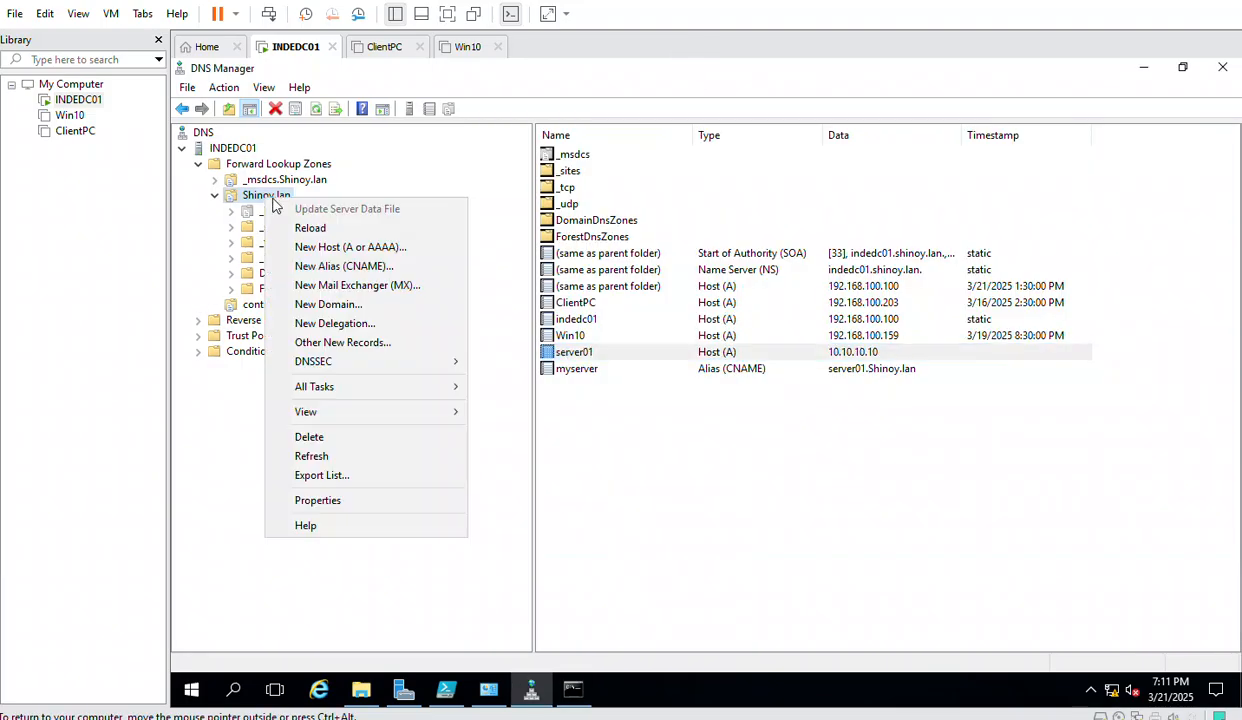
click(268, 166)
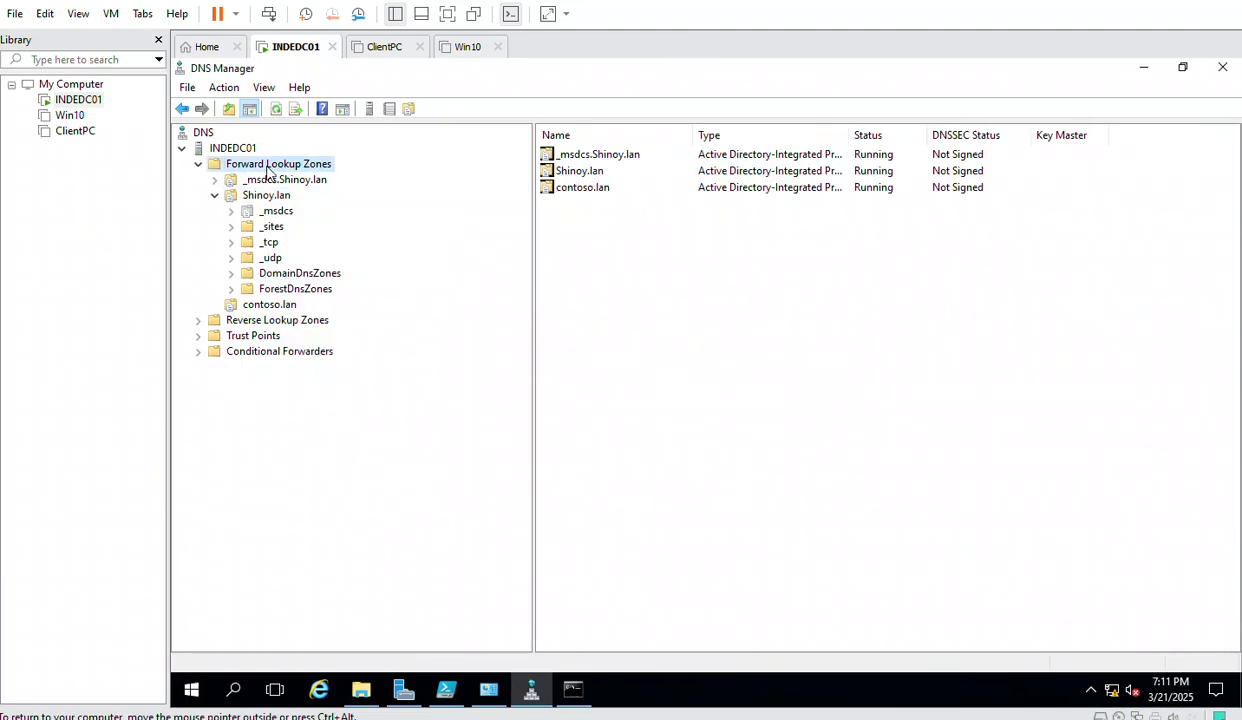
right_click(262, 165)
click(330, 176)
click(492, 384)
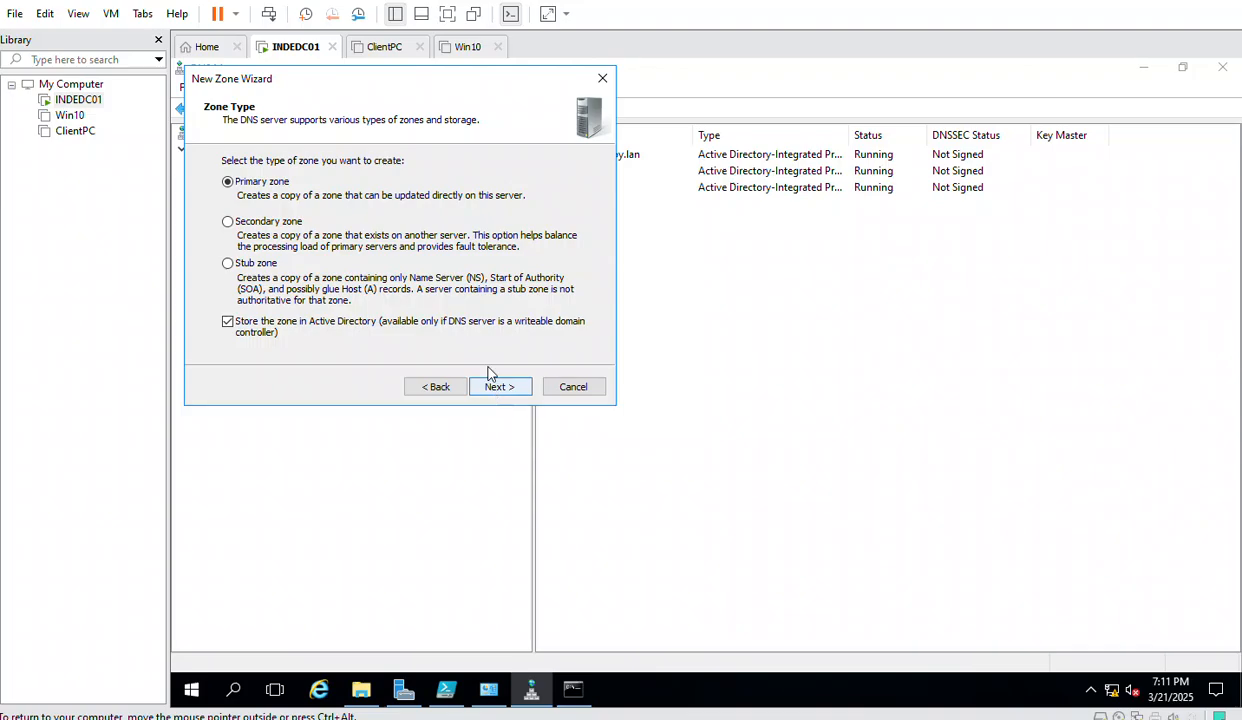
click(259, 221)
click(478, 388)
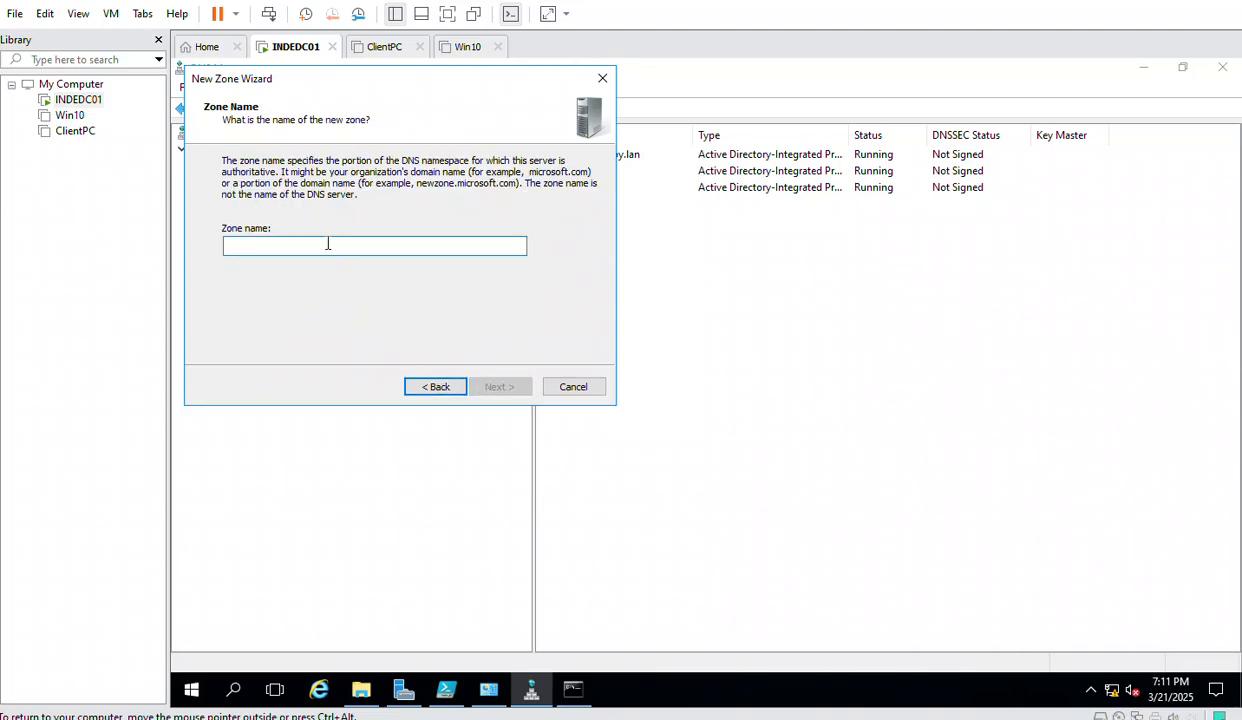
- Name the secondary zone pune.info, continue to the master DNS servers page and cancel the wizard
text(pune)
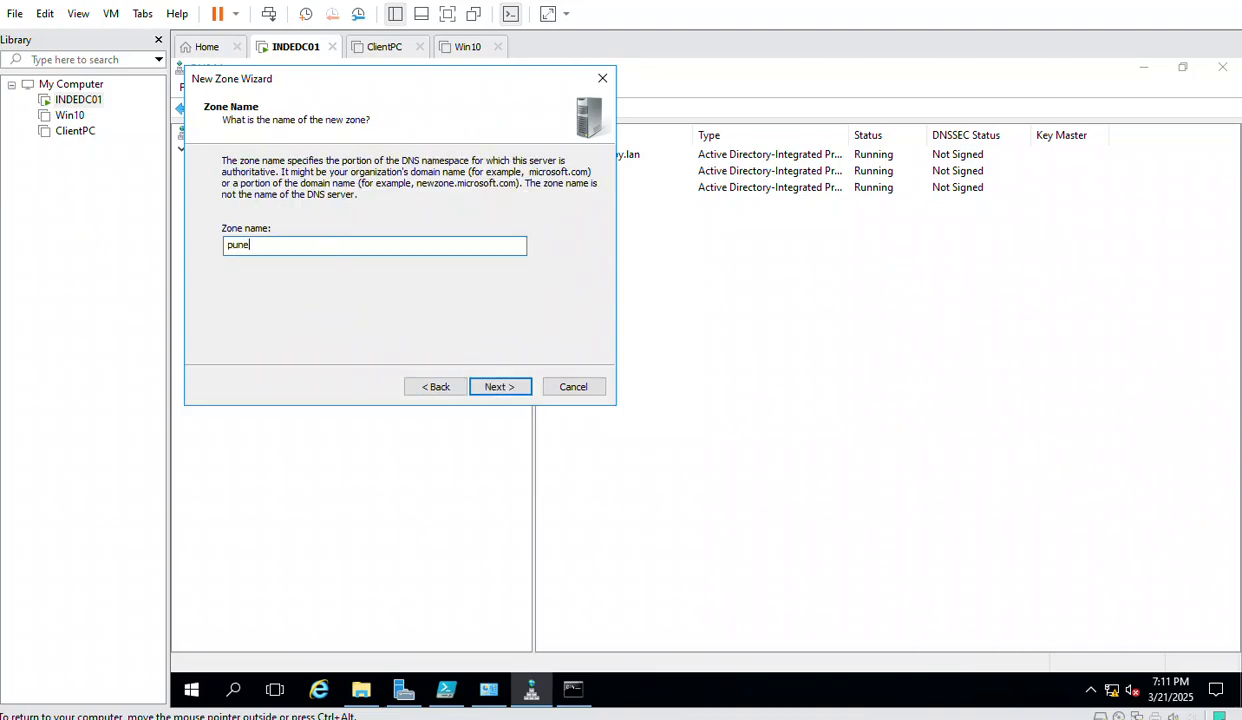
text(.info)
click(494, 391)
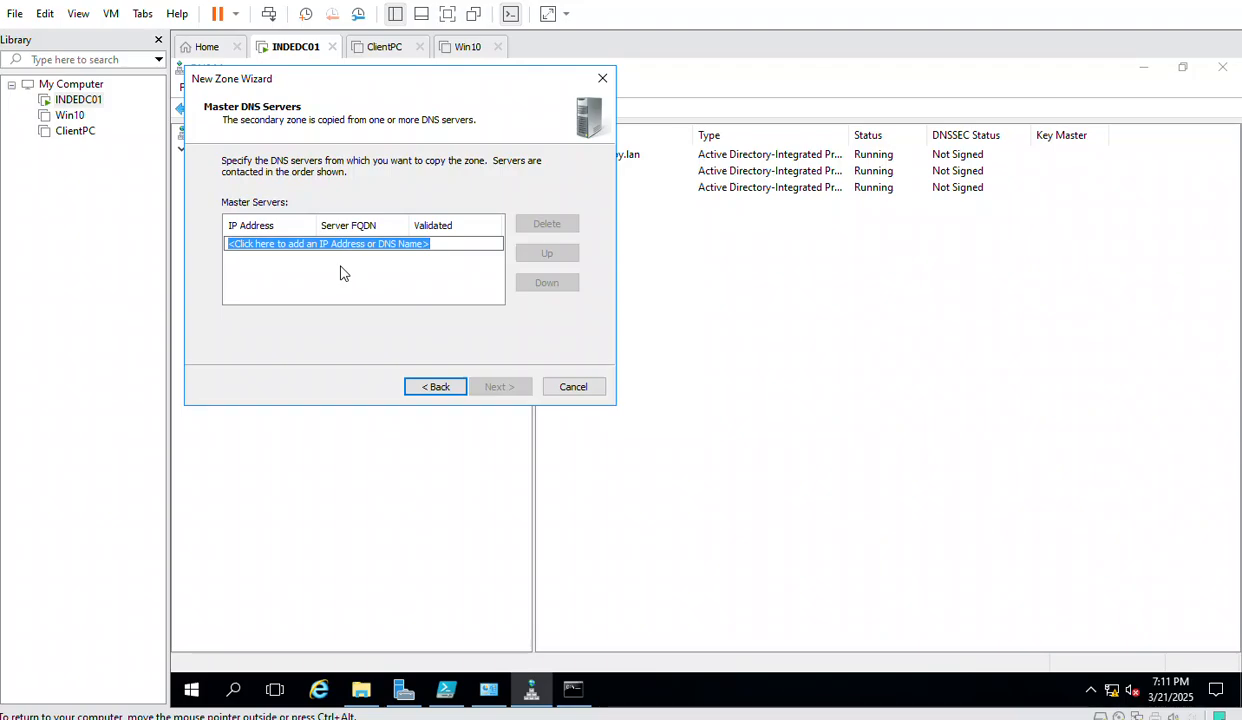
click(441, 245)
drag(432, 244, 220, 243)
click(574, 387)
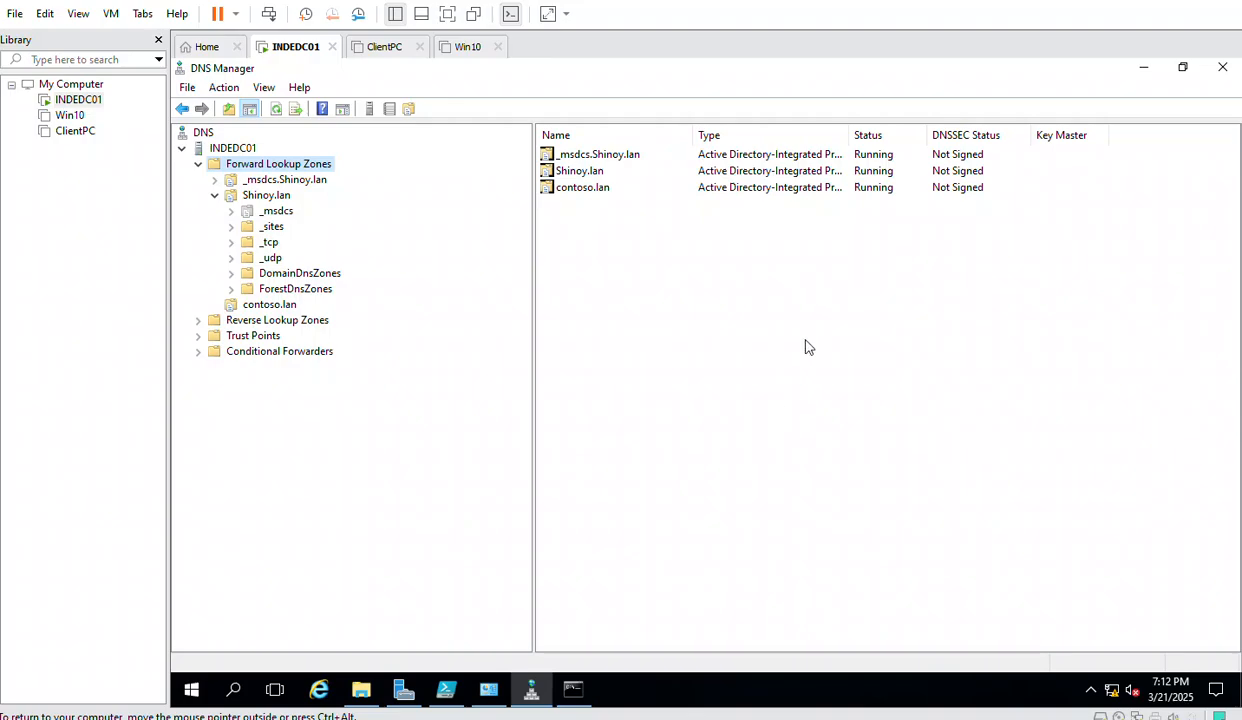
- Start a new reverse lookup zone as a primary zone stored in Active Directory
click(250, 304)
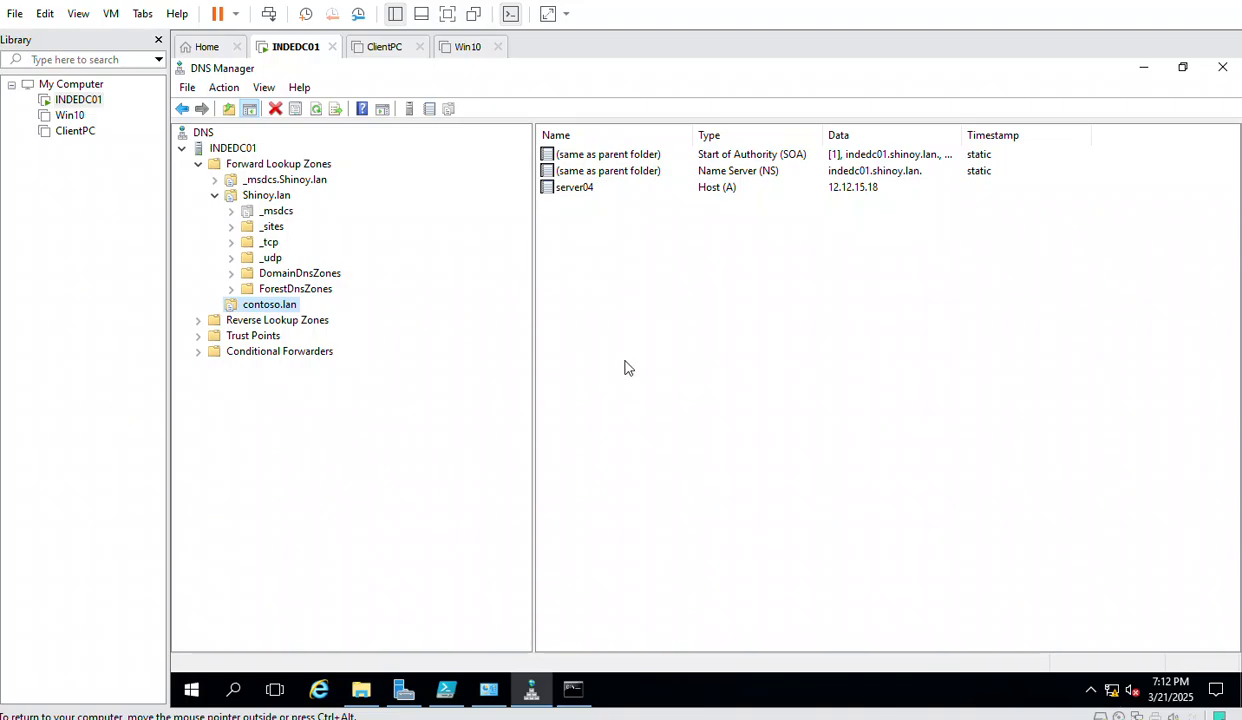
click(663, 358)
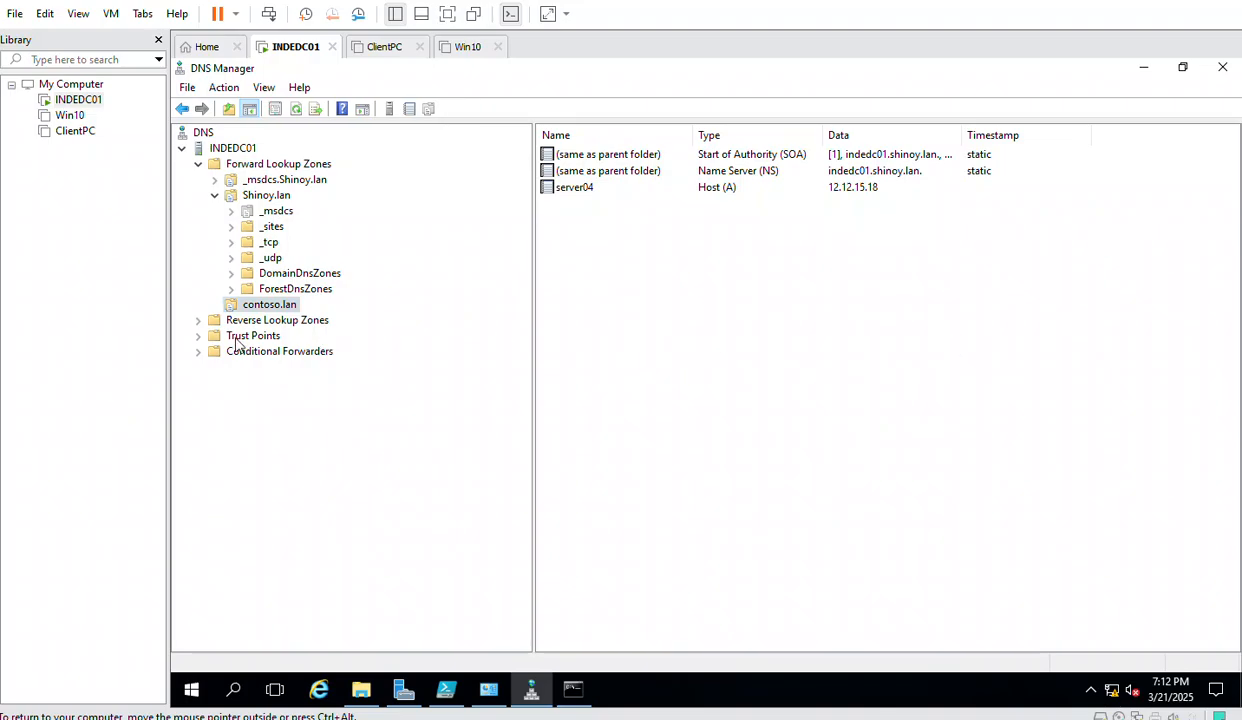
click(200, 322)
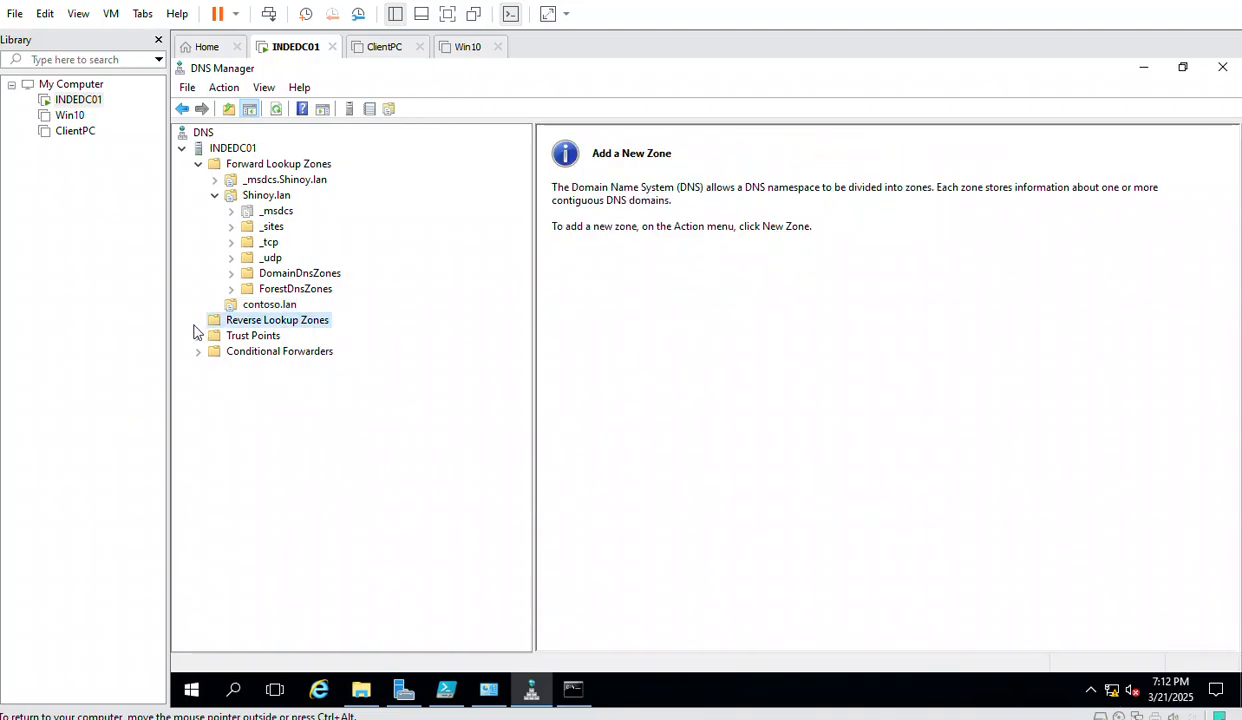
right_click(311, 329)
click(341, 324)
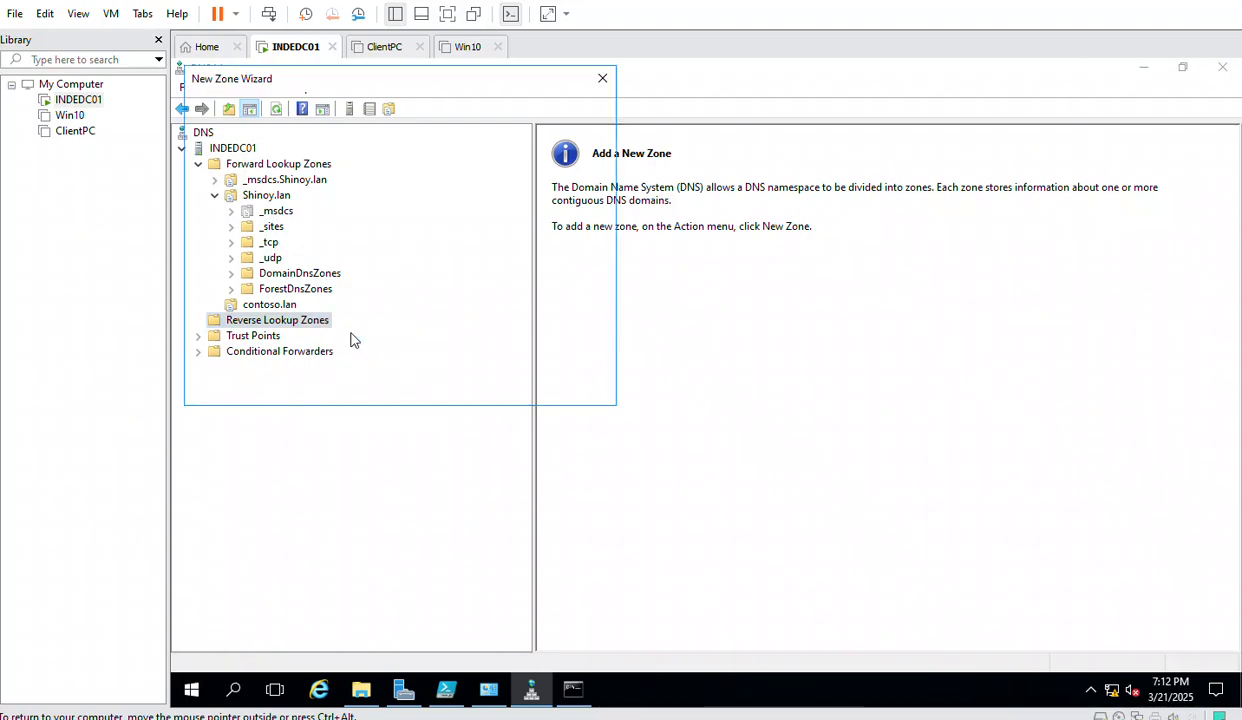
click(500, 387)
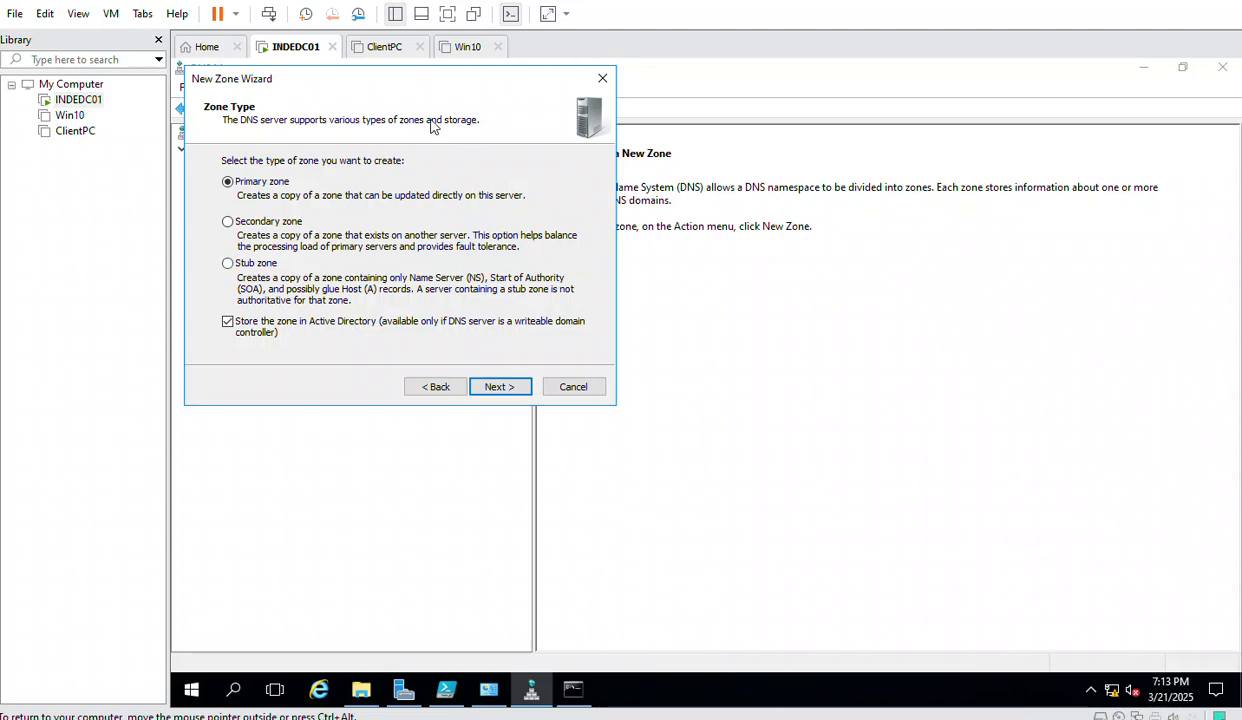
drag(366, 77, 479, 100)
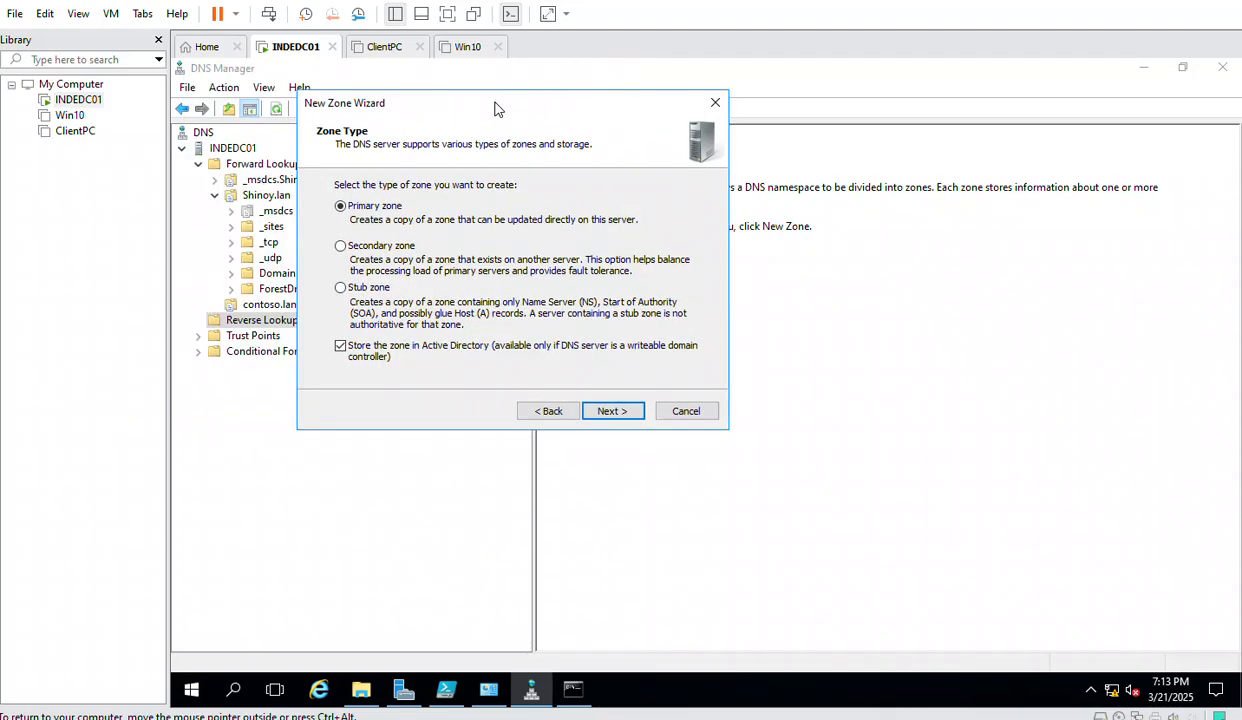
click(606, 414)
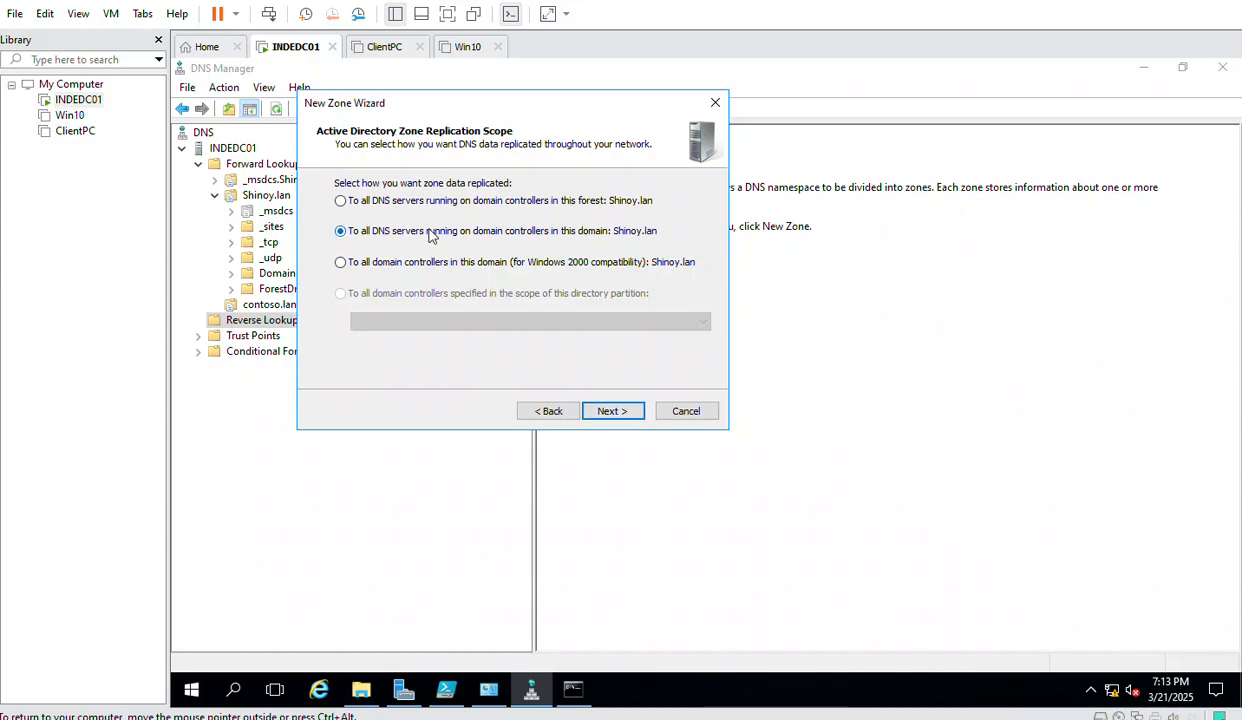
- Replicate the reverse zone to all DNS servers in the Shinoy.lan forest and make it an IPv4 Reverse Lookup Zone
click(363, 200)
click(613, 412)
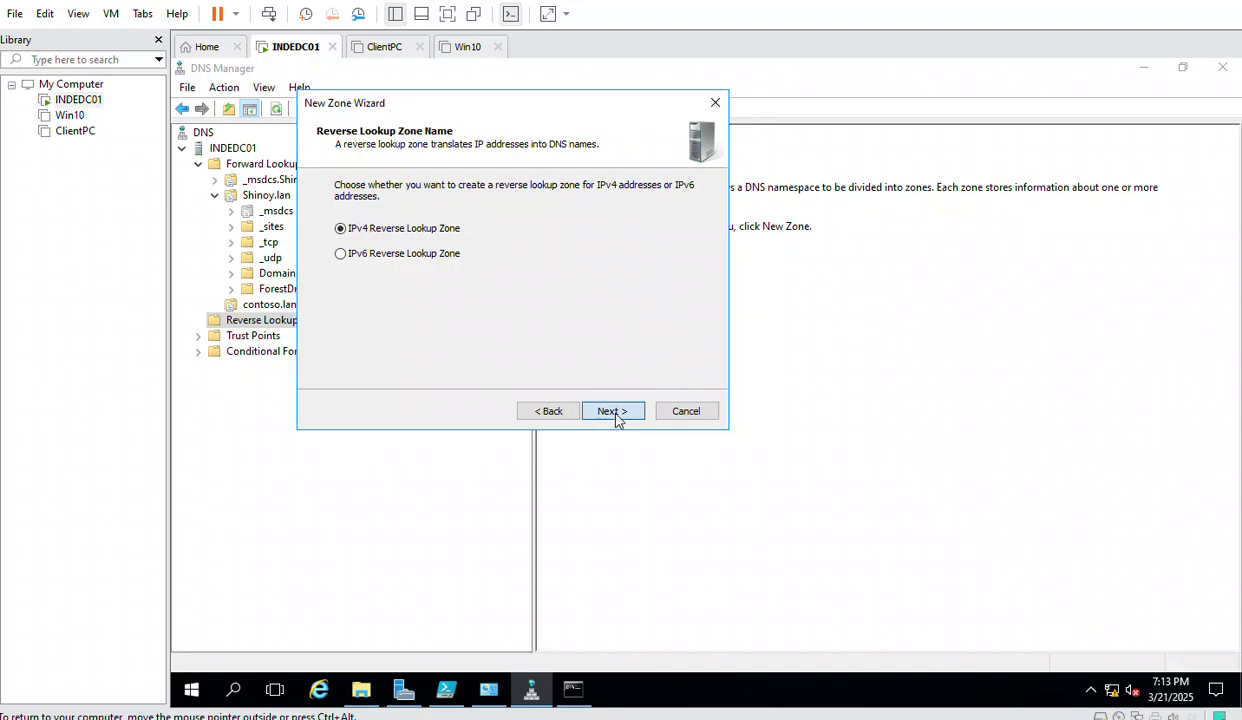
click(613, 412)
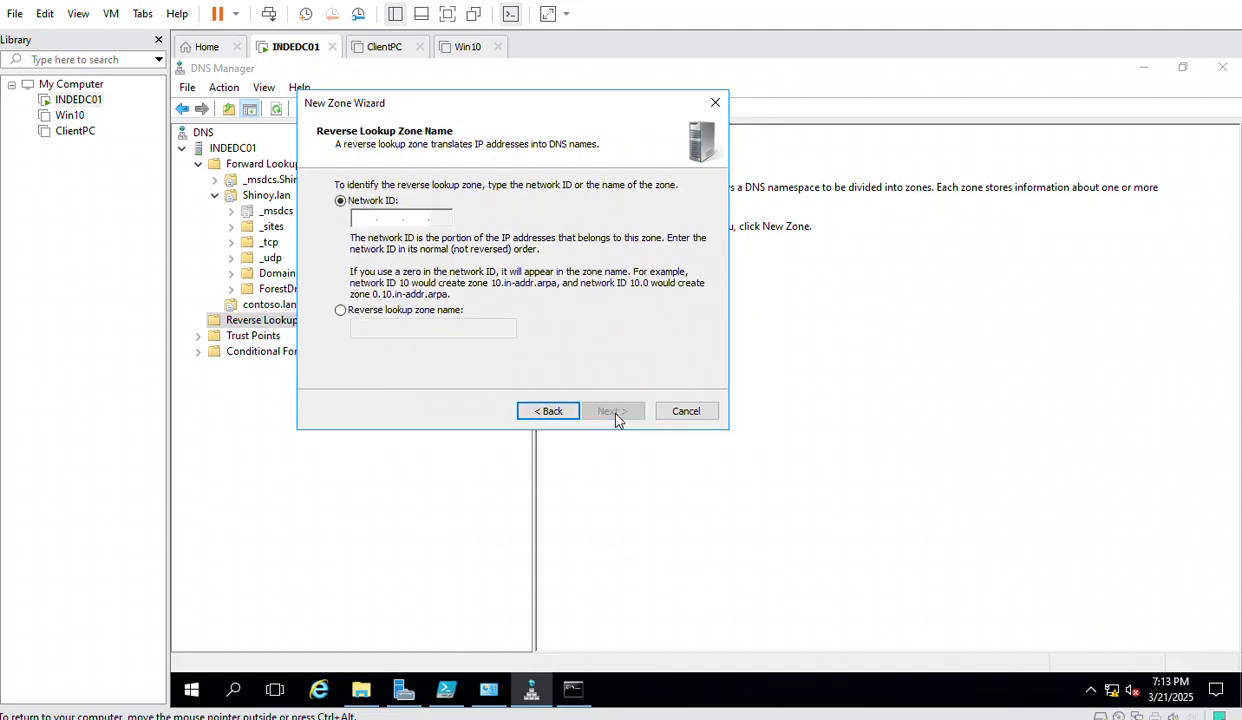
click(366, 219)
- Switch to Command Prompt and run ncpa.cpl to open Network Connections, selecting the Ethernet0 adapter
click(575, 692)
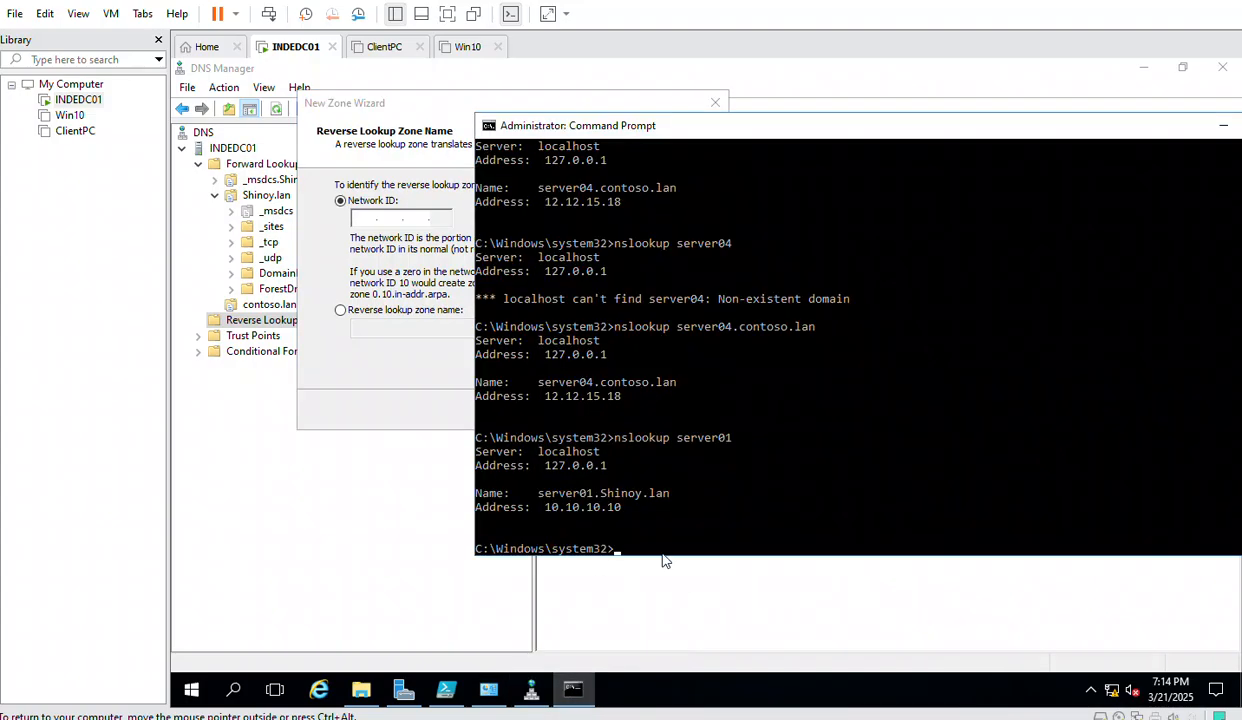
click(659, 539)
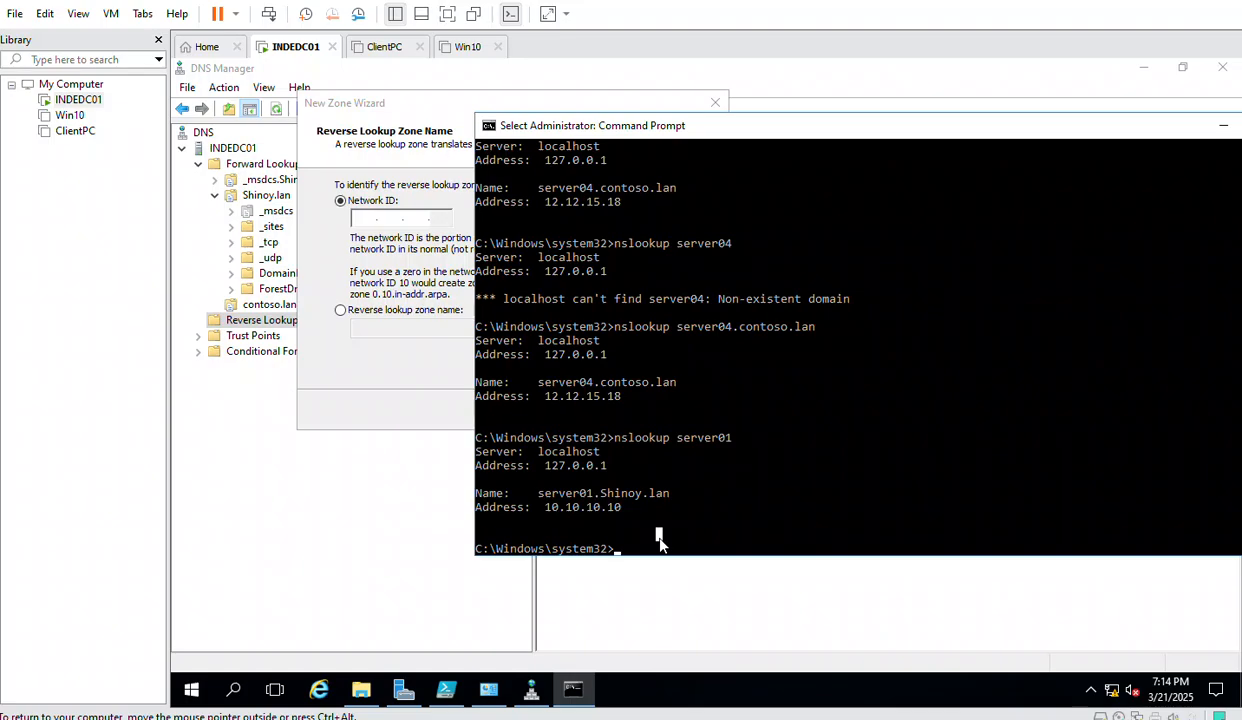
text(ns)
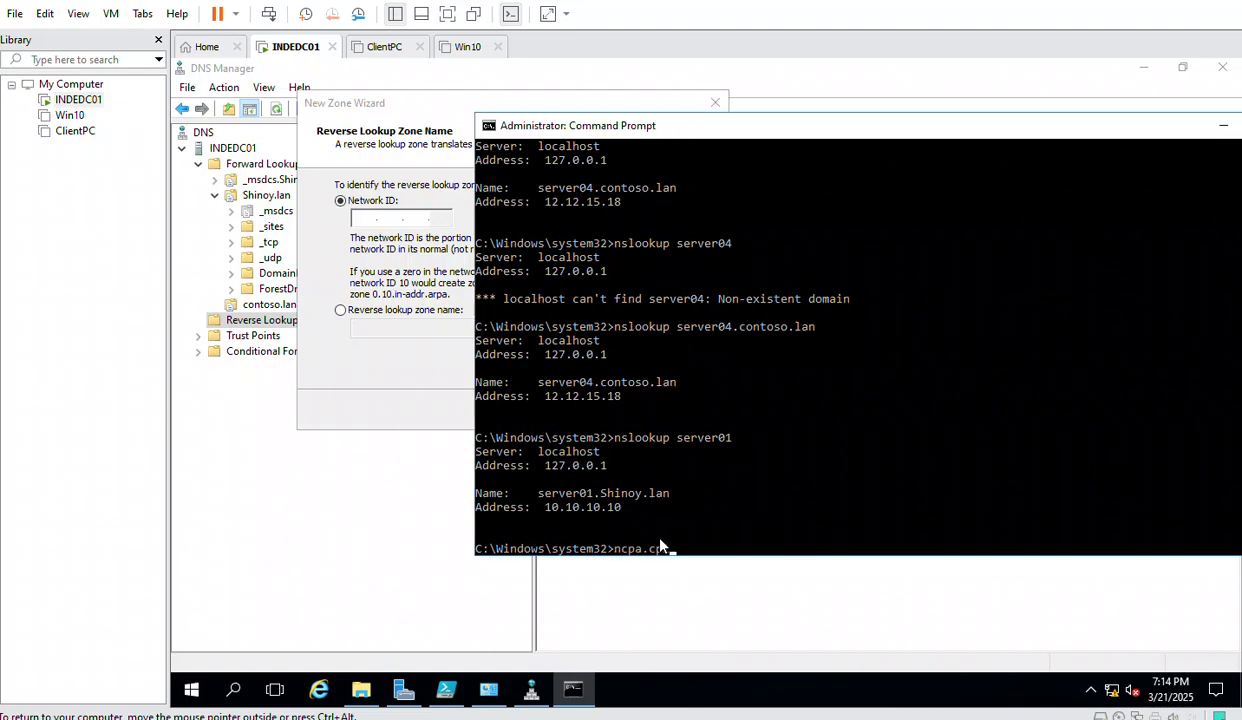
key(Return)
click(470, 220)
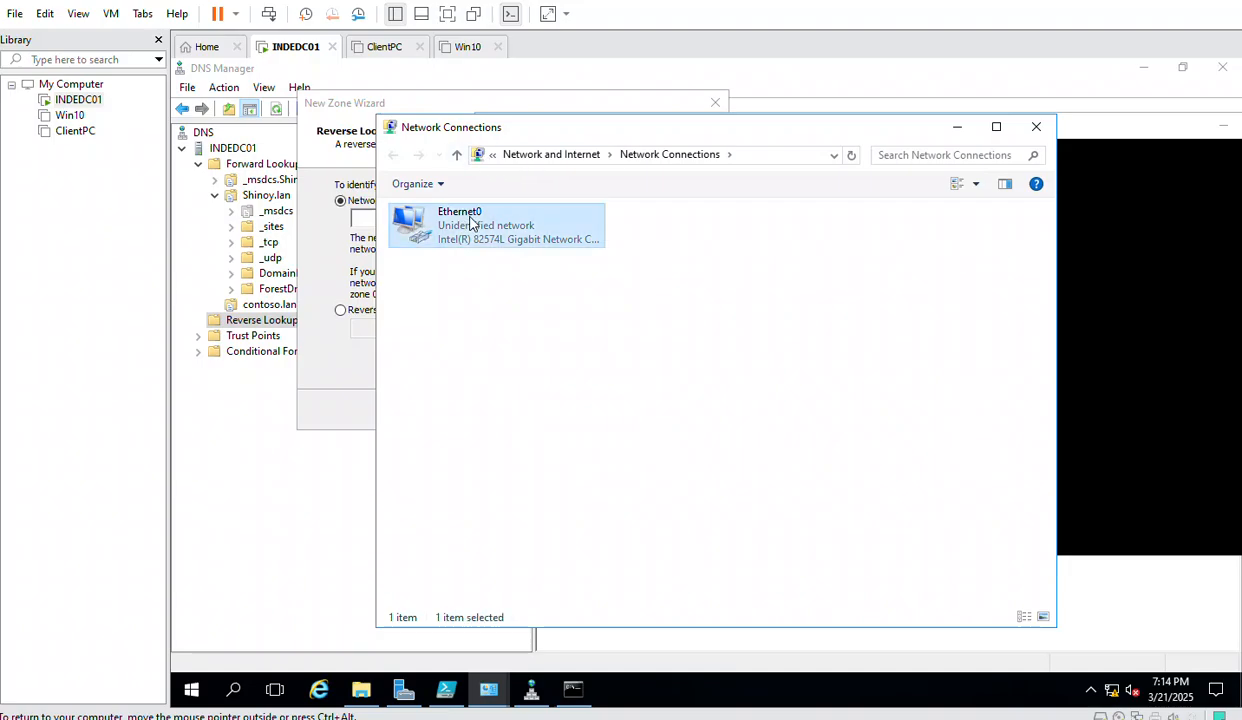
- Check the Internet Protocol Version 4 address settings of Ethernet0 and close its properties without changing anything
right_click(470, 222)
click(540, 378)
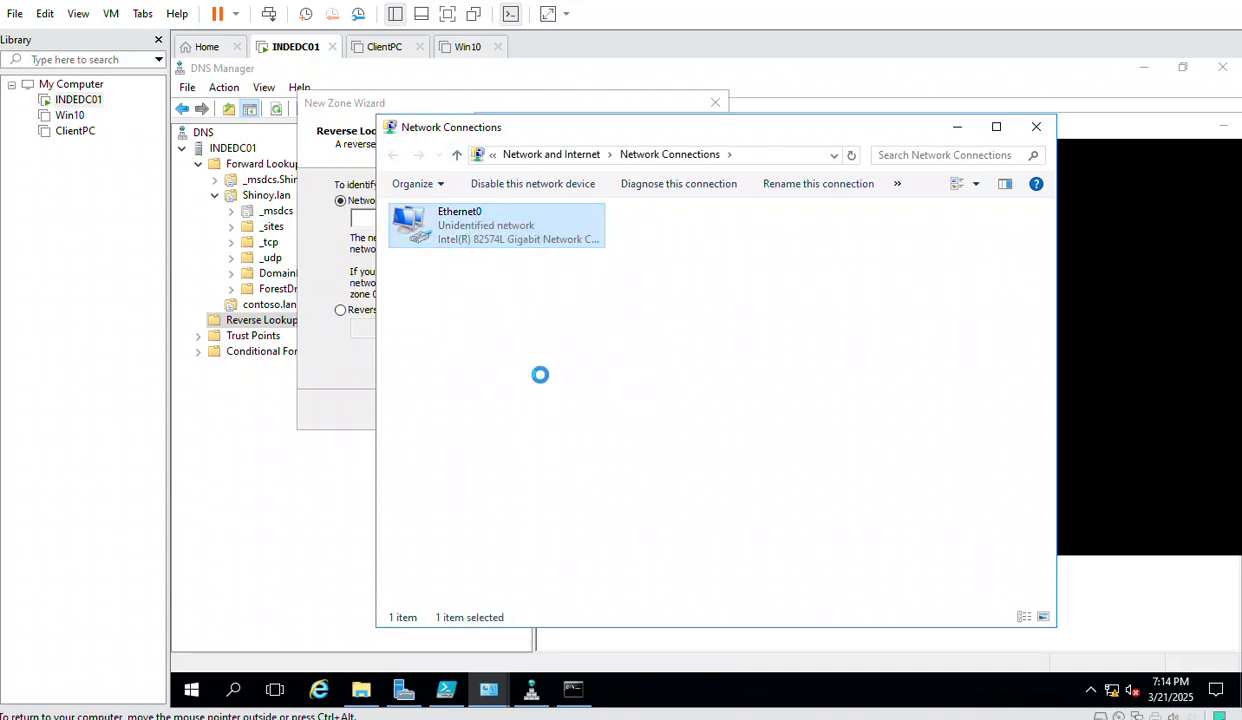
scroll(612, 352, down, 1)
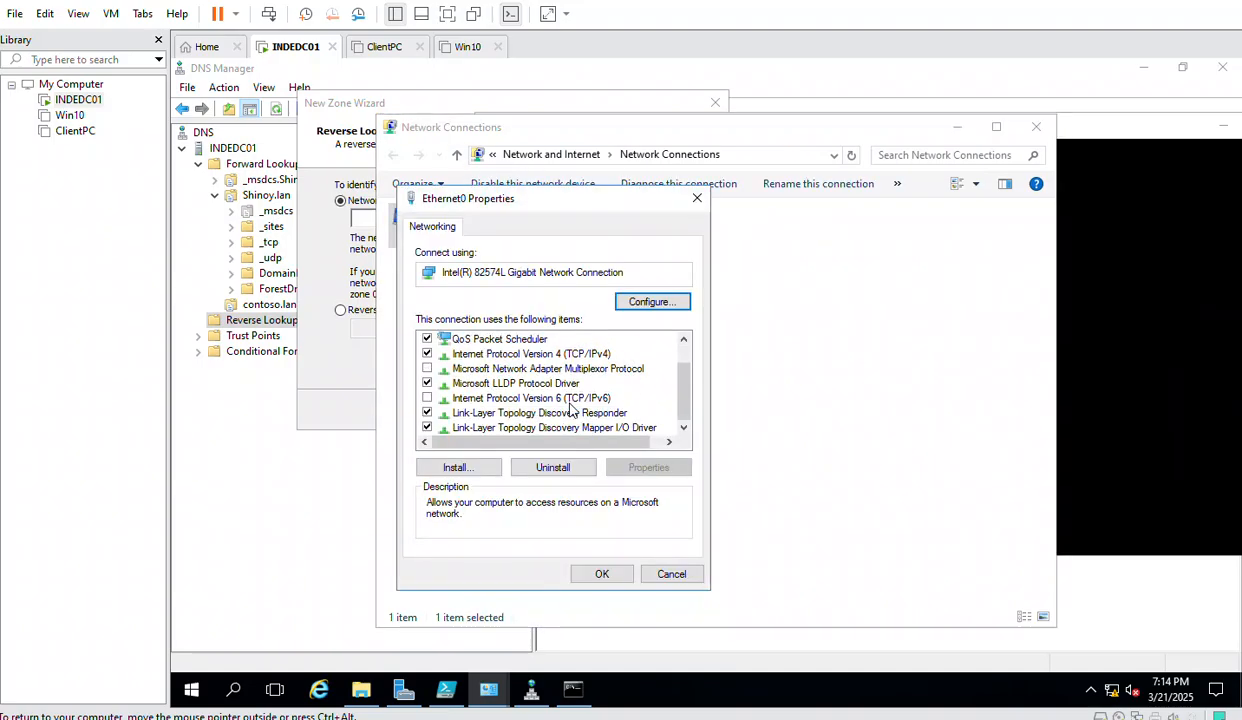
click(560, 353)
click(642, 467)
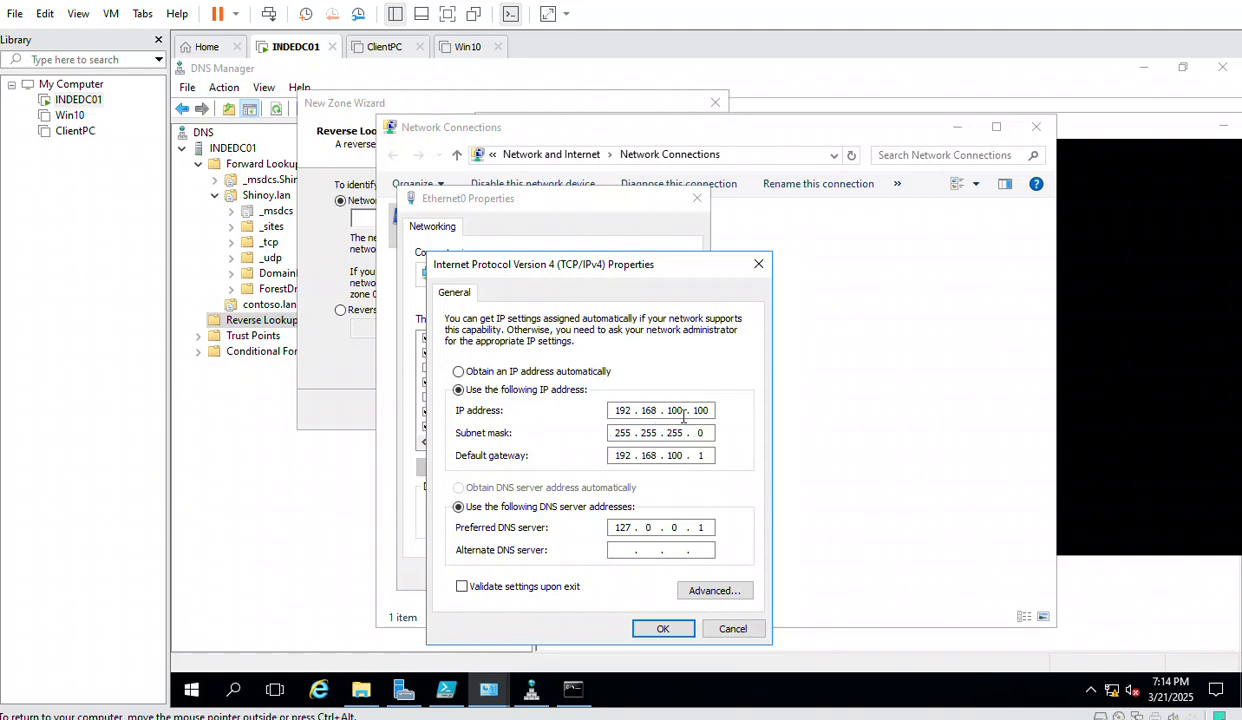
click(731, 628)
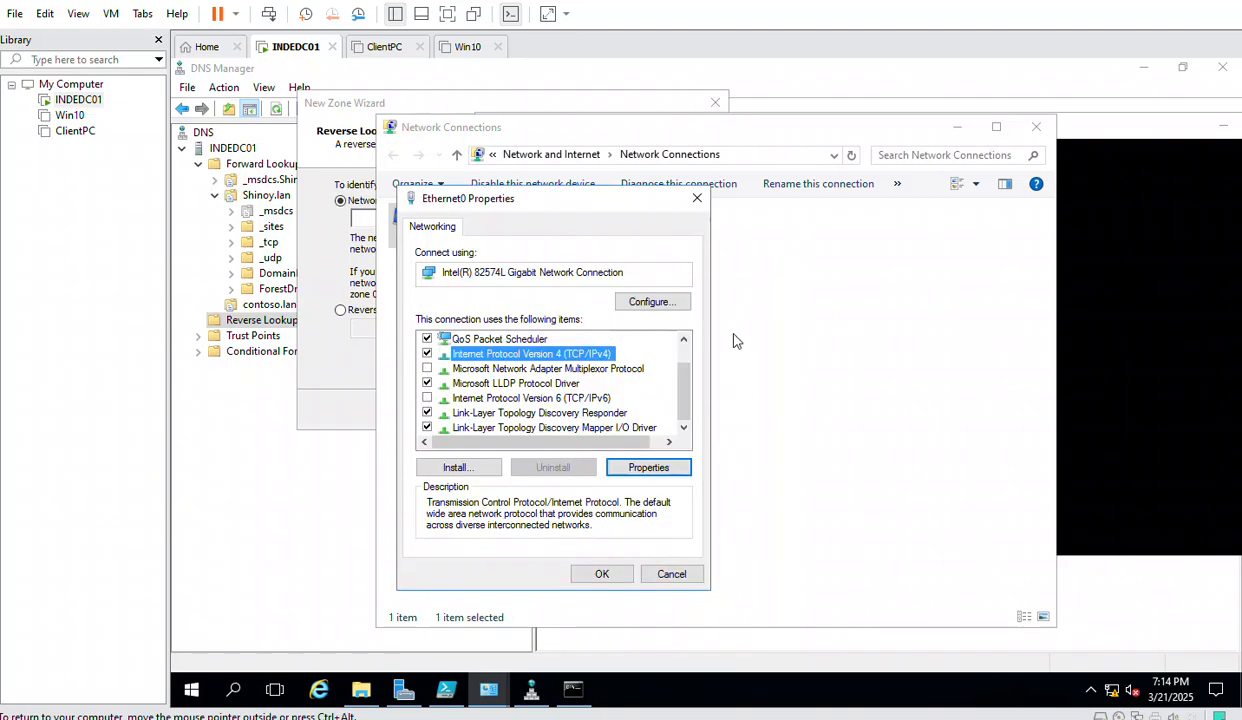
click(697, 198)
- Give the reverse lookup zone the network ID 192.168.100, allow only secure dynamic updates and finish creating it
click(390, 106)
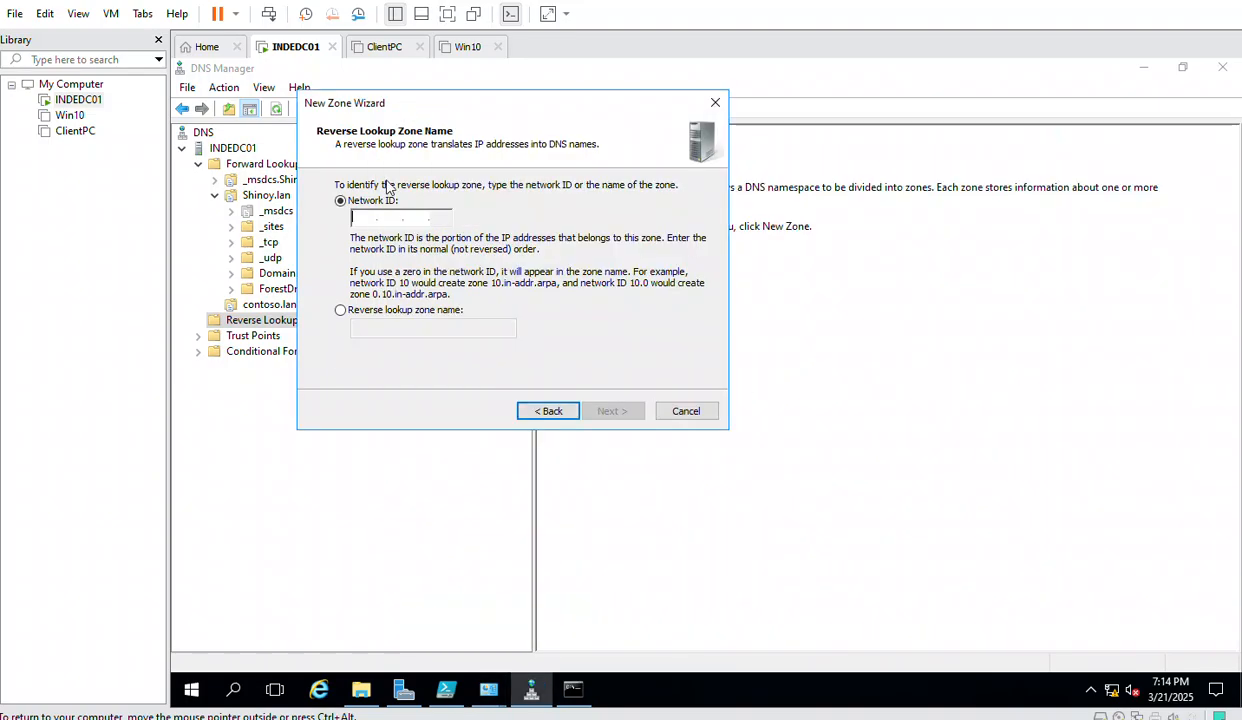
text(192.168.)
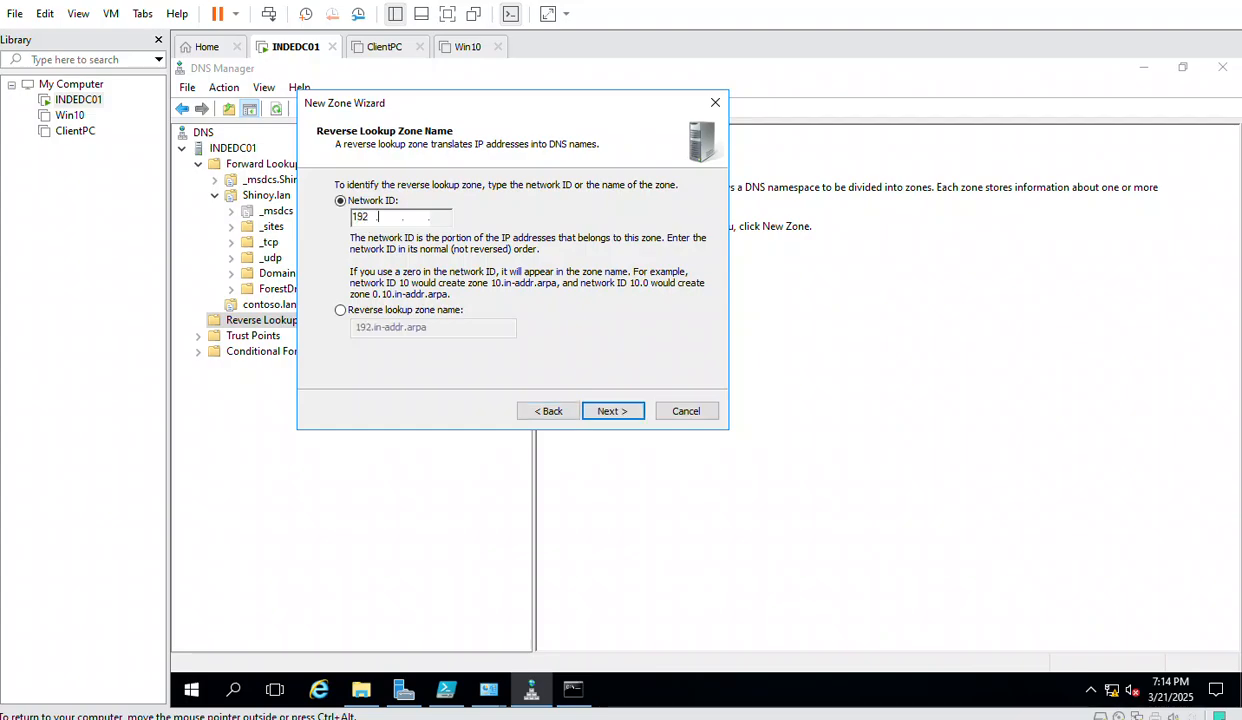
text(100)
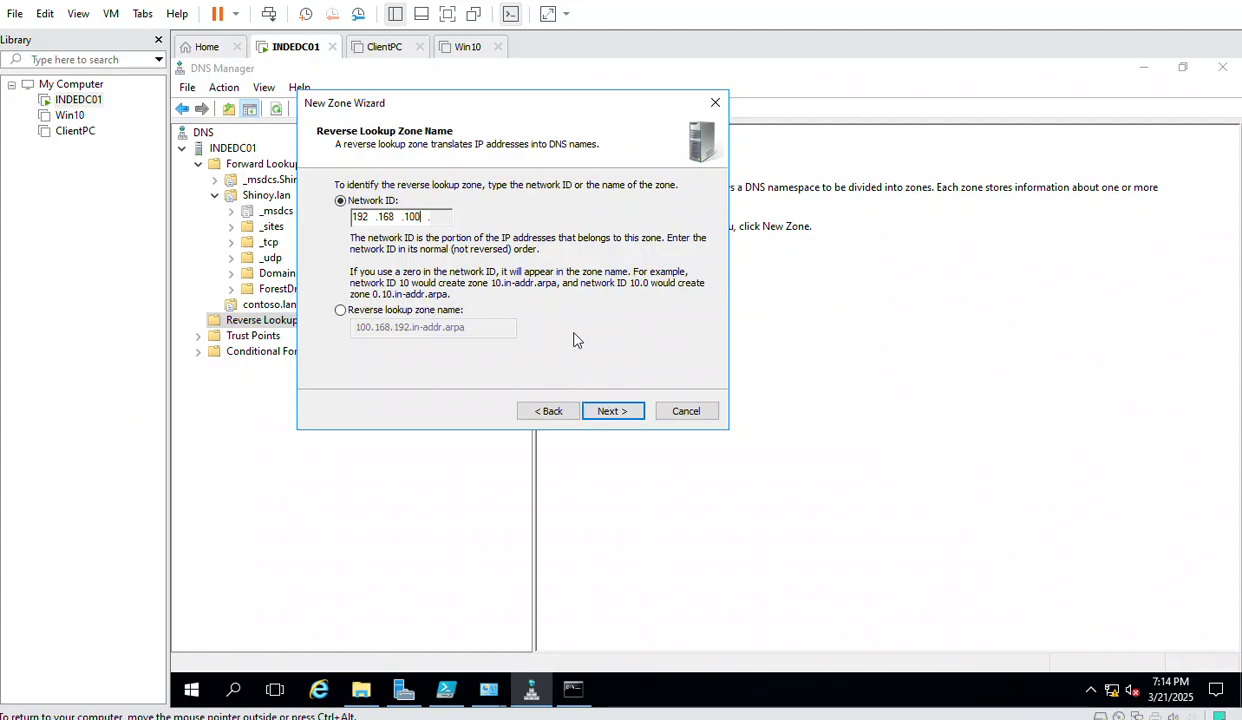
click(603, 410)
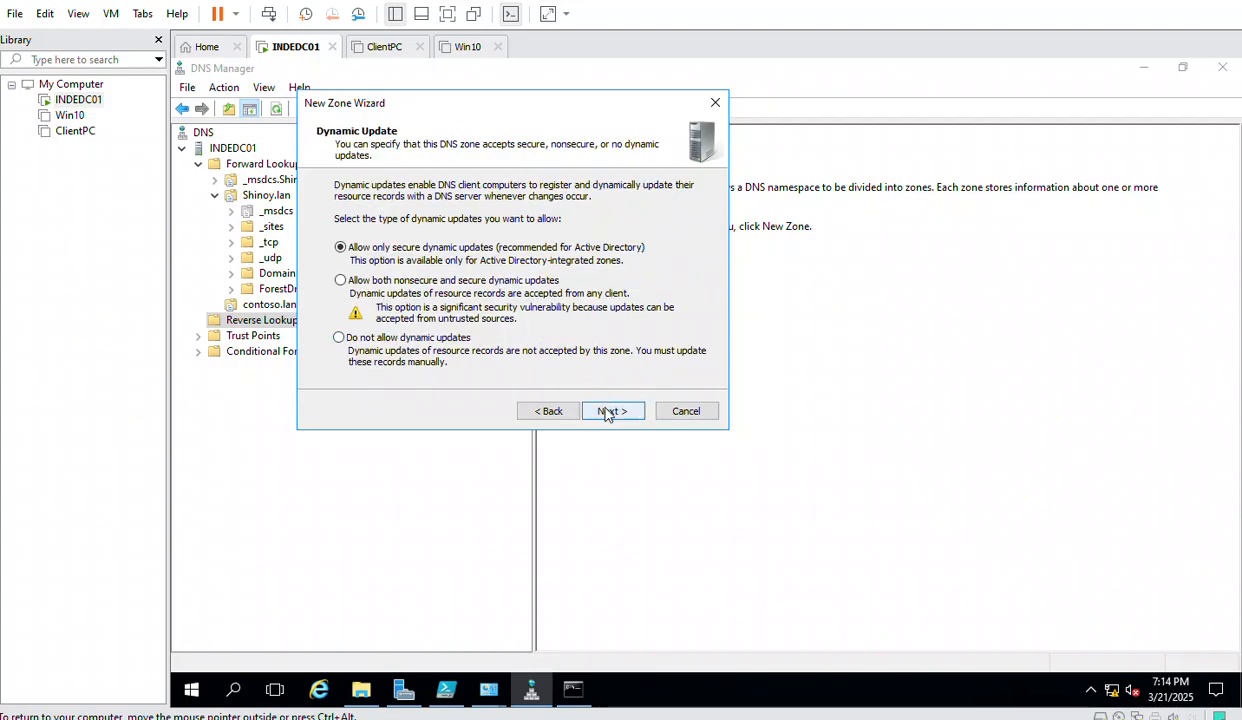
click(605, 411)
click(612, 411)
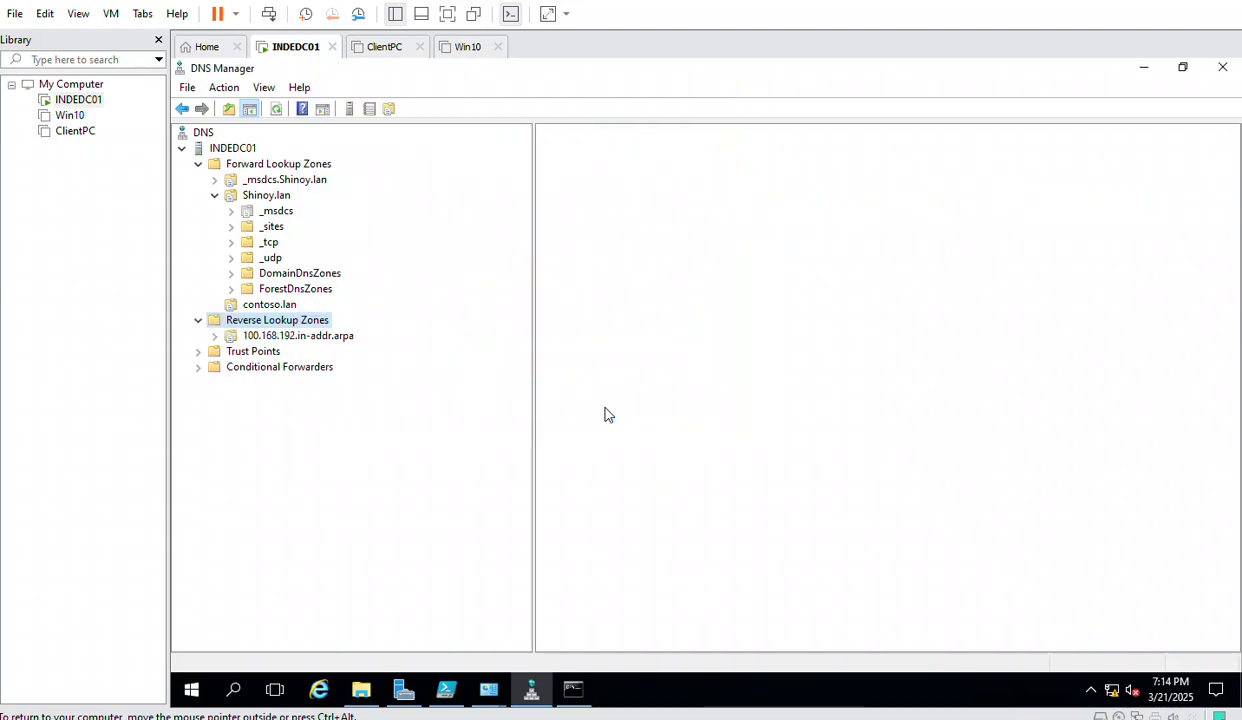
- View the records in the 100.168.192.in-addr.arpa zone and open the server04 host record's properties in contoso.lan
click(282, 336)
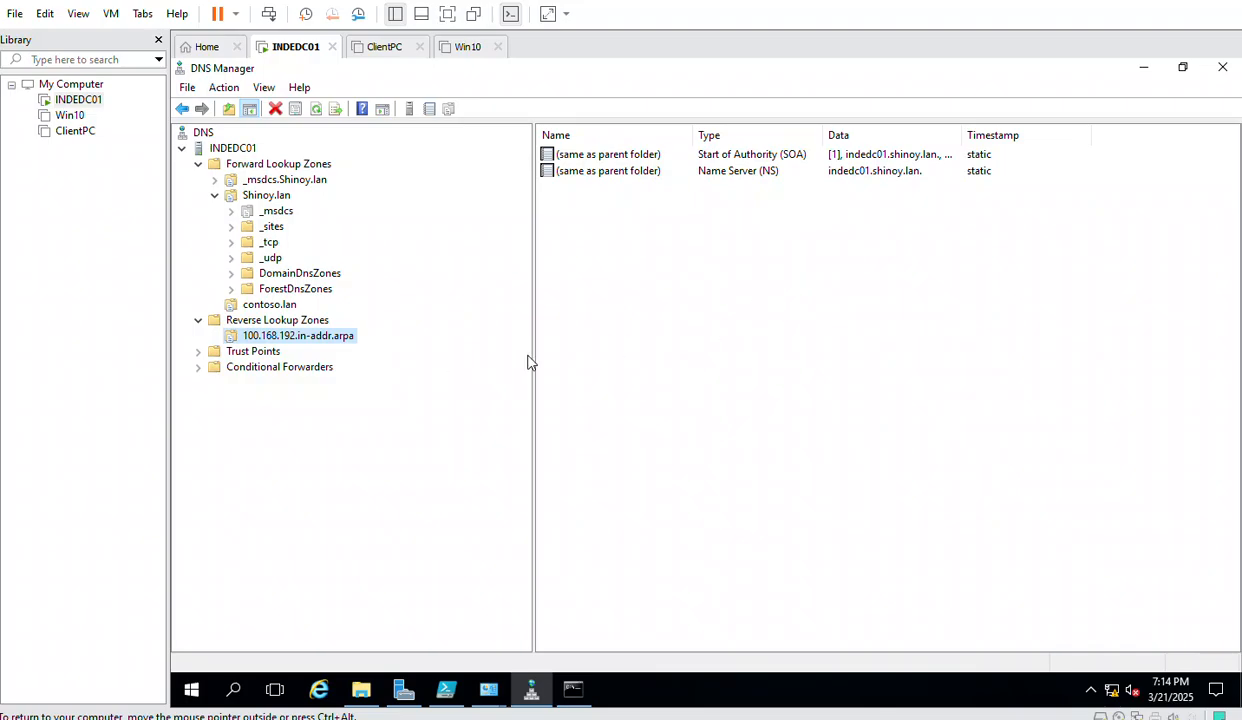
click(252, 305)
double_click(566, 190)
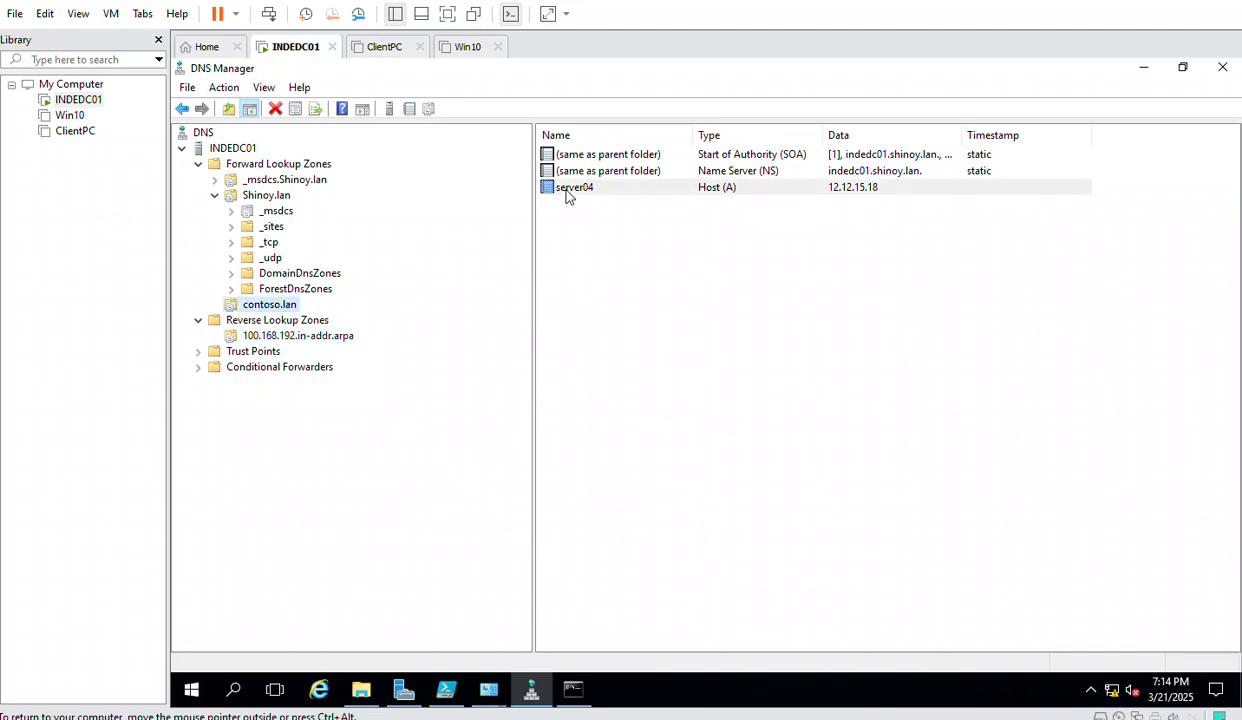
double_click(381, 263)
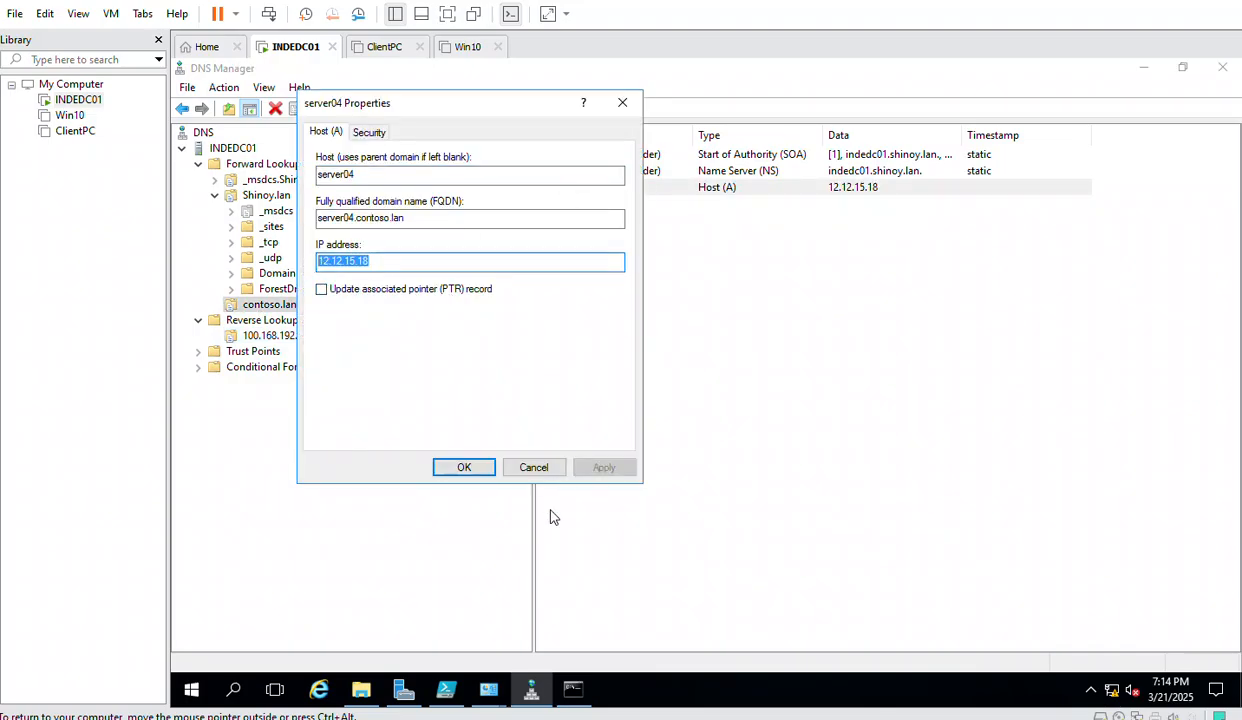
- Clear the Command Prompt, run nslookup 12.12.15.18 and close the server04 record's properties in DNS Manager
click(573, 688)
click(673, 530)
key(Escape)
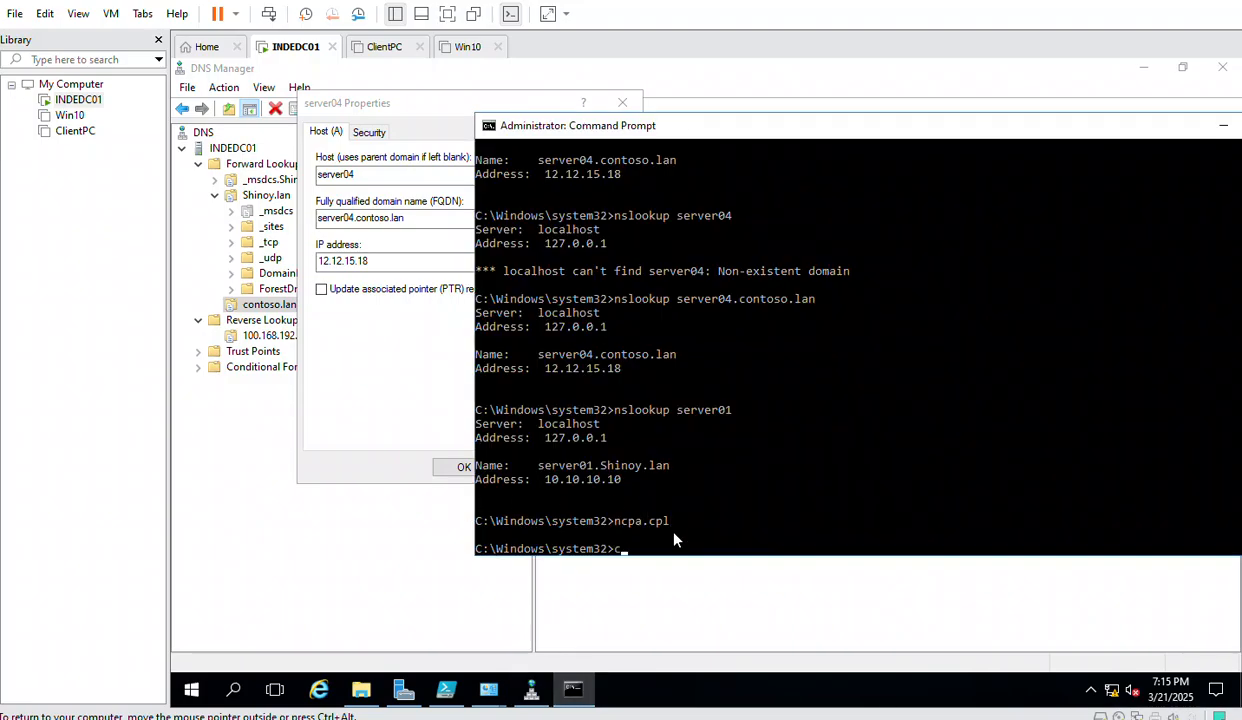
text(cls)
key(Return)
text(ns)
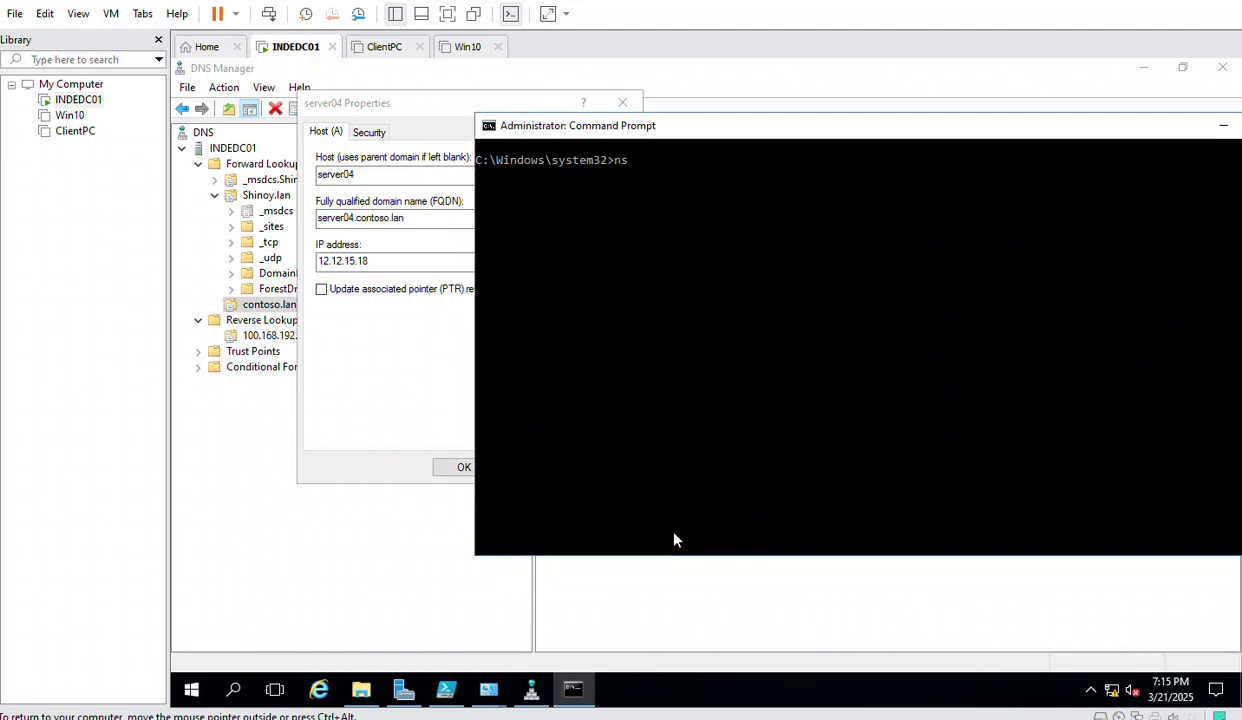
text(lookup 12.12.15.18)
key(Return)
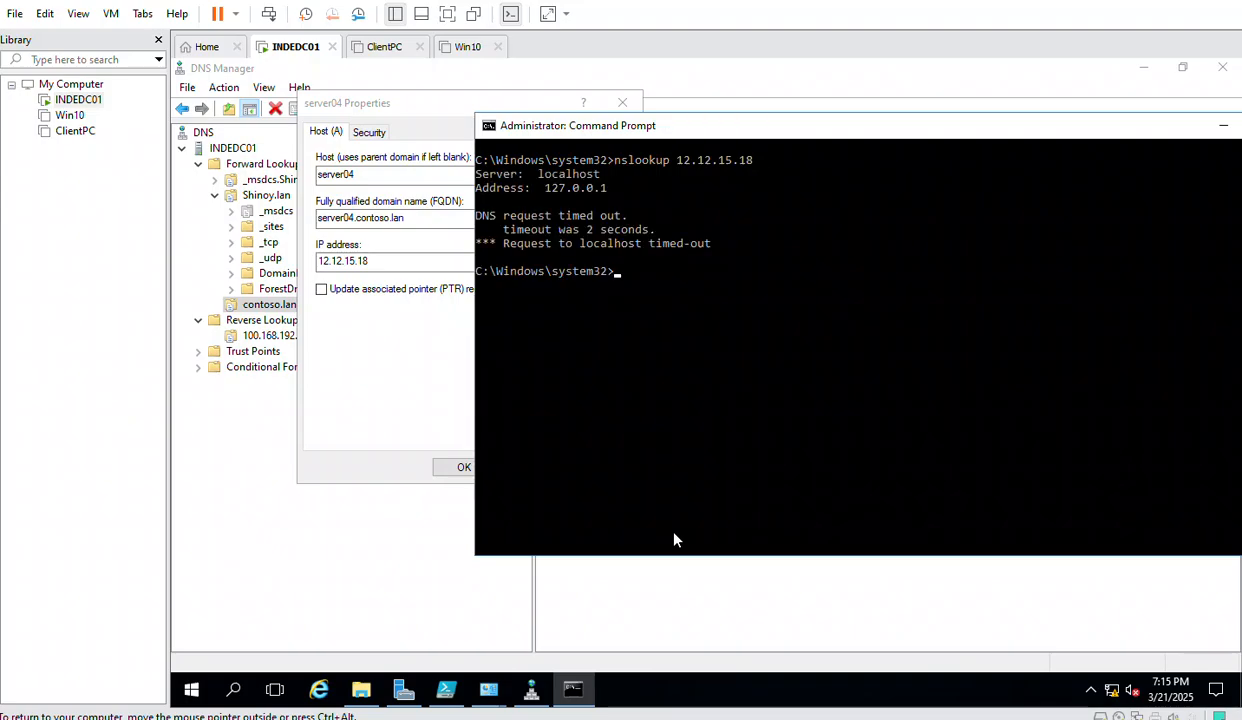
click(395, 352)
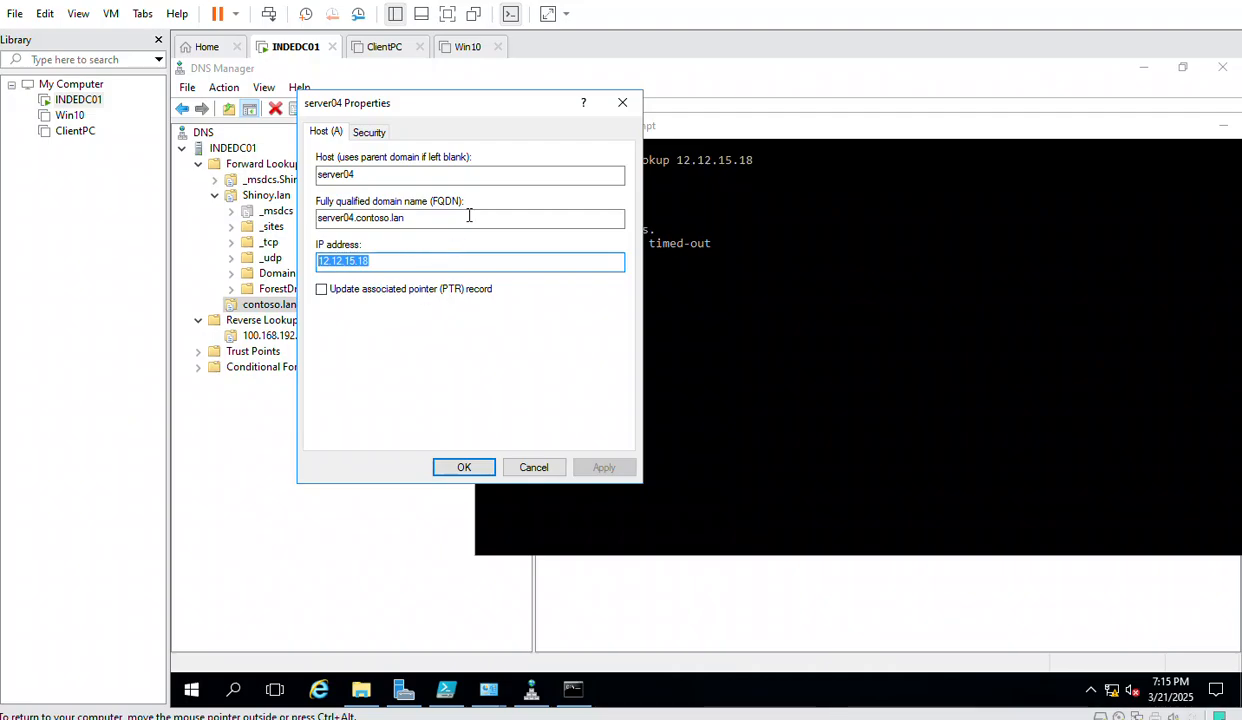
click(621, 104)
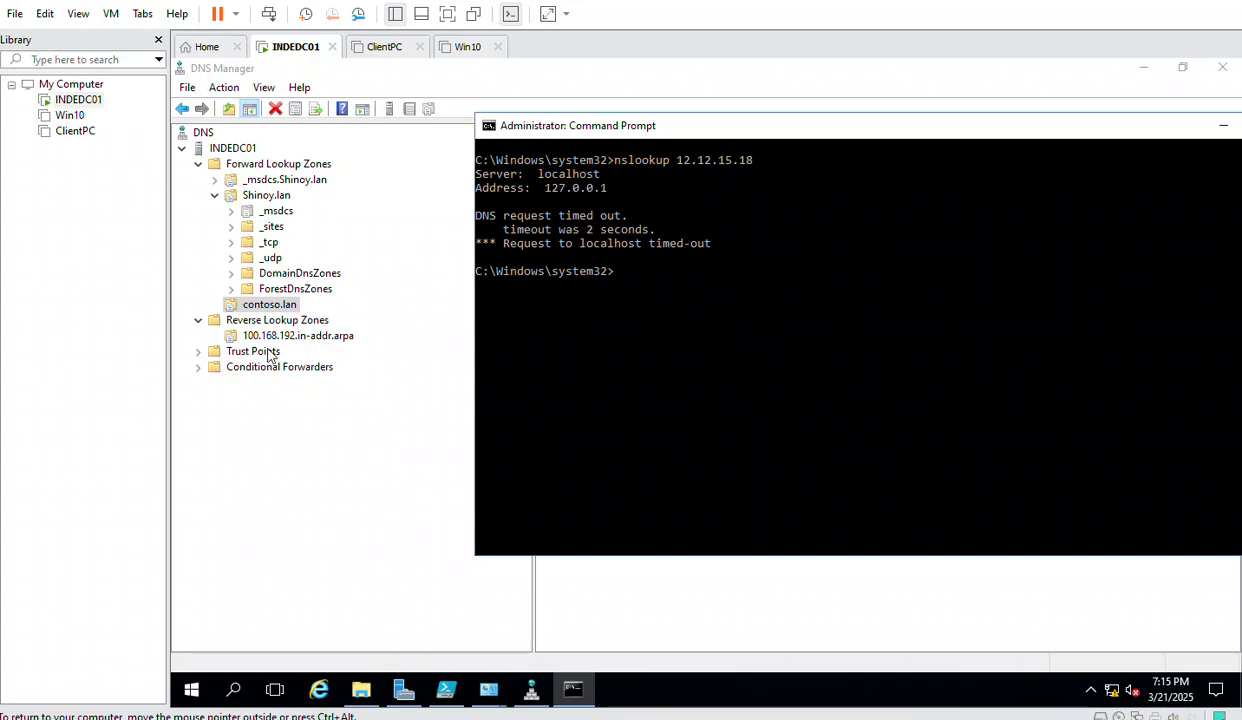
- Start a new host record in contoso.lan named server05 with the IP address 192.168.100.179
click(347, 421)
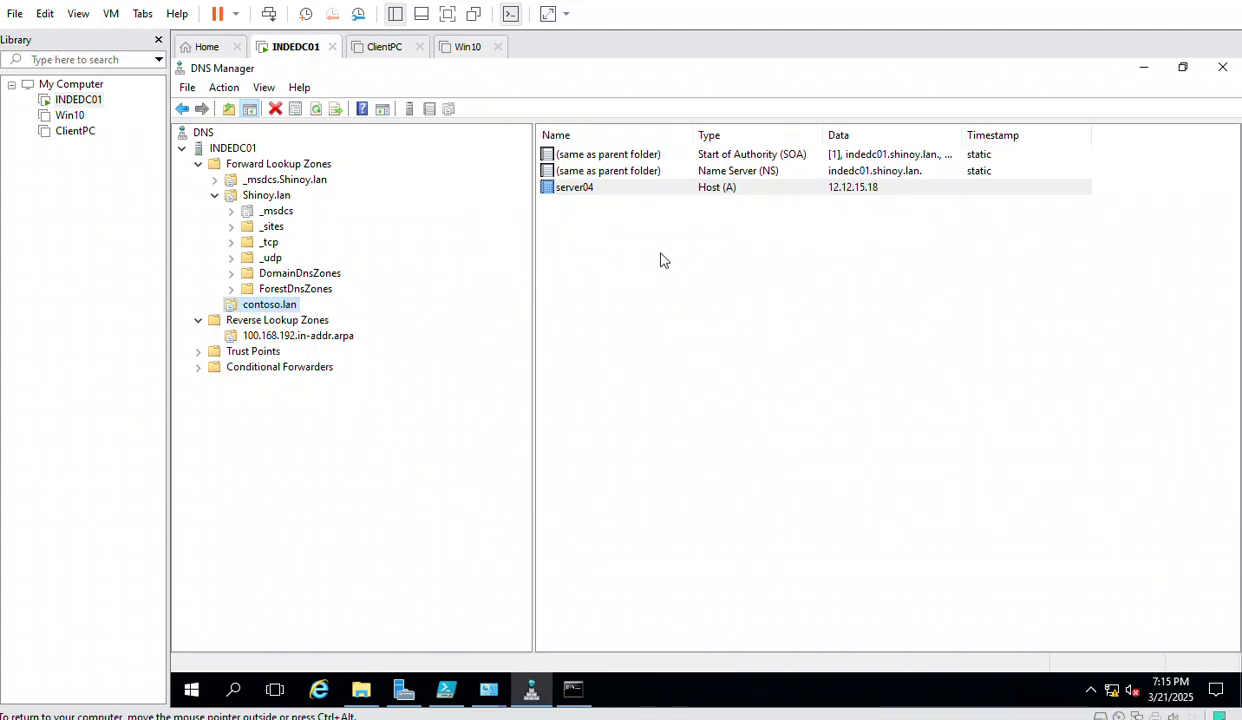
click(575, 257)
right_click(575, 257)
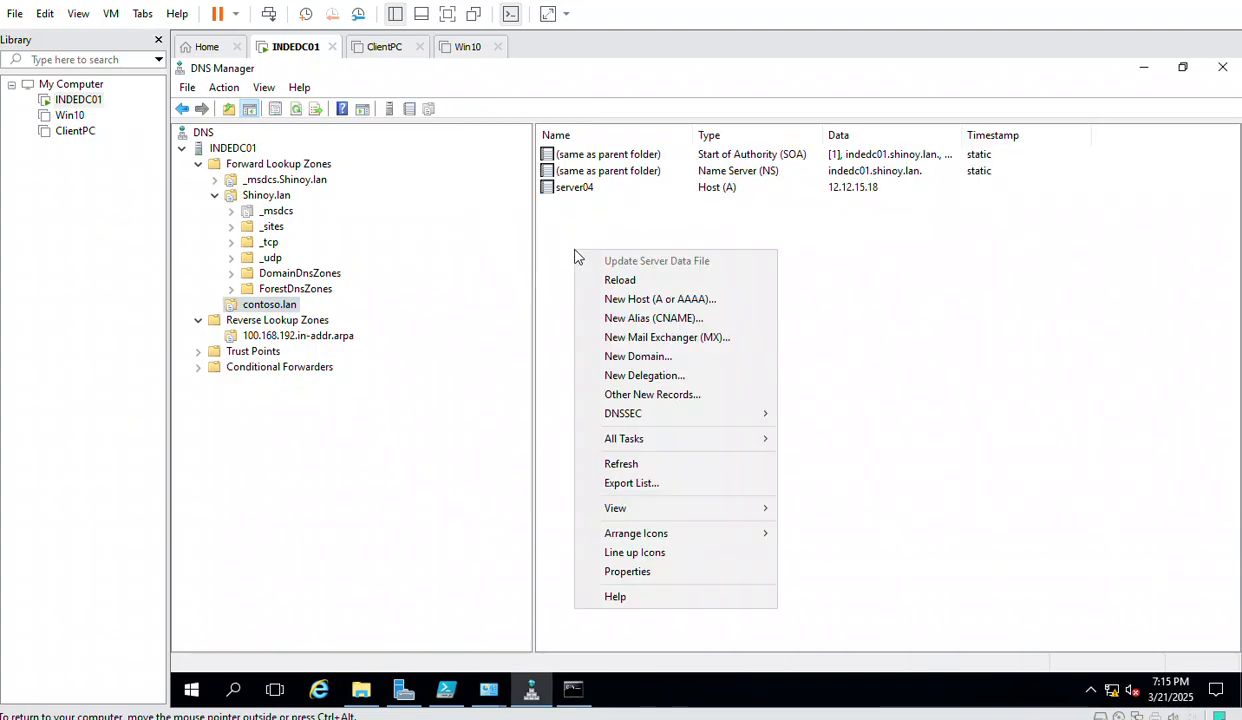
click(660, 300)
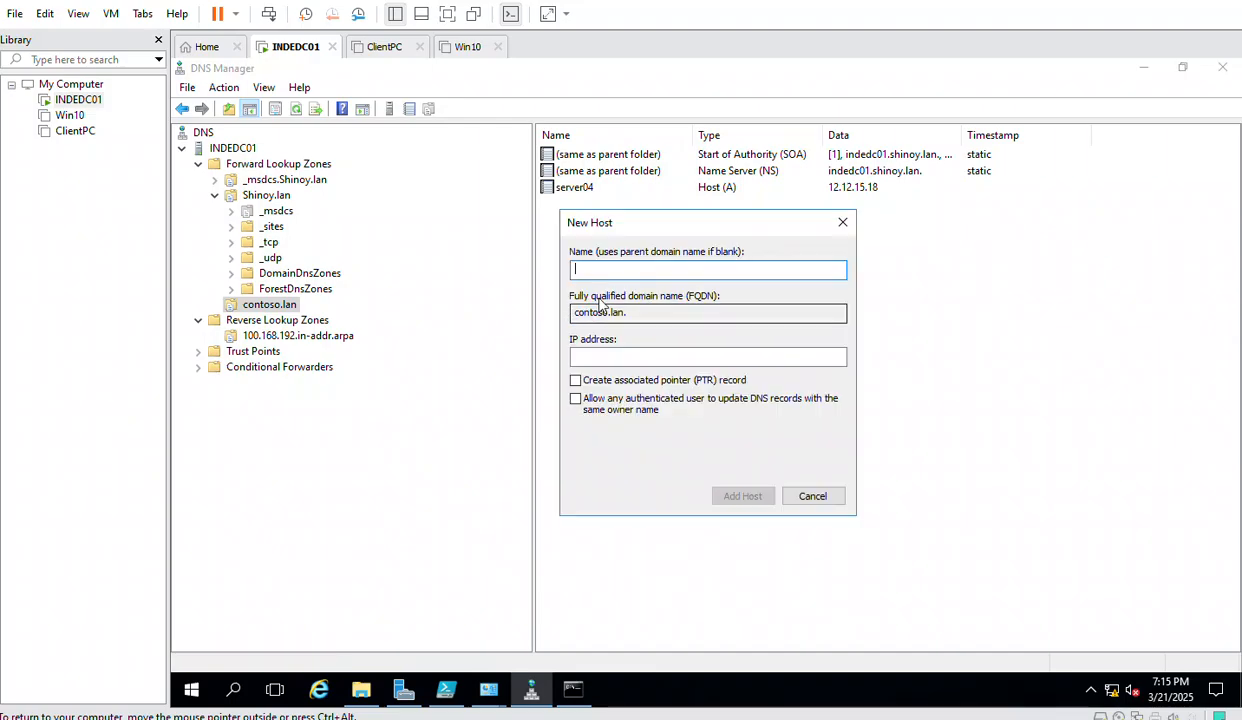
text(se)
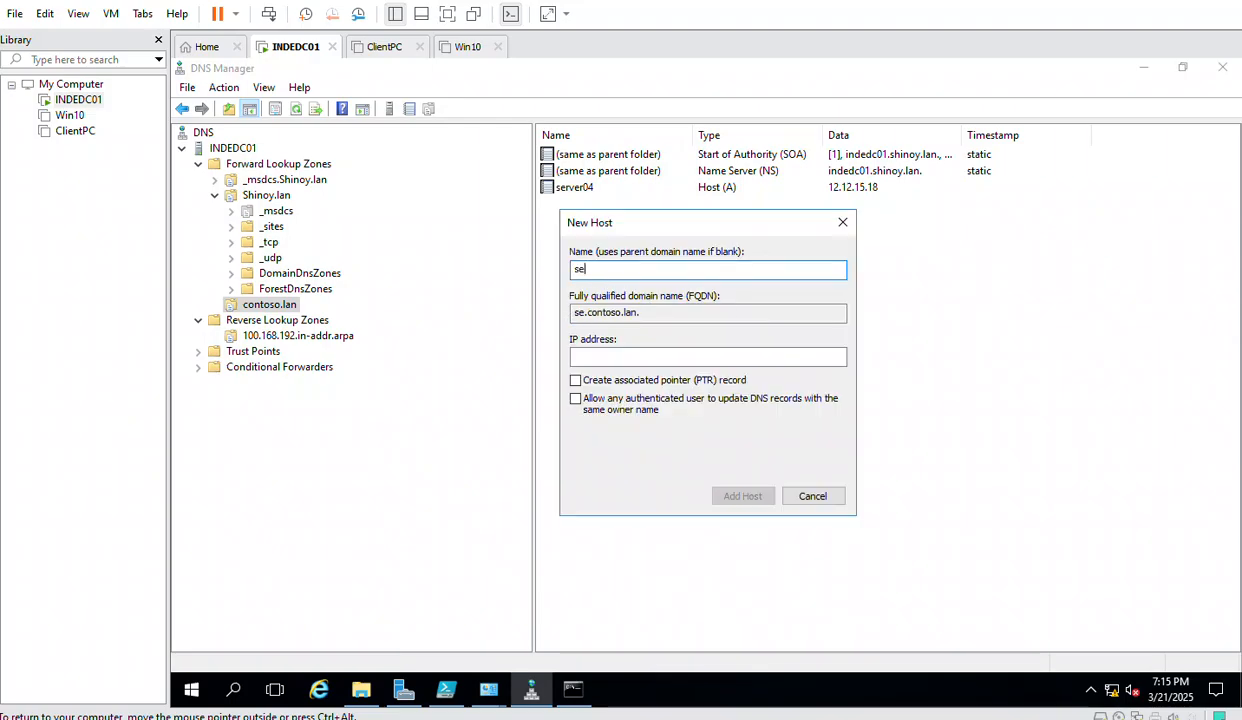
text(rver05)
click(612, 356)
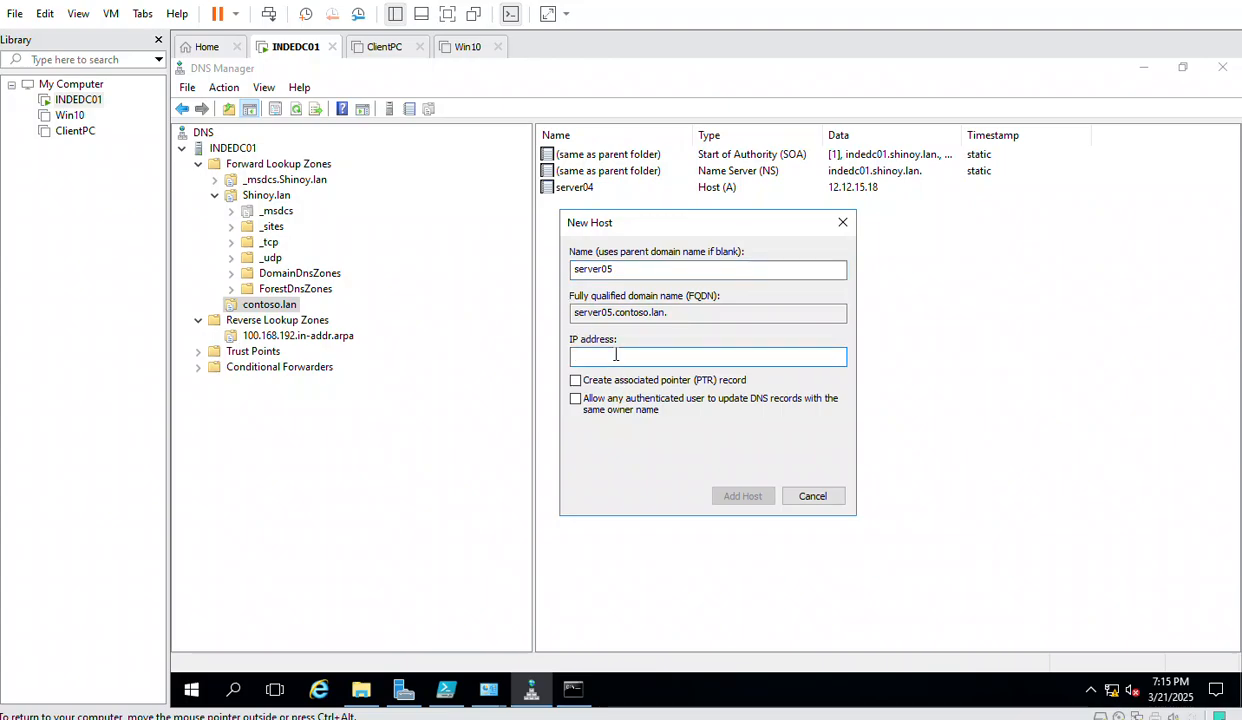
text(192.168.100.1)
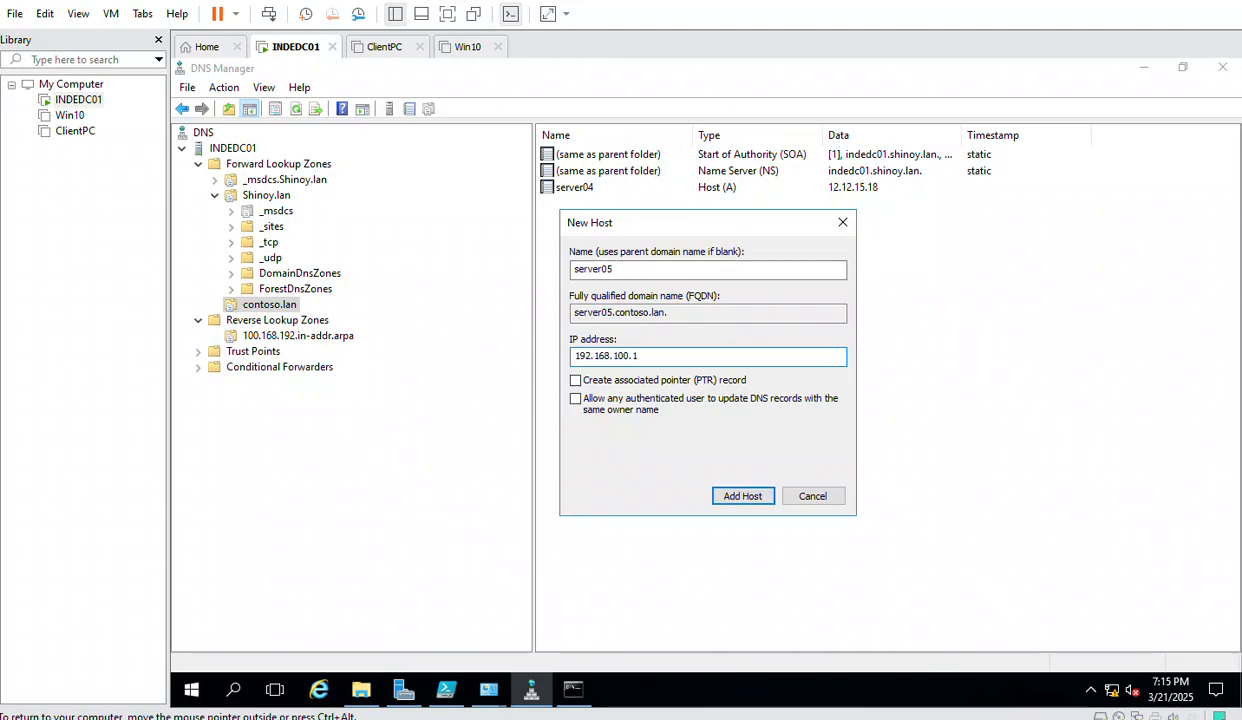
text(79)
- Enable creation of the associated pointer (PTR) record for server05, add the host and close the New Host dialog
drag(662, 358, 549, 366)
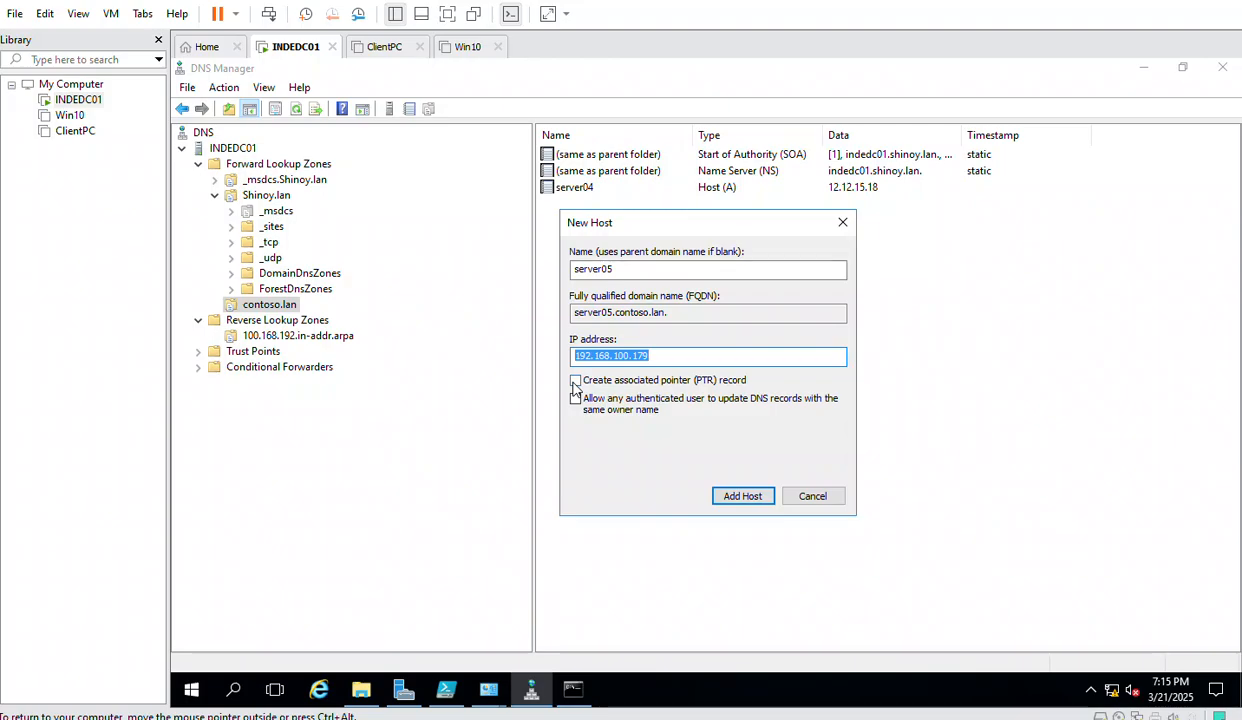
click(655, 355)
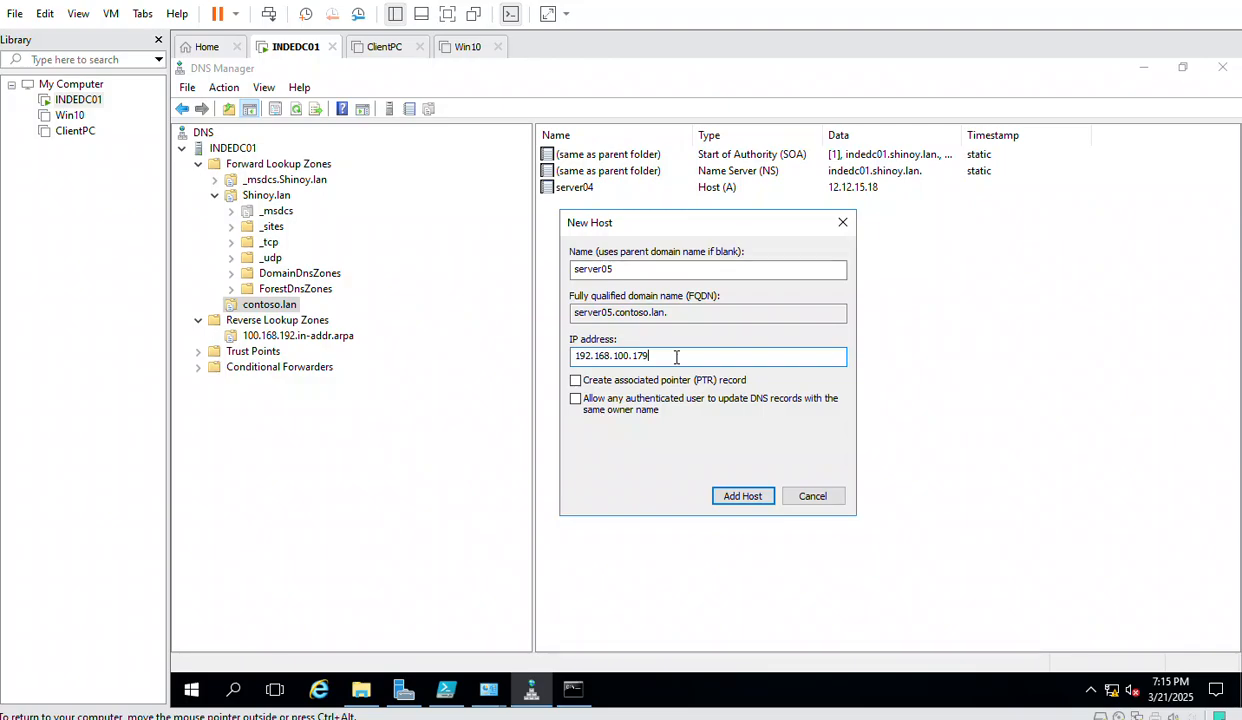
click(576, 382)
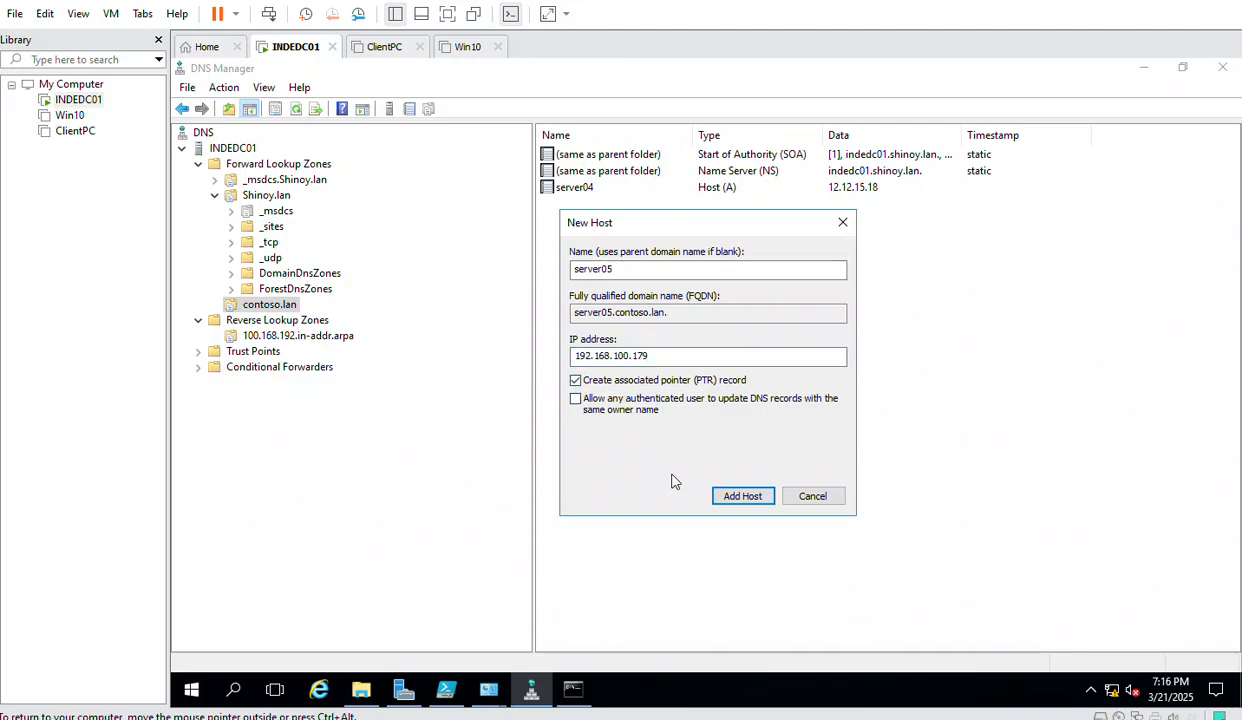
click(740, 496)
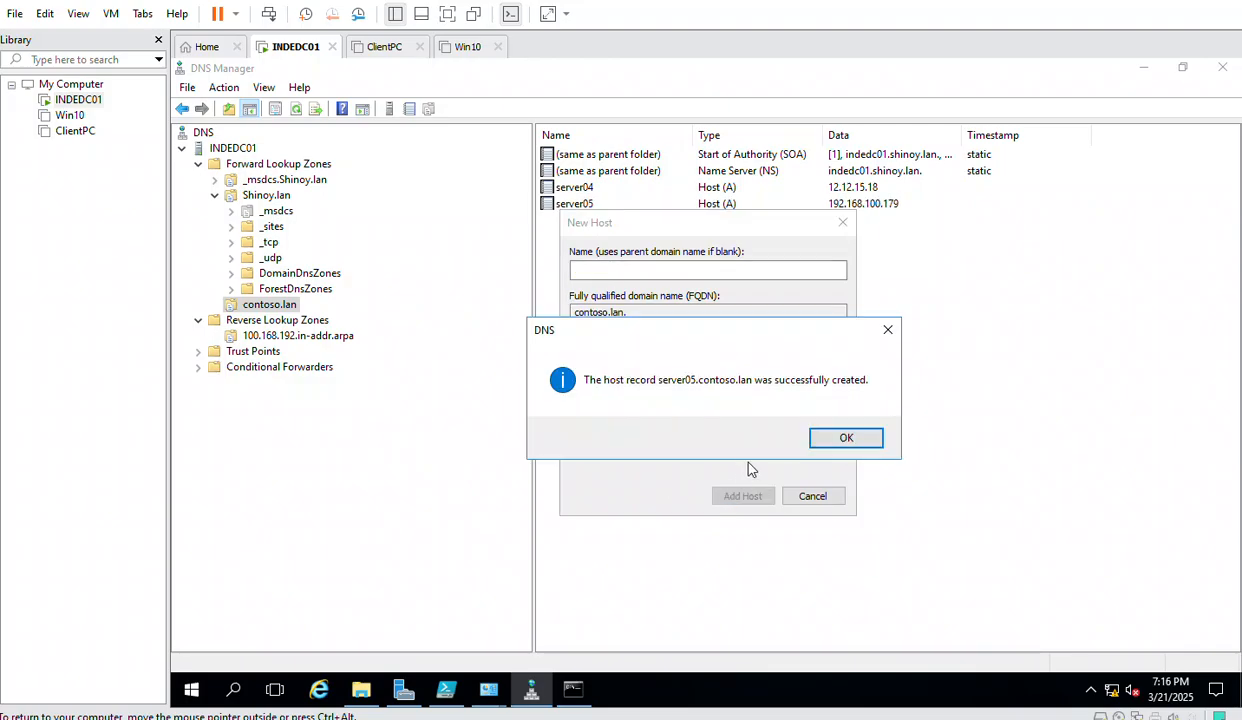
click(843, 440)
click(812, 496)
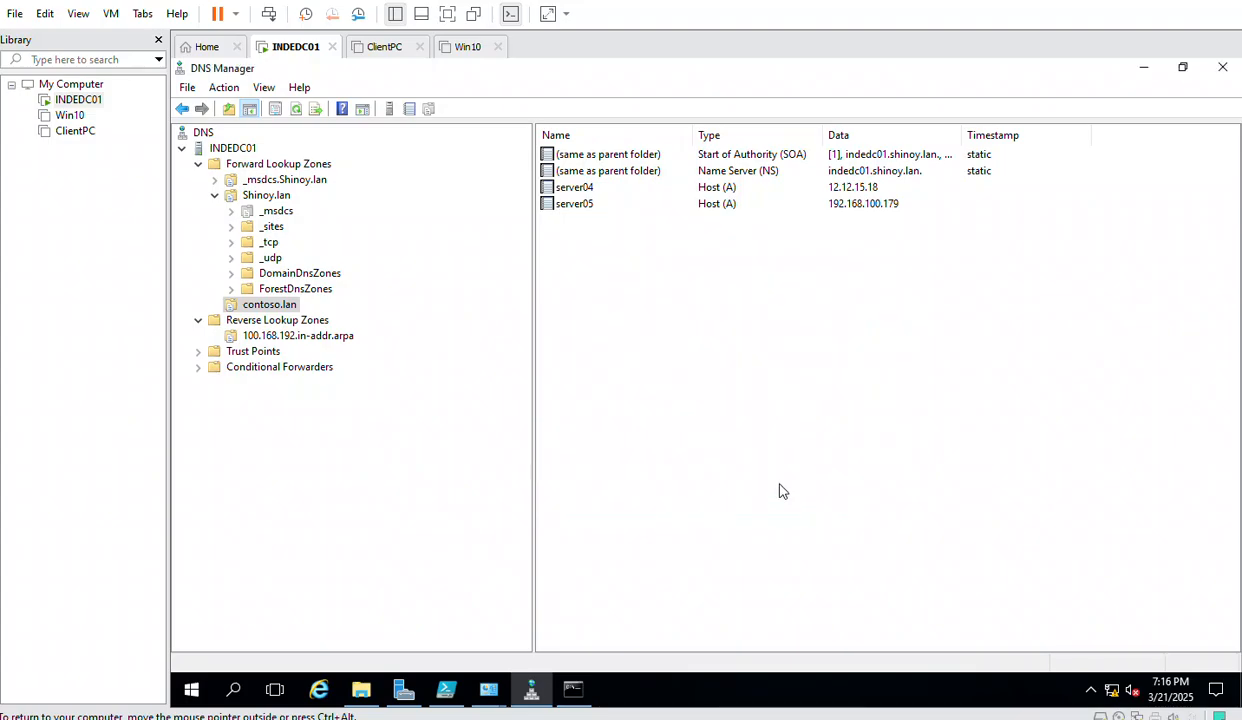
- Refresh the 100.168.192.in-addr.arpa reverse zone and select the pointer record for server05
right_click(630, 392)
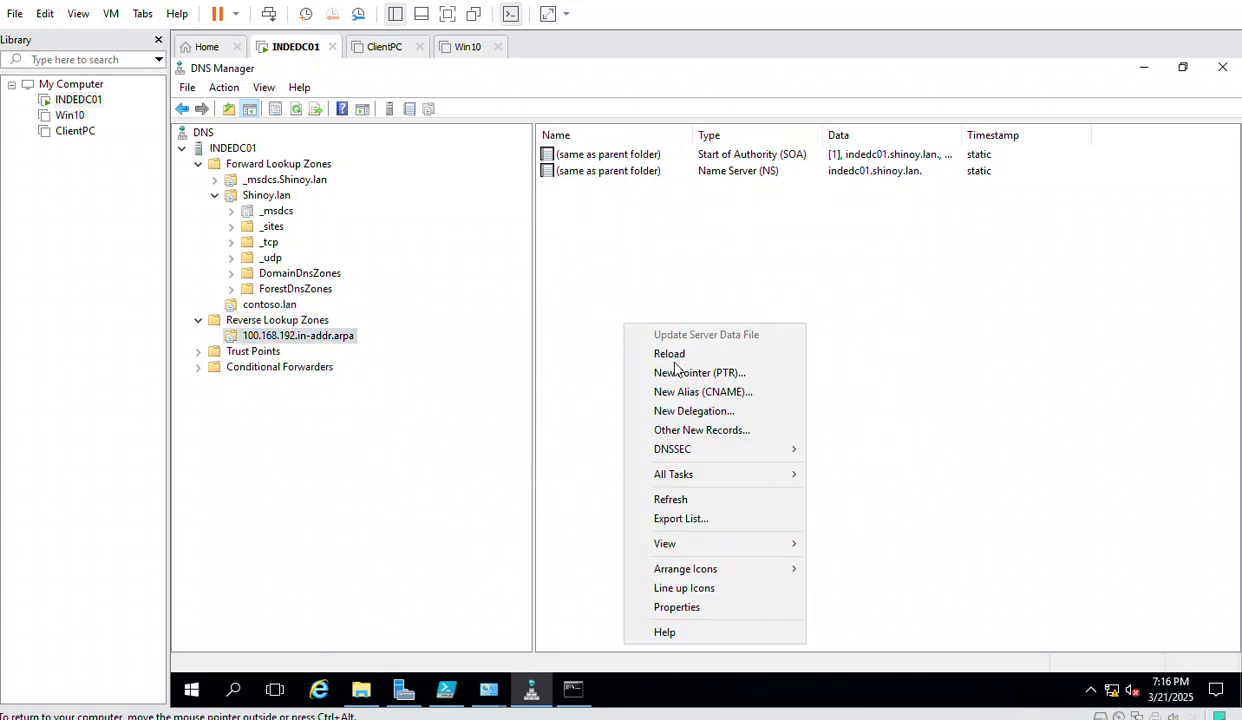
click(688, 494)
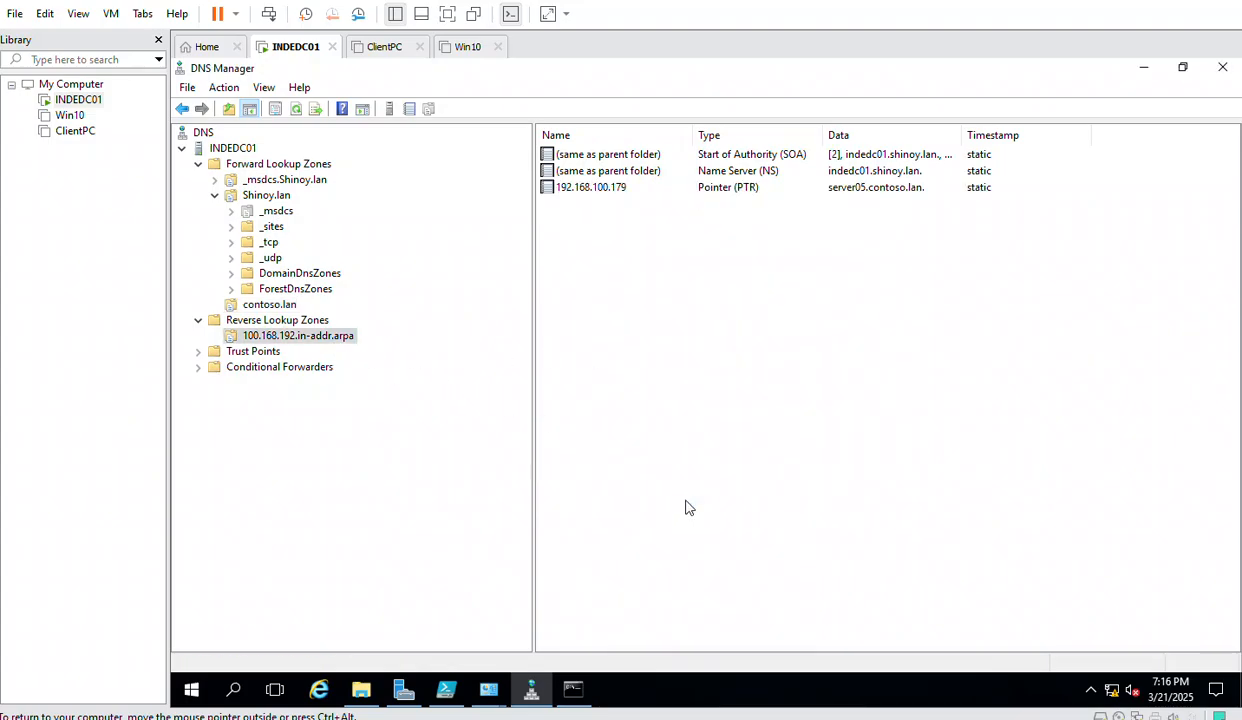
click(586, 190)
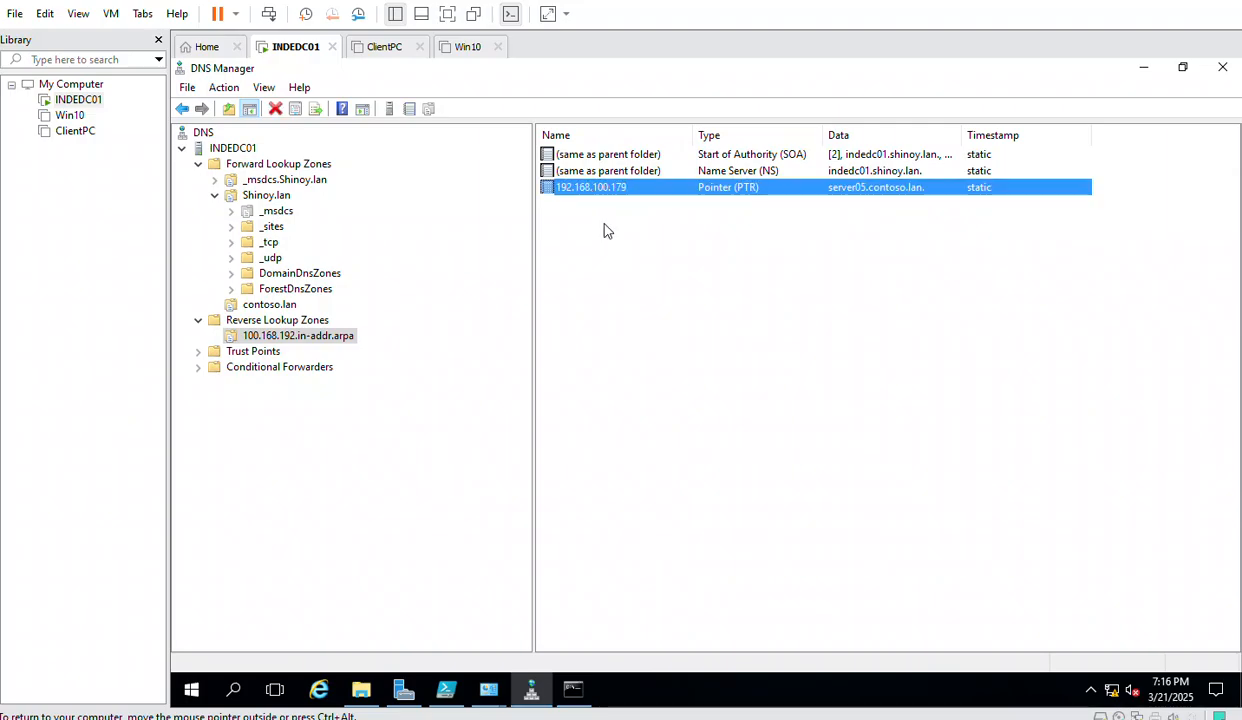
- Add a host record named server06 with IP address 200.200.200.100 to contoso.lan, requesting an associated PTR record, and close the New Host dialog
click(280, 308)
right_click(591, 288)
click(676, 336)
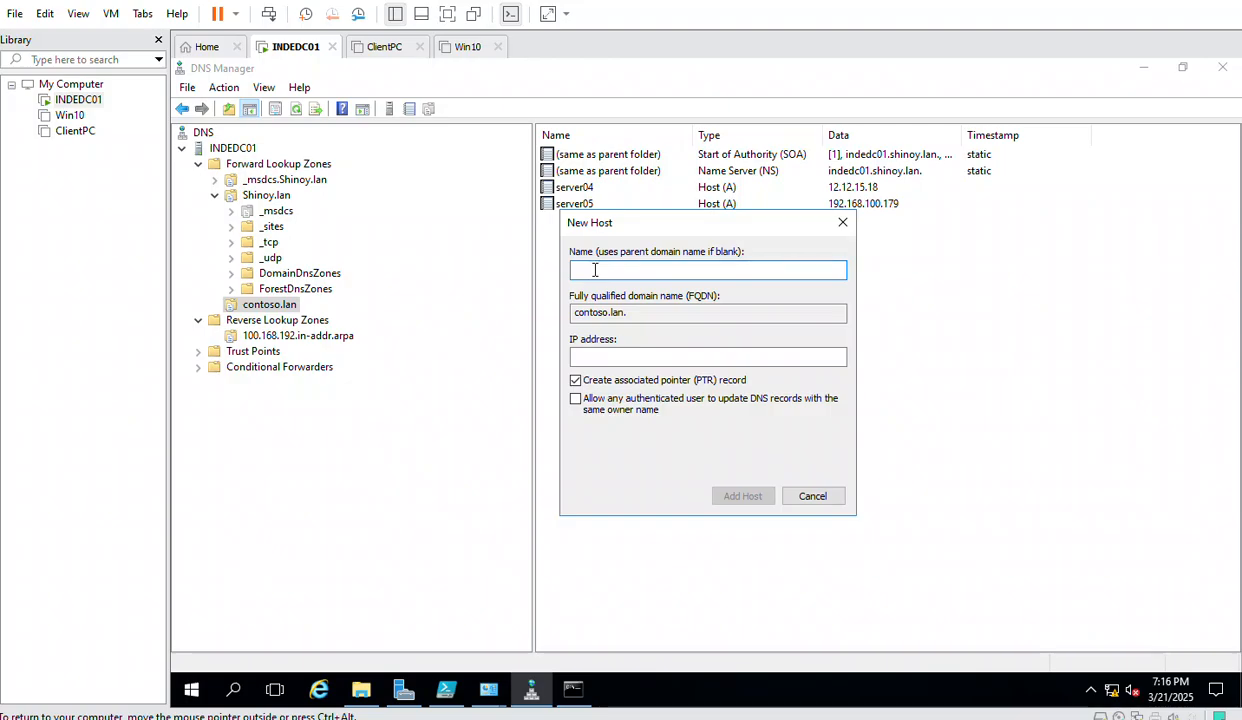
text(server06)
key(Tab)
key(Tab)
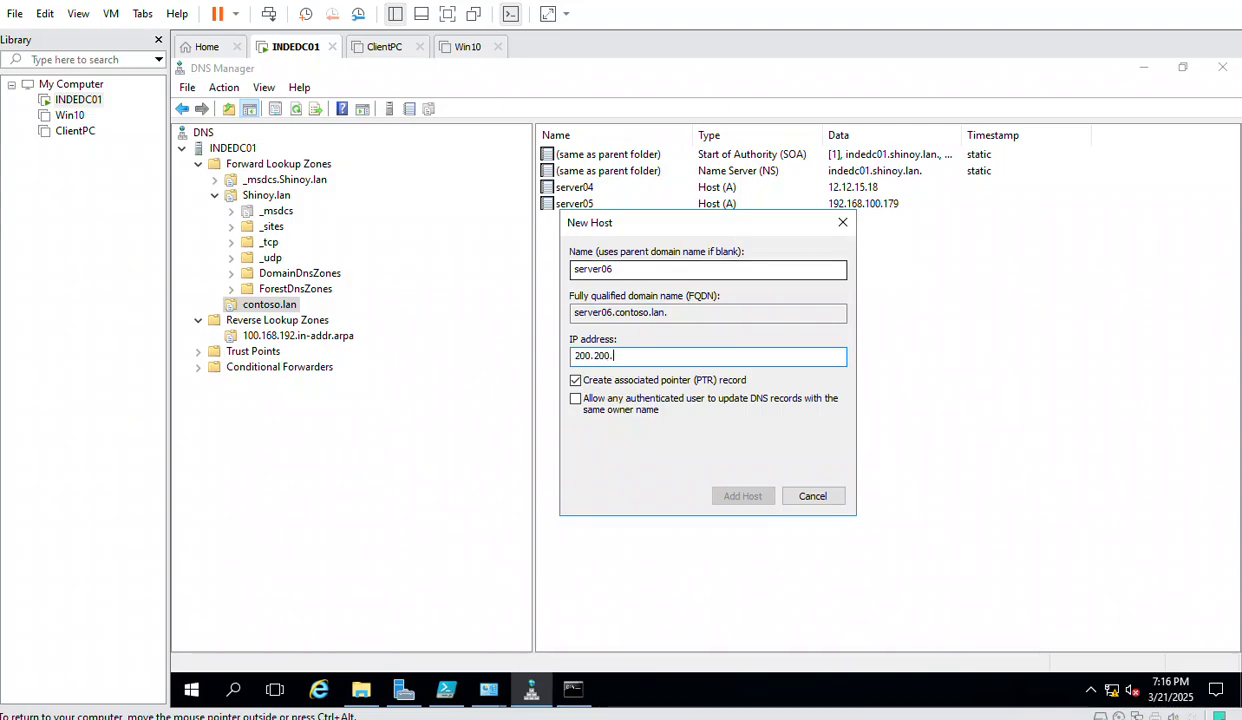
text(200.200.200.100)
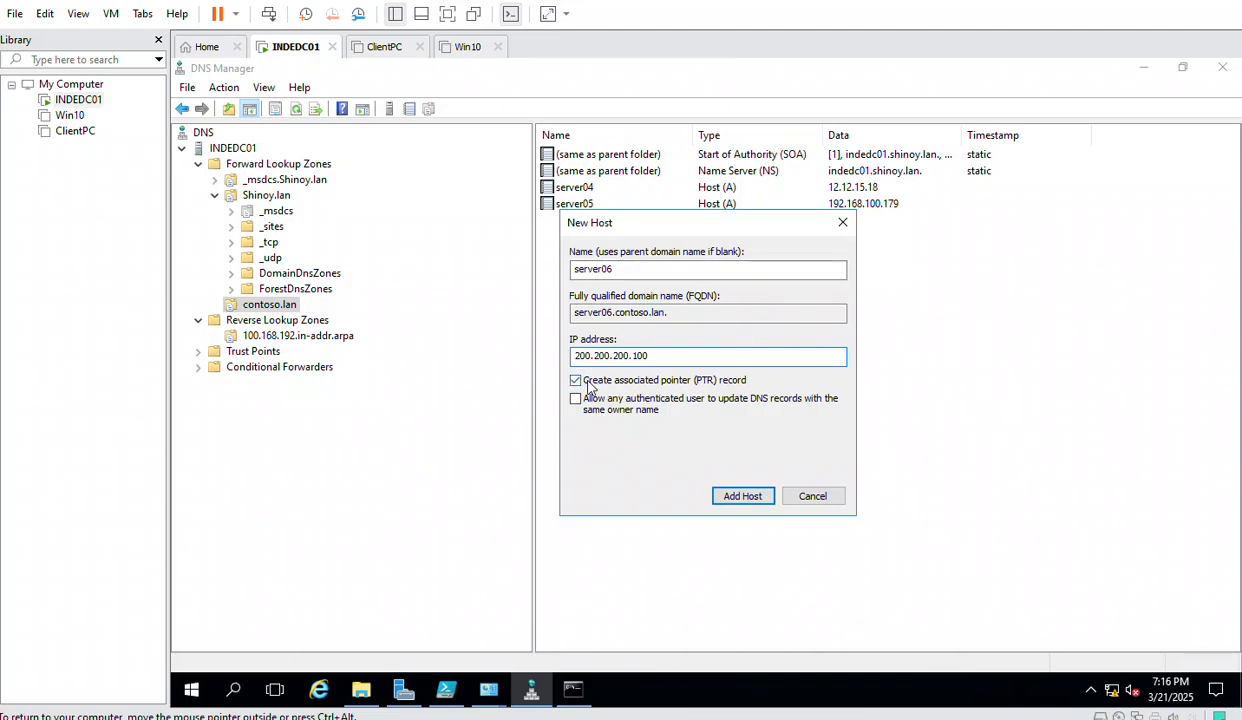
click(720, 497)
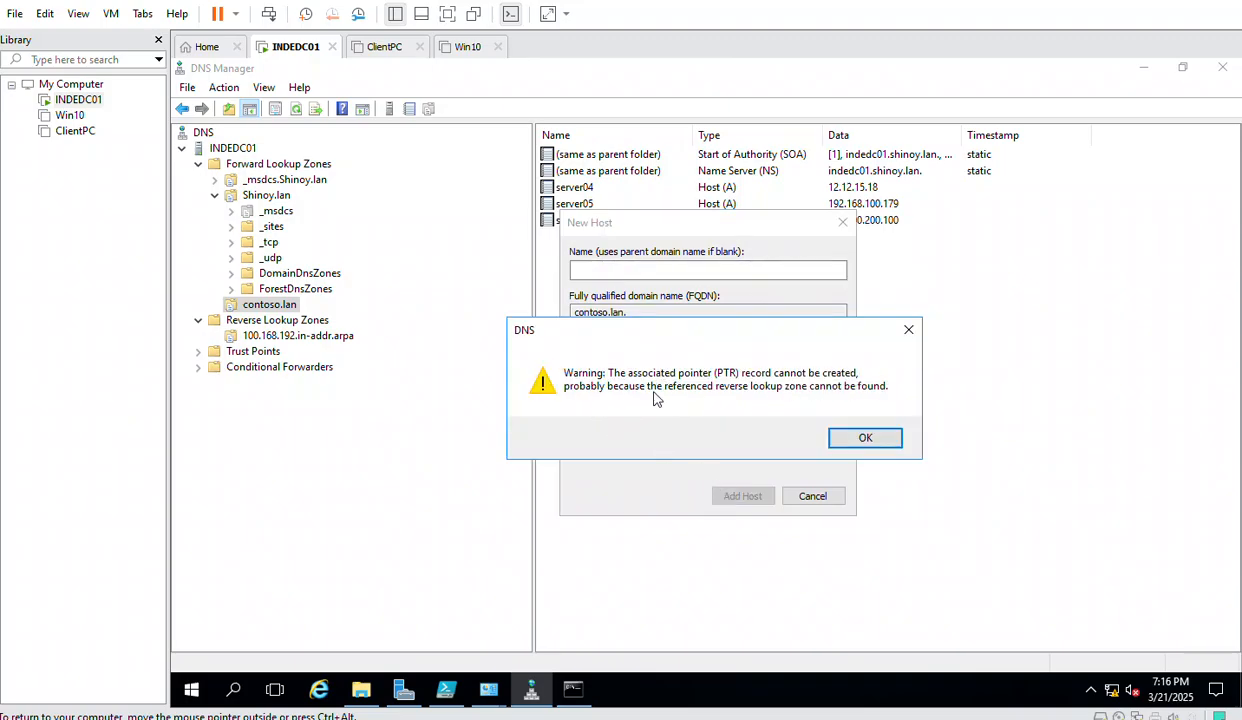
click(886, 440)
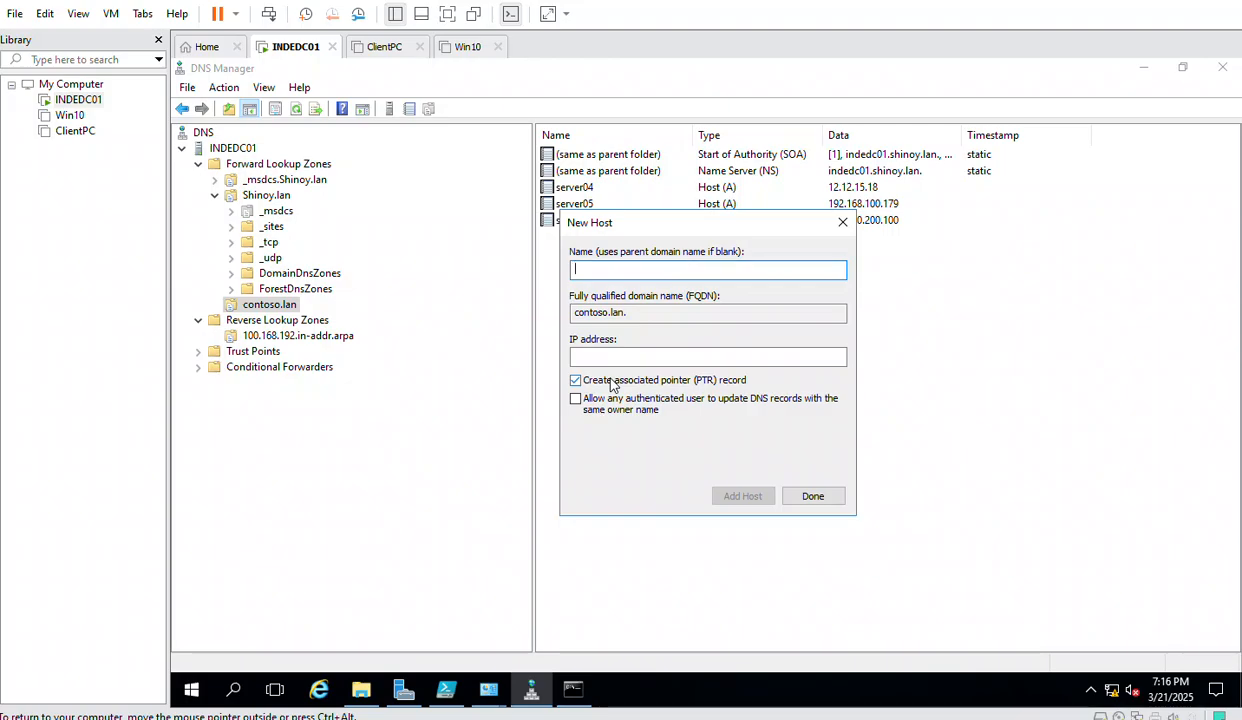
click(842, 224)
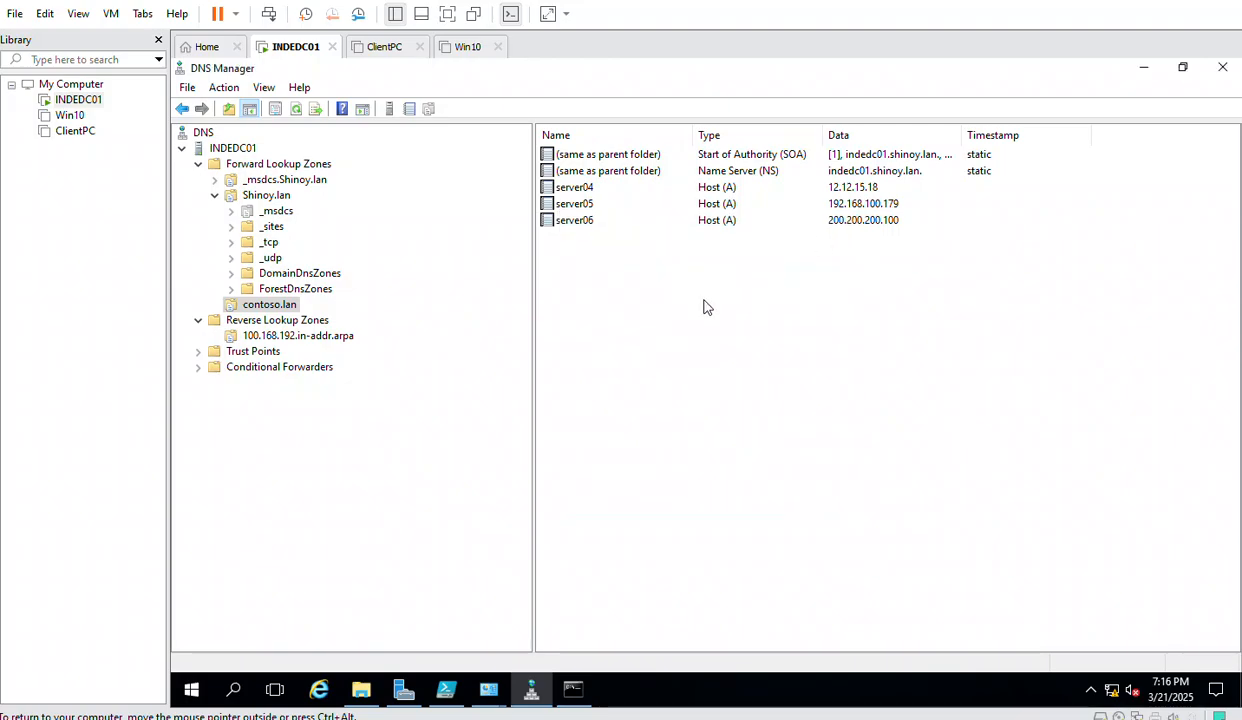
- Refresh the contoso.lan zone and check the 100.168.192.in-addr.arpa reverse zone for a server06 pointer record
right_click(601, 313)
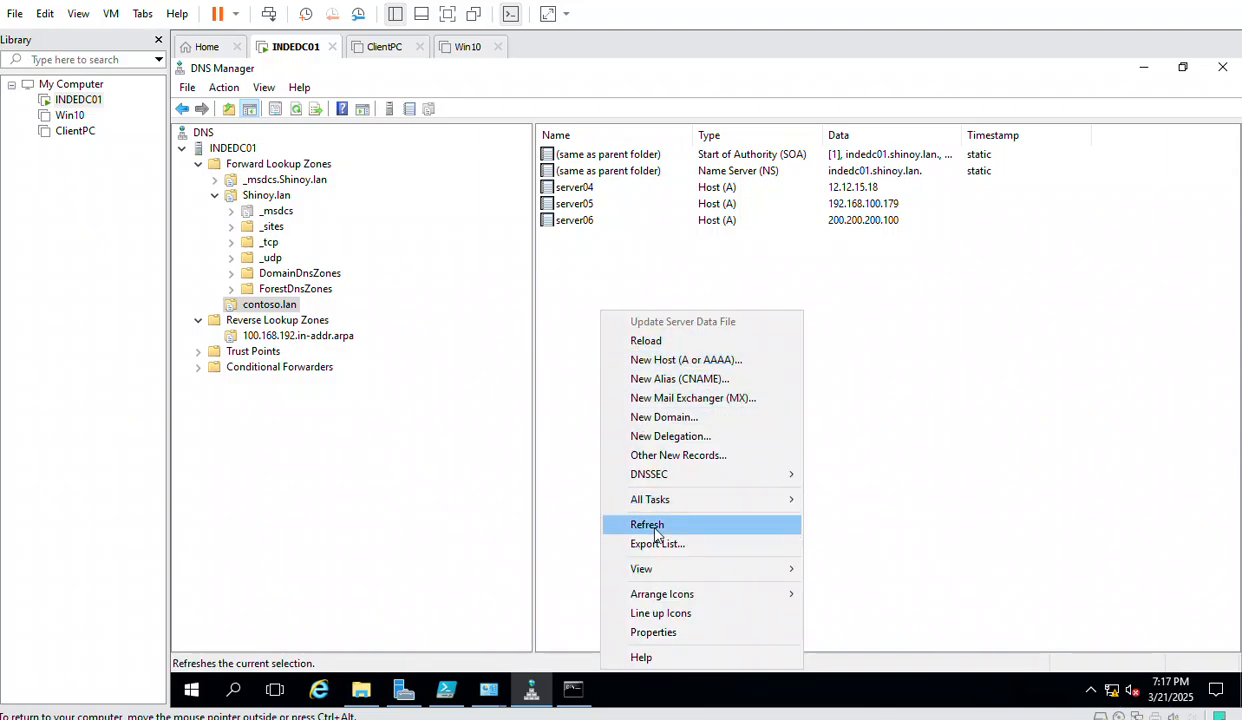
click(647, 525)
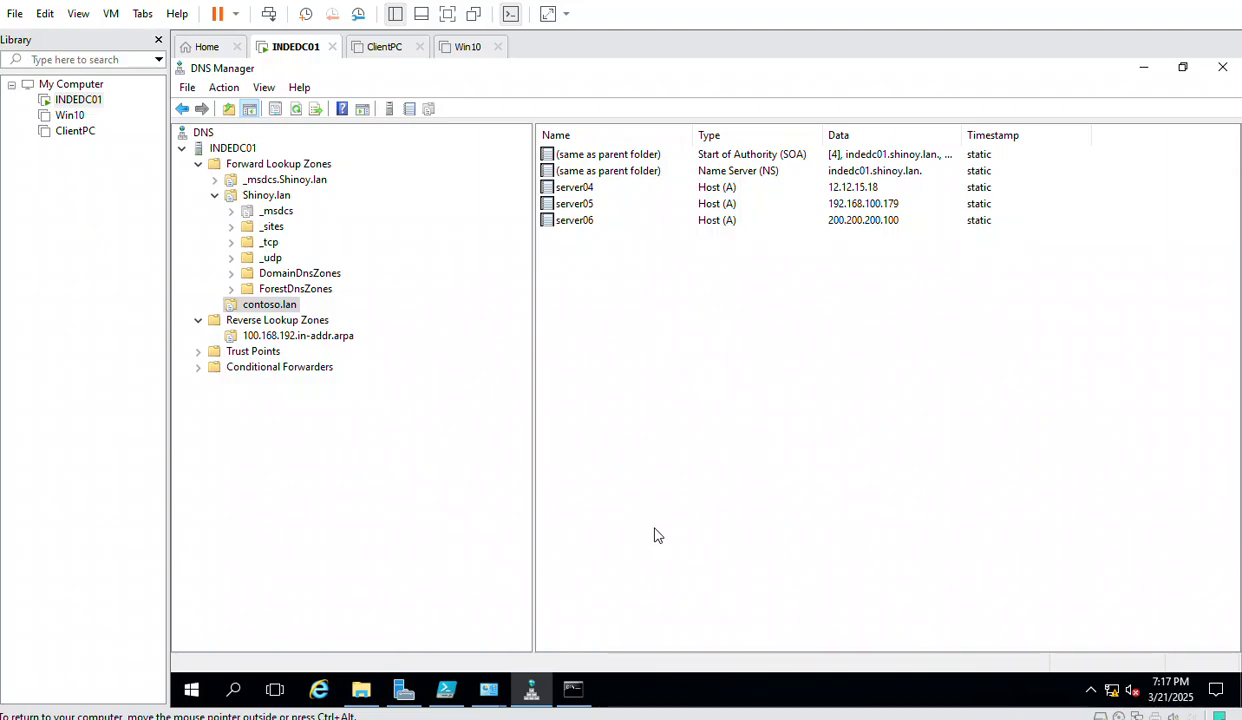
click(265, 338)
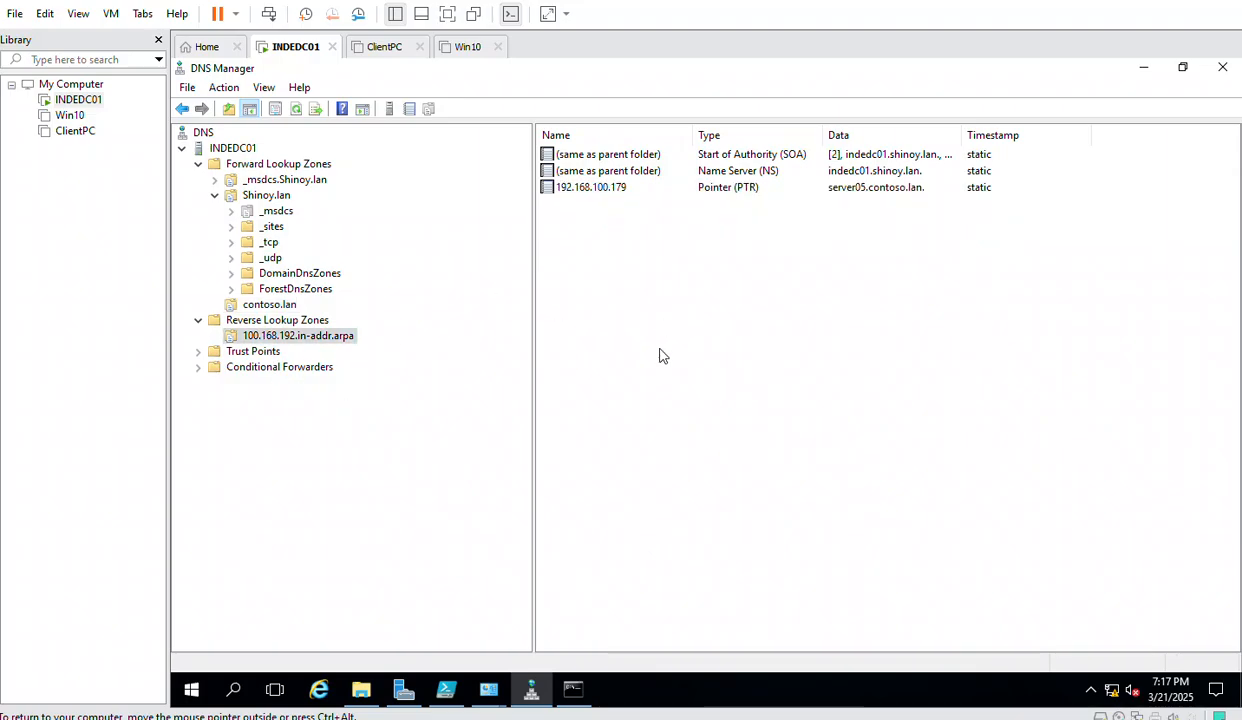
- Set the IP address of the server06 host record in contoso.lan to 192.168.100.206, keeping the associated PTR record update enabled
click(274, 308)
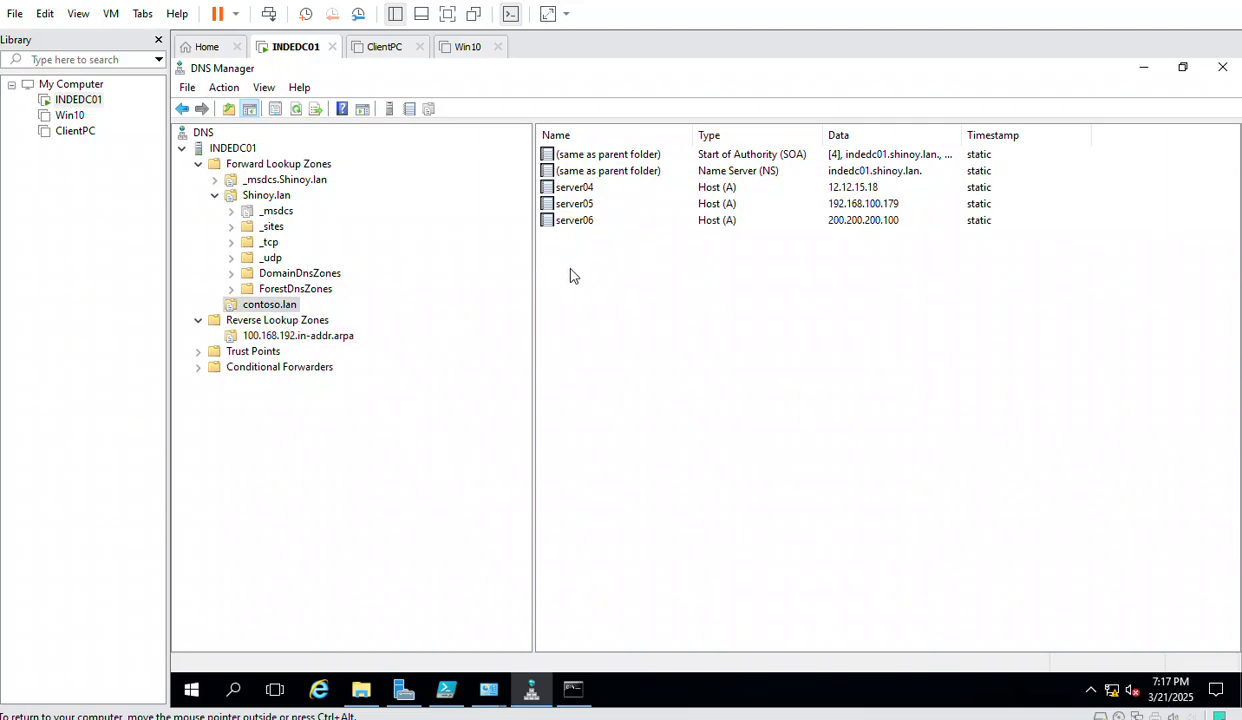
right_click(549, 265)
click(826, 270)
right_click(568, 221)
click(622, 257)
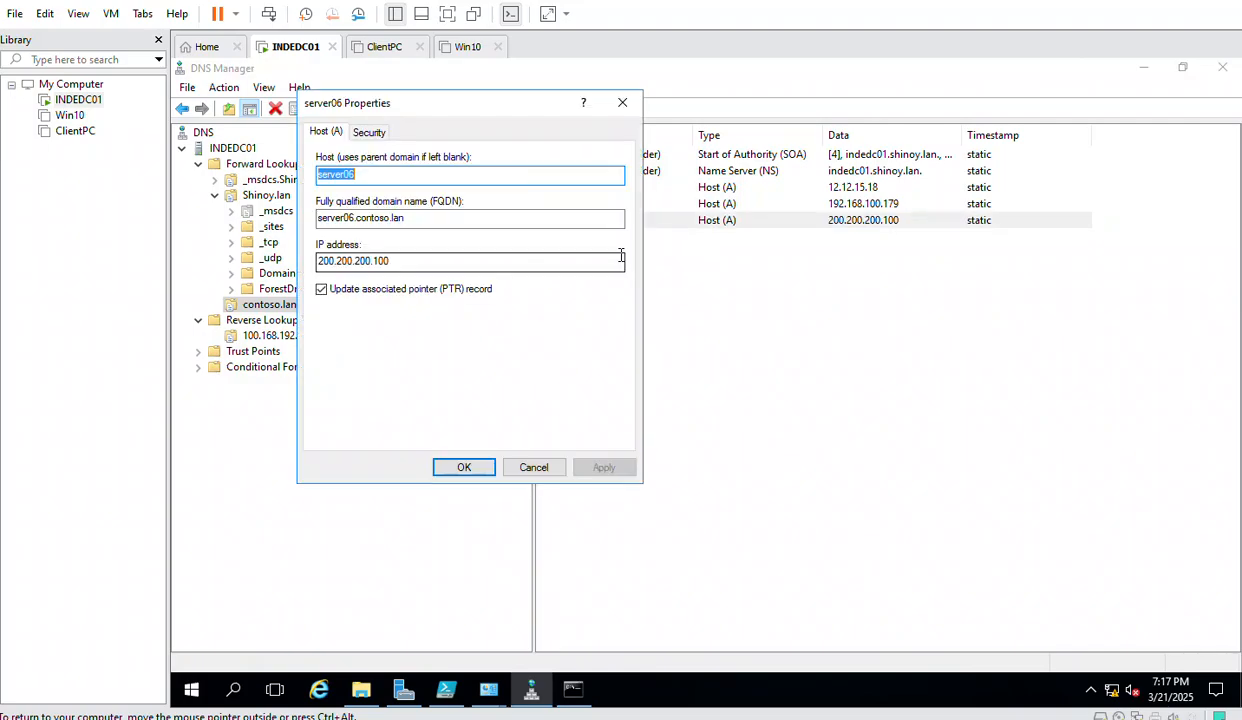
click(391, 260)
drag(391, 260, 277, 246)
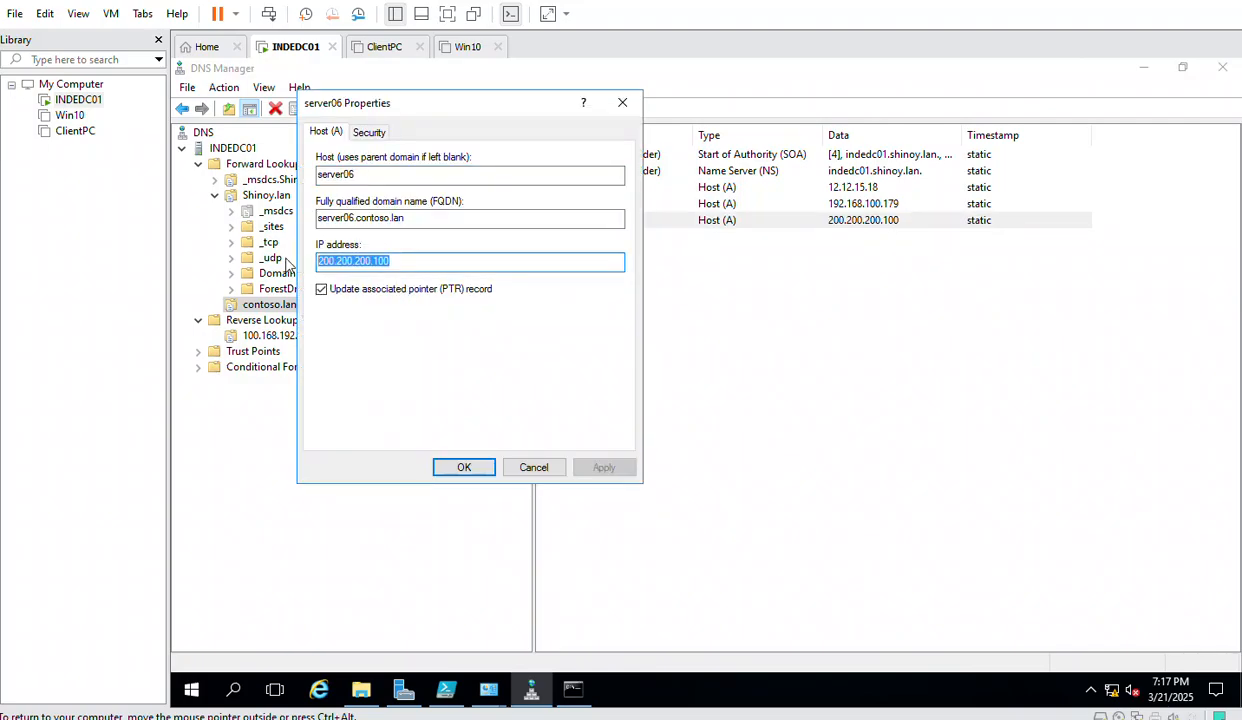
text(192.168.100.206)
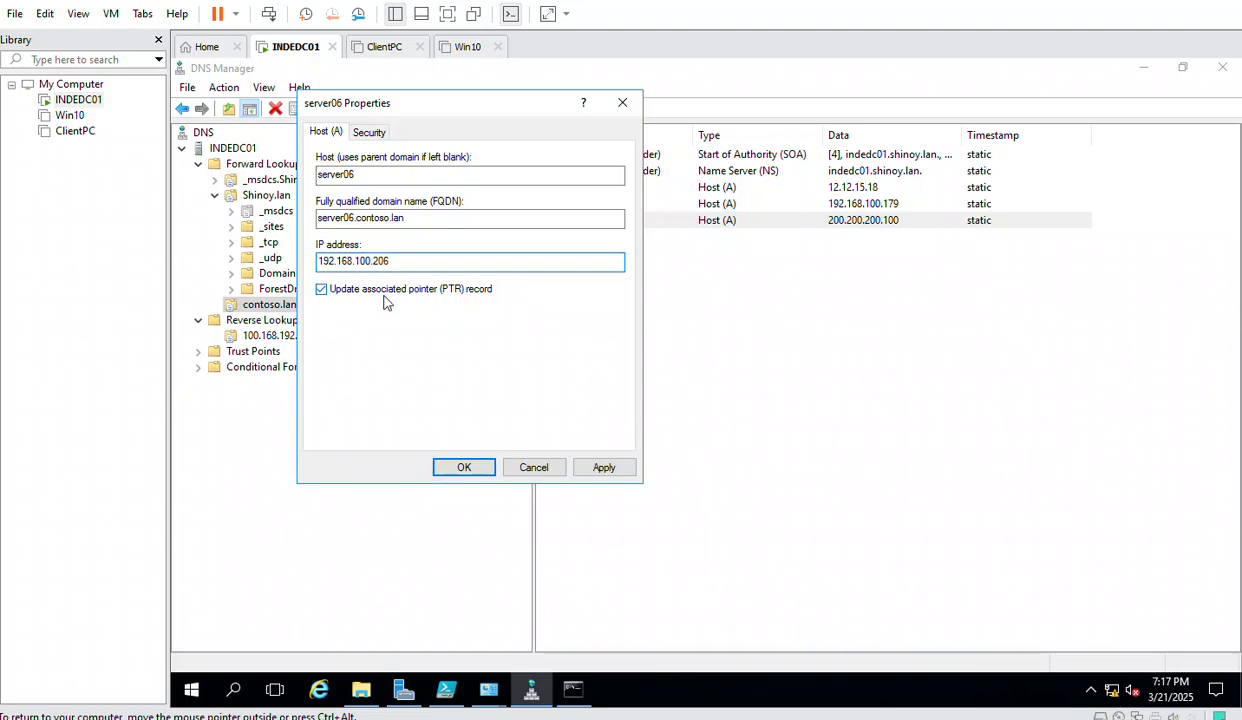
click(462, 469)
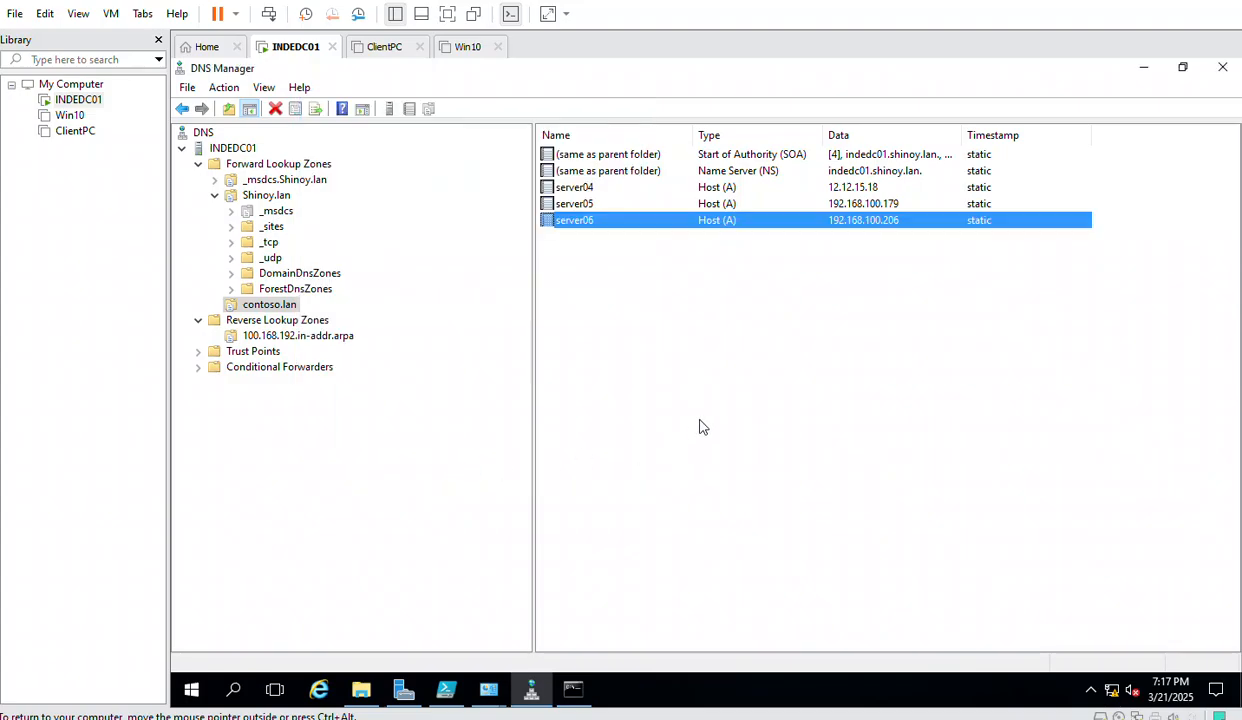
- Refresh the contoso.lan zone and the 100.168.192.in-addr.arpa reverse zone to check the pointer record for server06
right_click(709, 410)
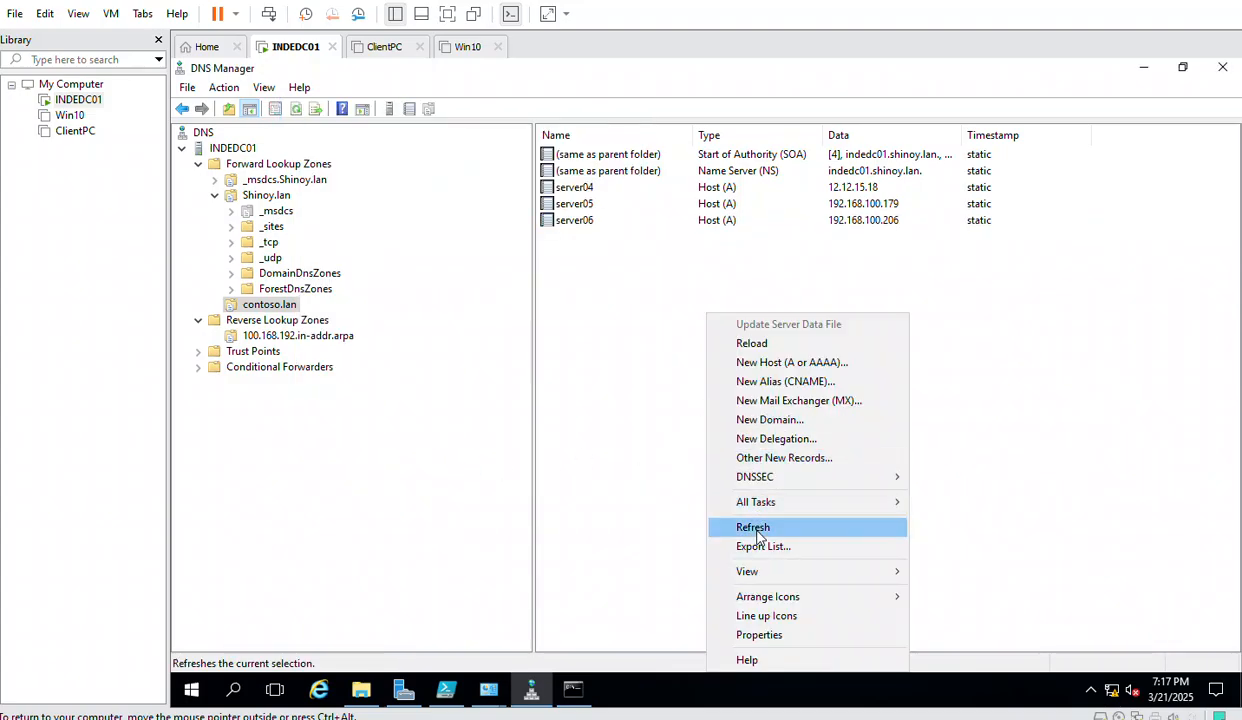
click(755, 527)
click(277, 340)
right_click(600, 301)
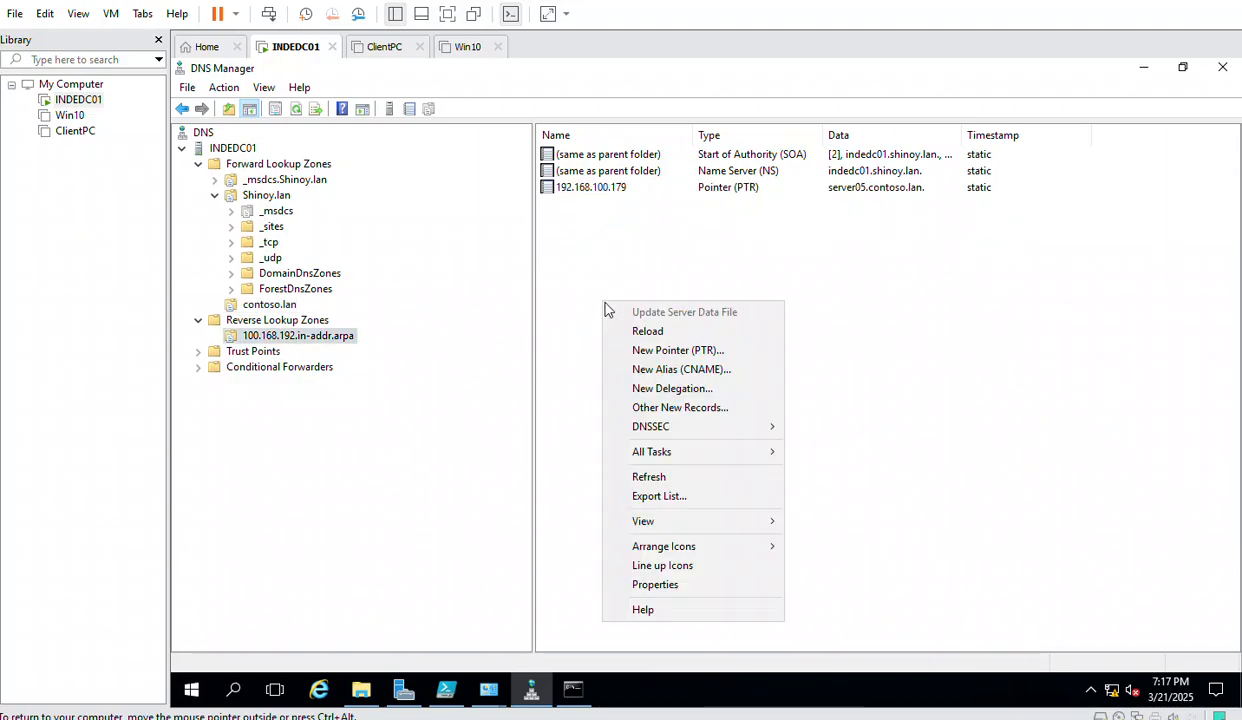
click(648, 478)
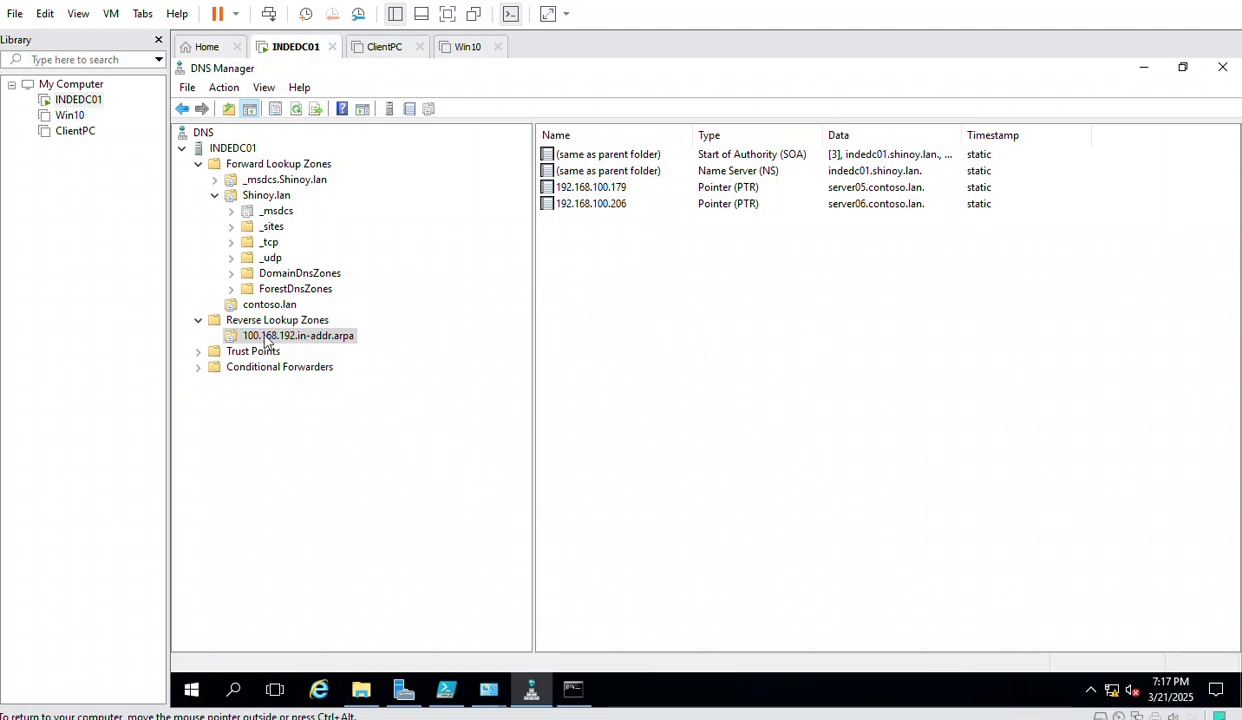
click(278, 304)
right_click(614, 279)
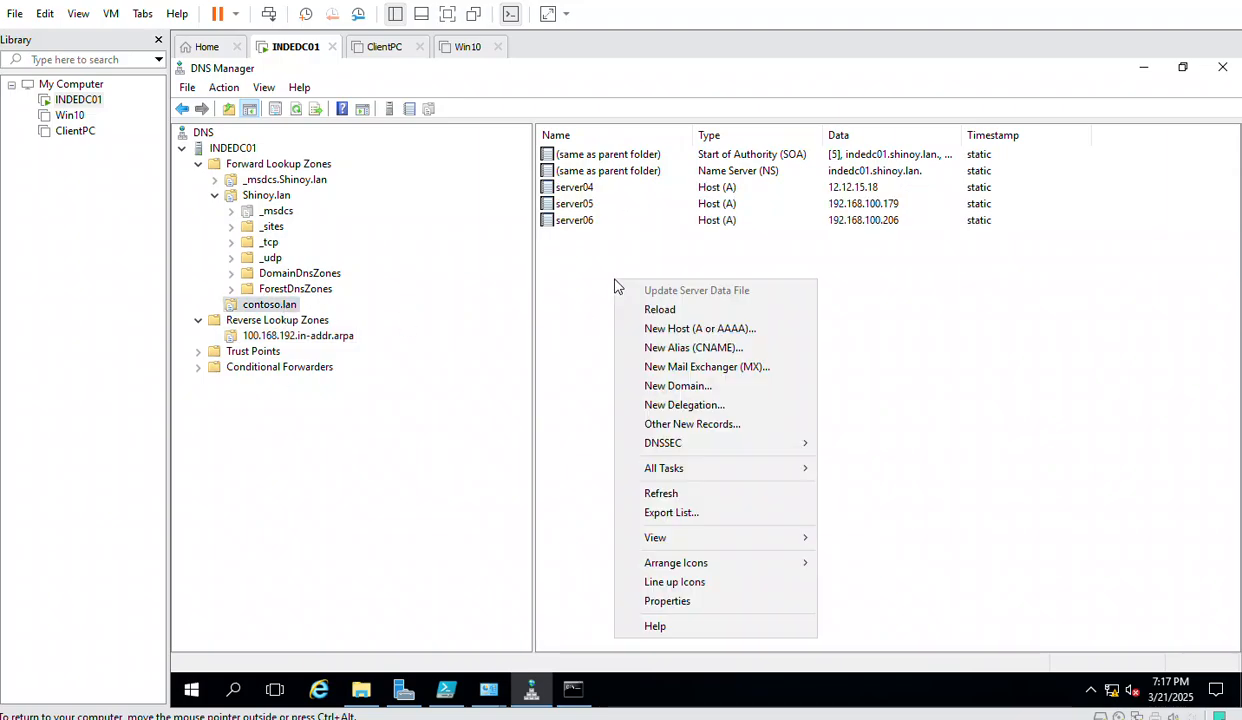
click(680, 328)
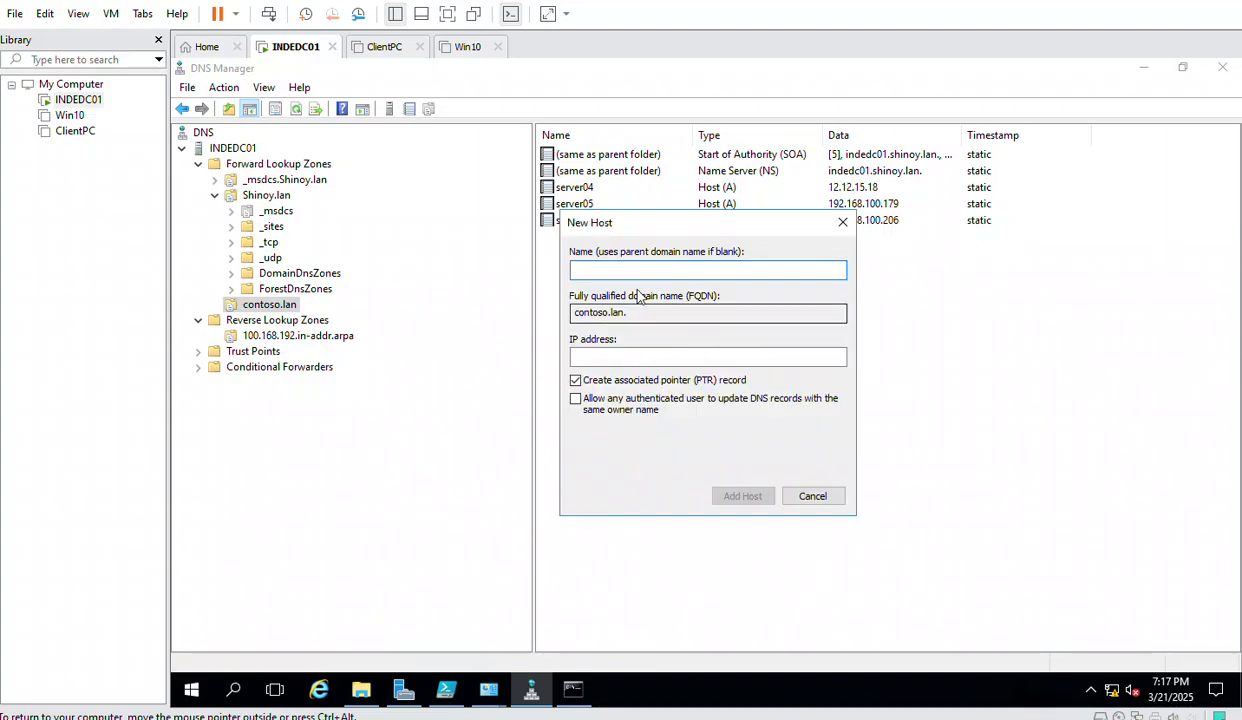
text(server)
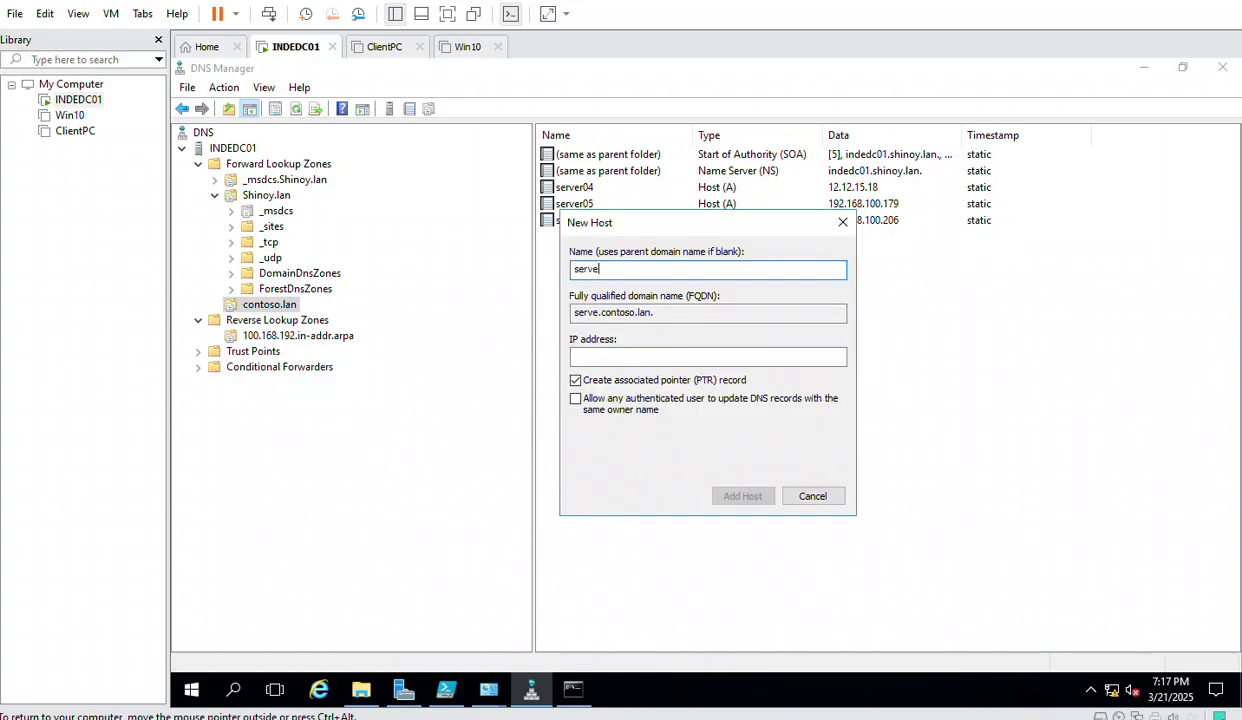
click(808, 495)
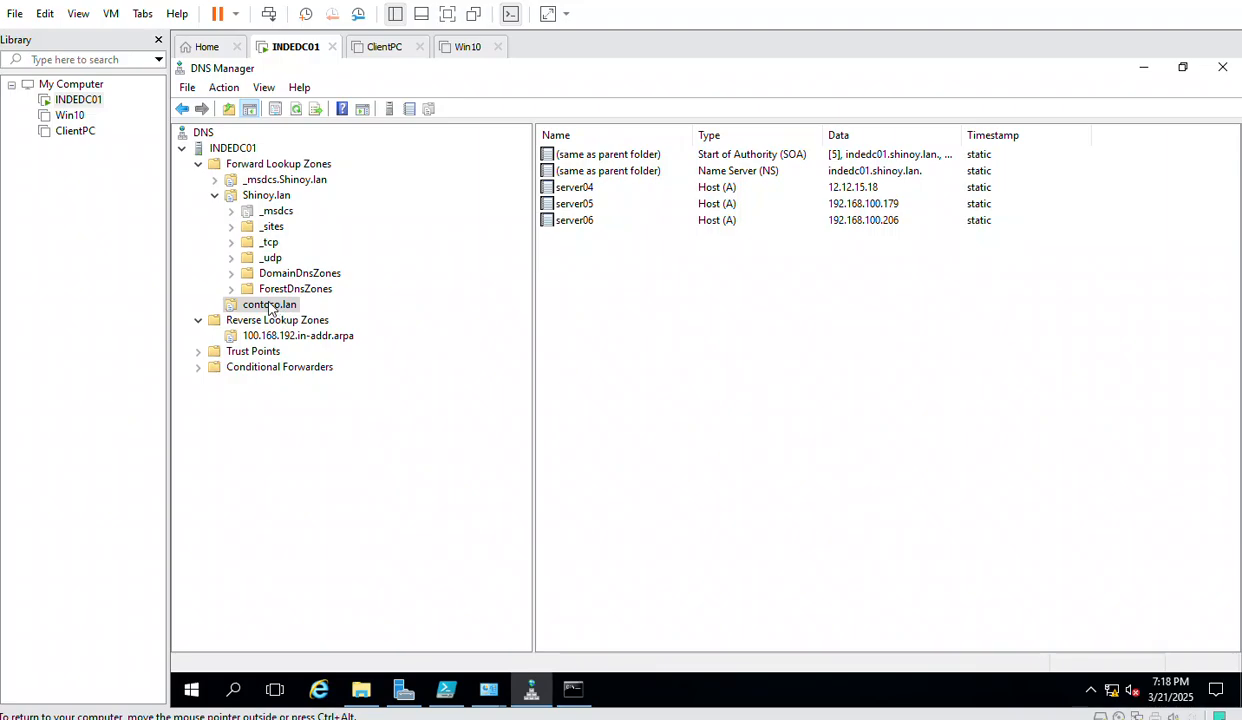
- Add a host record named server07 with IP address 192.168.100.236 to Shinoy.lan without an associated PTR record, and close the New Host dialog
right_click(266, 196)
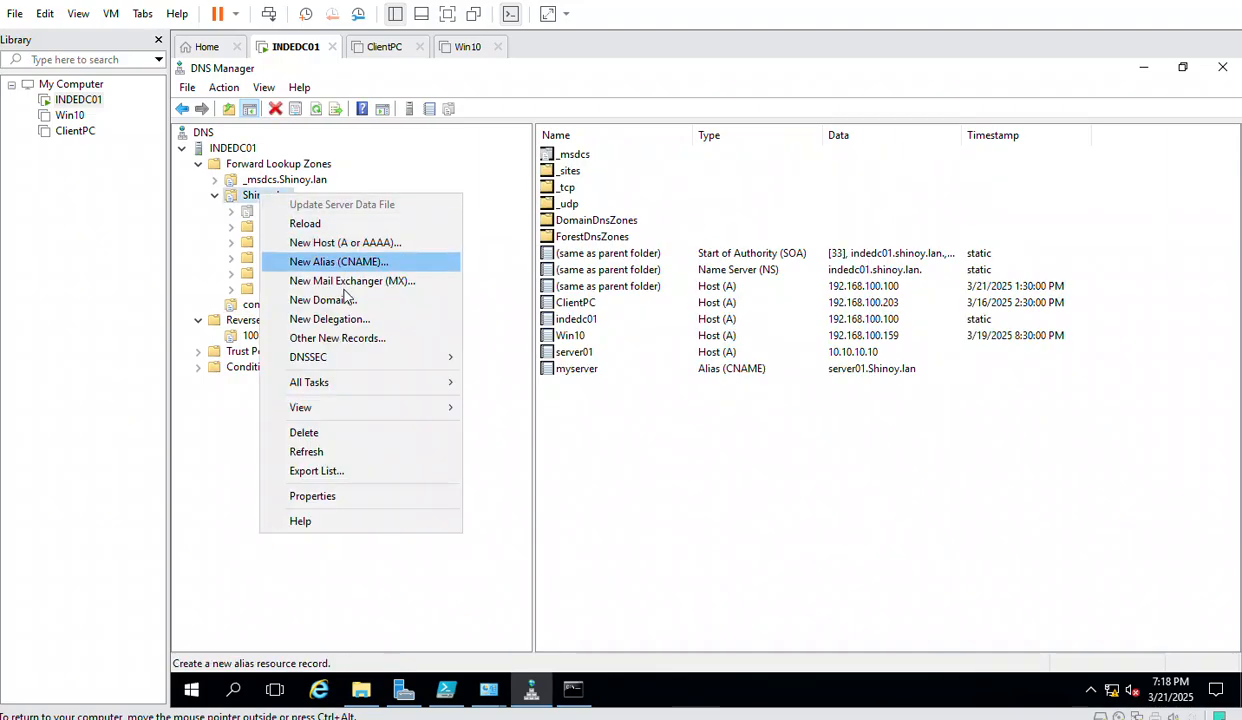
click(360, 244)
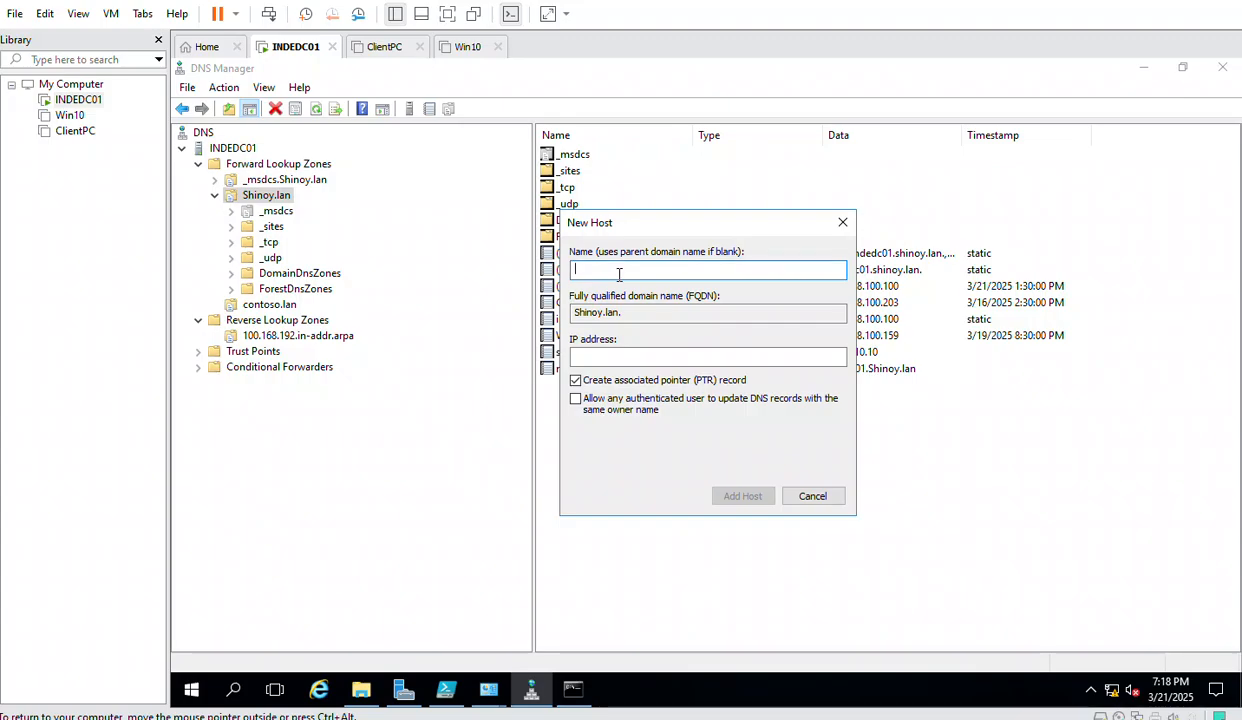
text(server07)
key(Tab)
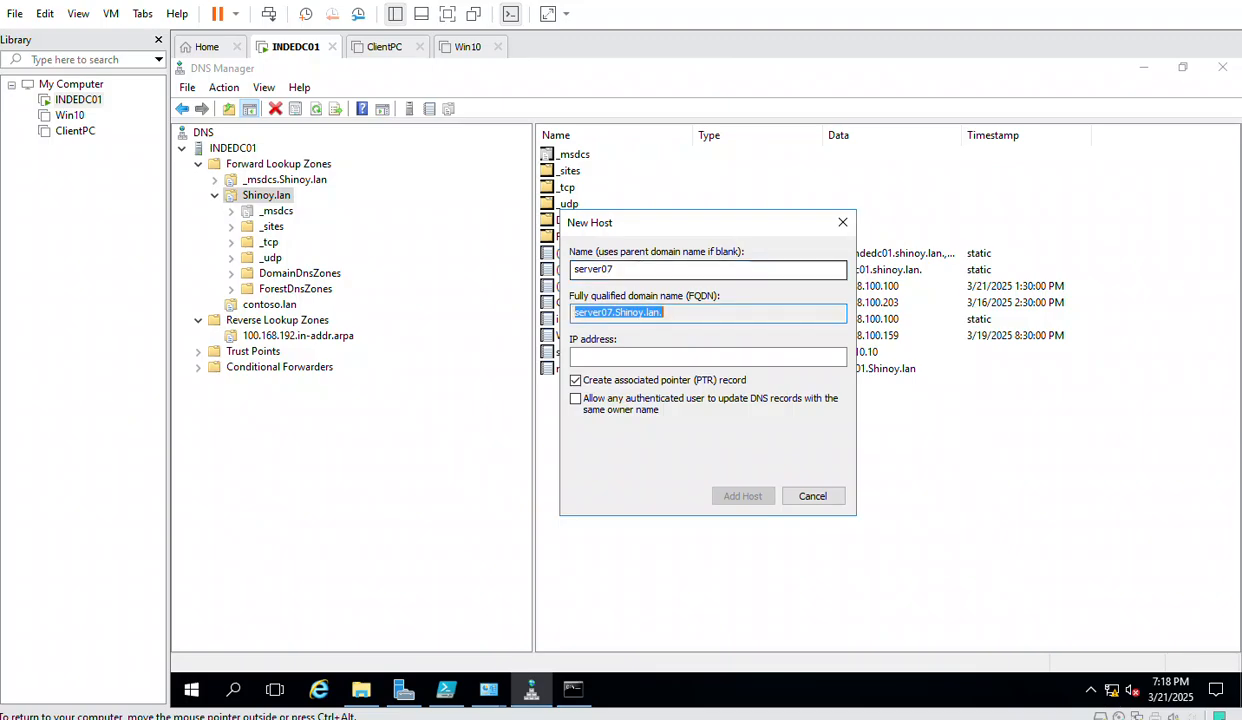
key(Tab)
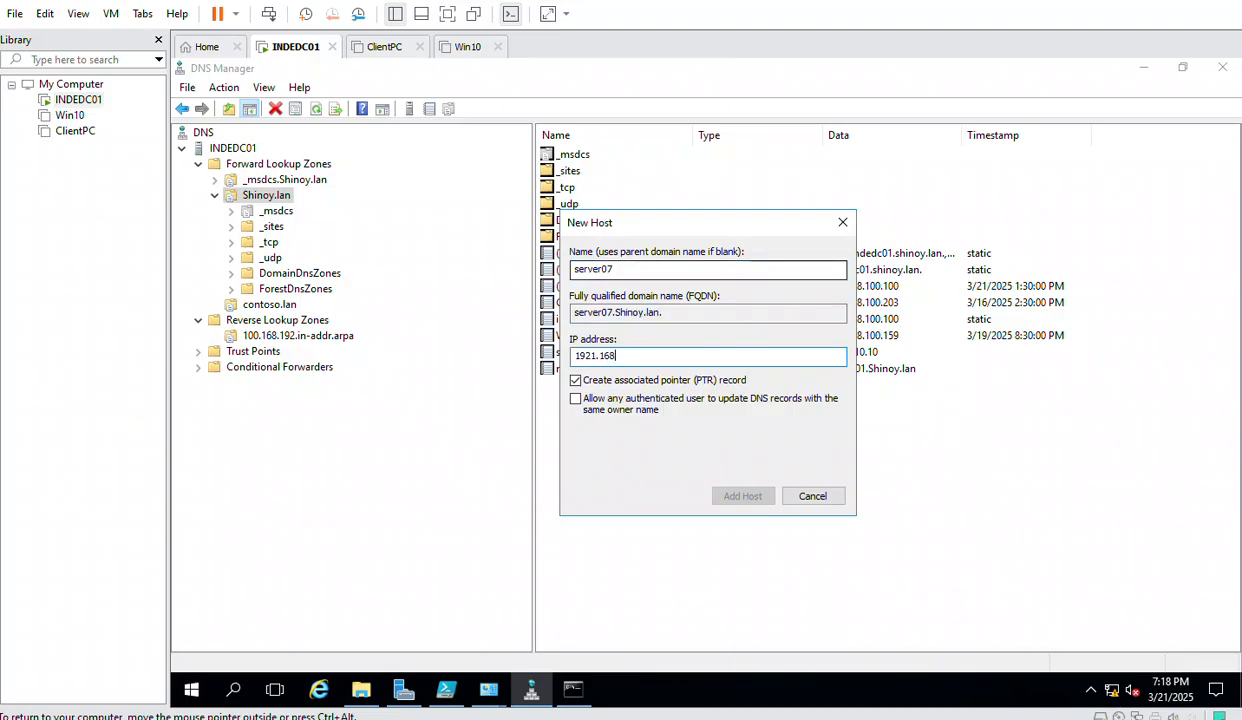
text(1921.168.100.236)
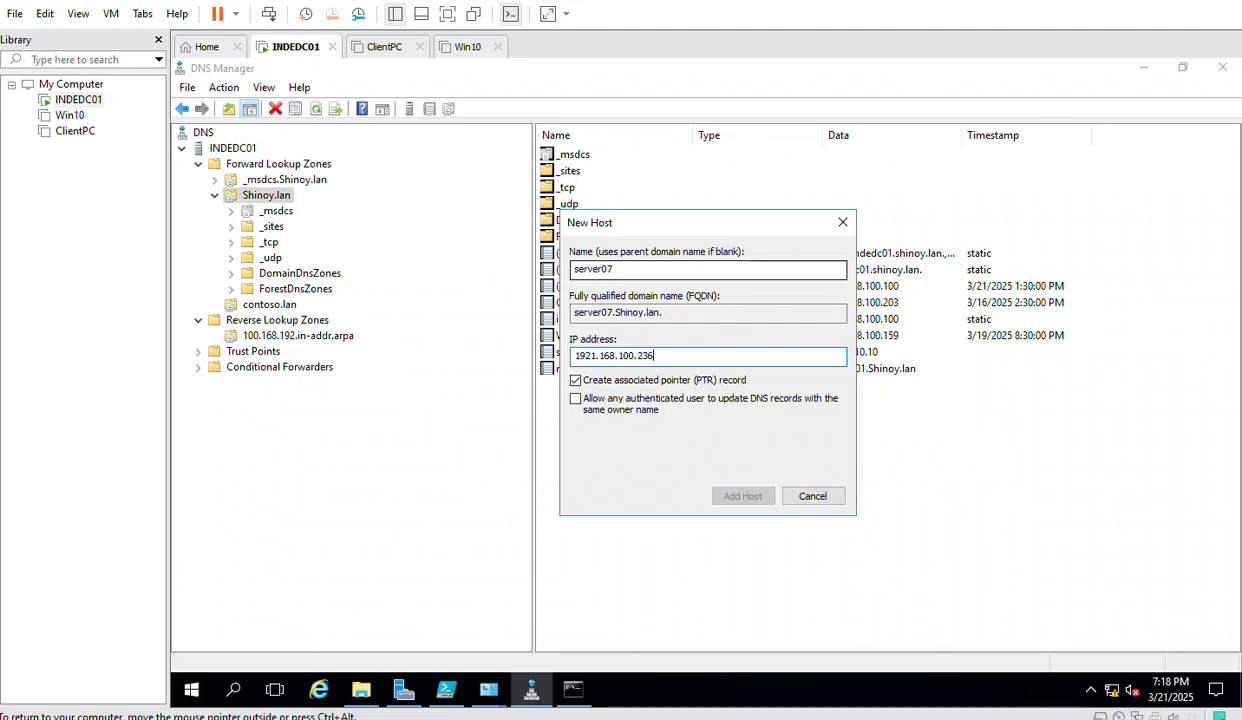
click(585, 380)
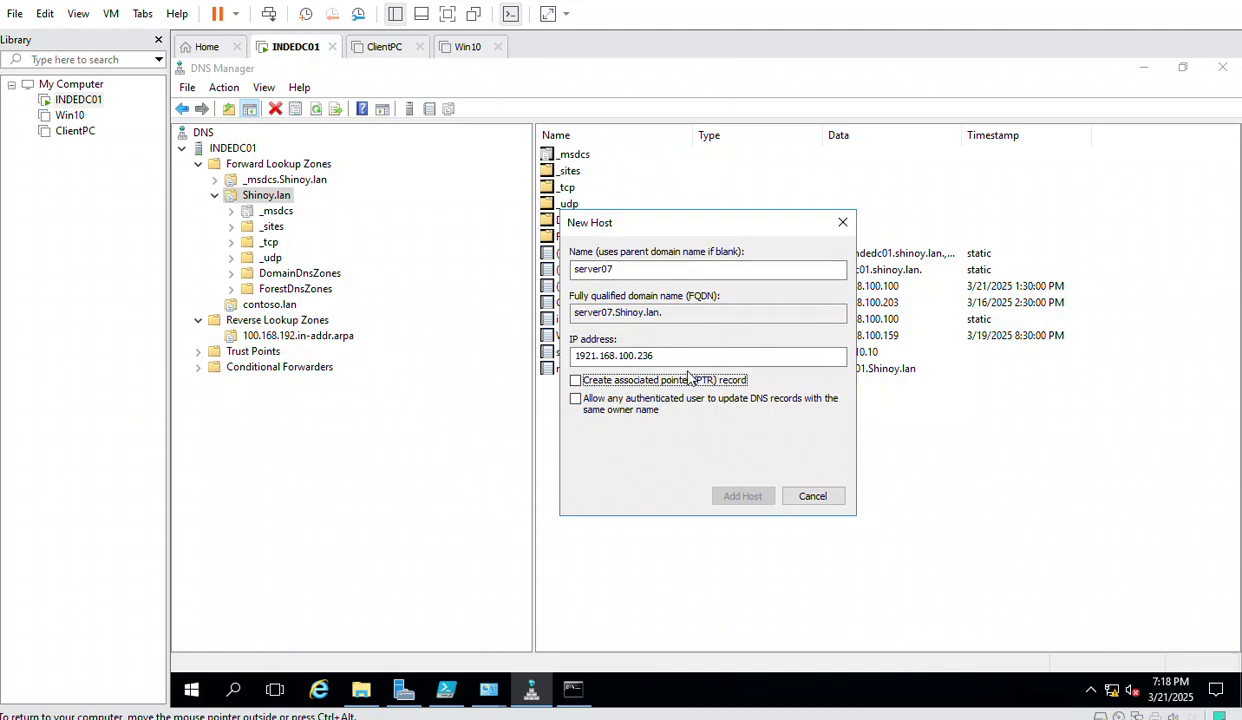
click(598, 363)
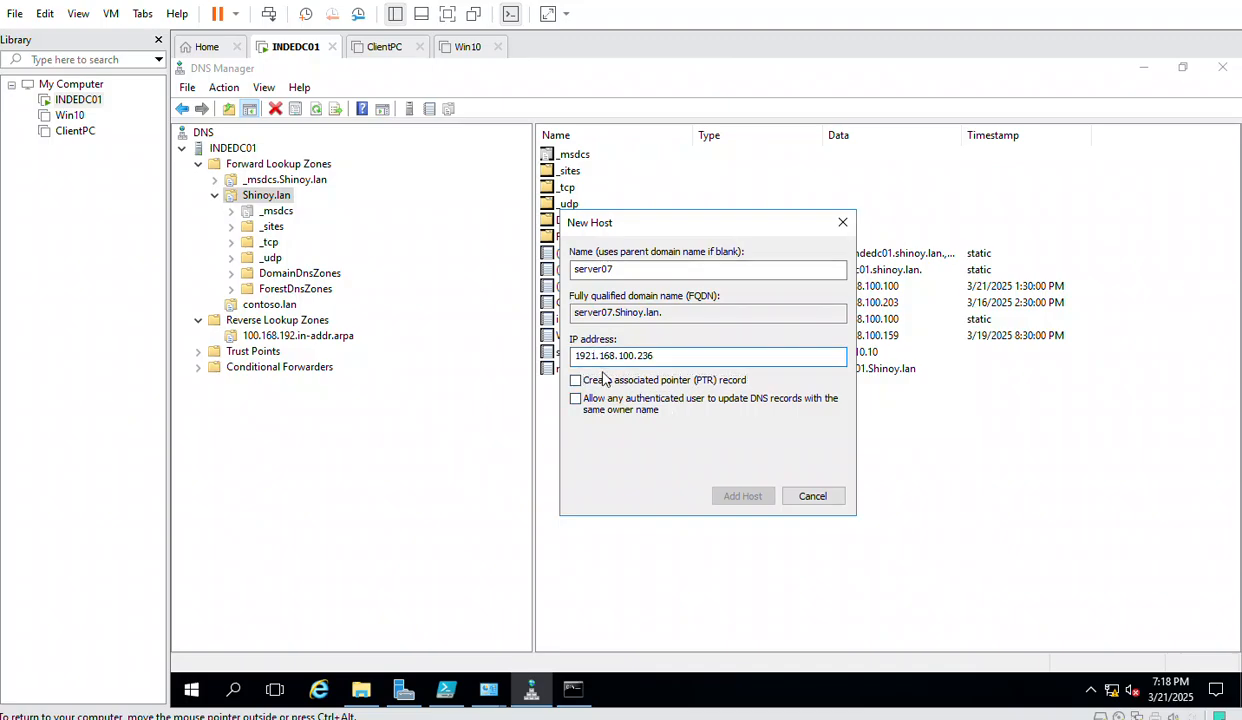
key(BackSpace)
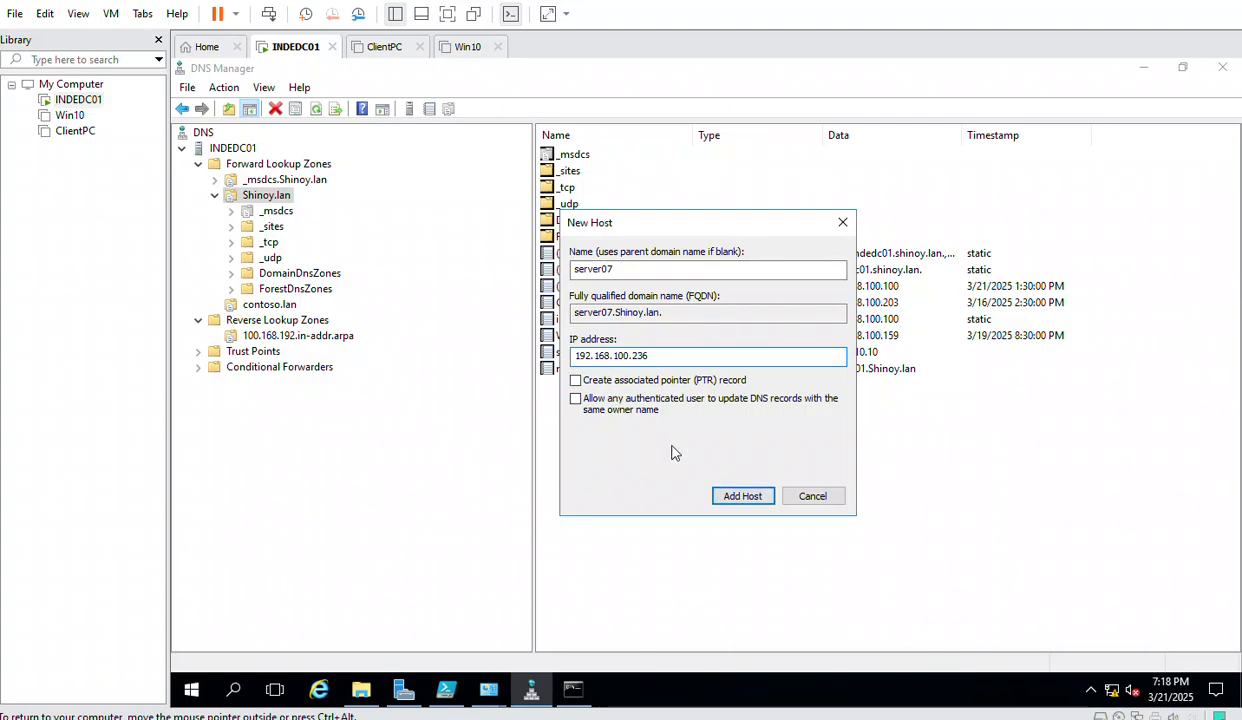
click(743, 495)
click(835, 437)
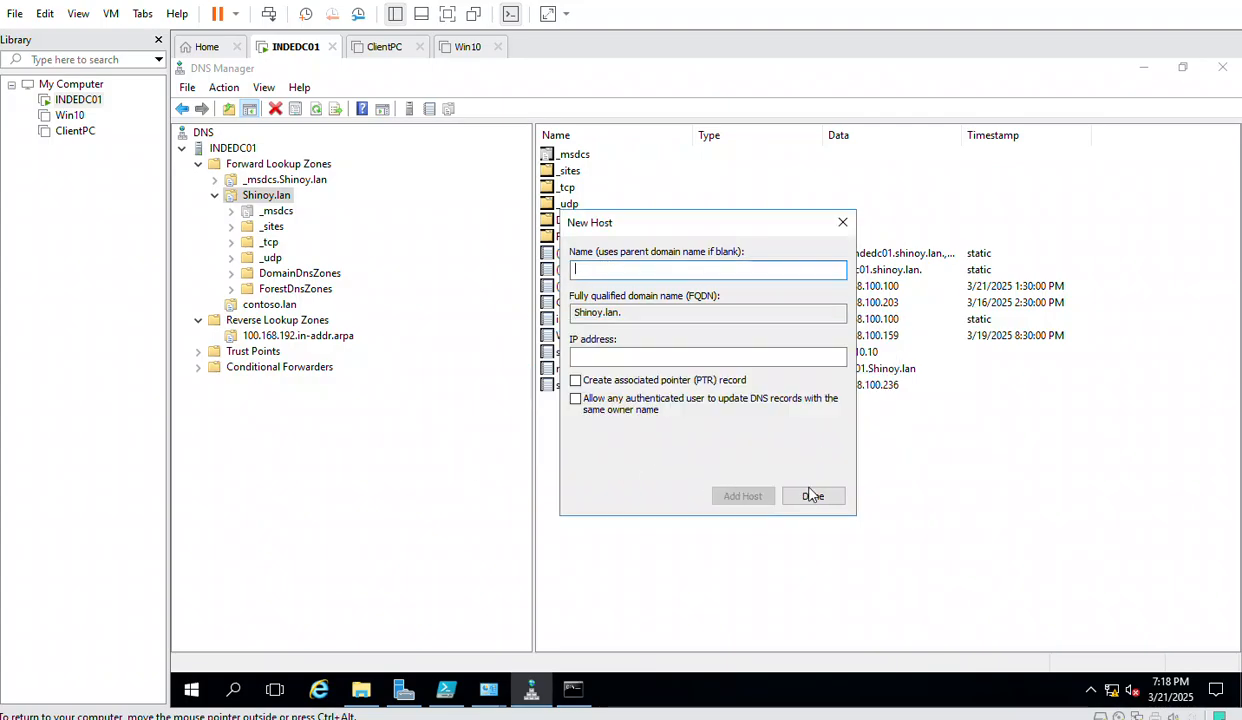
click(812, 495)
- Check the 100.168.192.in-addr.arpa reverse zone for a server07 pointer and select the server07 host record in Shinoy.lan
click(289, 337)
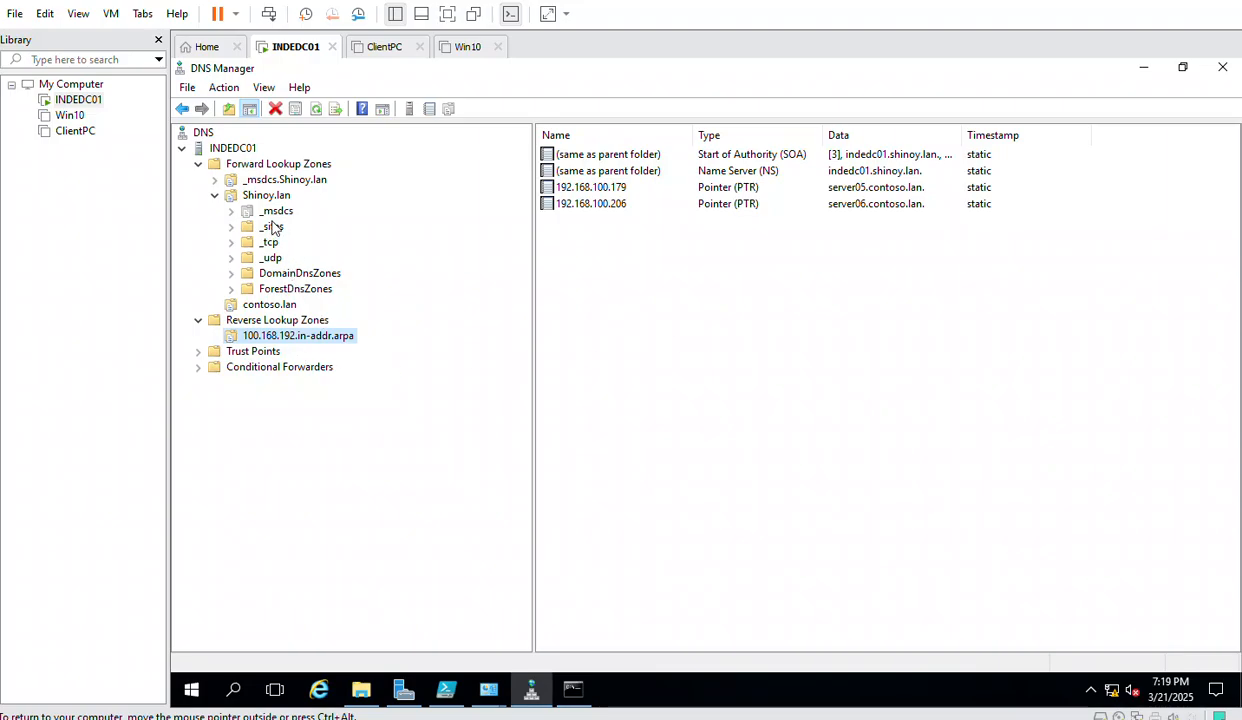
click(266, 195)
click(575, 387)
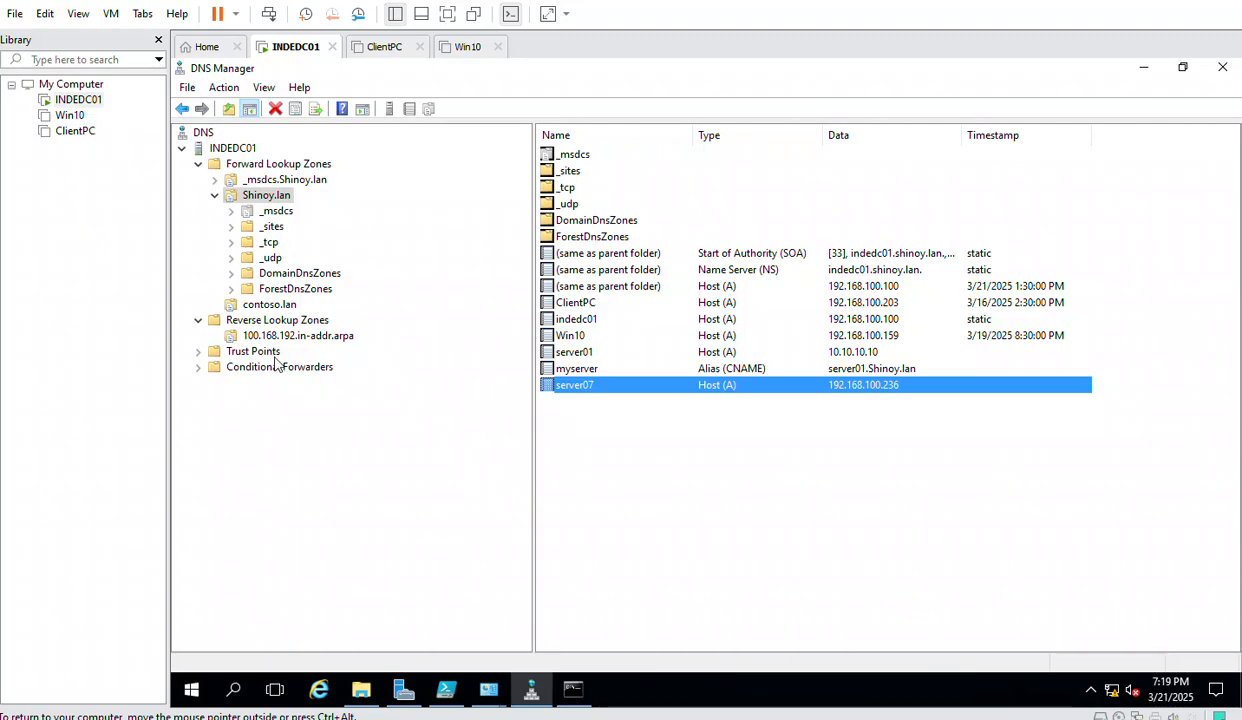
- Start a new pointer (PTR) record in the 100.168.192.in-addr.arpa reverse zone with host IP address 192.168.100.236
click(266, 322)
right_click(266, 328)
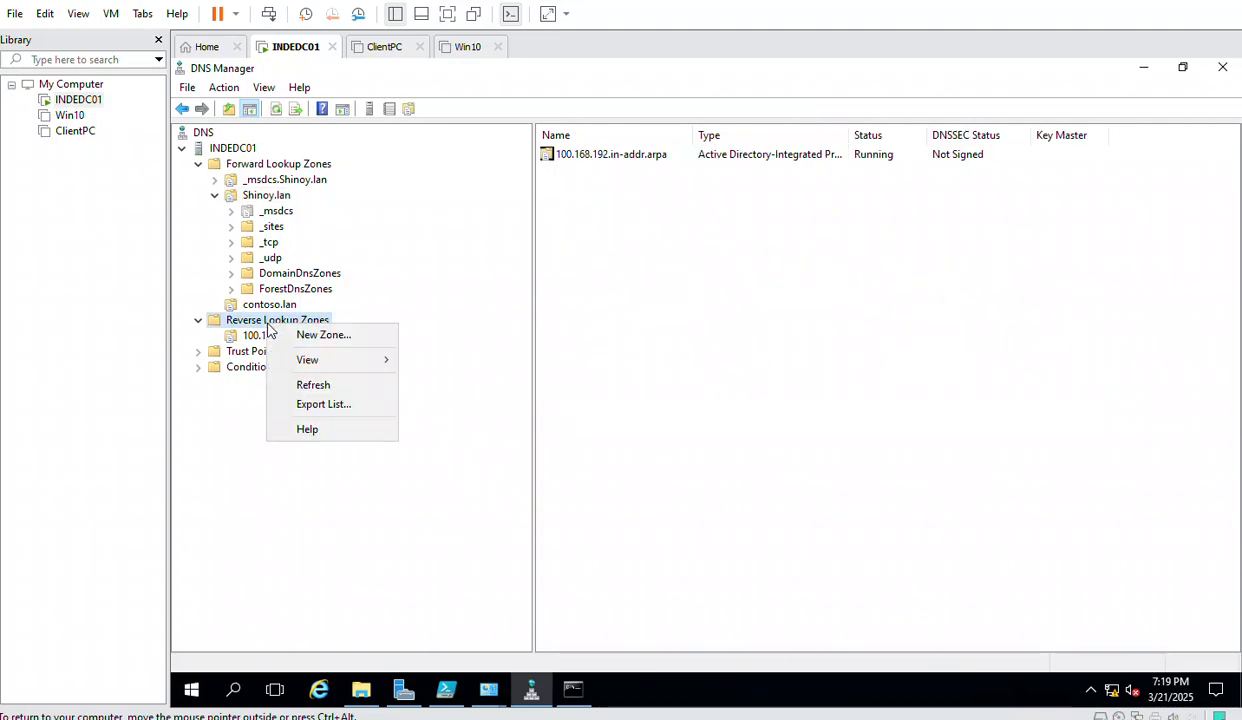
click(588, 380)
click(258, 337)
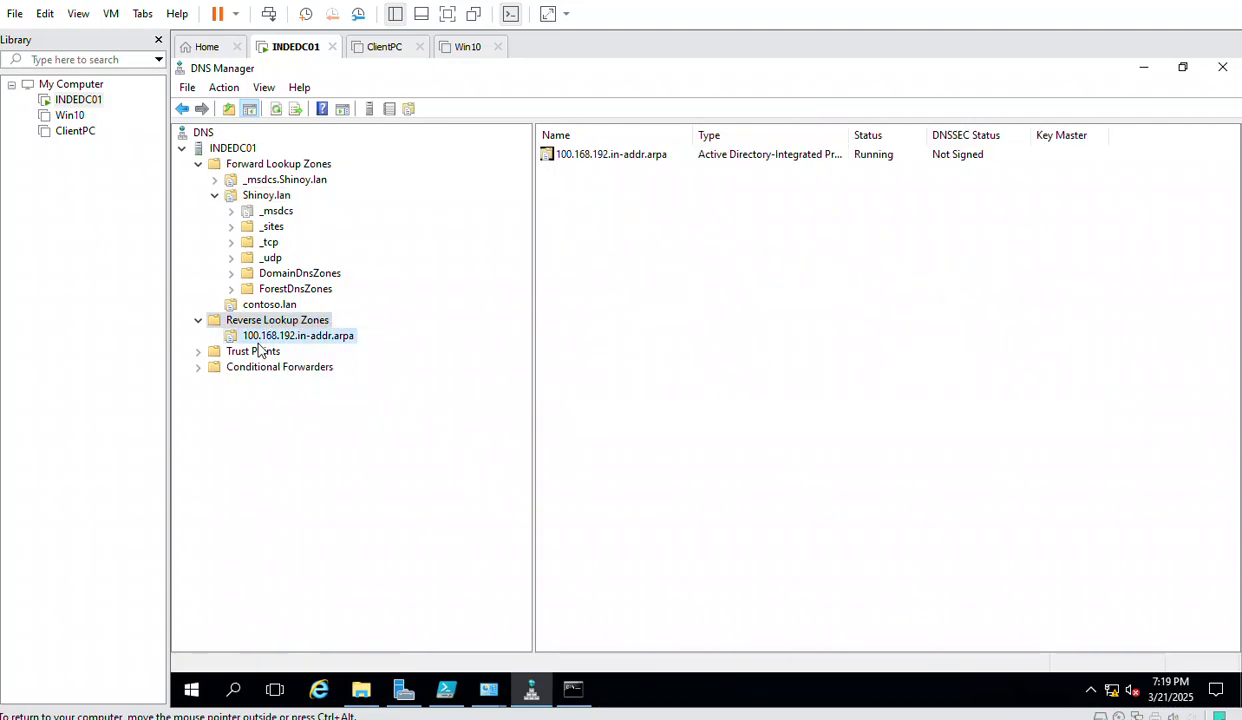
right_click(261, 341)
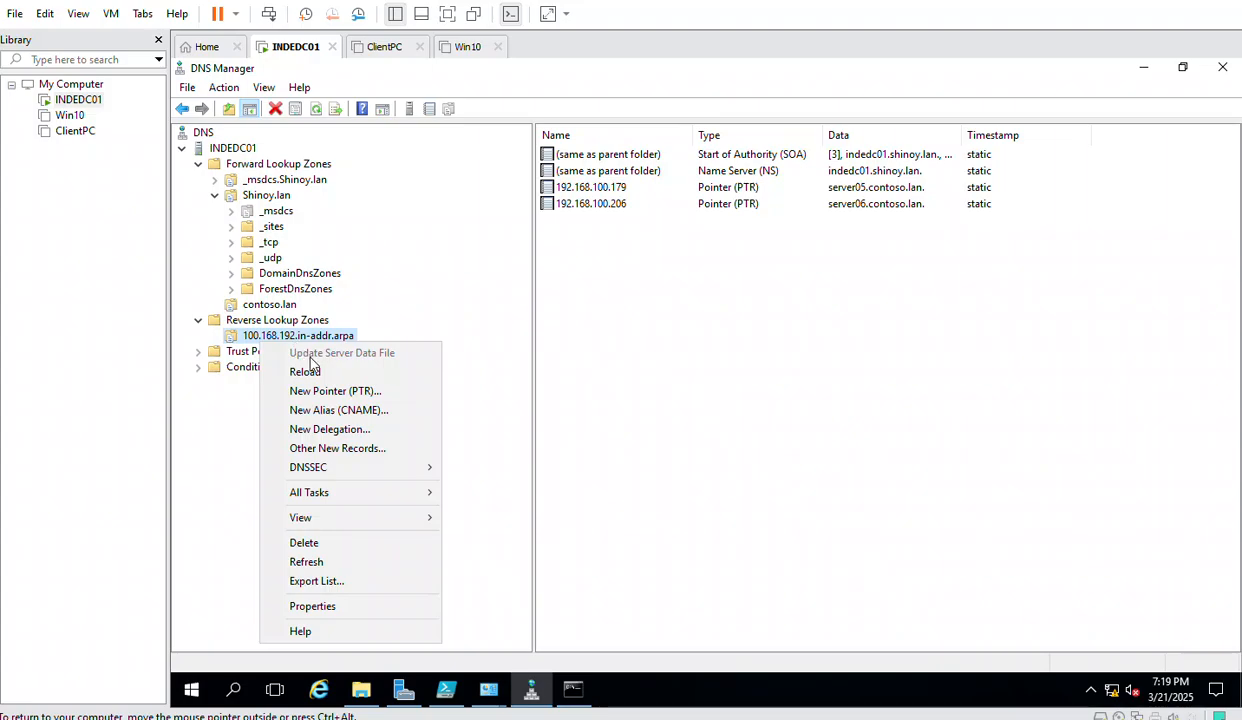
click(322, 392)
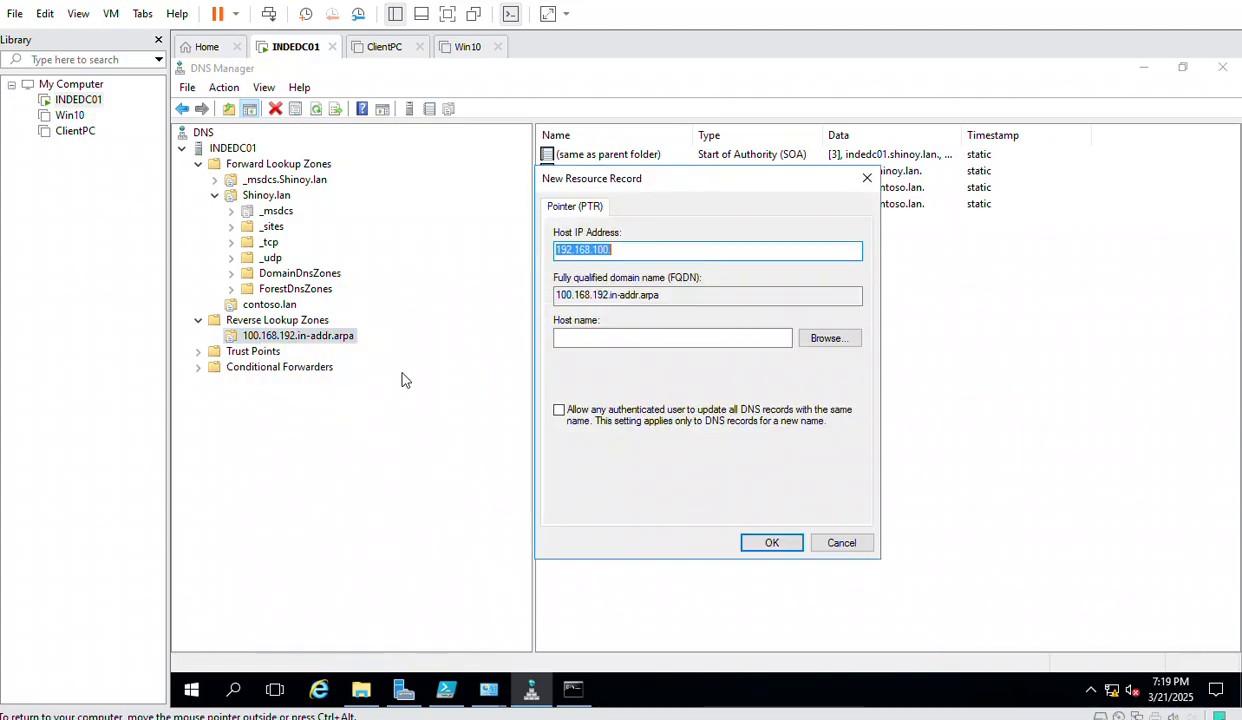
click(628, 252)
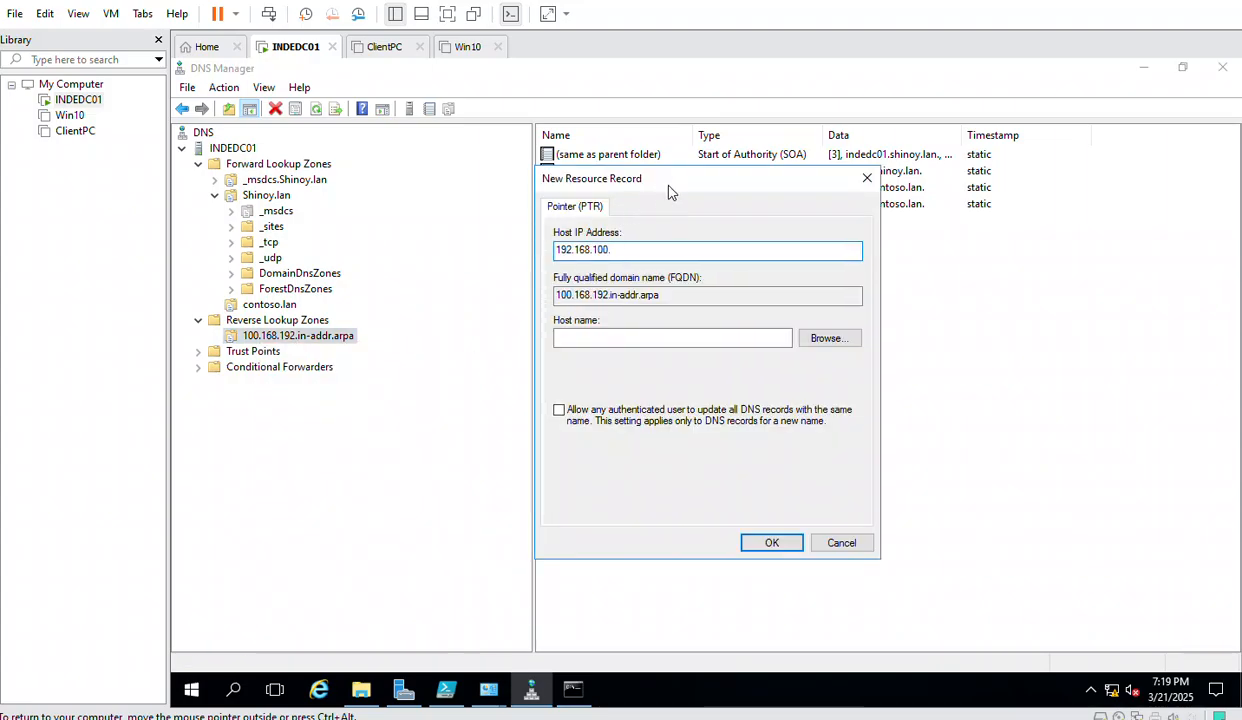
drag(648, 180, 764, 234)
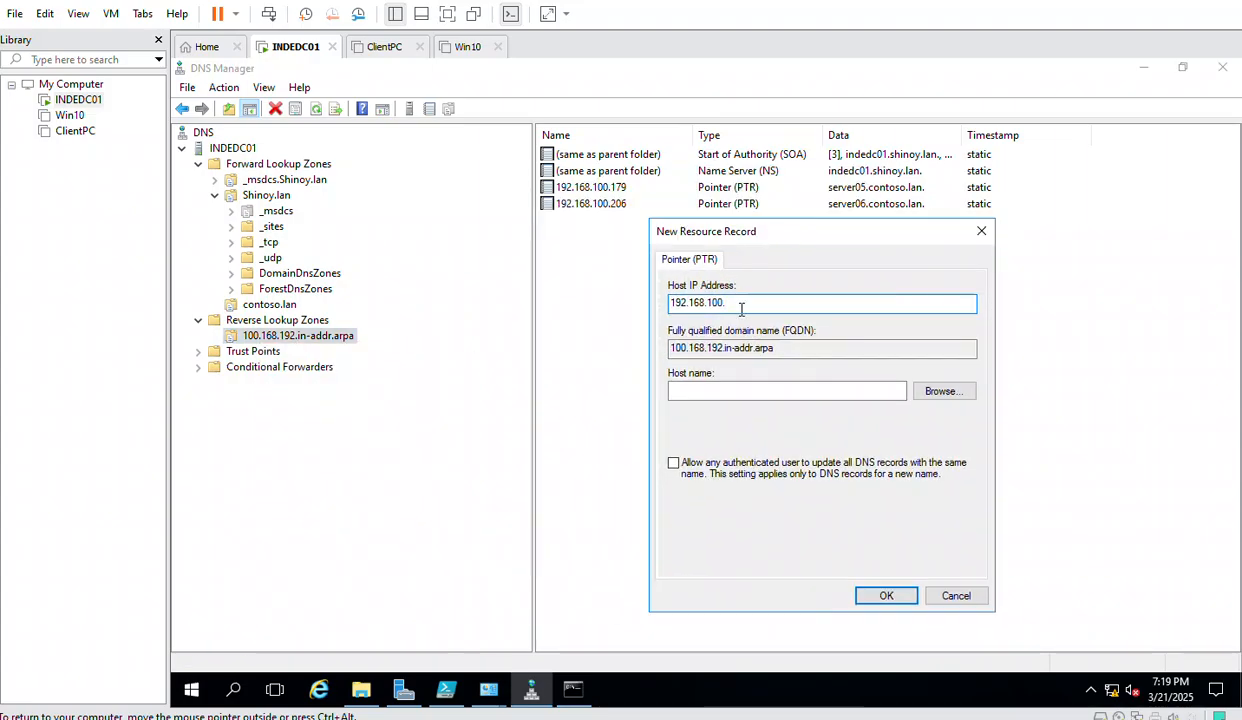
text(236)
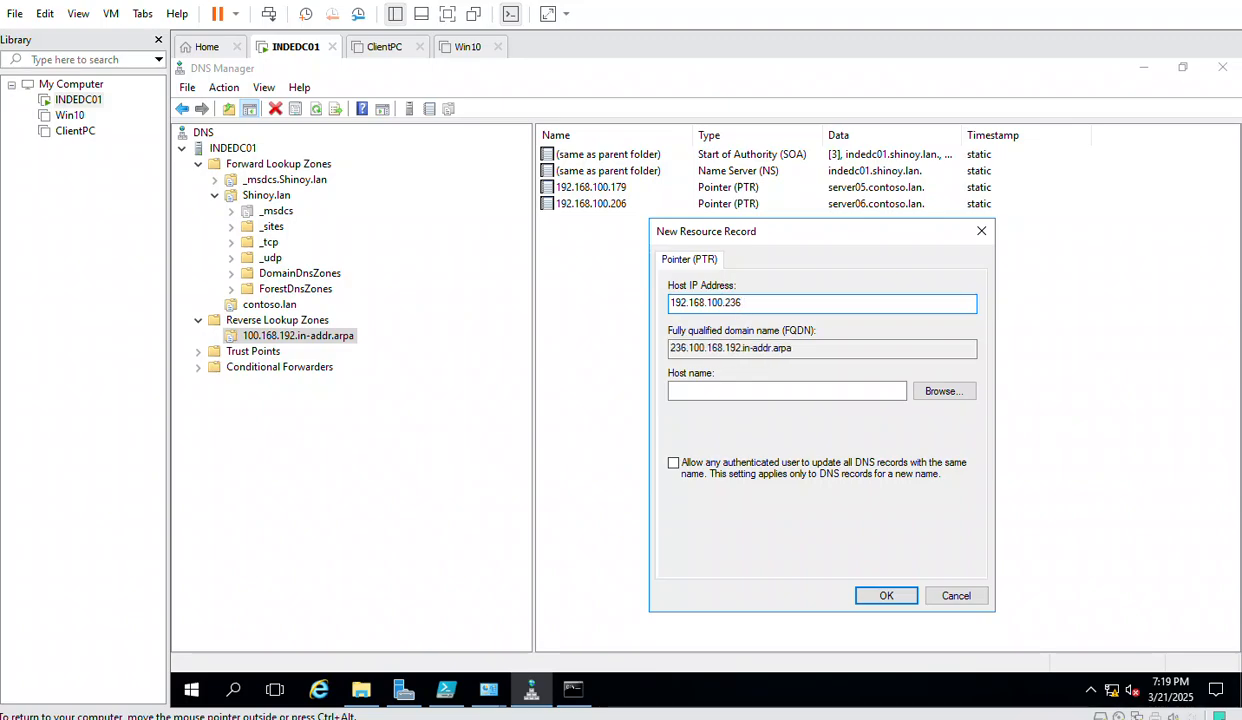
- Browse the Shinoy.lan forward zone for the server07 host record, use it as the pointer's host name, and create the record
click(940, 392)
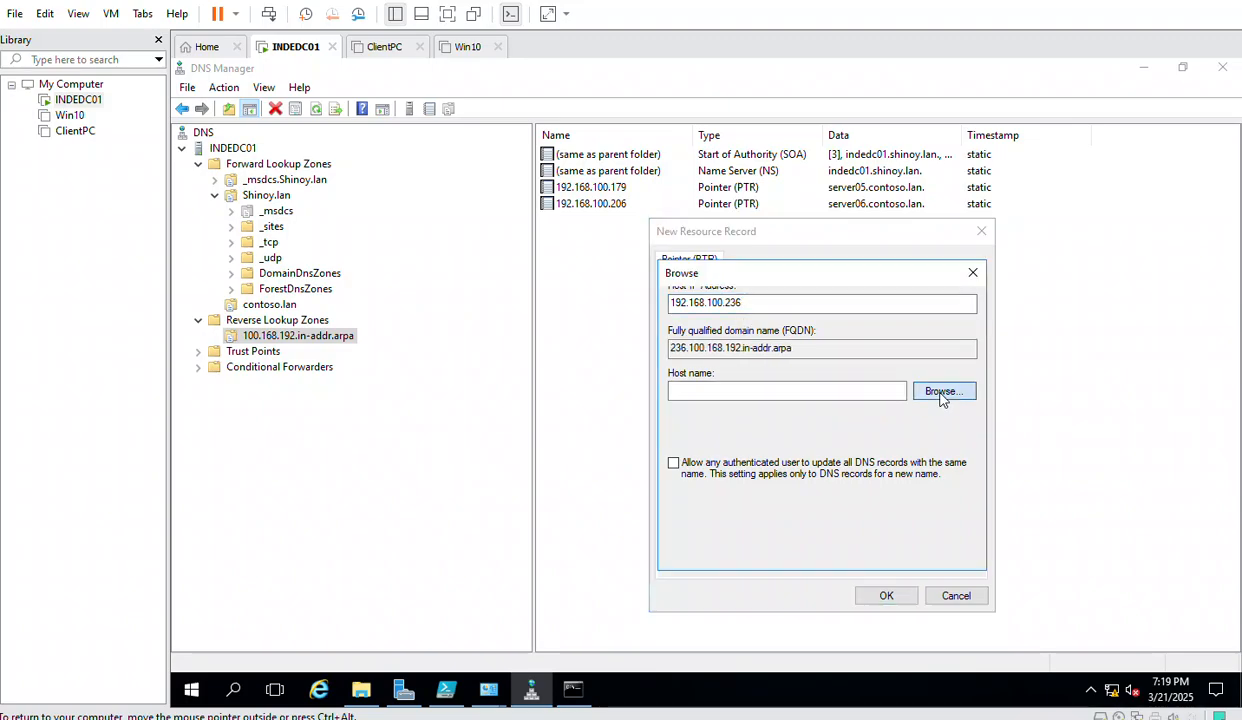
double_click(712, 376)
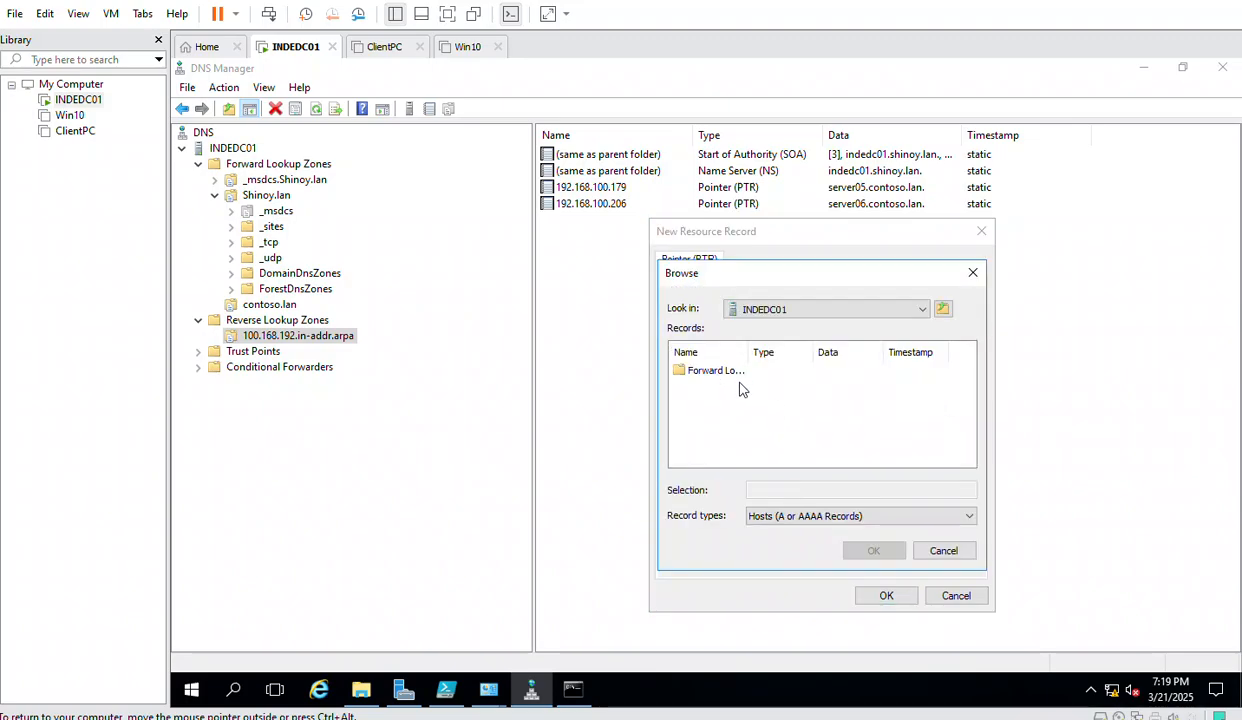
double_click(717, 372)
double_click(702, 386)
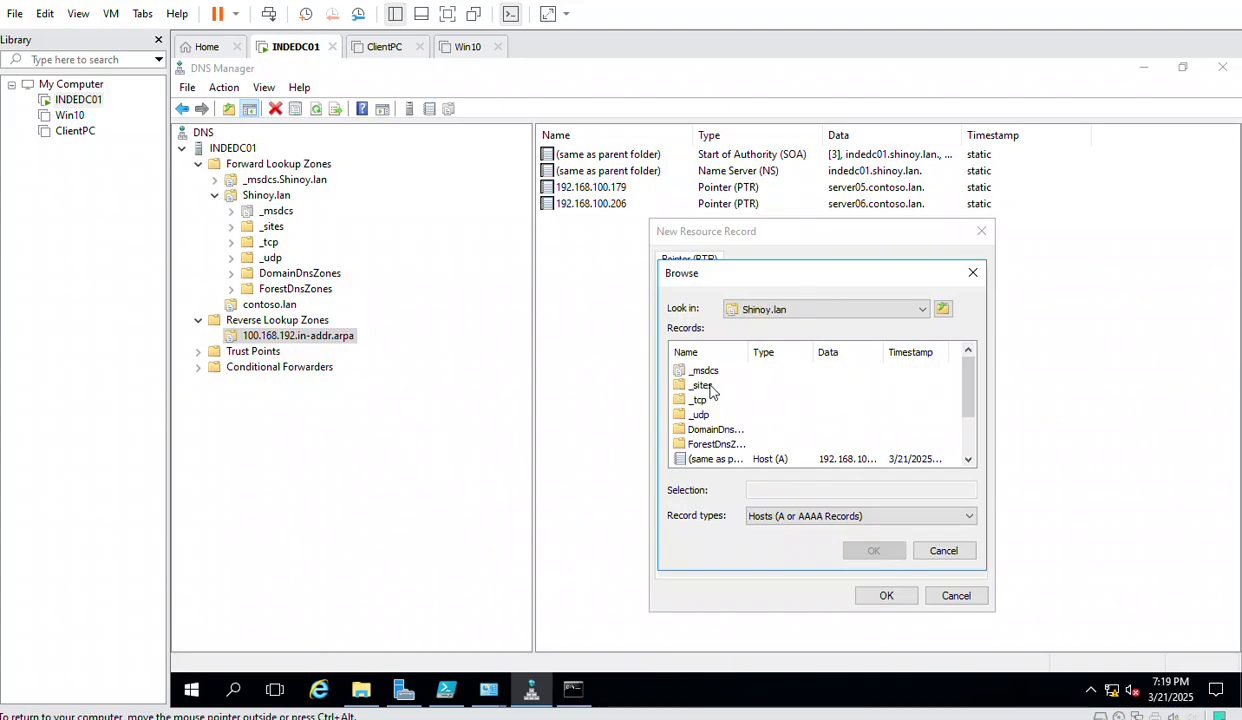
scroll(731, 395, down, 2)
click(722, 459)
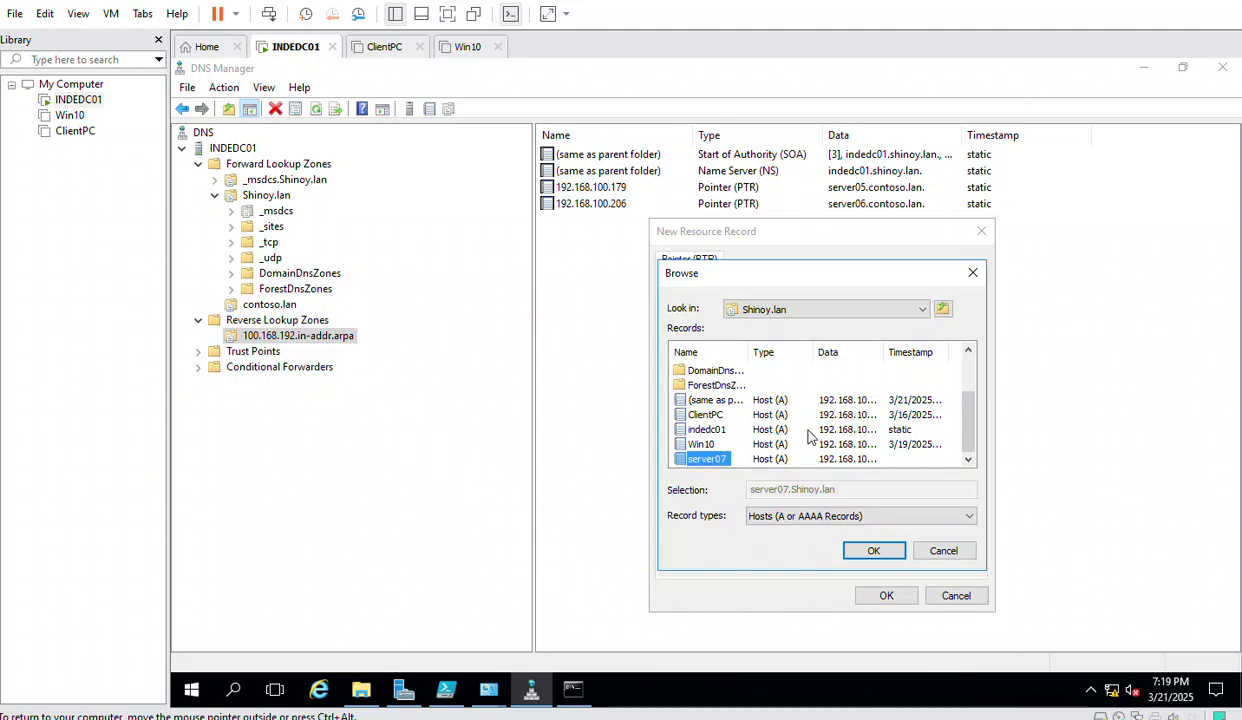
click(870, 550)
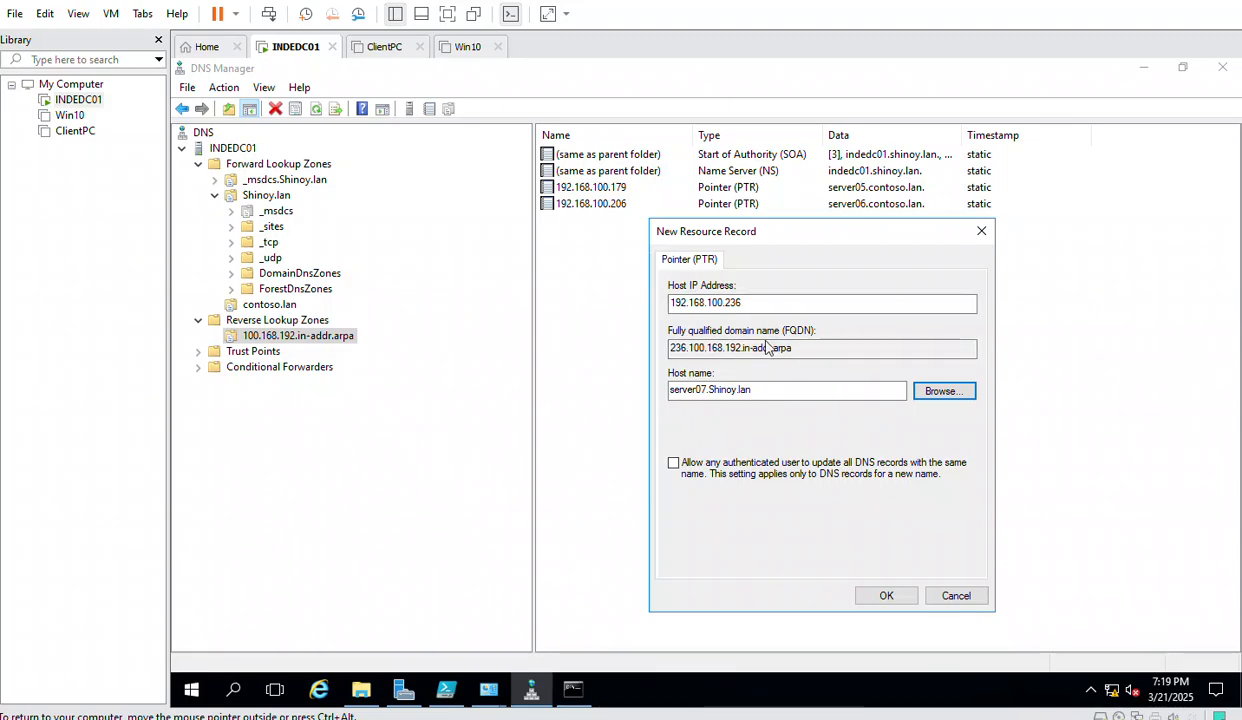
click(884, 595)
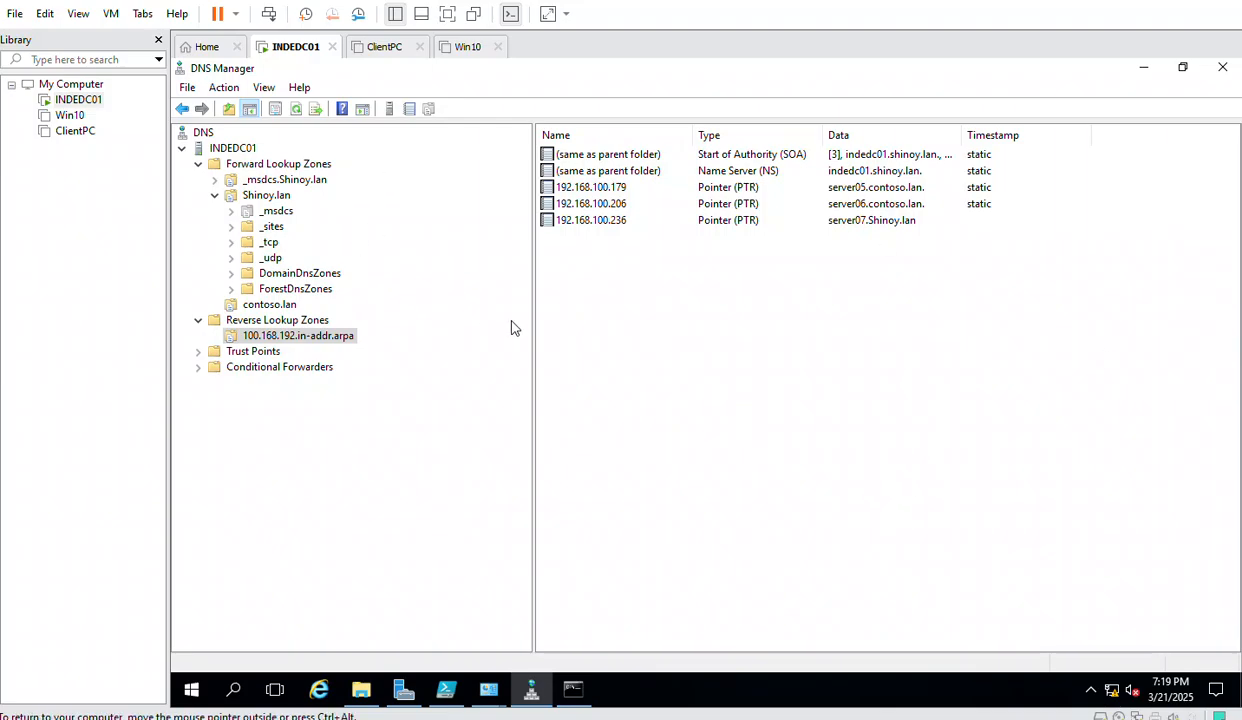
- Refresh the 100.168.192.in-addr.arpa zone and check the pointer record for server07
click(295, 109)
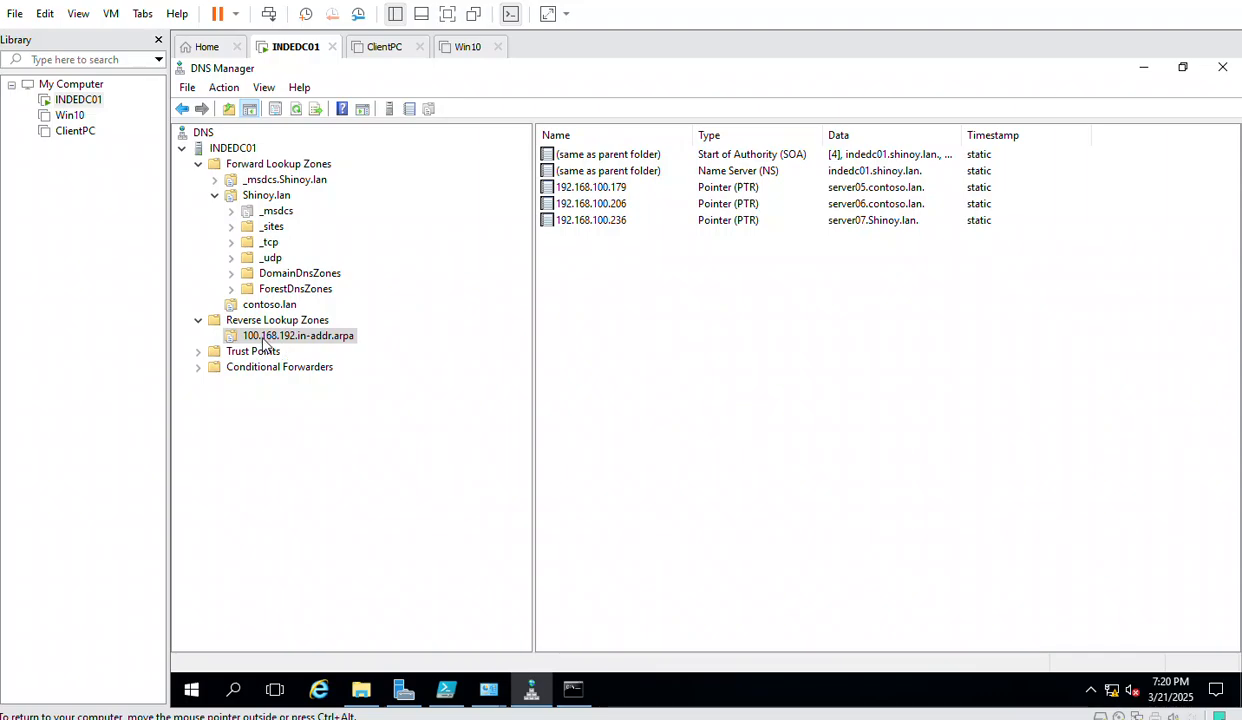
click(566, 220)
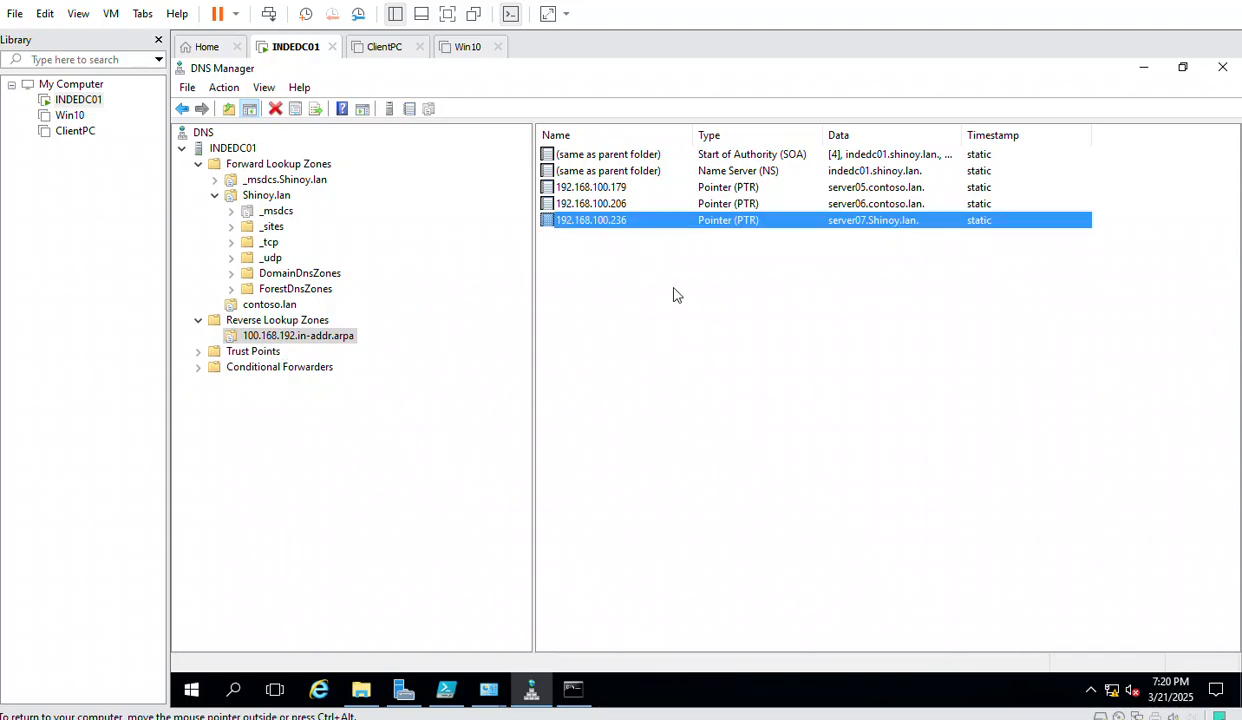
click(717, 370)
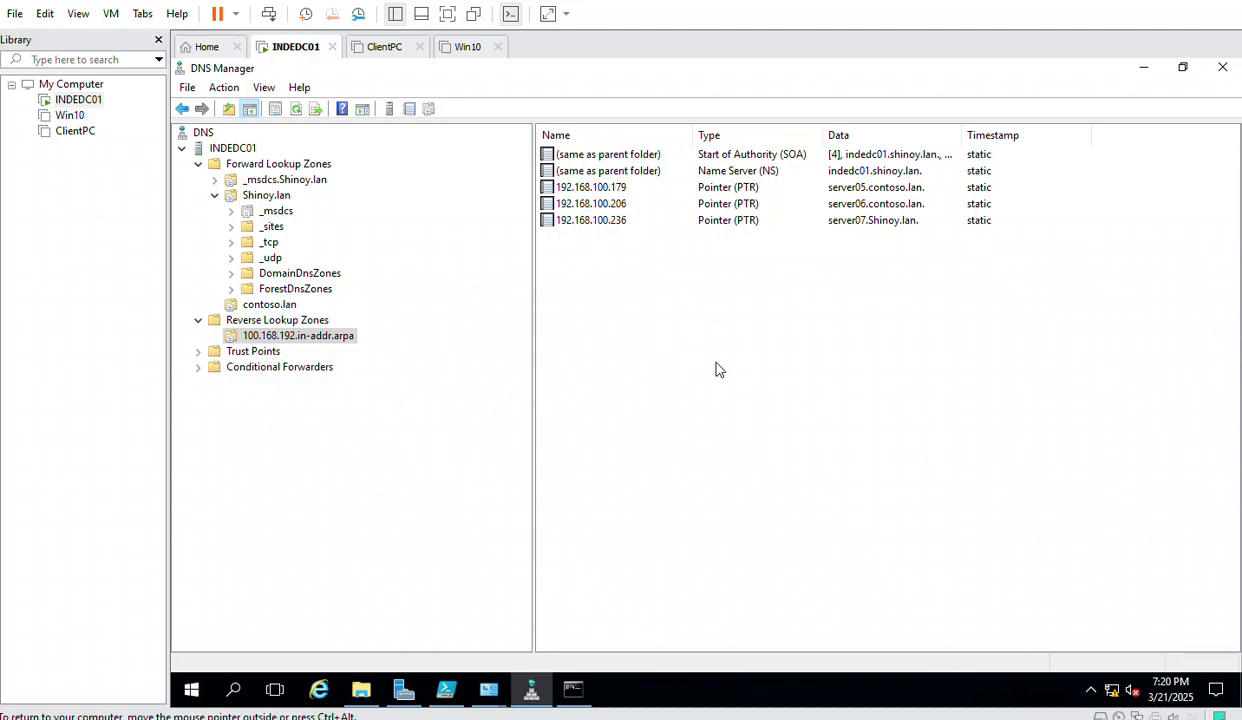
- Start a new reverse lookup zone as a primary zone stored in Active Directory, for IPv4 addresses
right_click(262, 322)
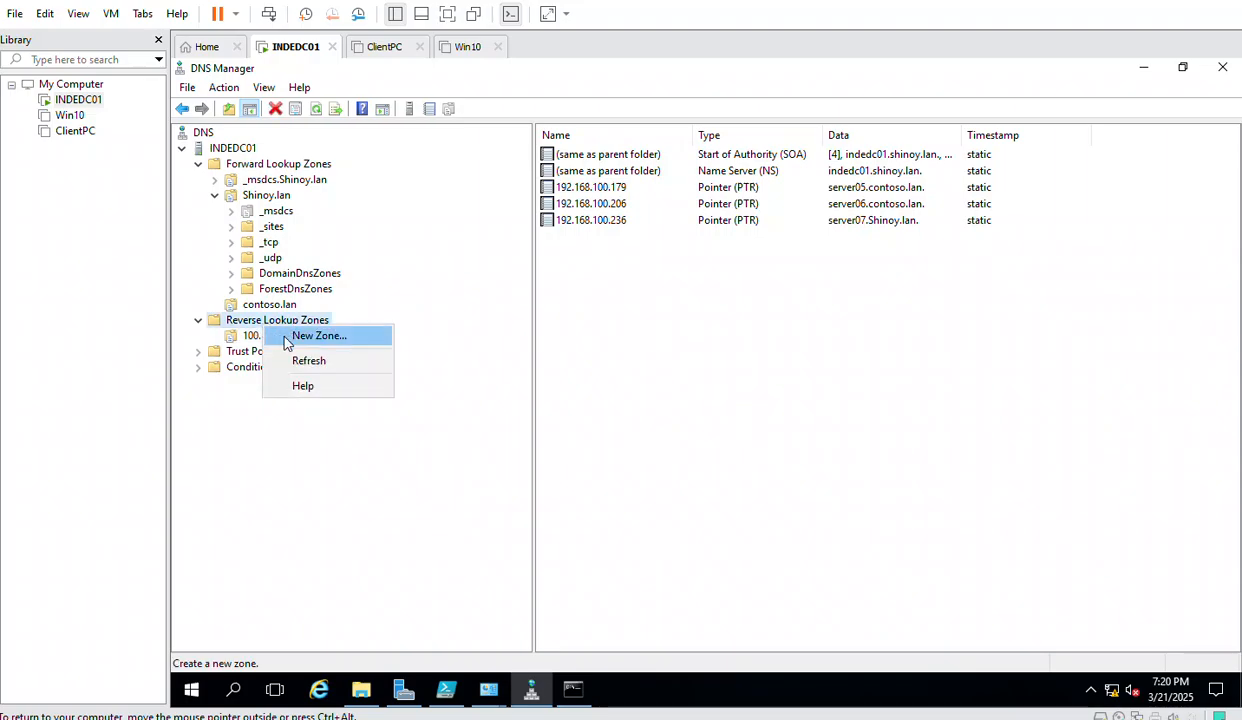
click(305, 336)
click(495, 387)
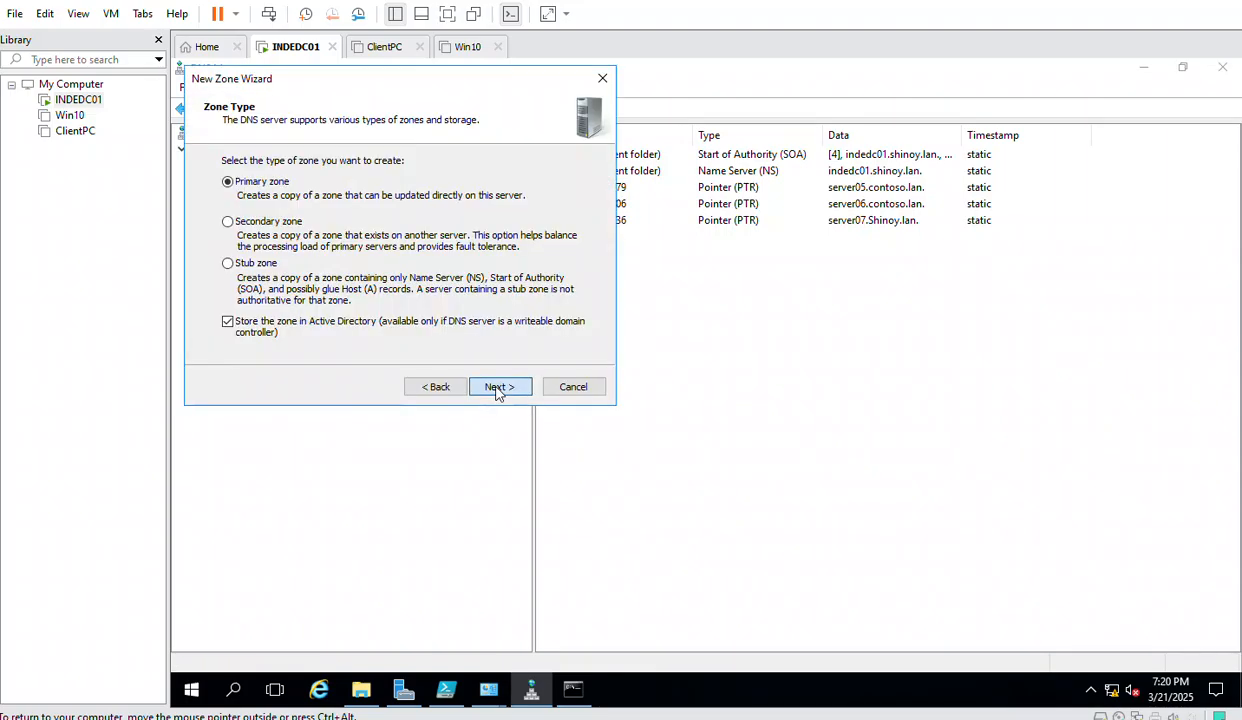
click(497, 388)
click(487, 388)
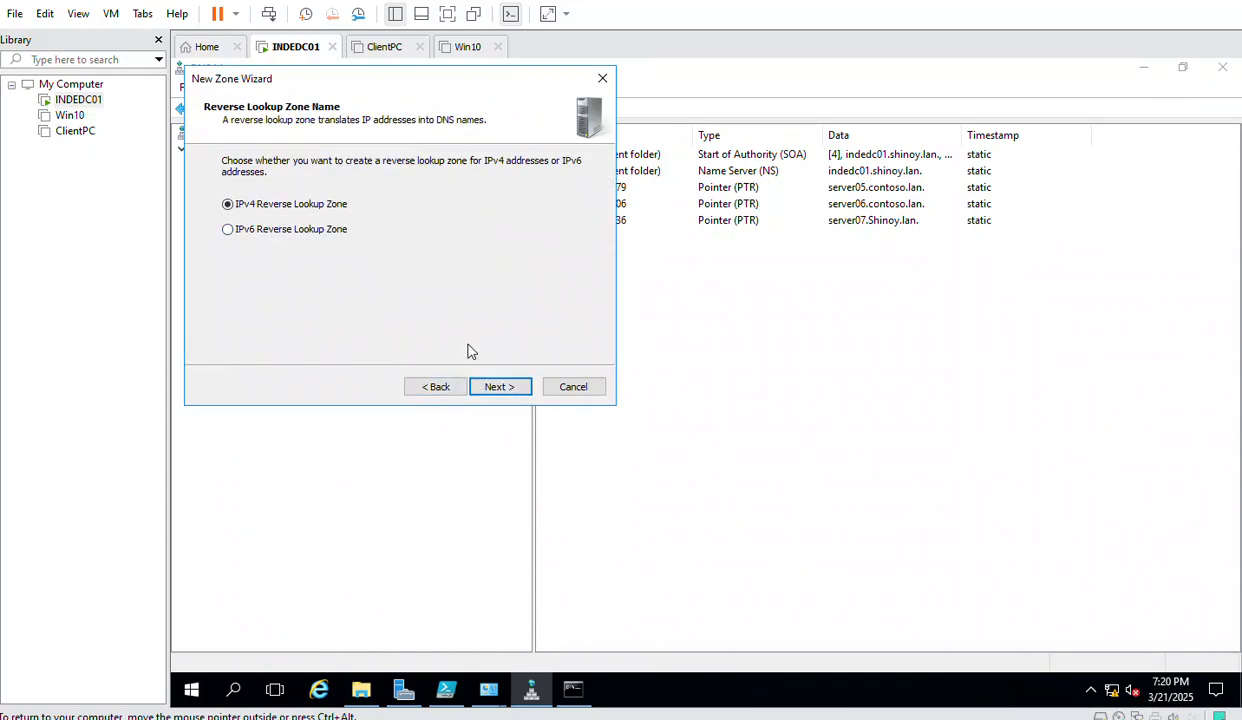
click(497, 387)
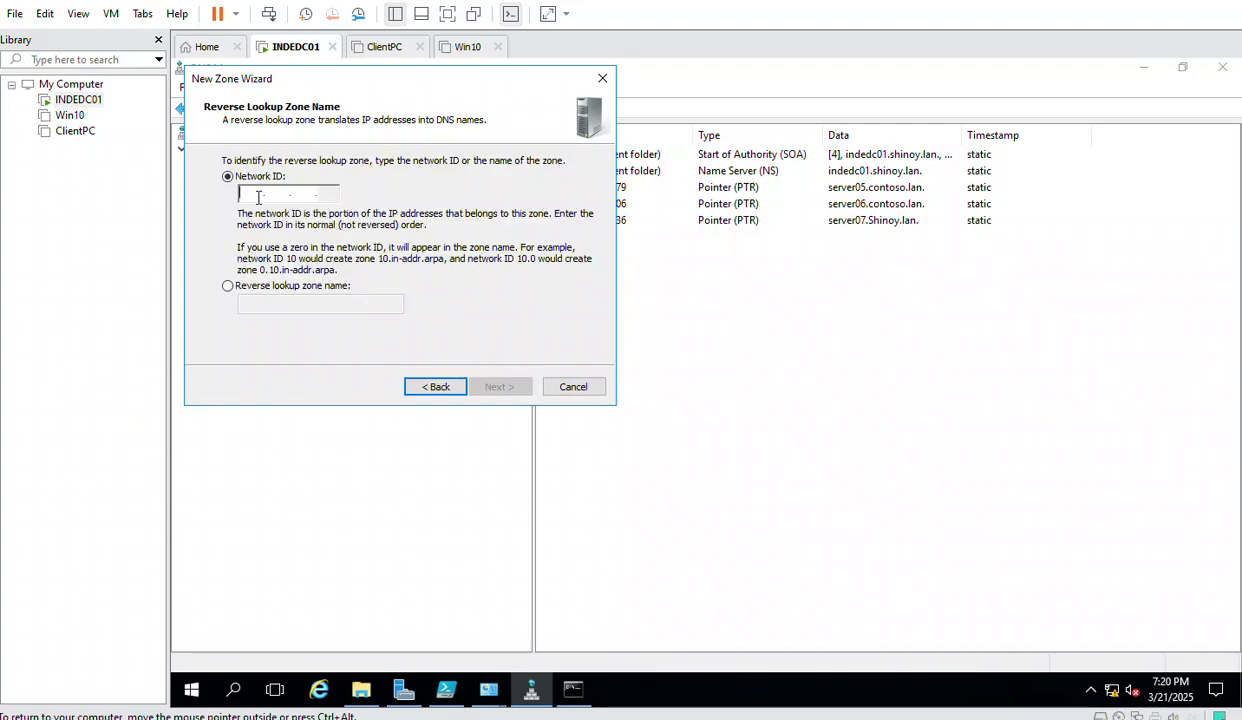
- Set the new zone's network ID to 10.158.100 and complete the wizard with the remaining default options
text(10 )
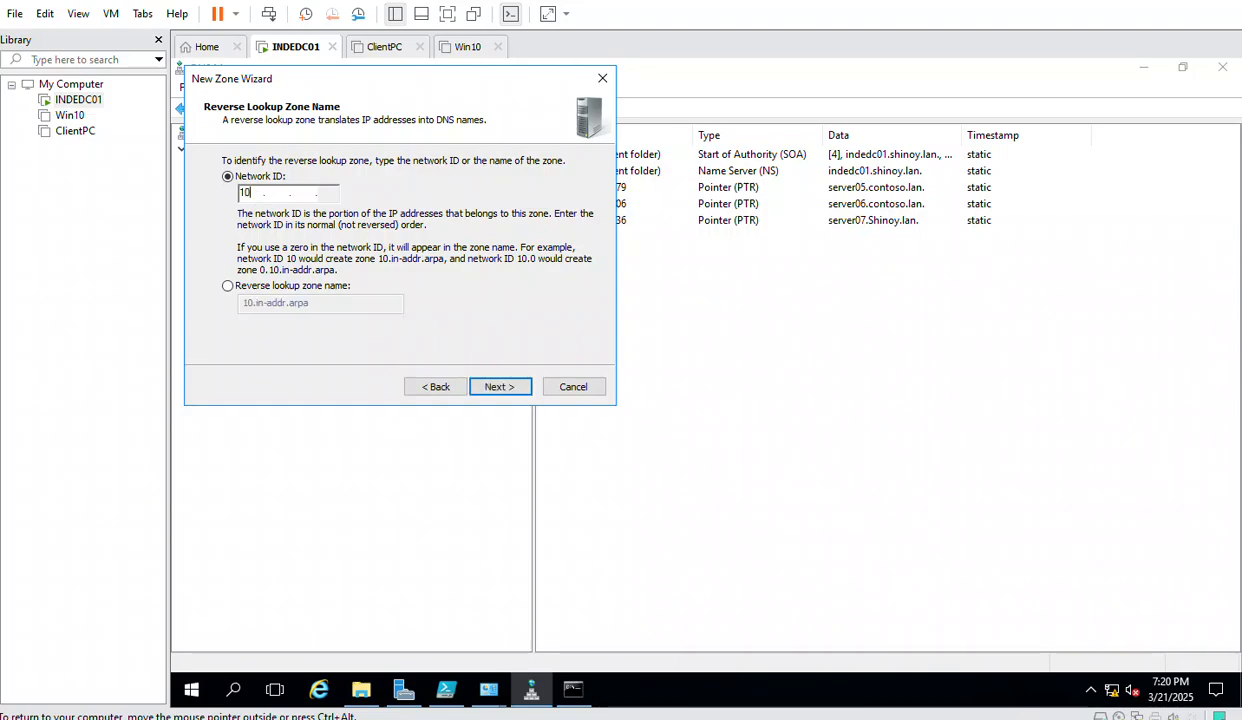
text(.158 .100)
click(485, 394)
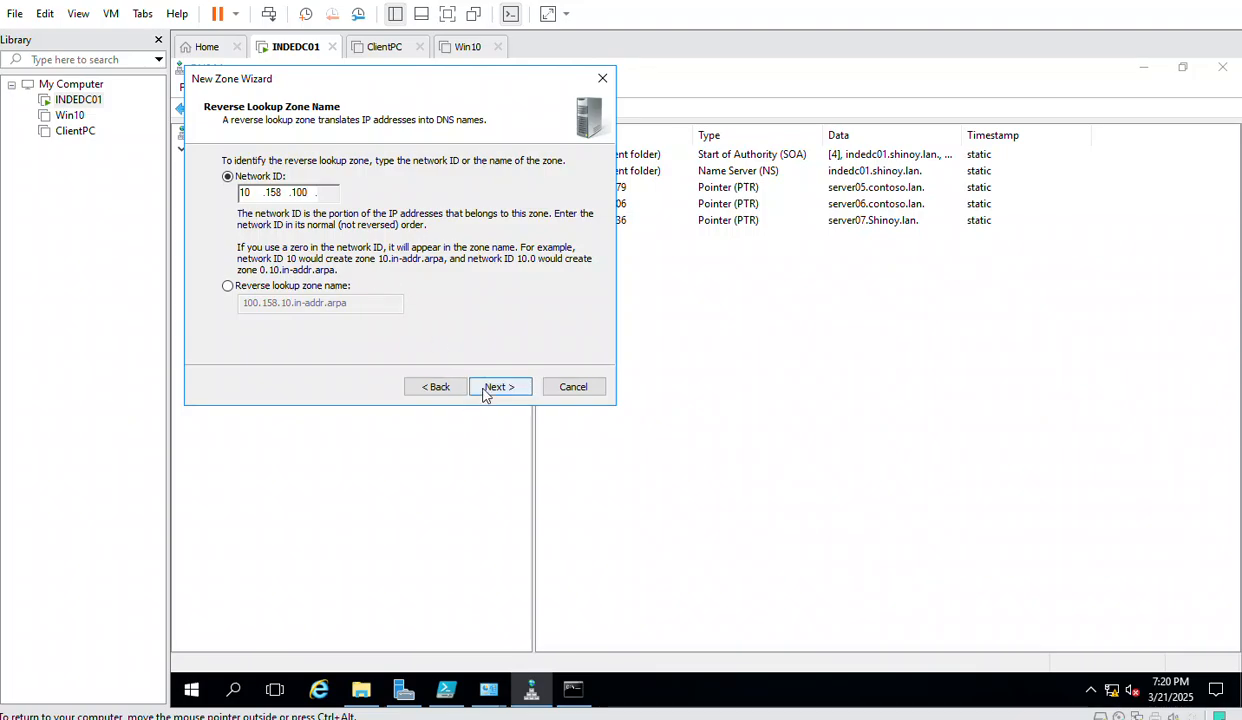
click(485, 394)
click(499, 387)
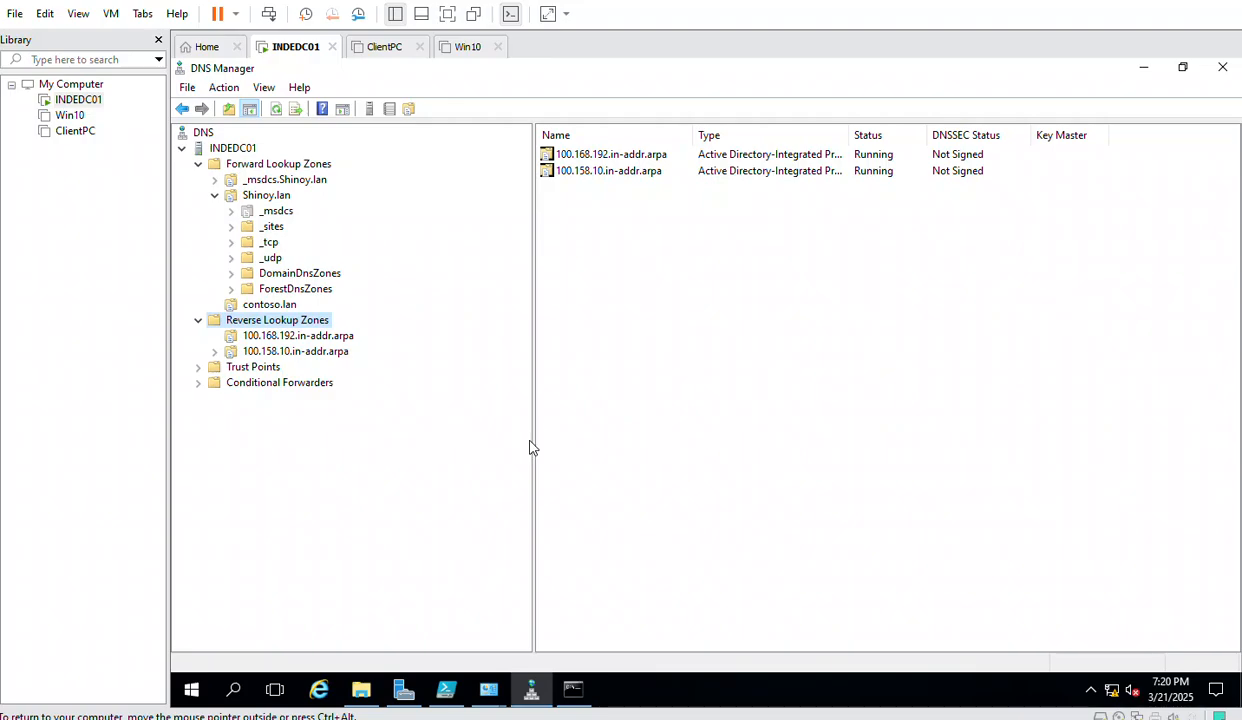
- Review the properties of the 192.168.100.206 pointer record in the 100.168.192.in-addr.arpa zone and close them without changes
click(265, 338)
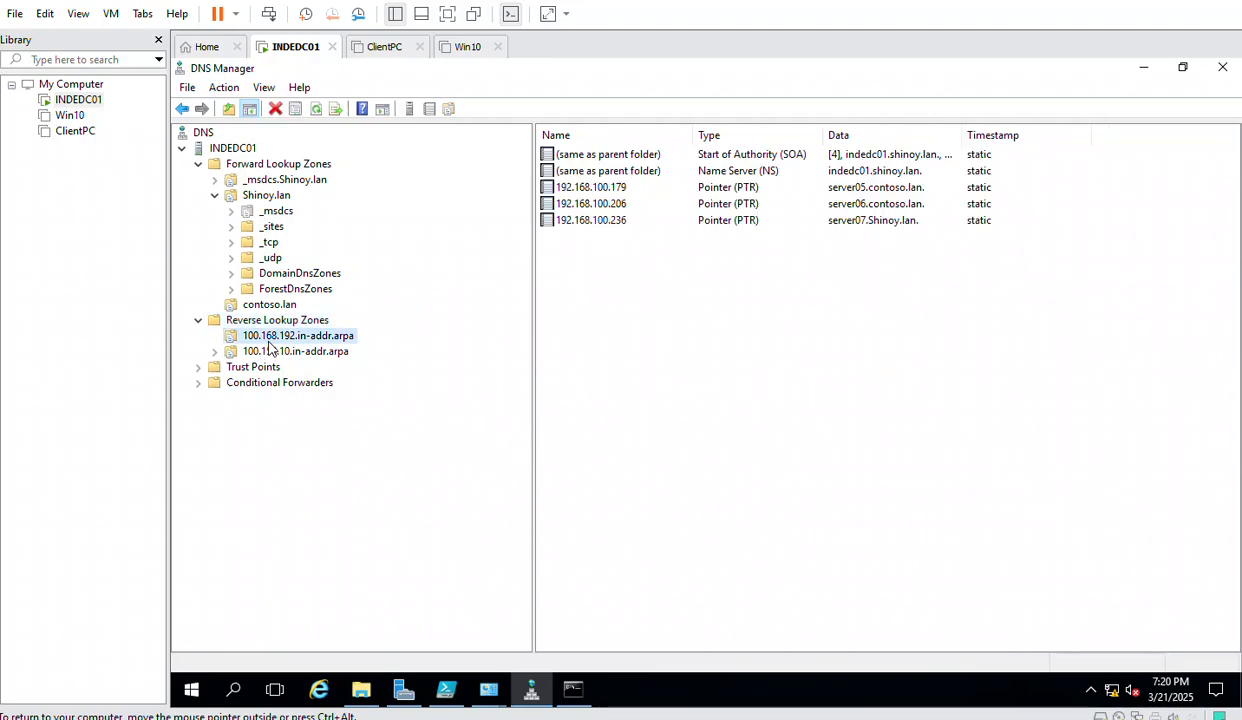
double_click(605, 205)
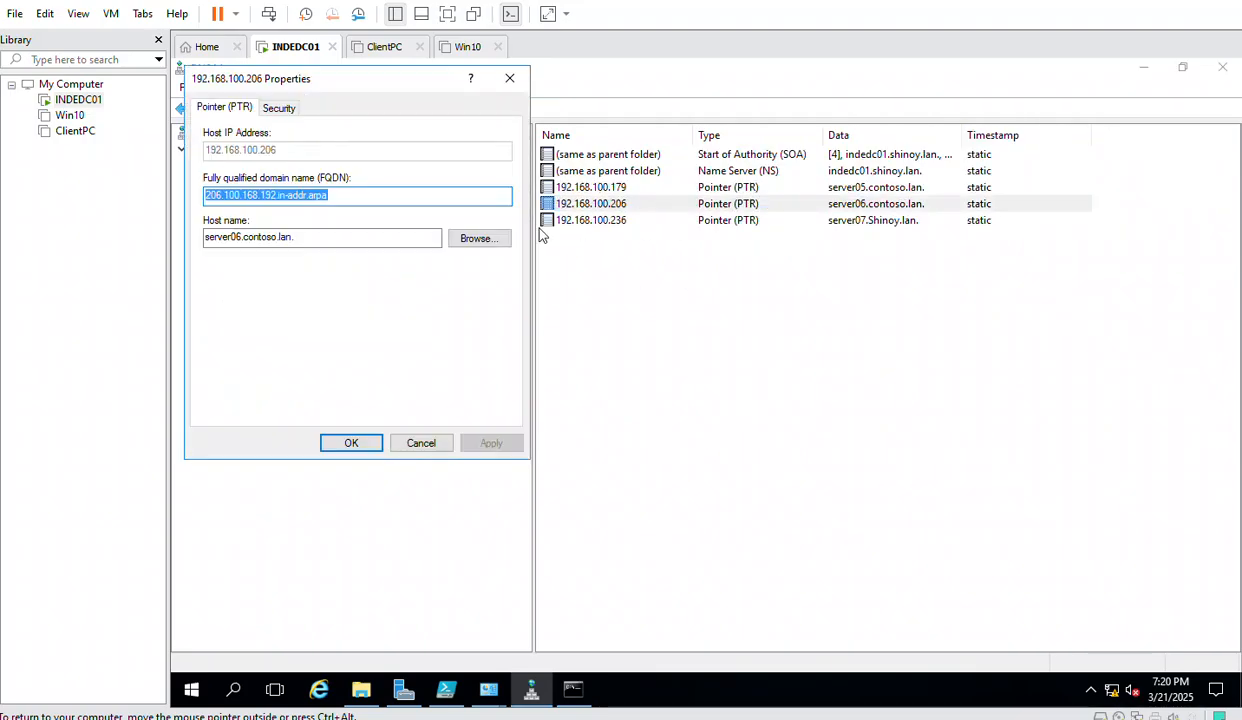
drag(370, 92, 737, 223)
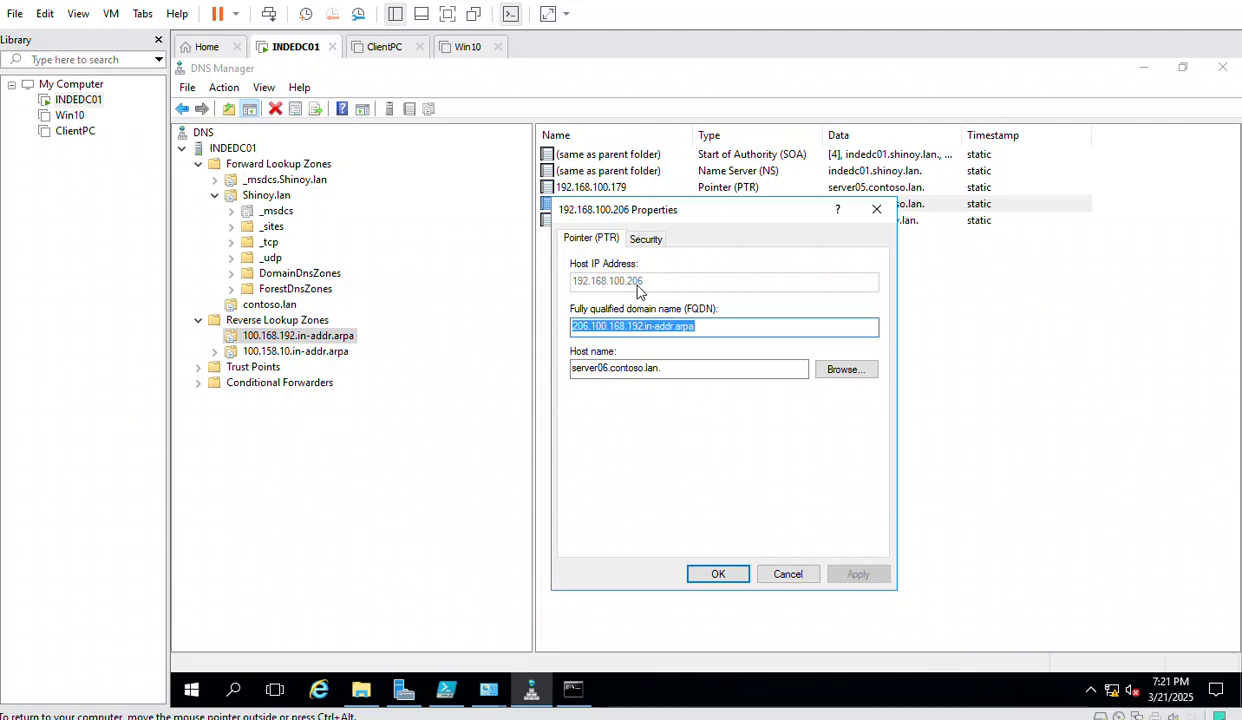
click(787, 573)
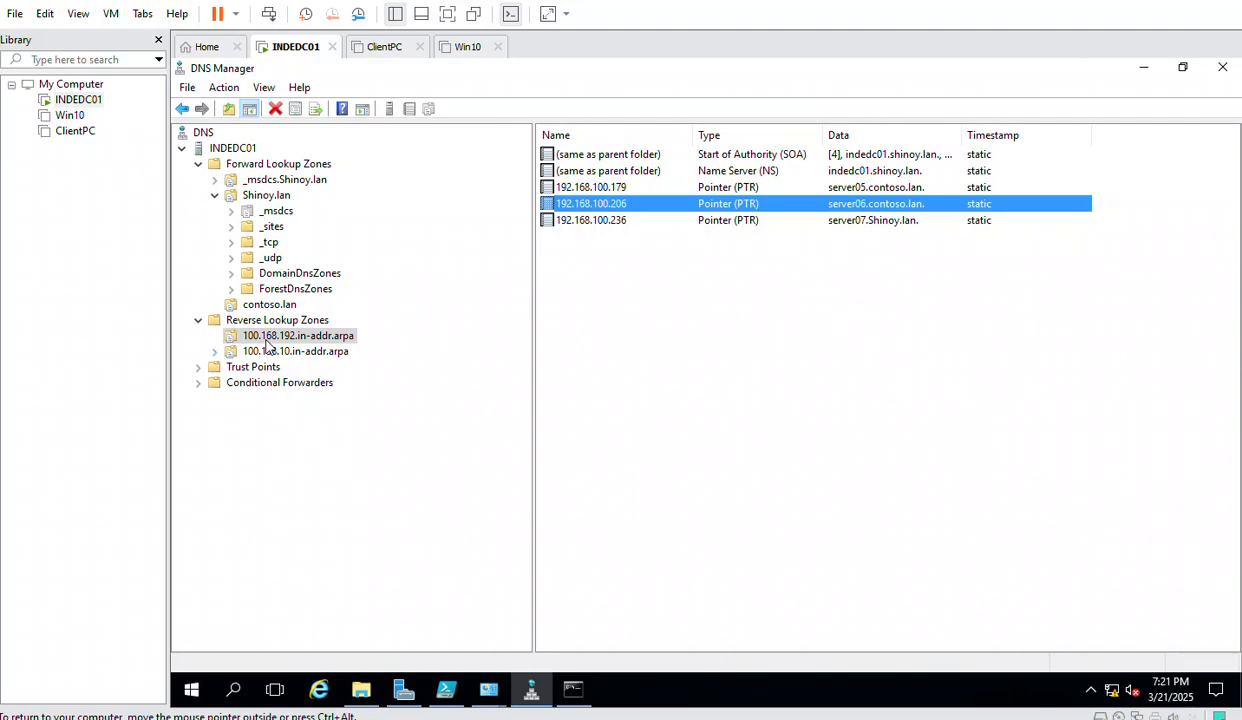
- Open a blank Notepad window with the Run command notepad and move it clear of the DNS zone tree
click(192, 690)
right_click(192, 690)
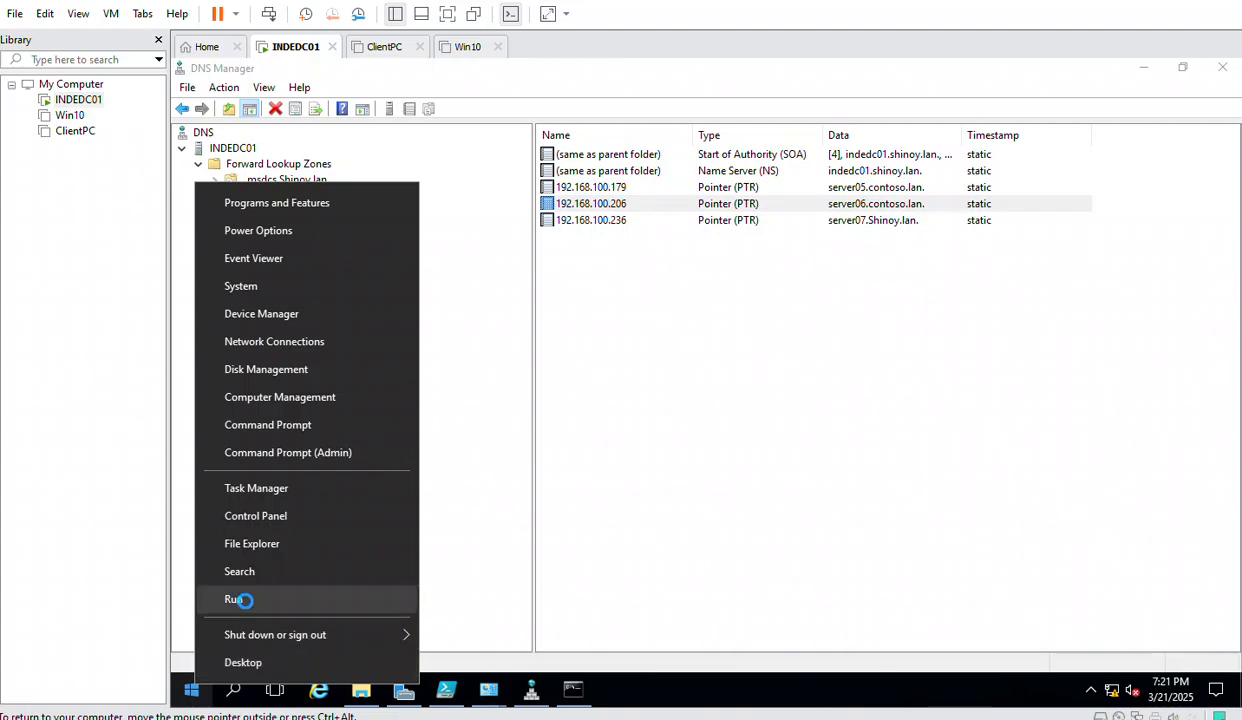
click(244, 596)
text(bn)
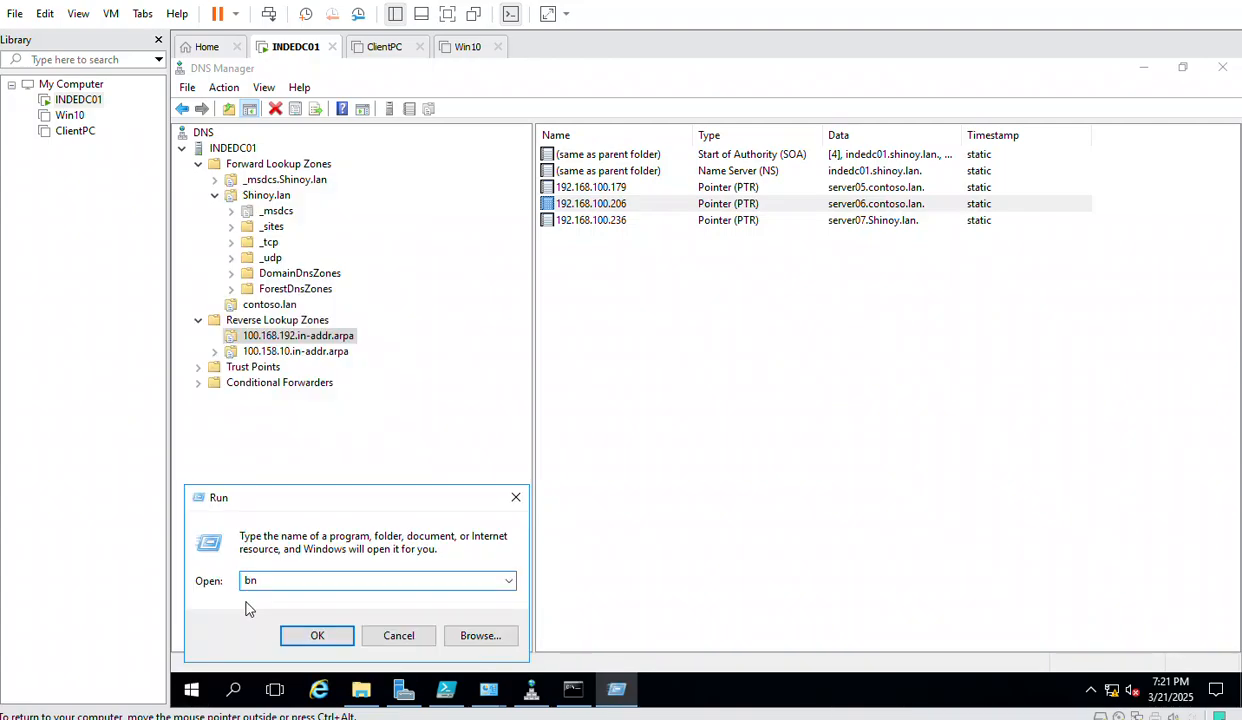
key(BackSpace)
key(BackSpace)
text(note)
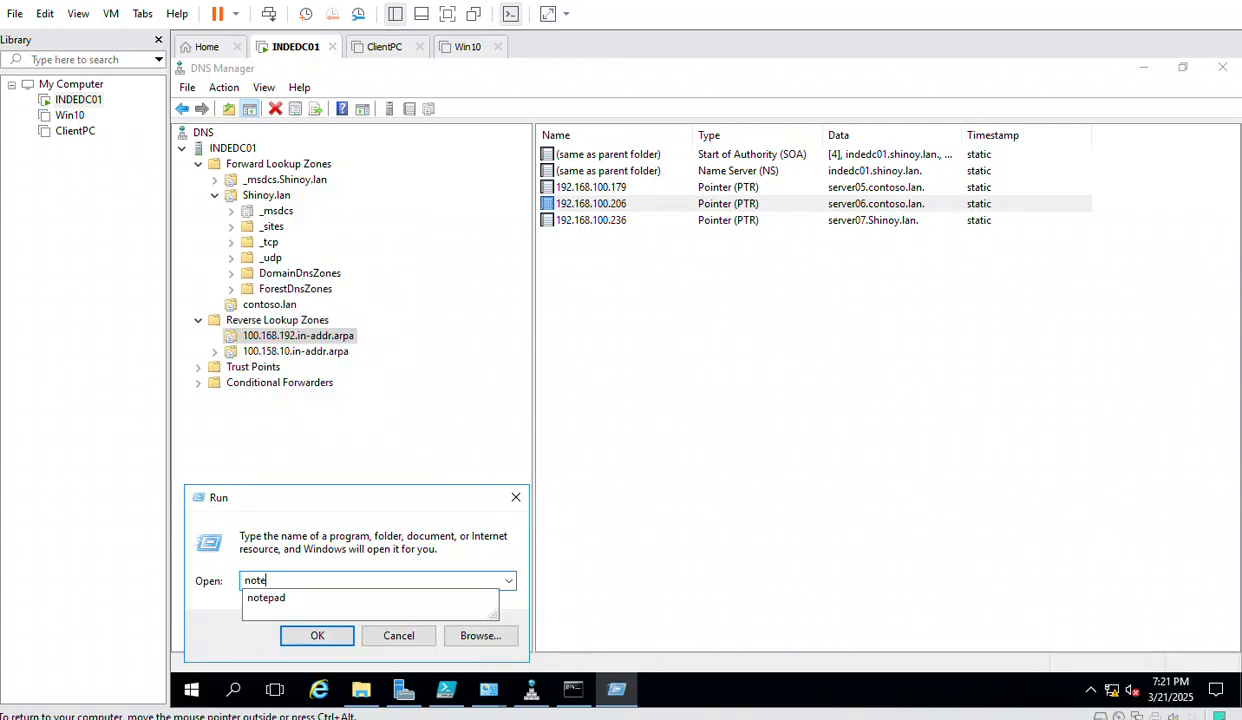
click(263, 597)
click(314, 640)
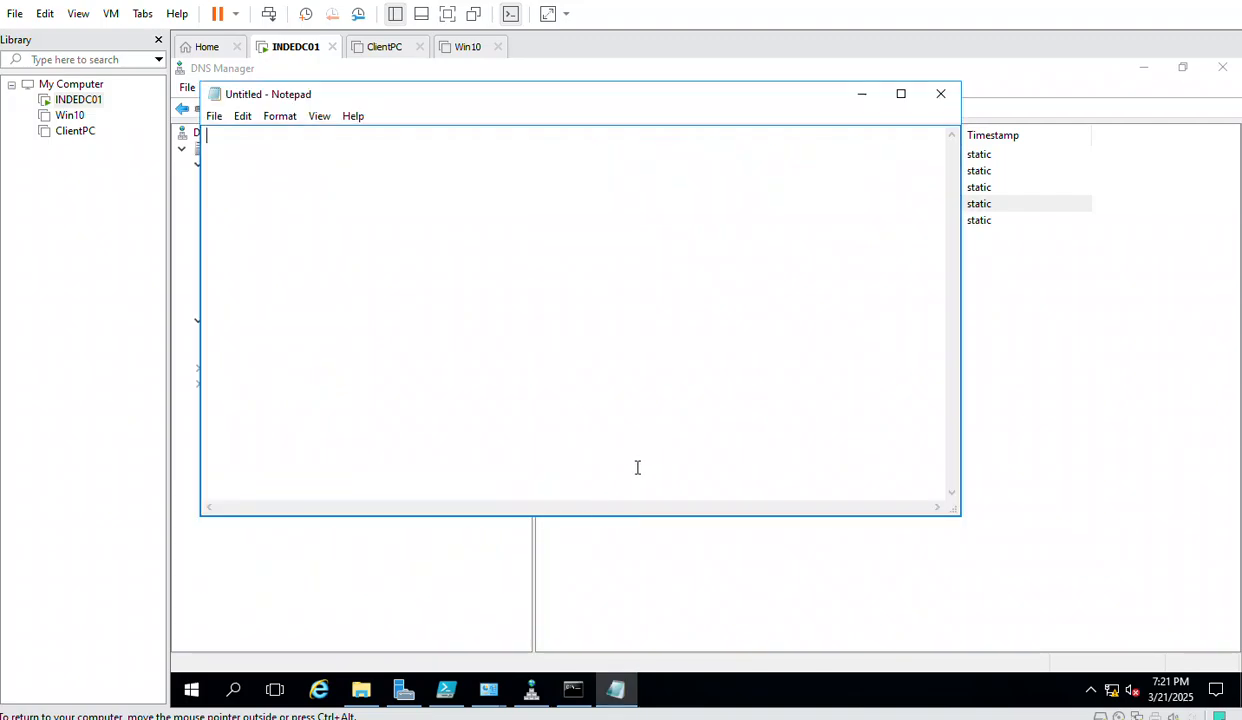
drag(368, 100, 548, 226)
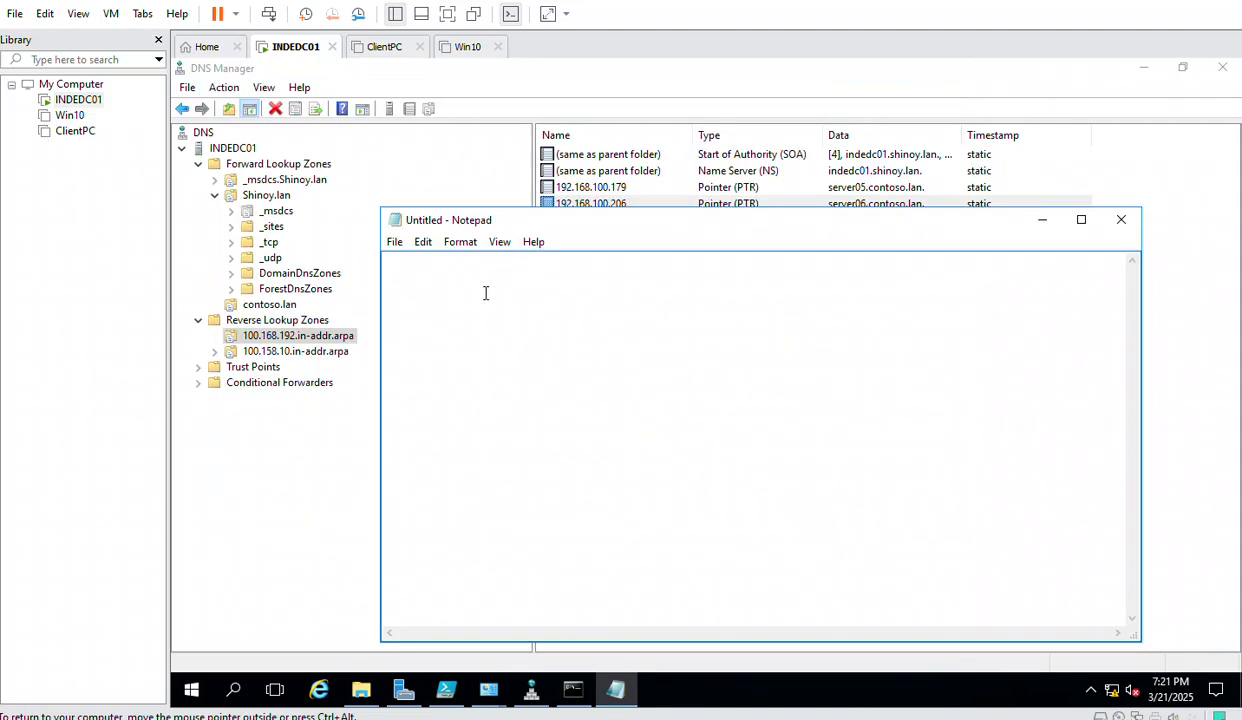
- Write 192.168.100.206 in Notepad, highlight its last octet, and cut the whole address from the document
text(192.168.100.206)
drag(494, 262, 470, 262)
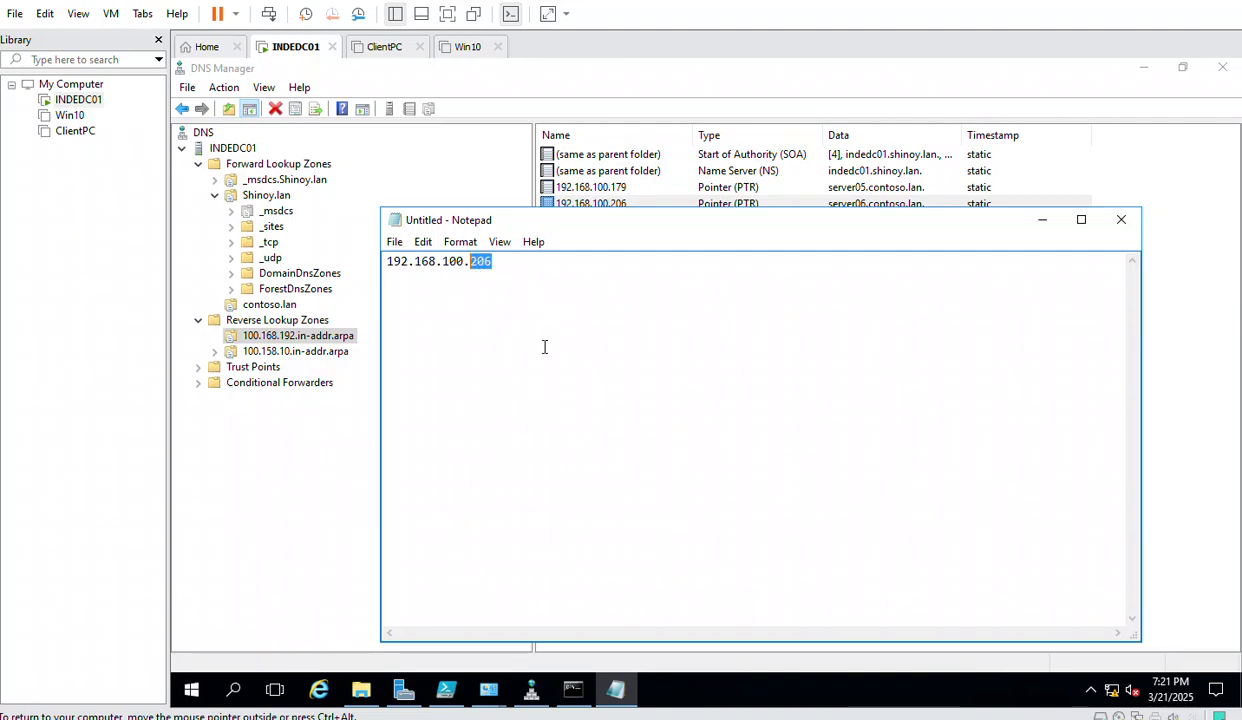
click(502, 262)
key(ctrl+a)
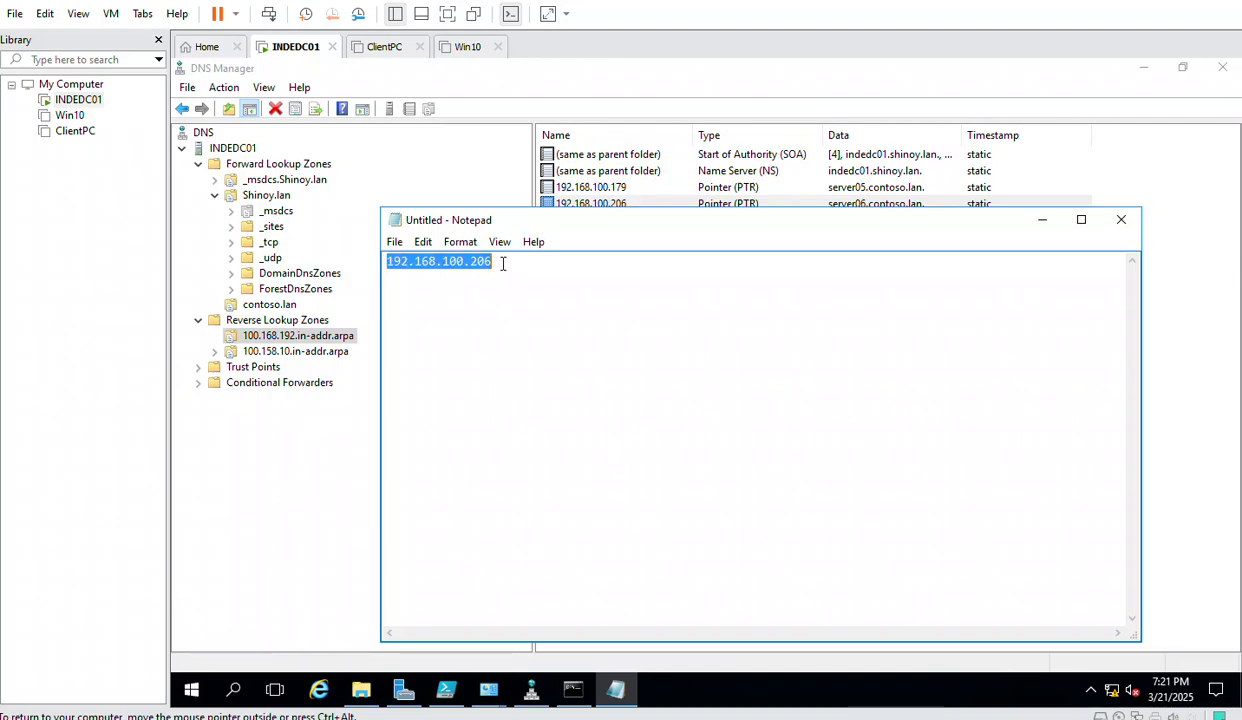
key(ctrl+x)
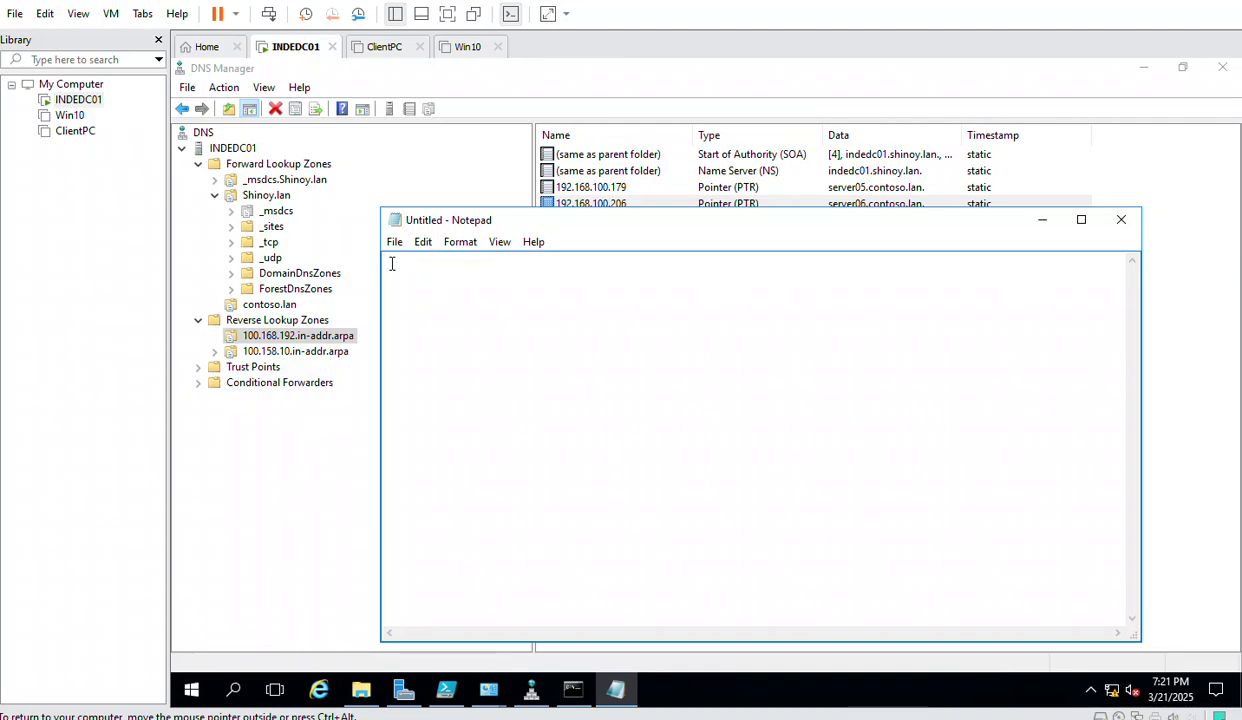
- Restore the cut address in Notepad, paste a second copy of 192.168.100.206 two lines below it, and highlight the original
key(ctrl+z)
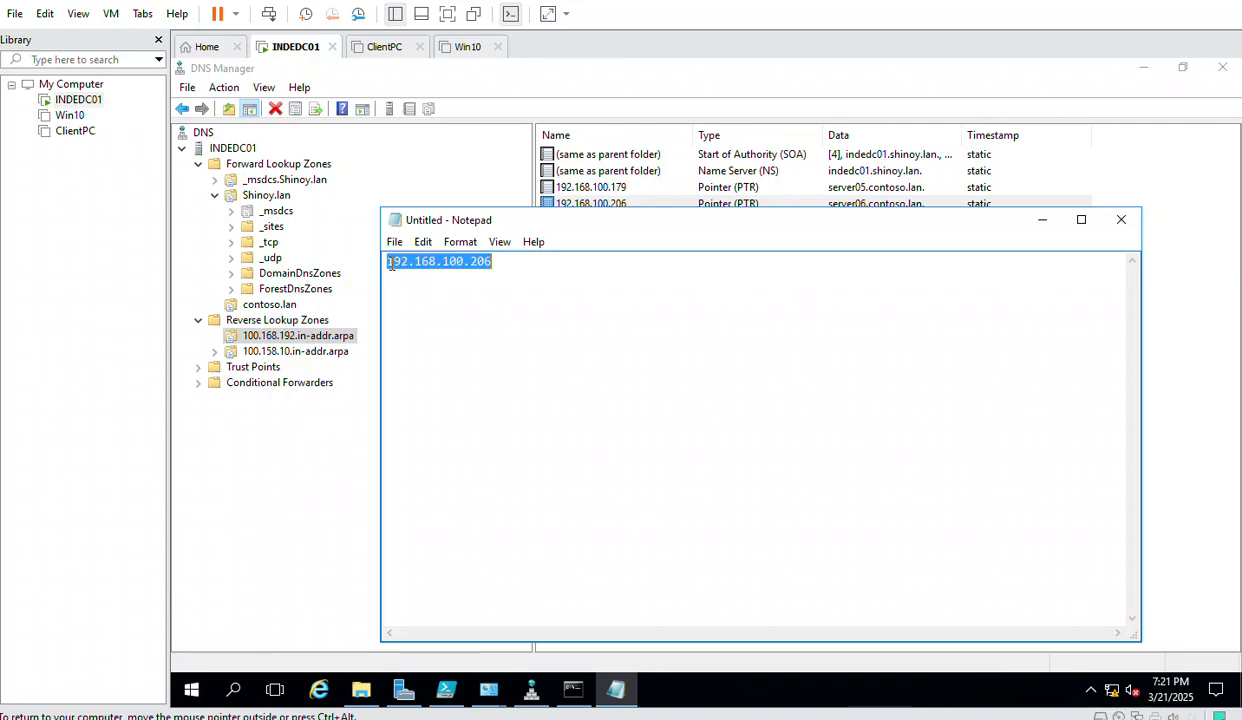
click(535, 266)
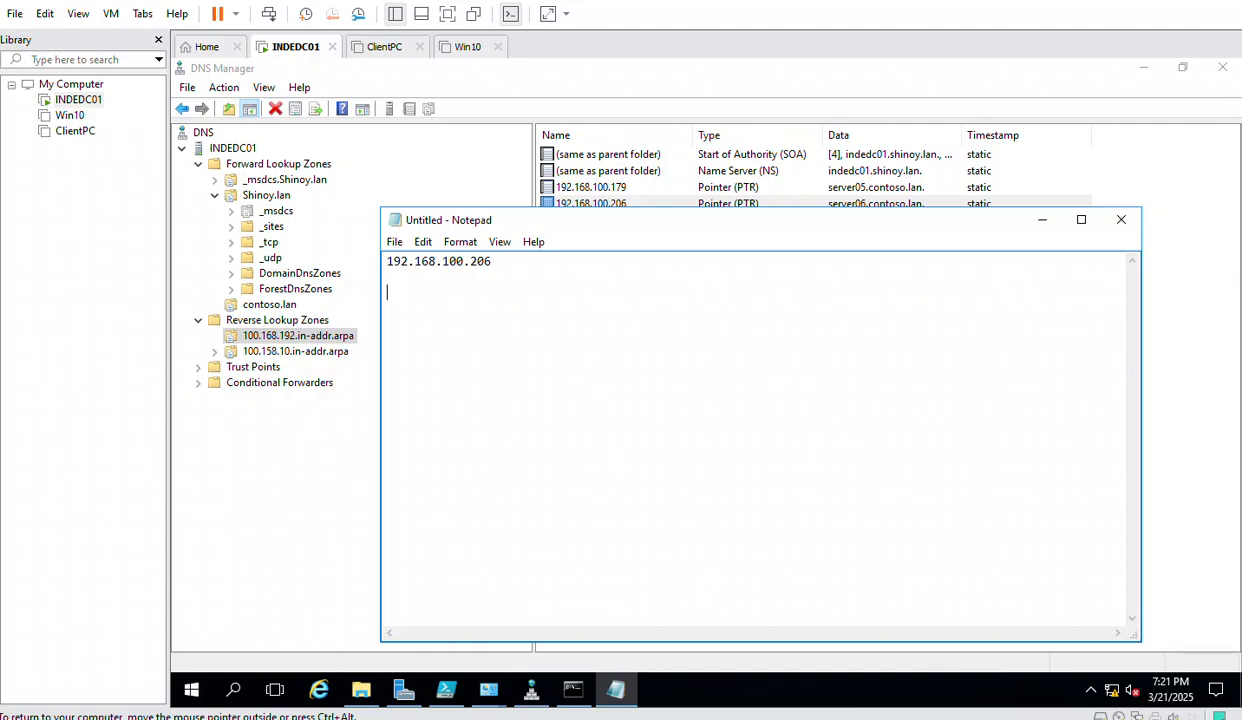
key(Return)
key(Return)
key(ctrl+v)
drag(490, 262, 365, 260)
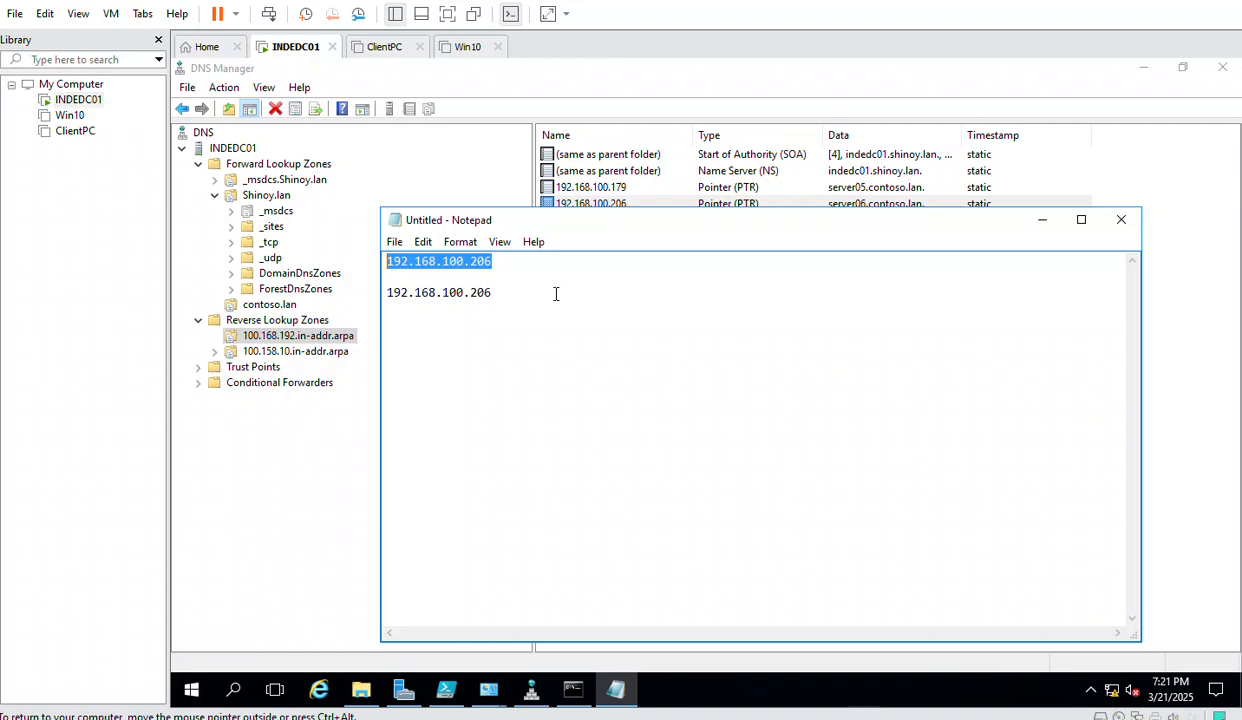
- Shorten the second copy of the address to its network portion, 192.168.100
click(532, 295)
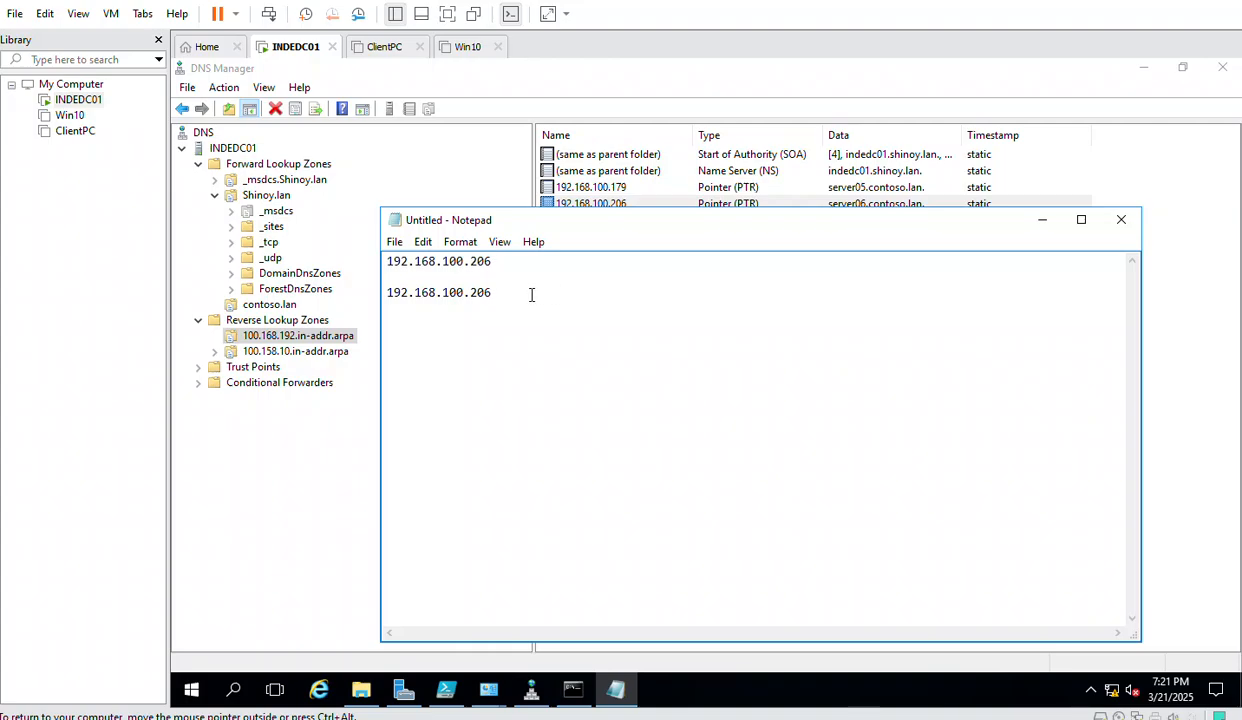
key(BackSpace)
key(BackSpace)
key(BackSpace)
key(BackSpace)
- Highlight the 192.168.100 network portion in both Notepad lines for comparison, including the final octet 100 in the shortened address
click(467, 293)
drag(464, 297, 377, 297)
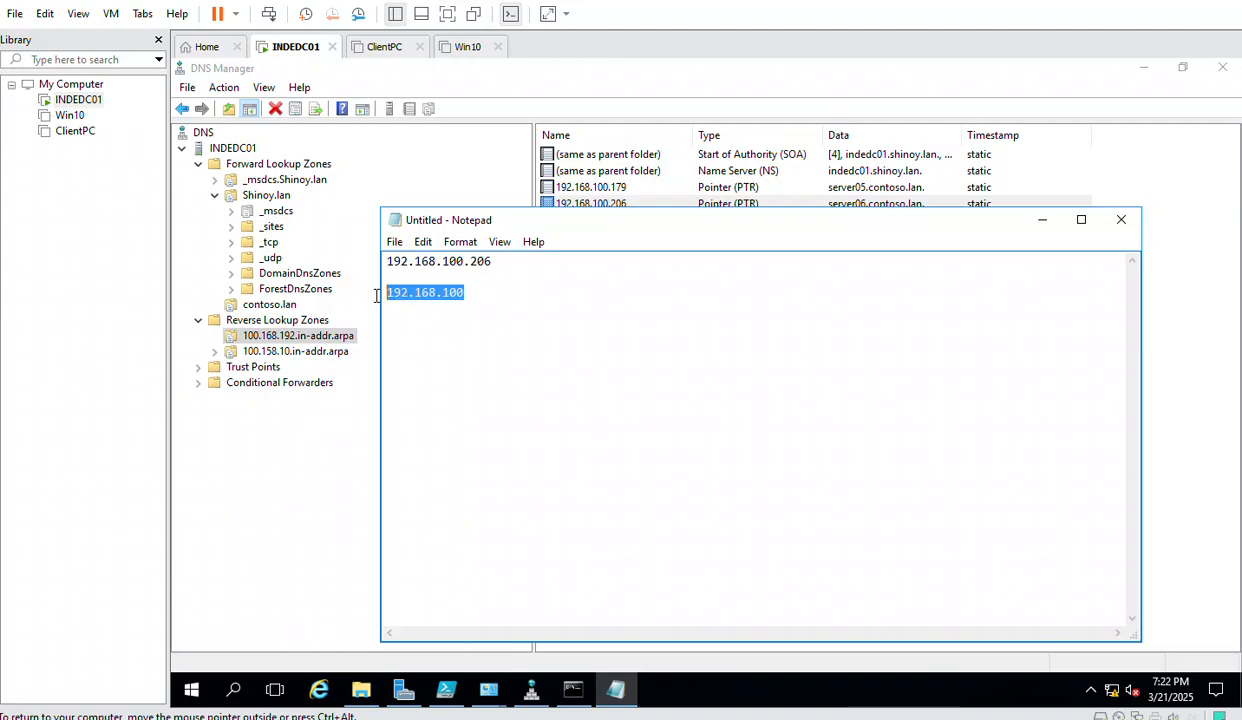
drag(464, 261, 363, 263)
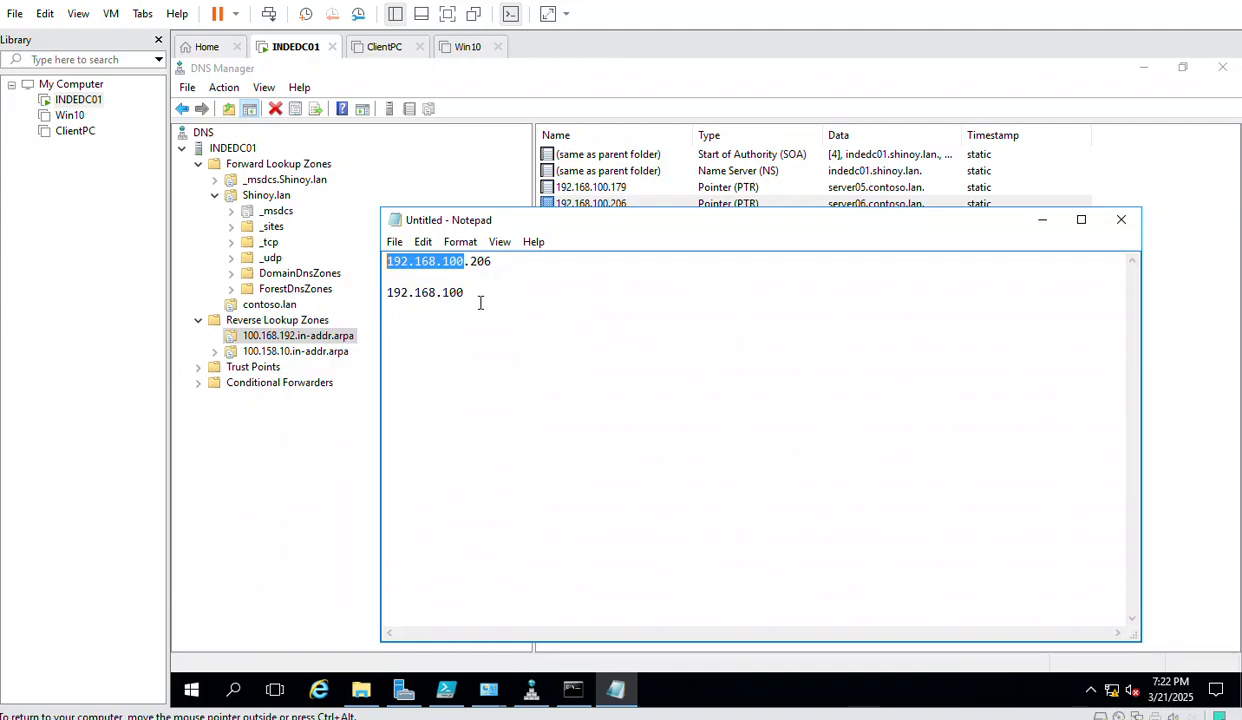
drag(460, 291, 375, 288)
click(435, 320)
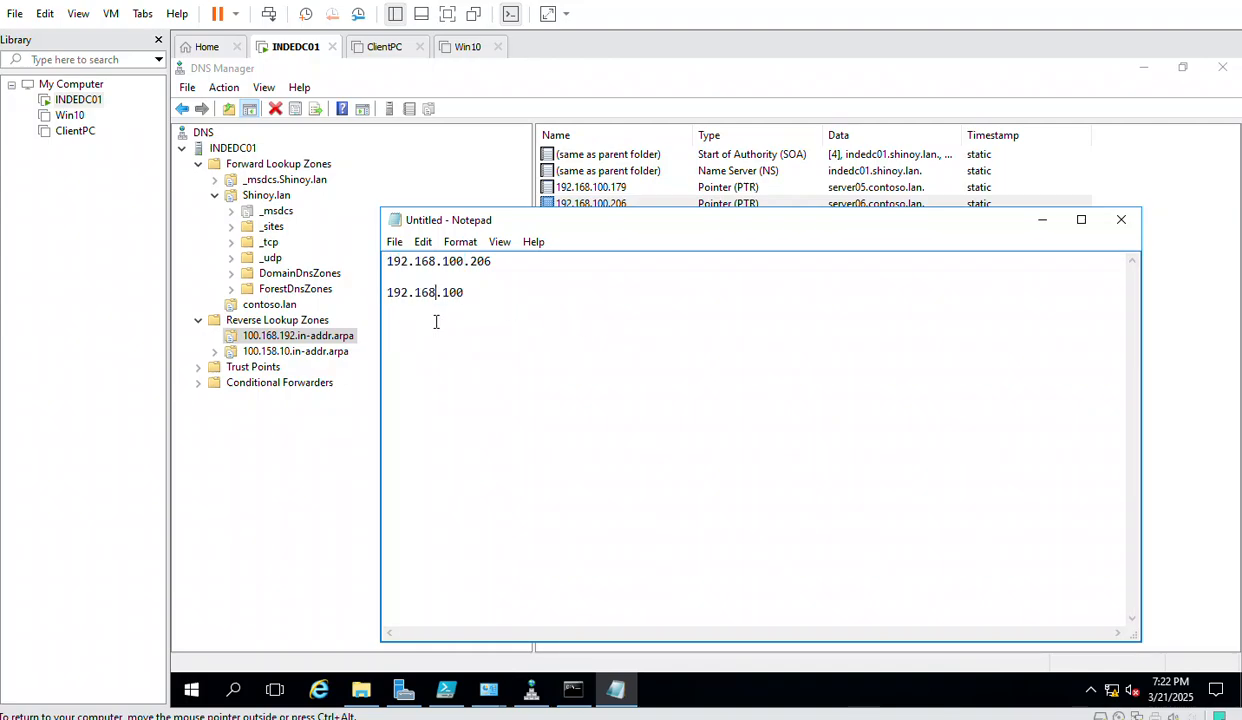
click(468, 297)
click(463, 341)
drag(465, 297, 443, 291)
- Compare the Notepad addresses with the 192.168.100.206 pointer record in DNS Manager, placing the Notepad window below the record list
click(281, 341)
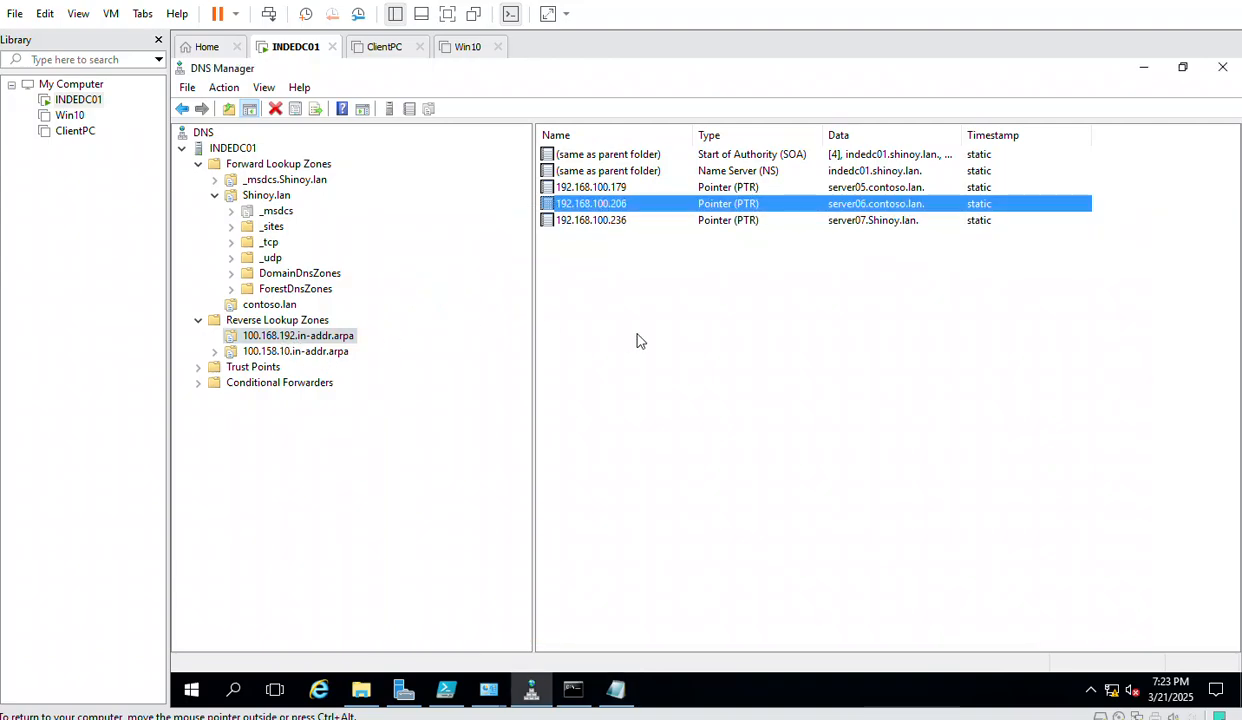
click(617, 689)
click(533, 364)
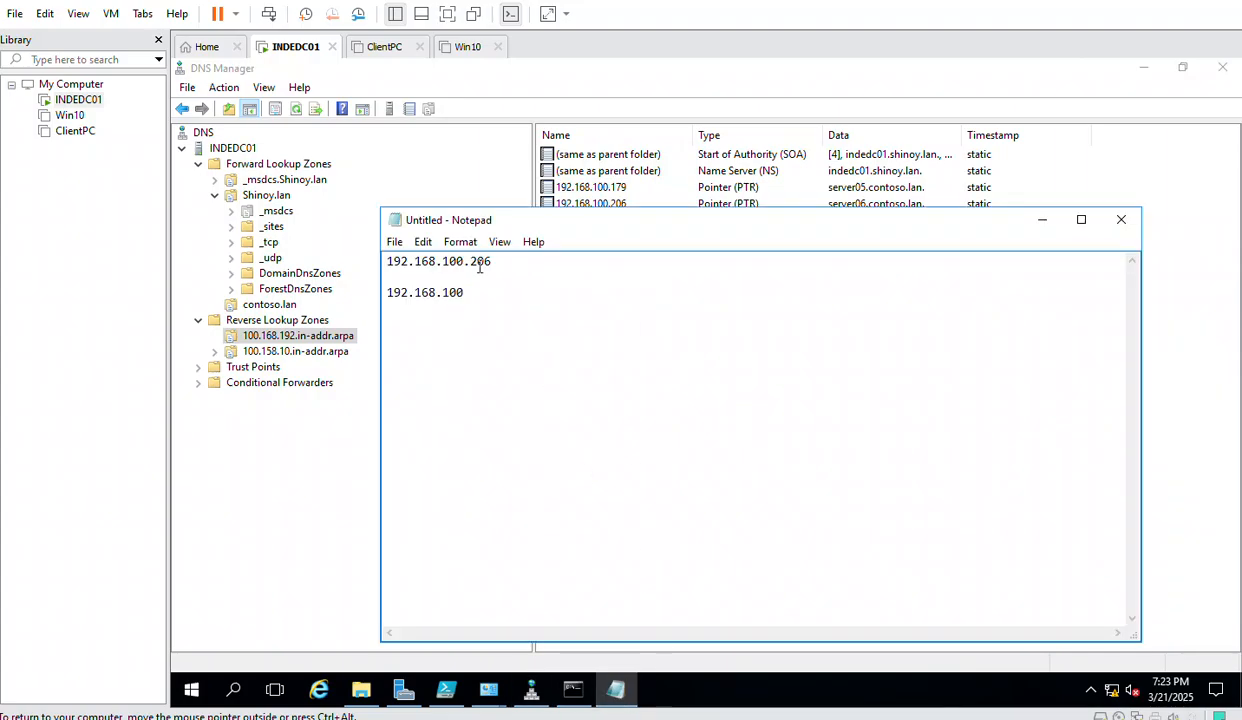
drag(550, 225, 576, 397)
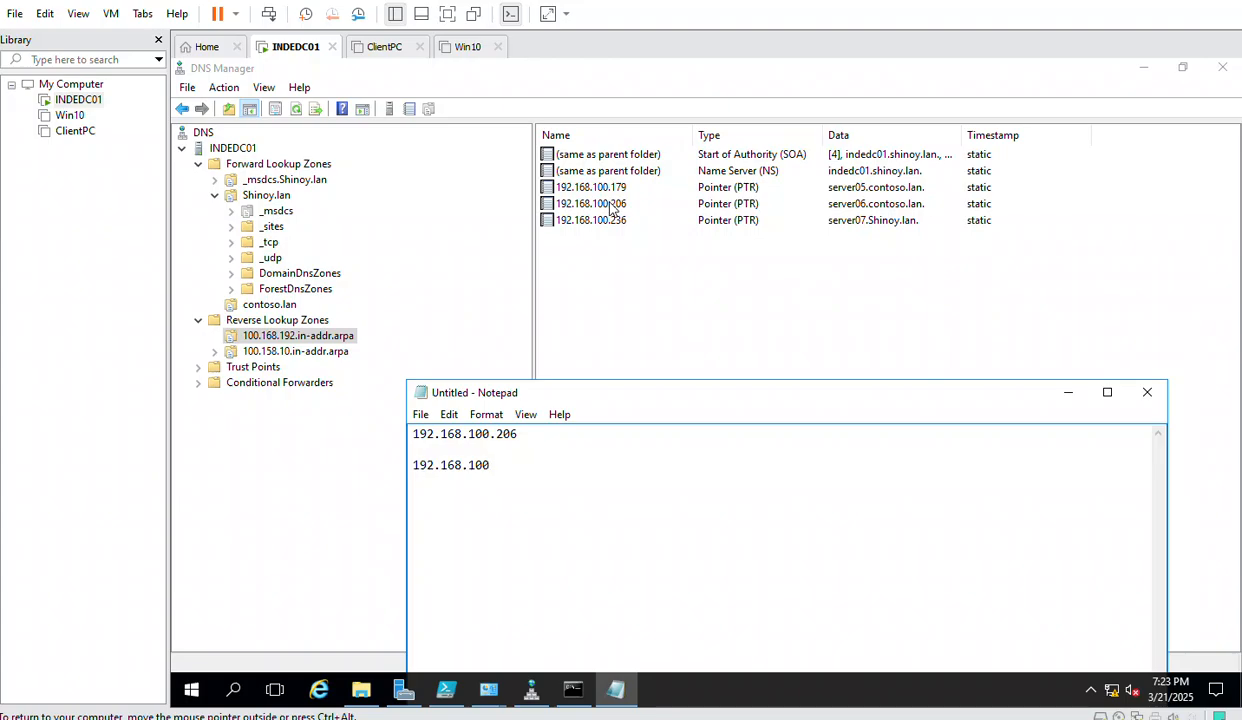
click(612, 207)
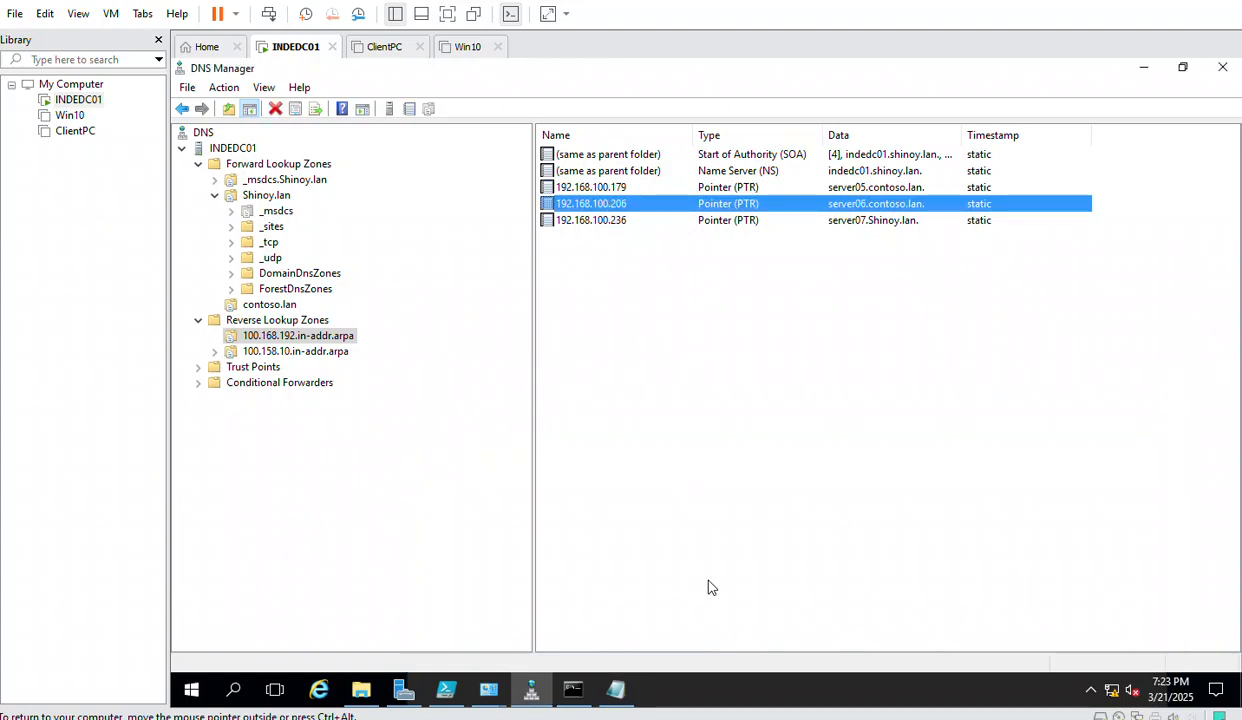
click(620, 690)
drag(648, 400, 712, 267)
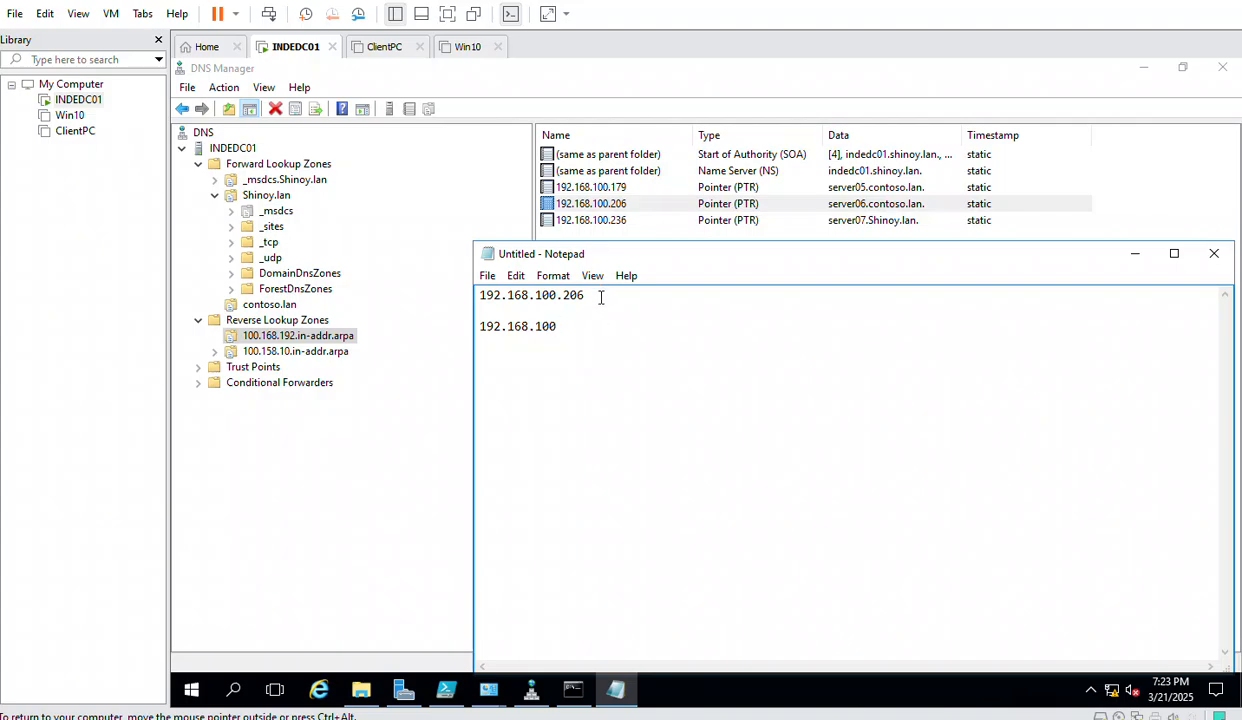
- Highlight the full address in Notepad and run nslookup 192.168.100.206 in the Command Prompt
drag(586, 294, 455, 292)
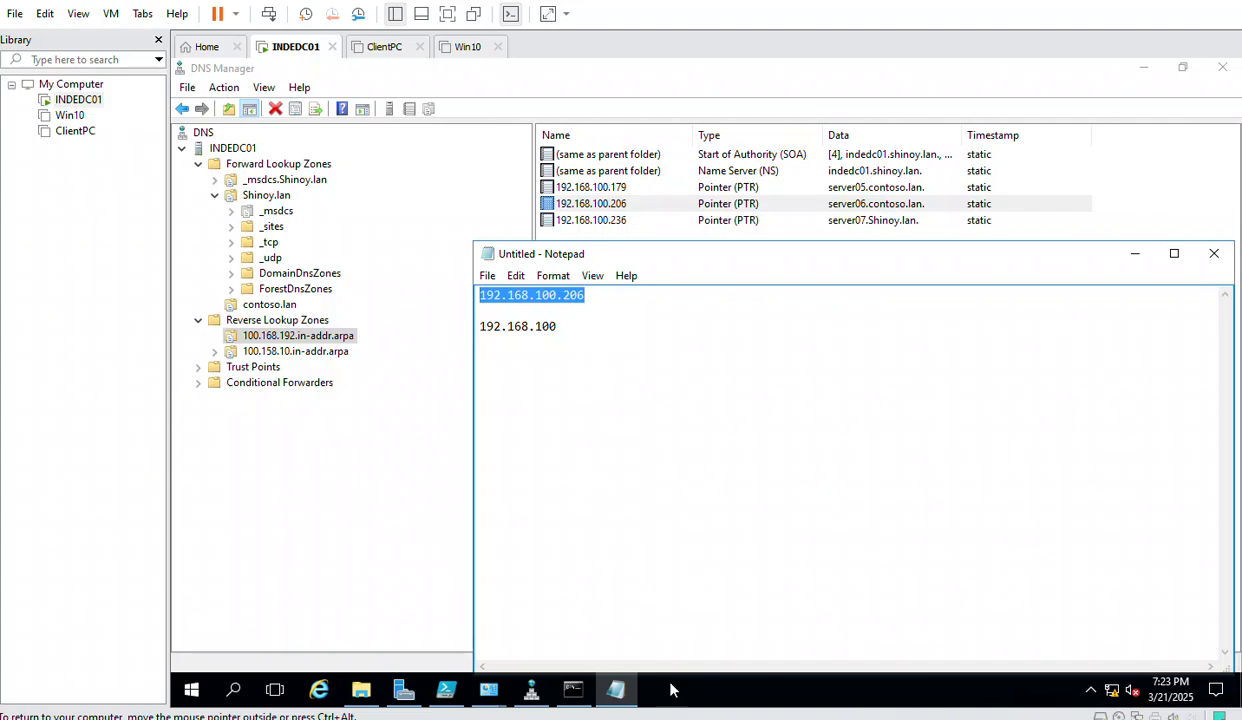
click(573, 690)
click(589, 412)
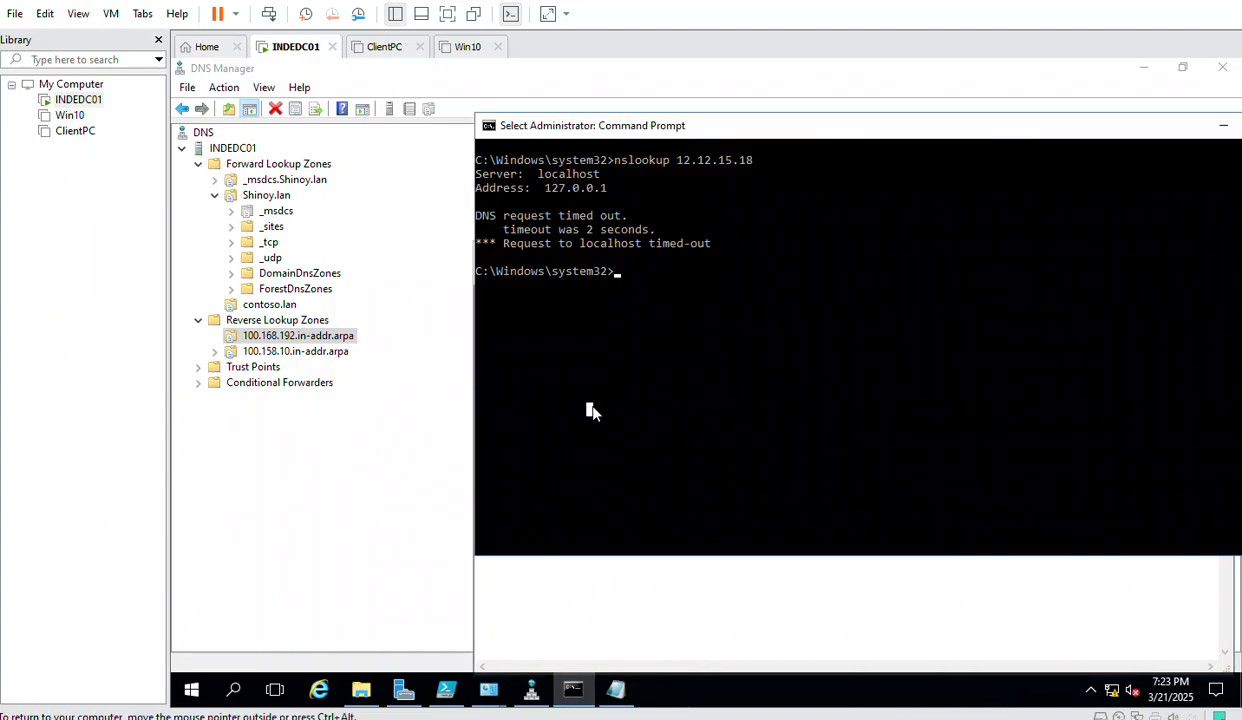
key(Escape)
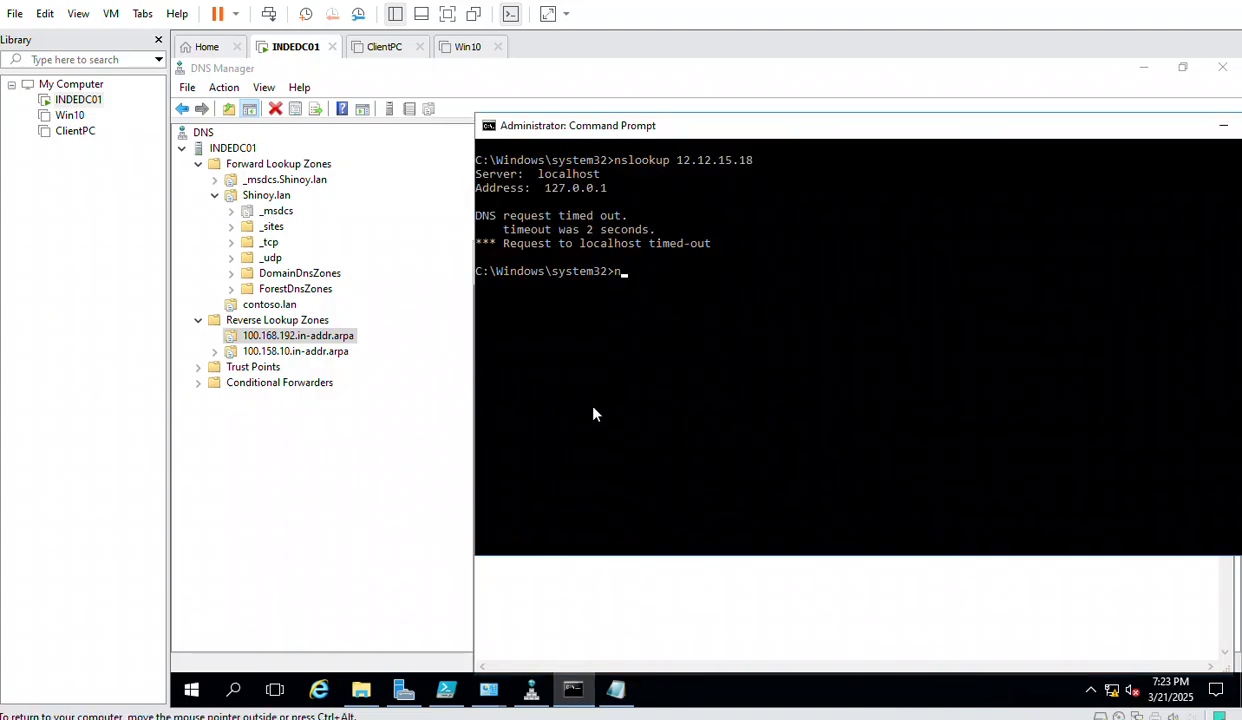
text(nslookup 192.168.100.206)
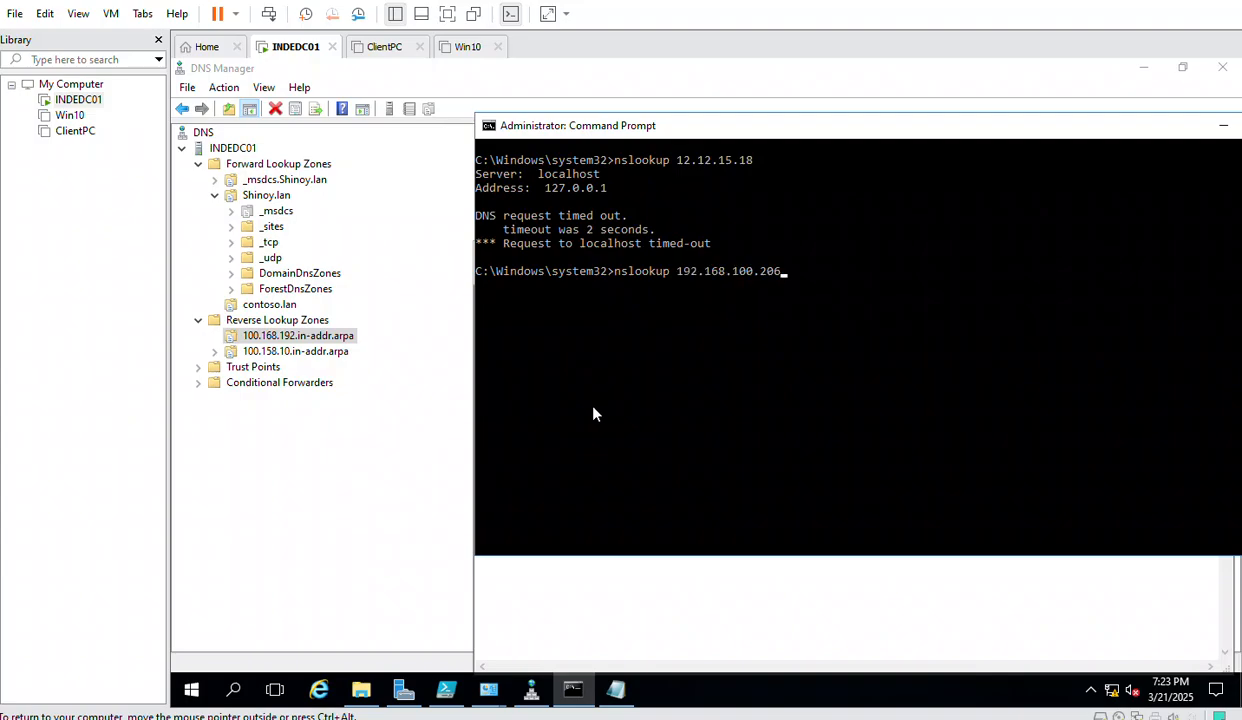
key(Return)
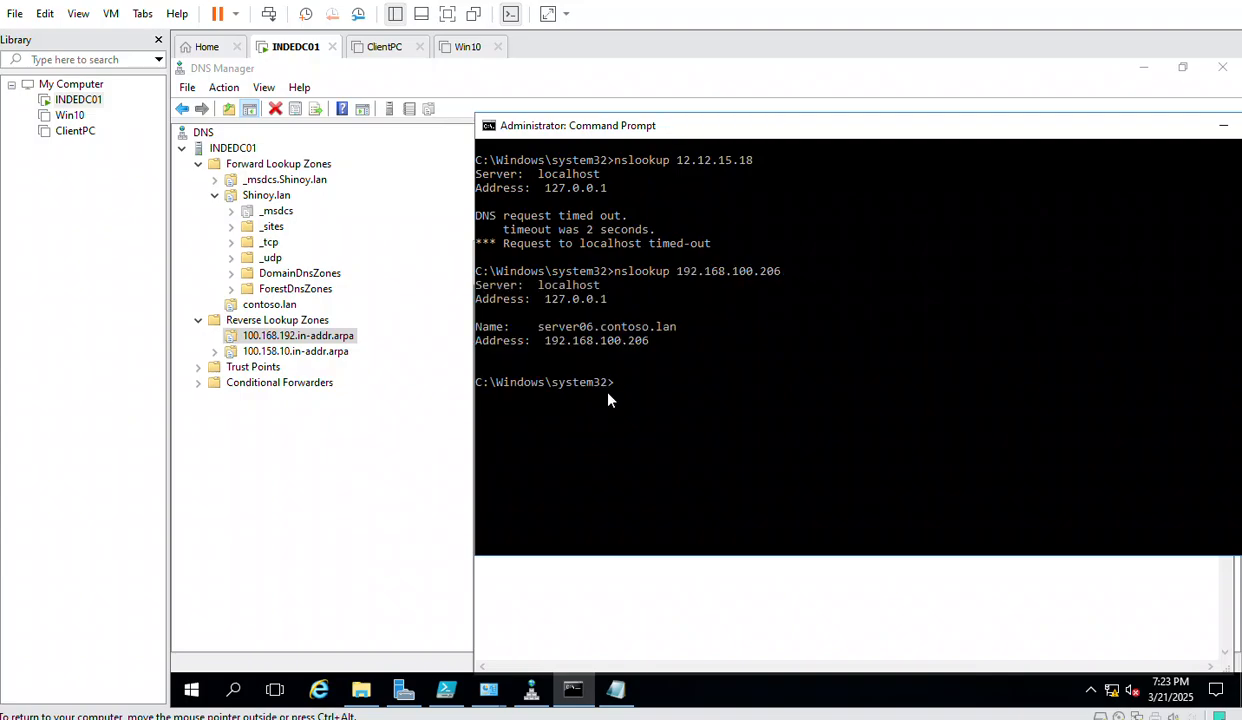
- Move the Command Prompt clear of the pointer records to compare the lookup result, and minimize both it and Notepad
drag(580, 127, 552, 261)
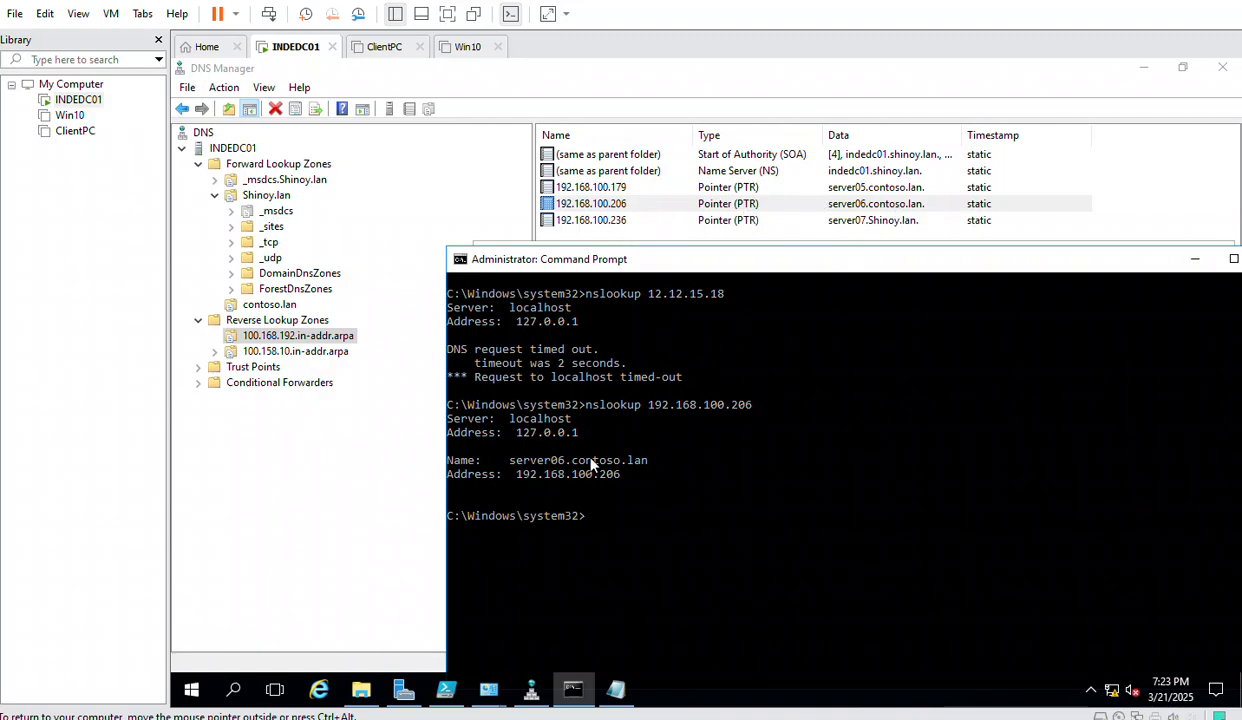
click(1193, 260)
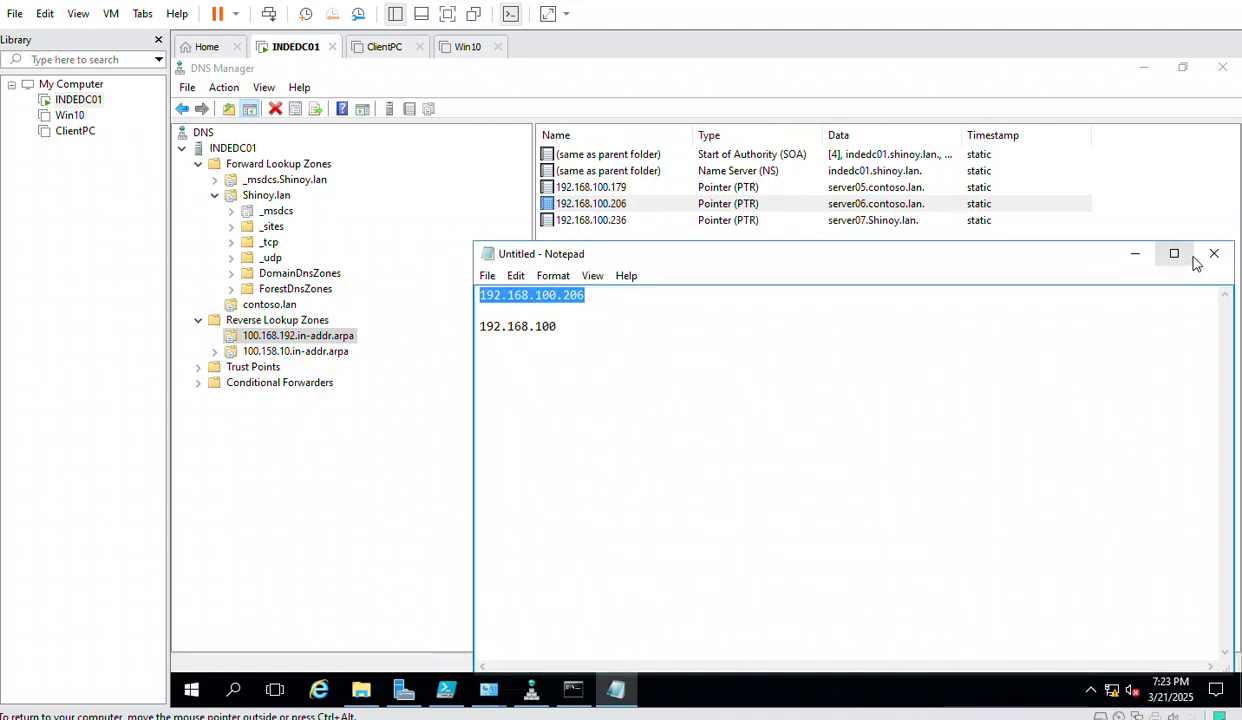
click(1135, 256)
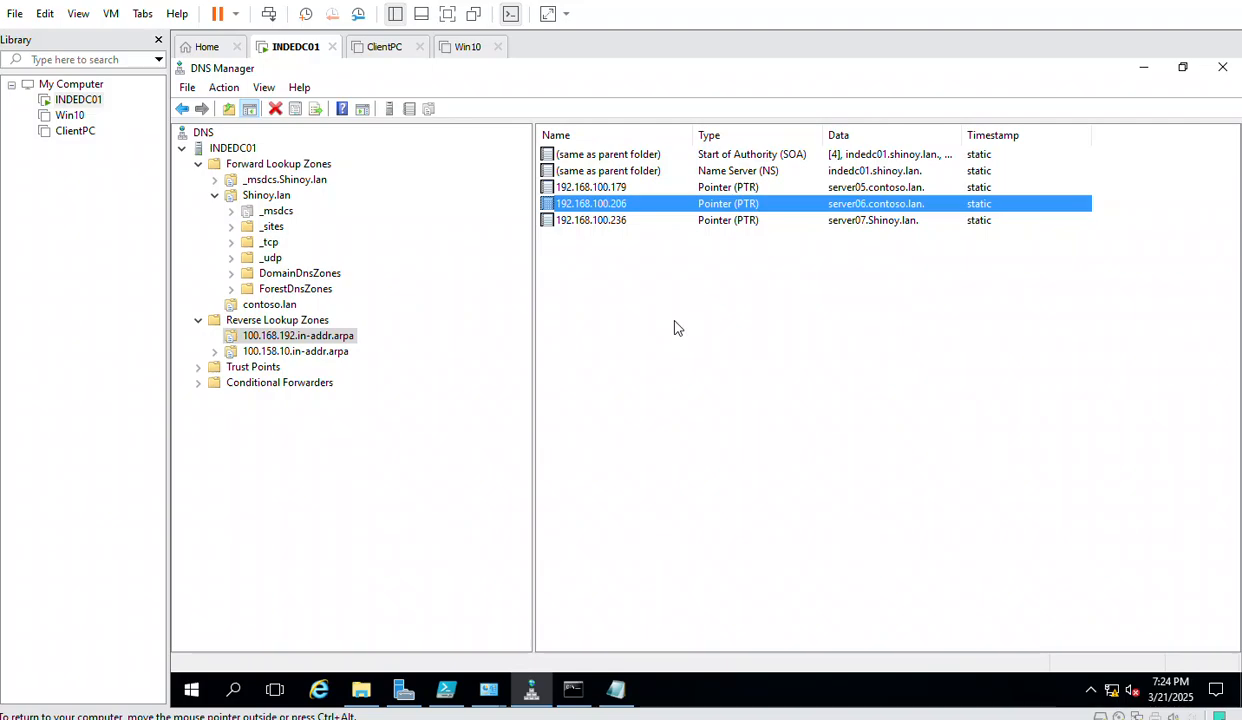
click(263, 305)
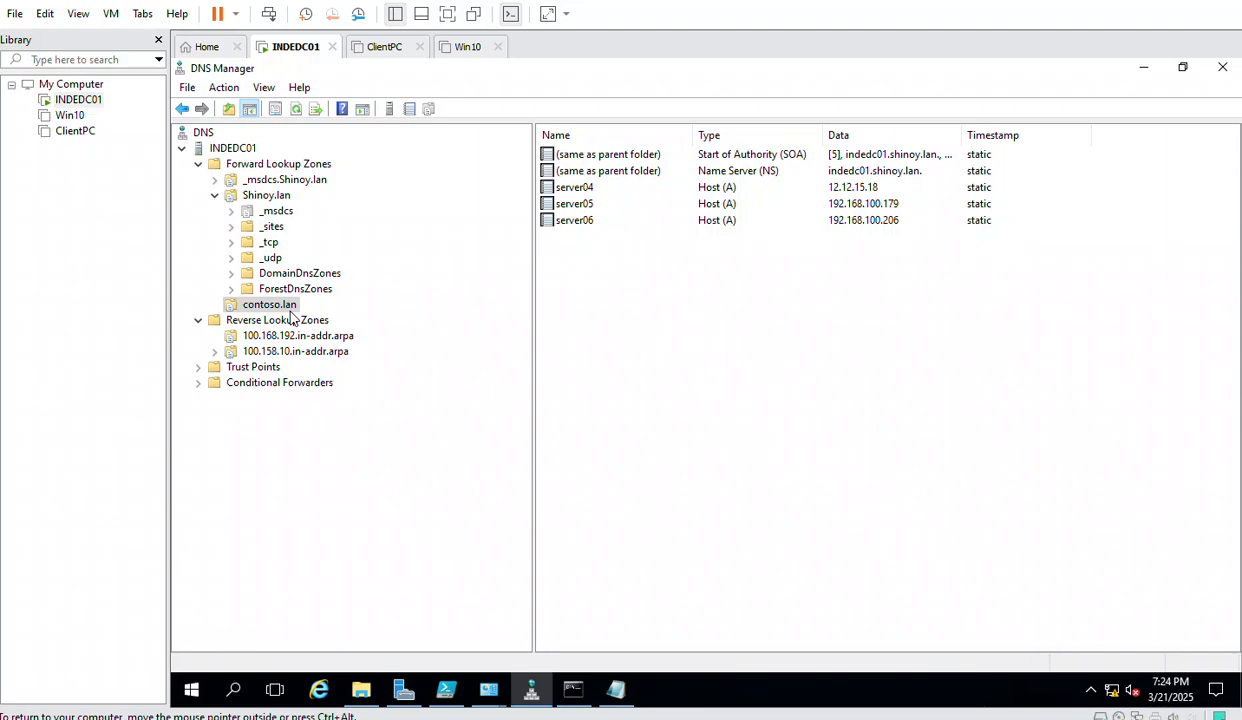
right_click(292, 317)
click(366, 359)
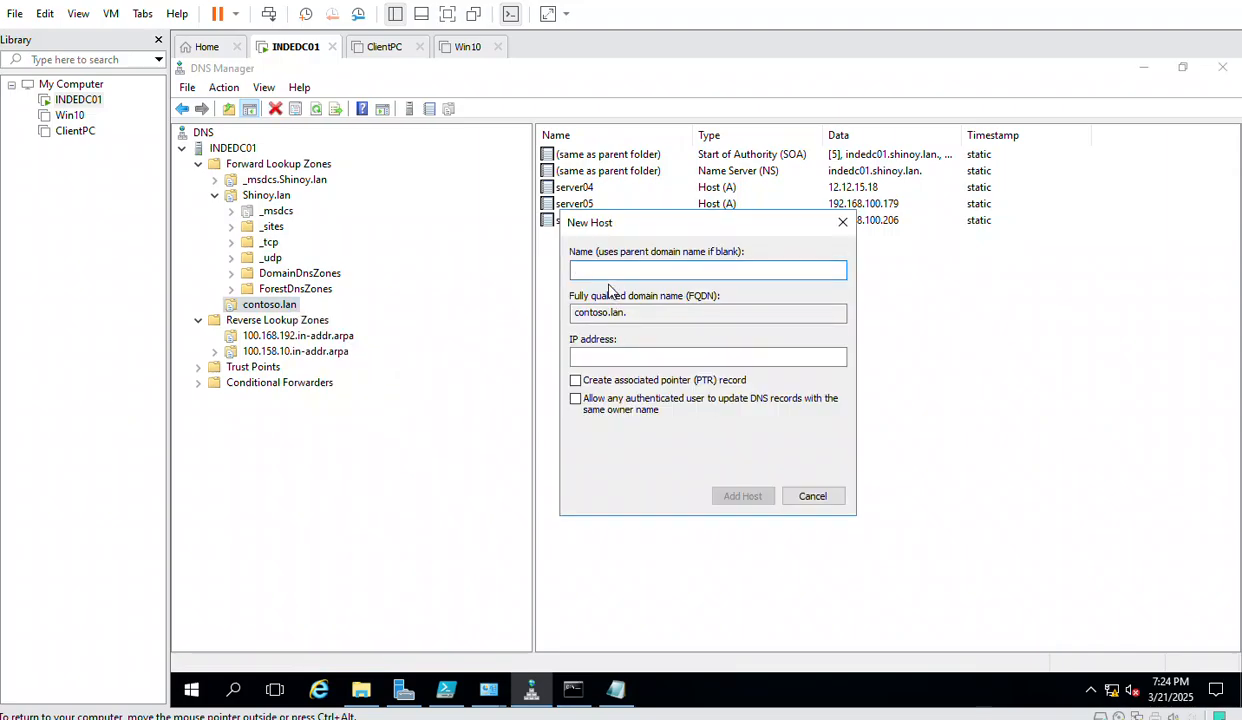
text(krfnekjrjhnj)
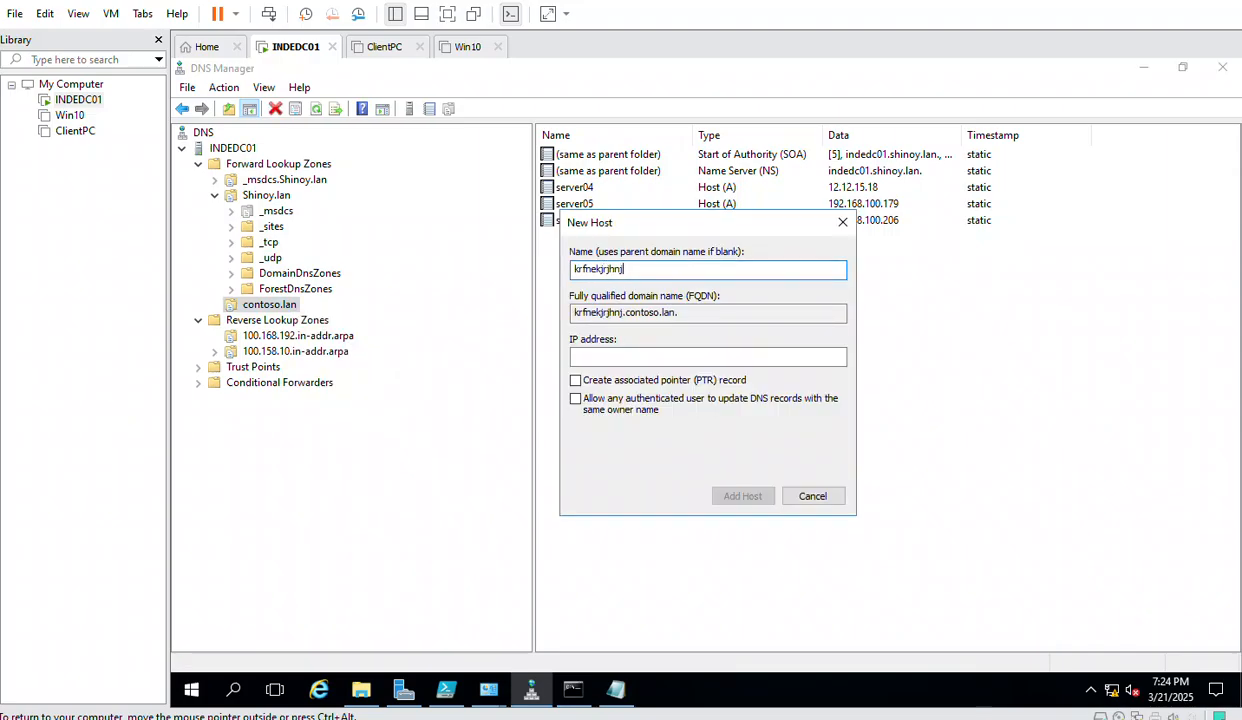
drag(620, 268, 555, 280)
click(792, 493)
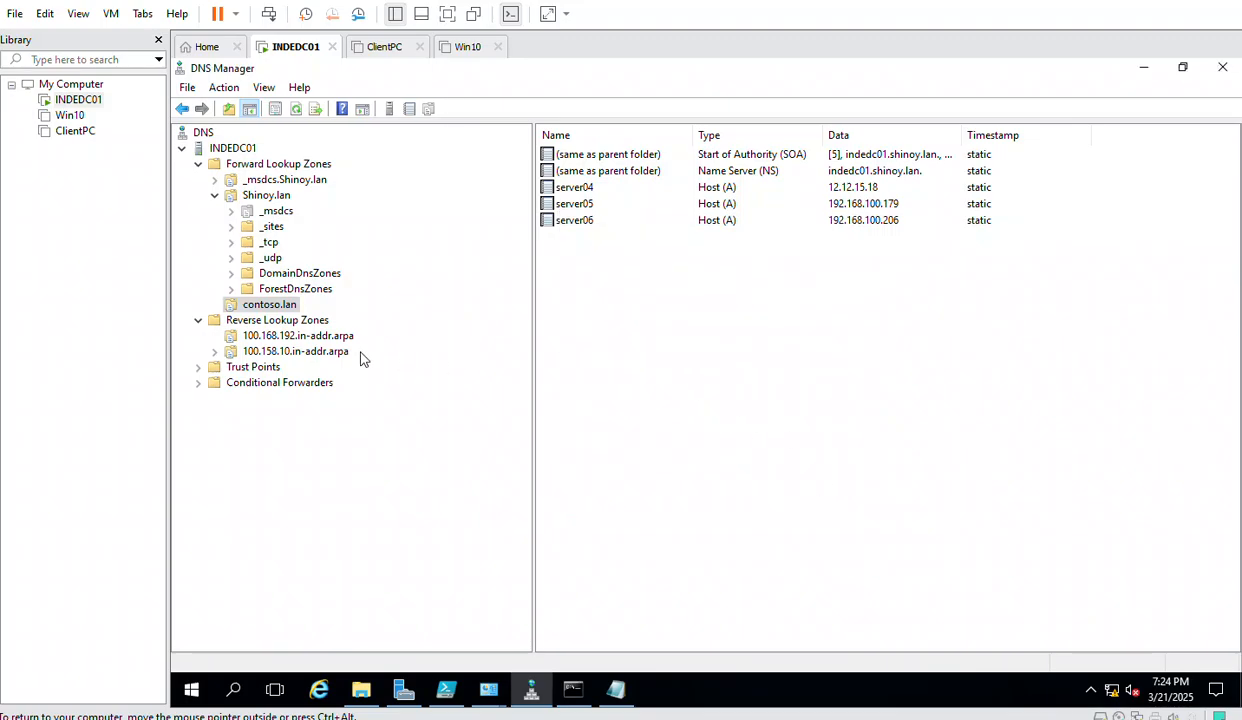
- Review the name, IP address and PTR options for a new host in the contoso.lan zone, and cancel without adding it
right_click(268, 311)
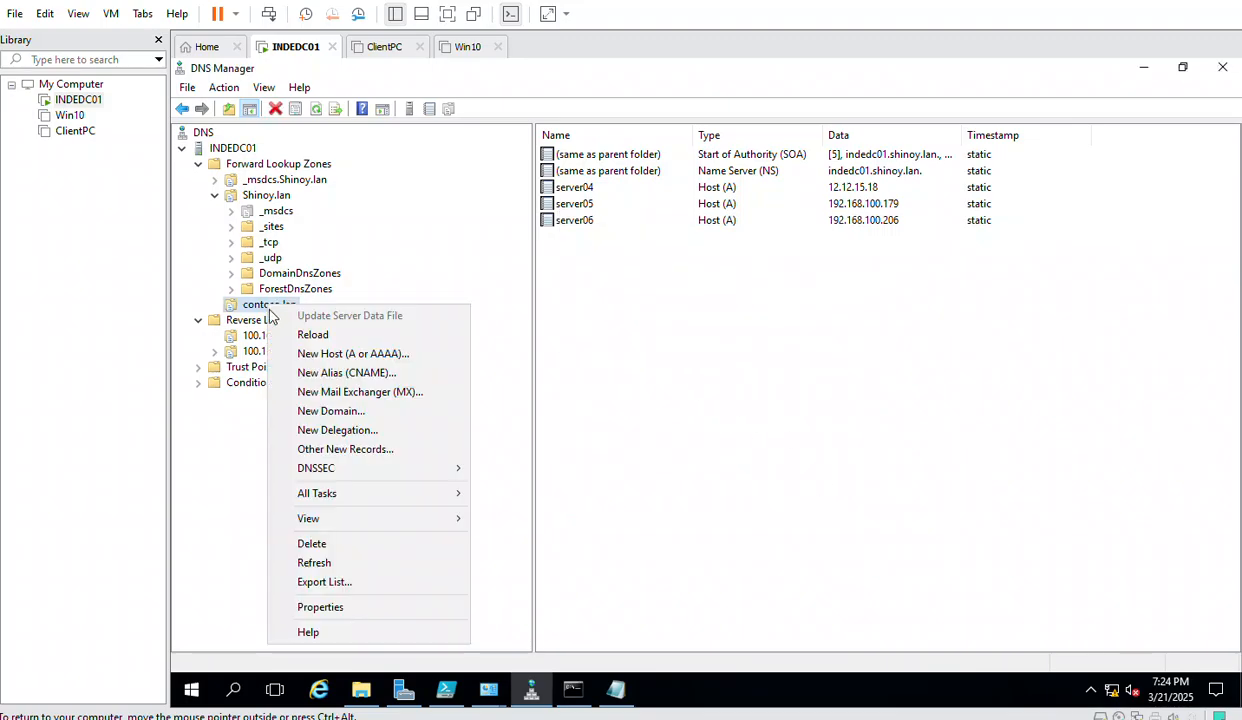
click(372, 355)
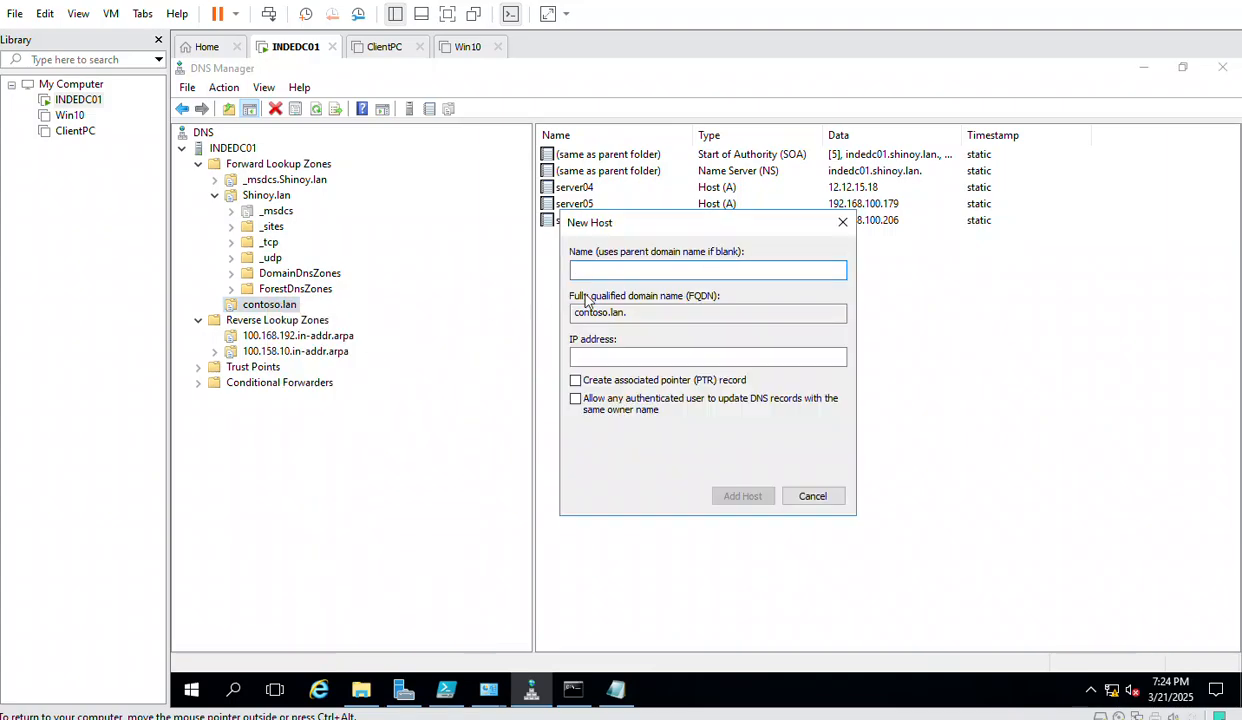
click(613, 355)
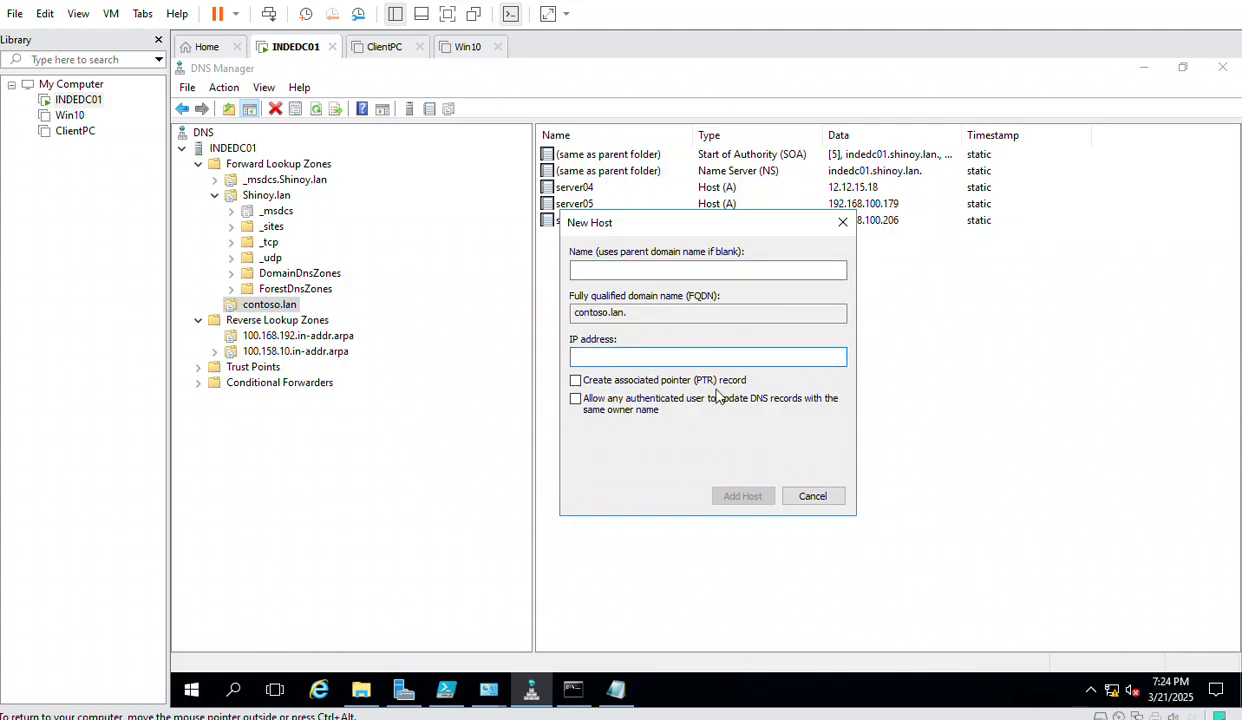
click(815, 500)
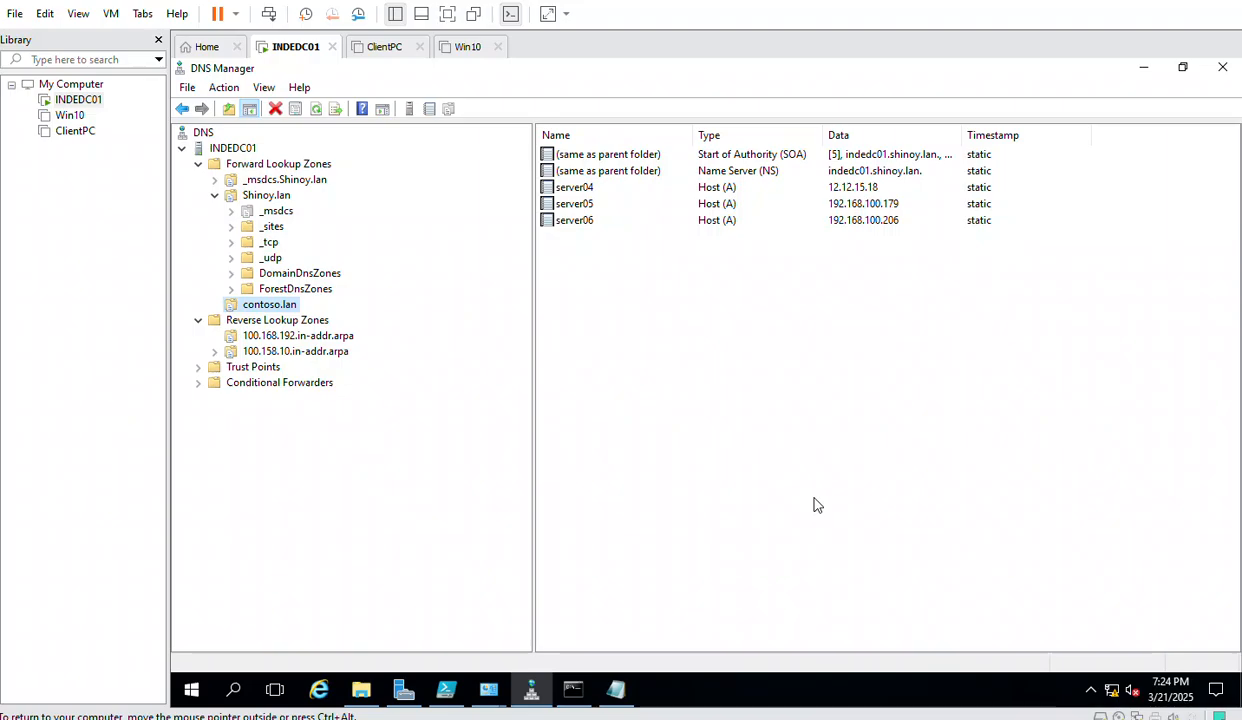
- Start a new forward lookup zone with the default zone type and replicate it to all DNS servers in the forest
right_click(300, 164)
click(325, 175)
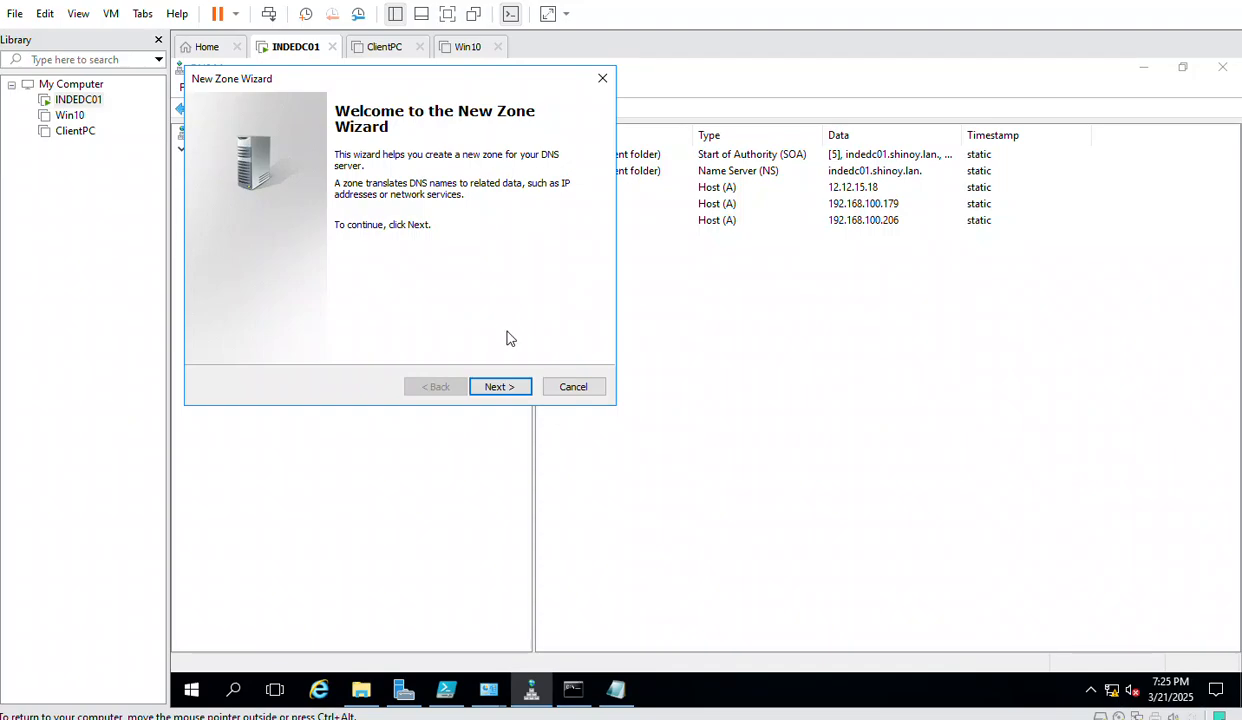
click(499, 387)
click(500, 388)
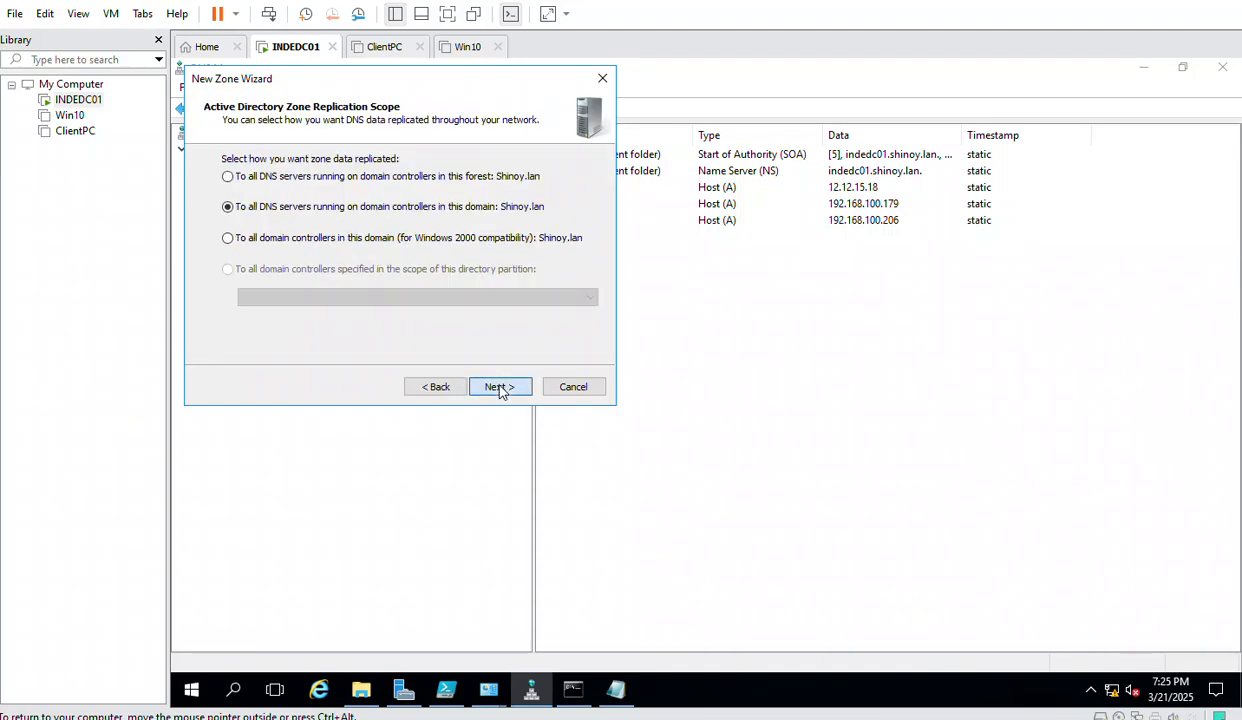
click(500, 388)
click(442, 387)
click(298, 184)
click(499, 387)
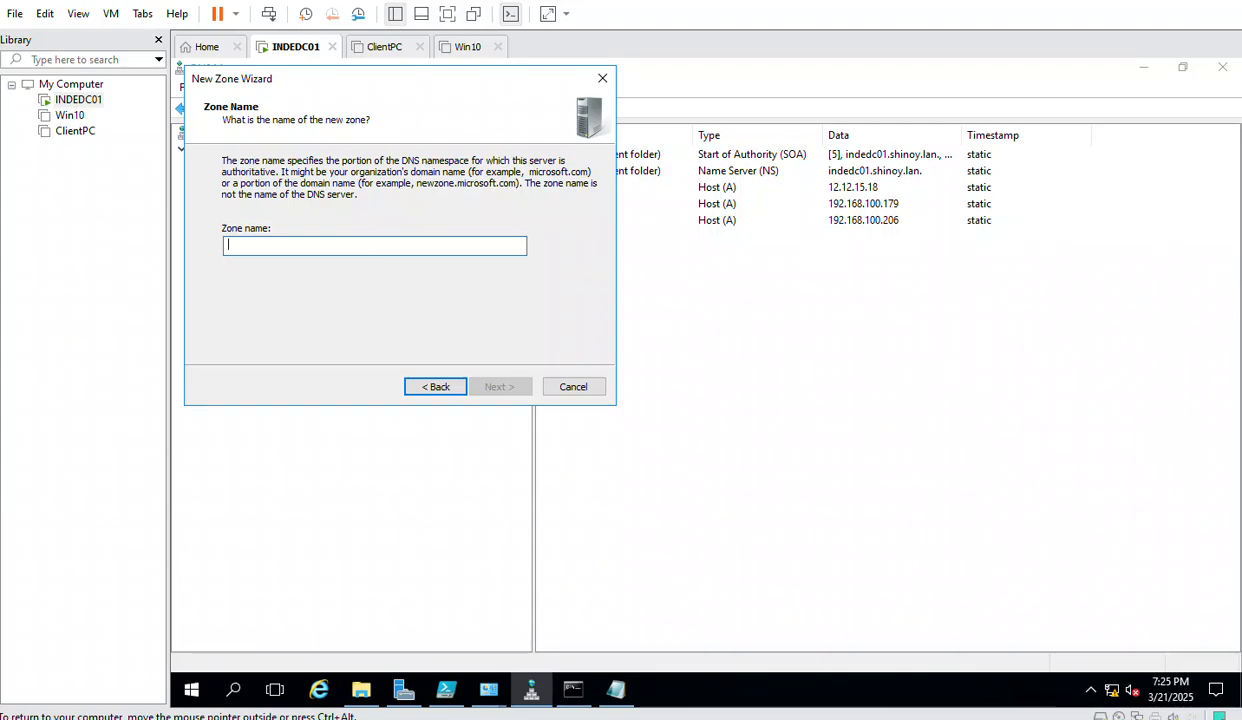
- Name the zone Haryana.lan, allow only secure dynamic updates, finish the wizard, and open the new zone
text(Harya)
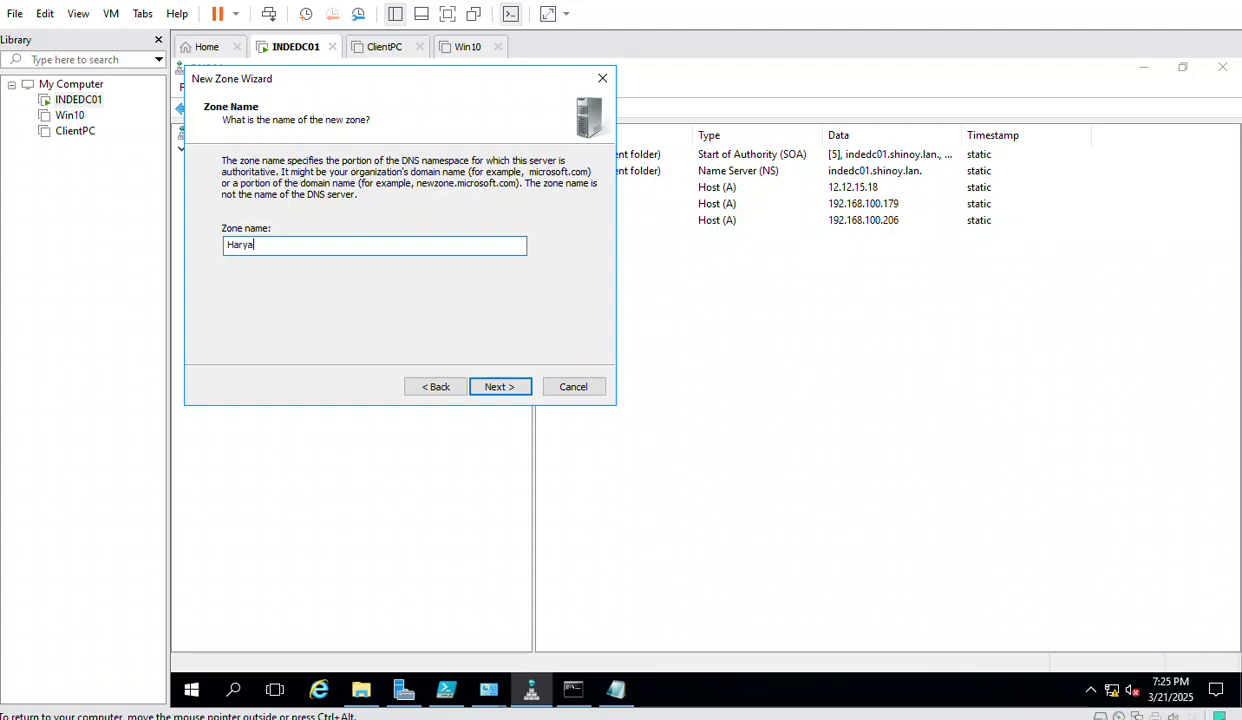
text(na.lan)
click(491, 393)
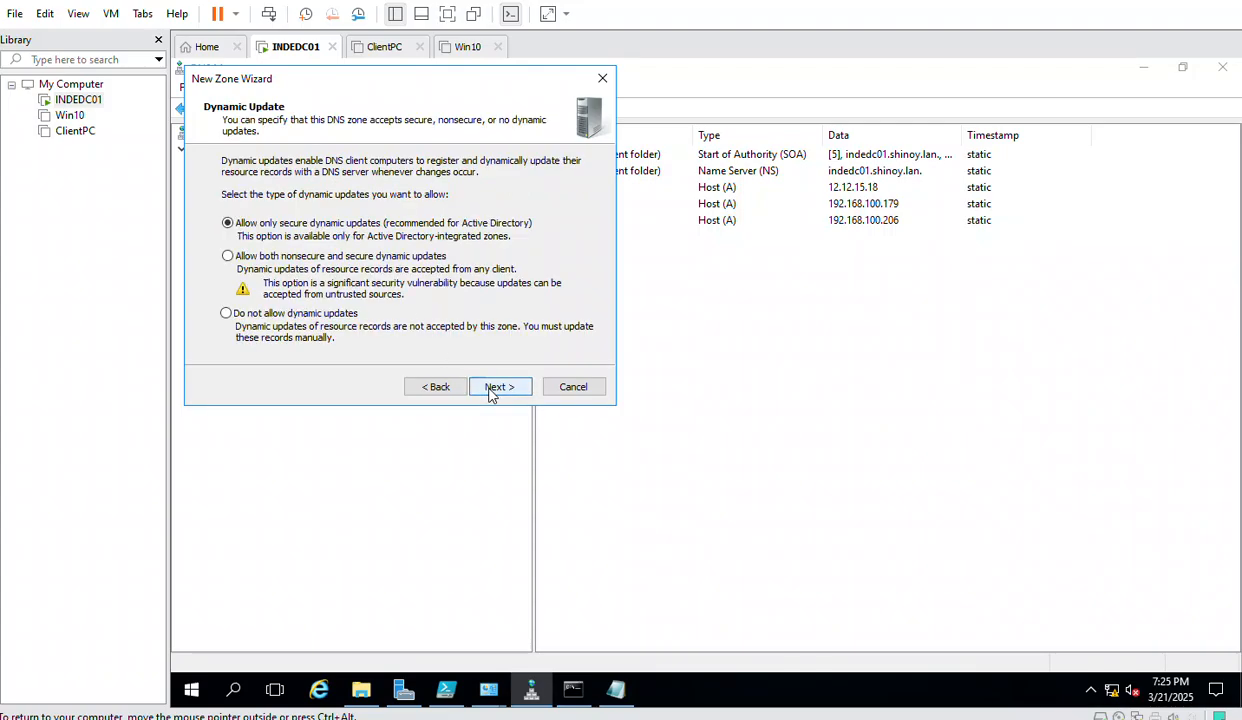
click(491, 393)
click(494, 388)
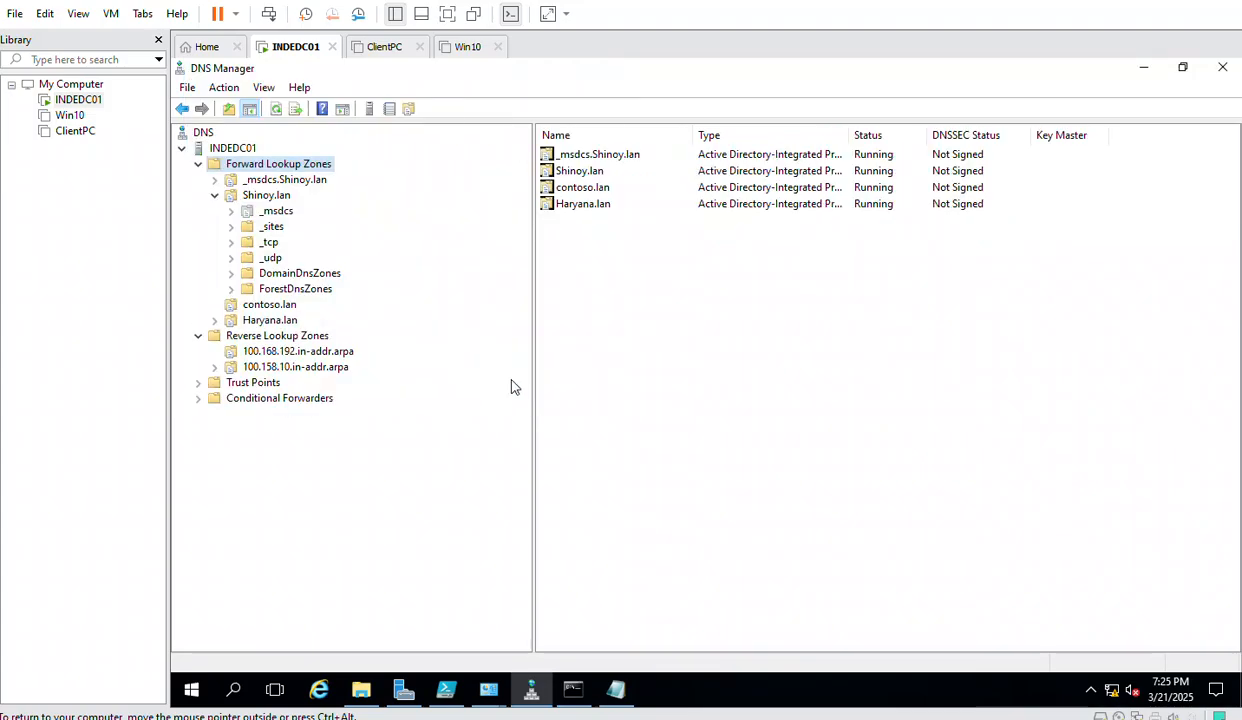
click(267, 320)
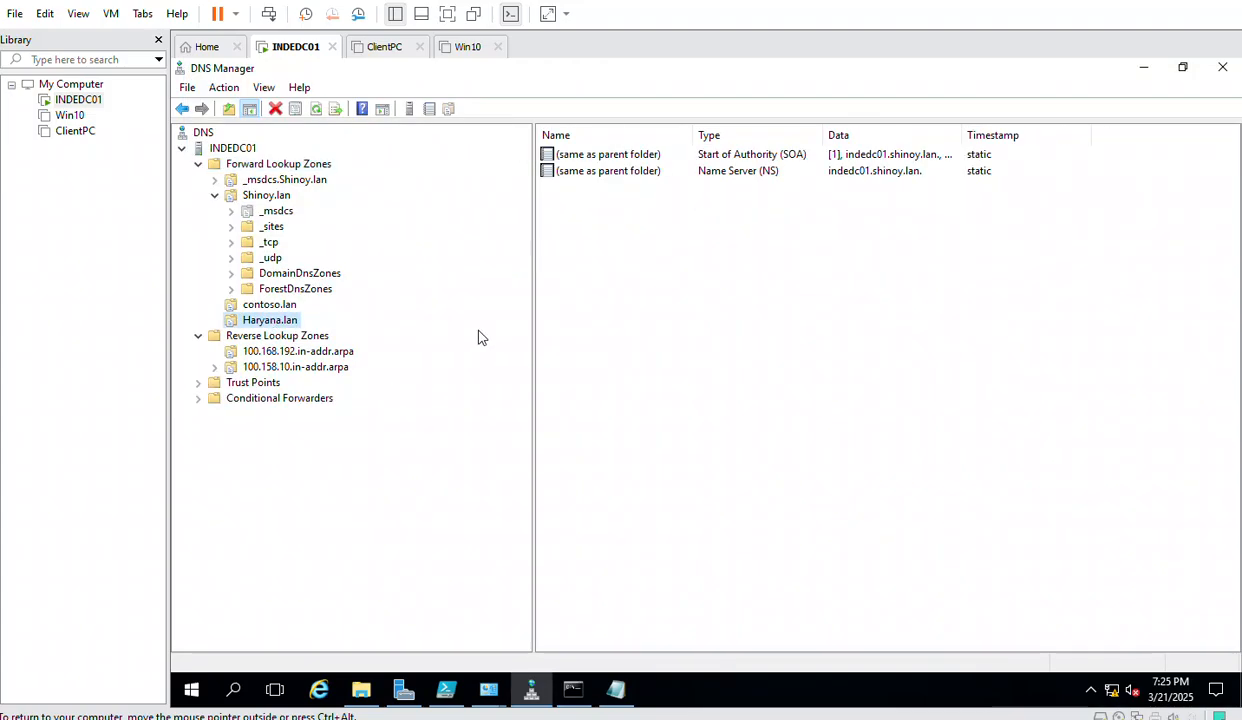
- Add a host record named server08 with IP address 15.15.15.19 to the Haryana.lan zone, without a PTR record
click(271, 305)
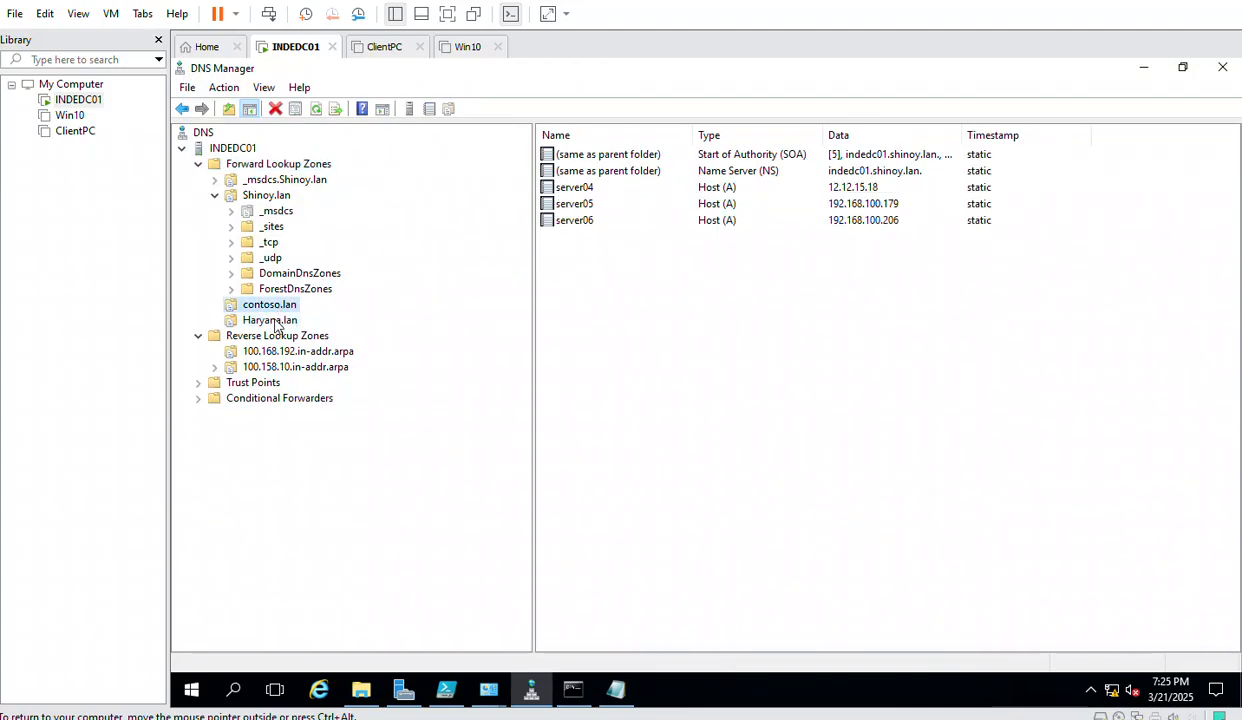
click(275, 322)
right_click(274, 322)
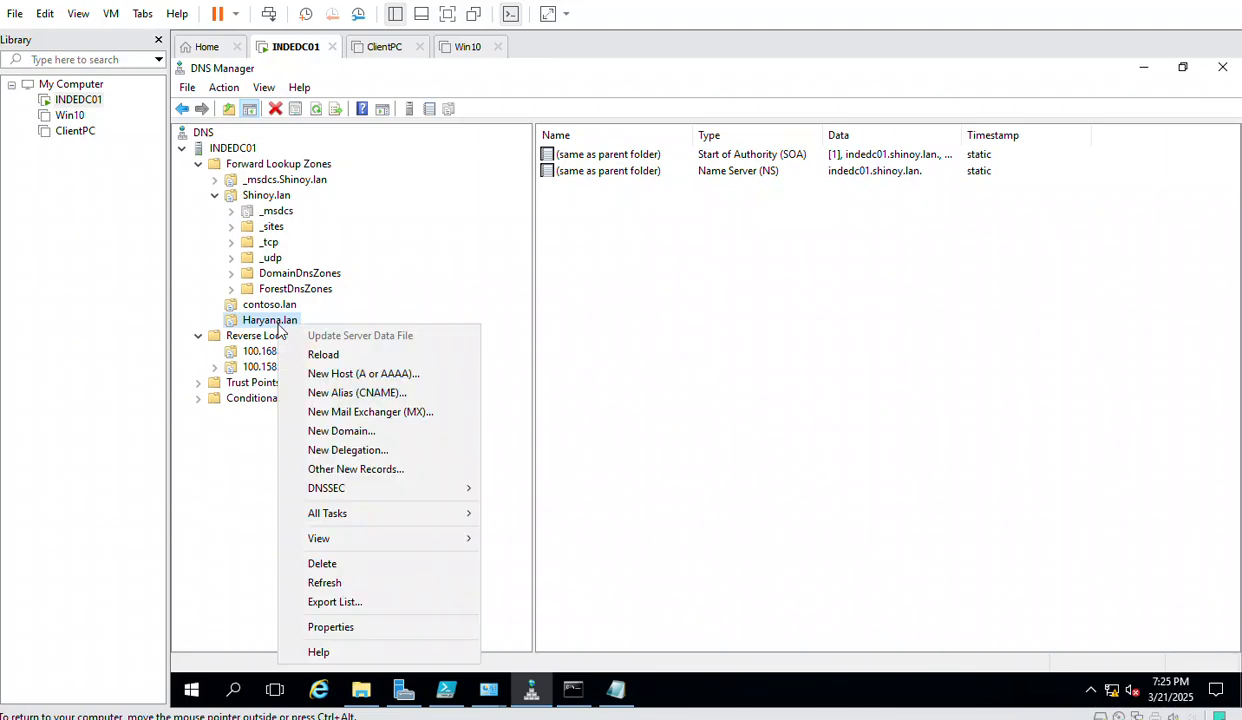
click(350, 373)
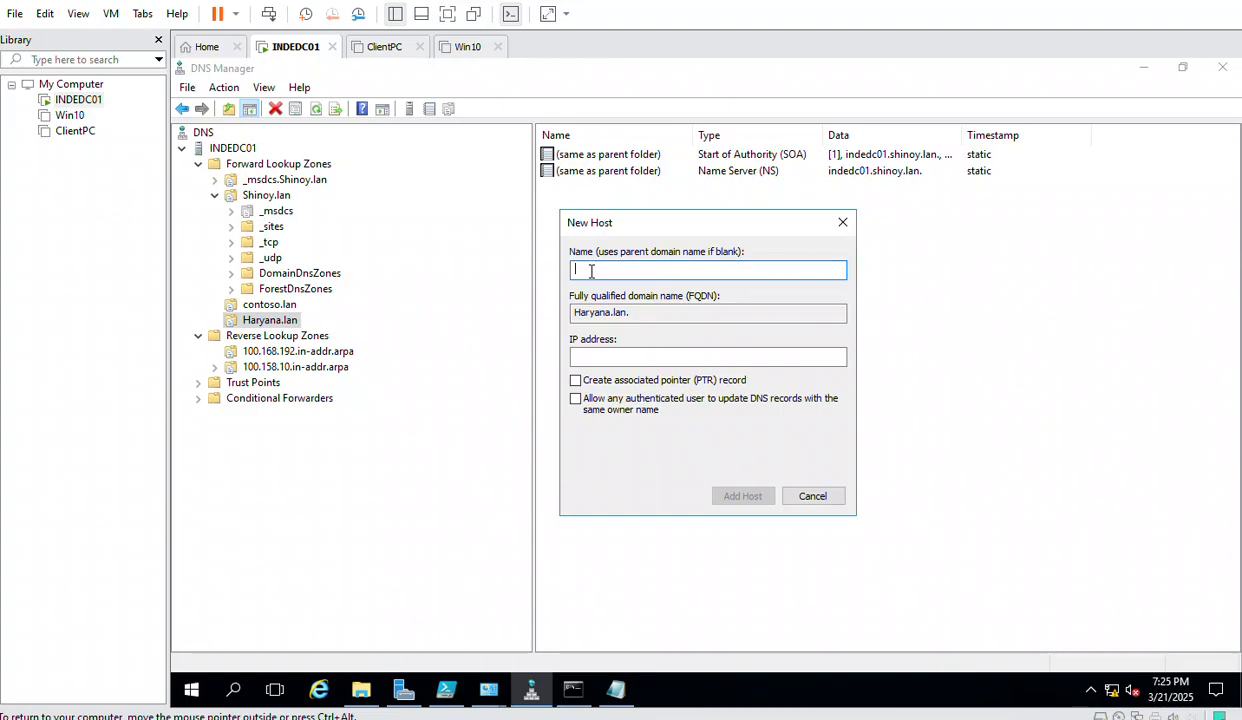
text(server08)
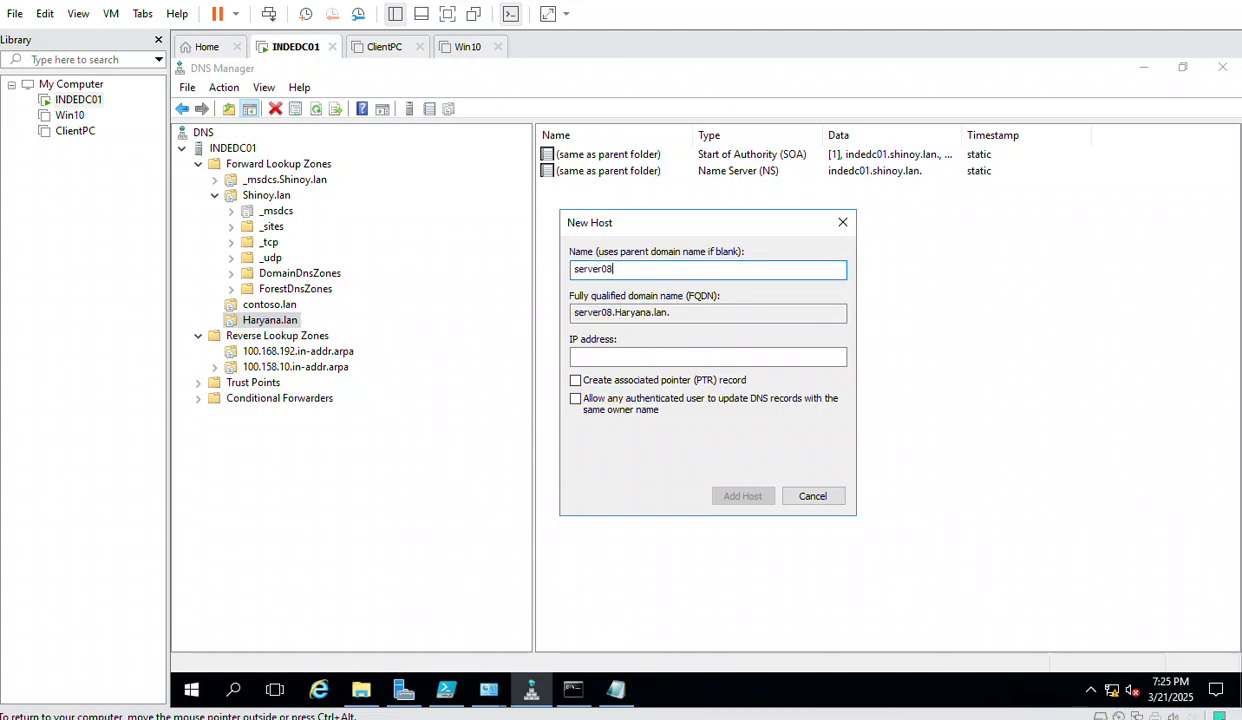
click(598, 358)
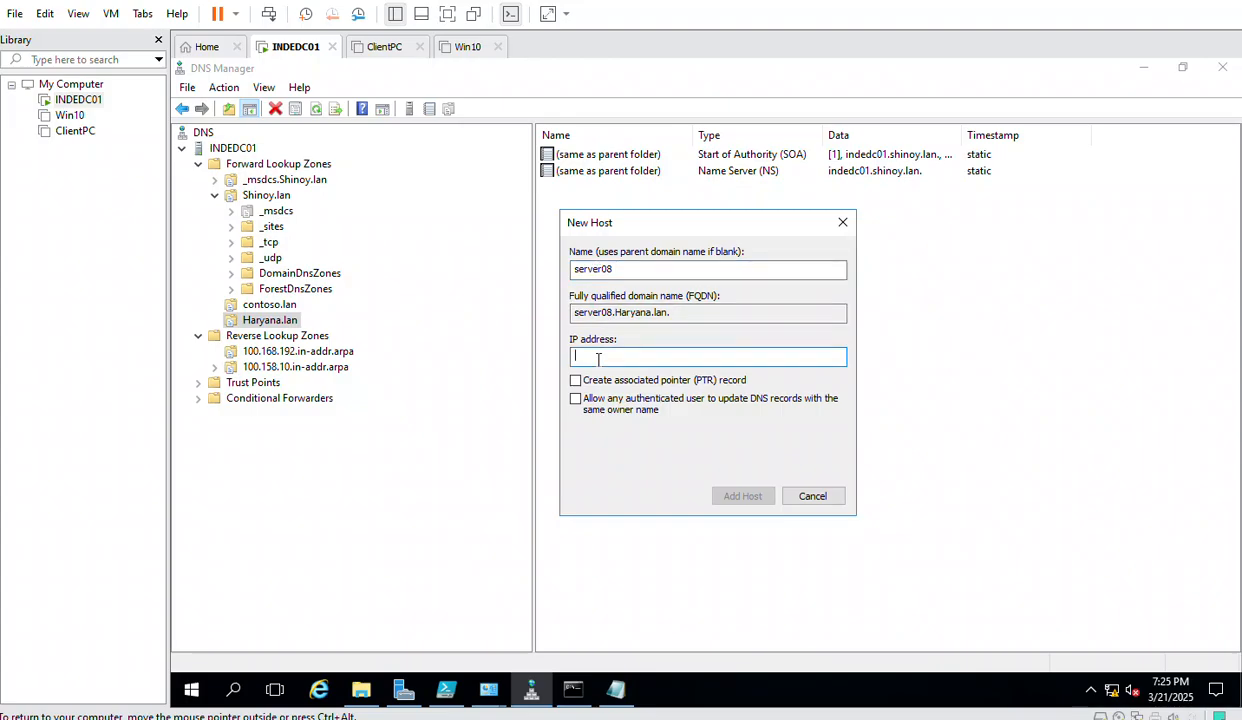
text(15.15.15.19)
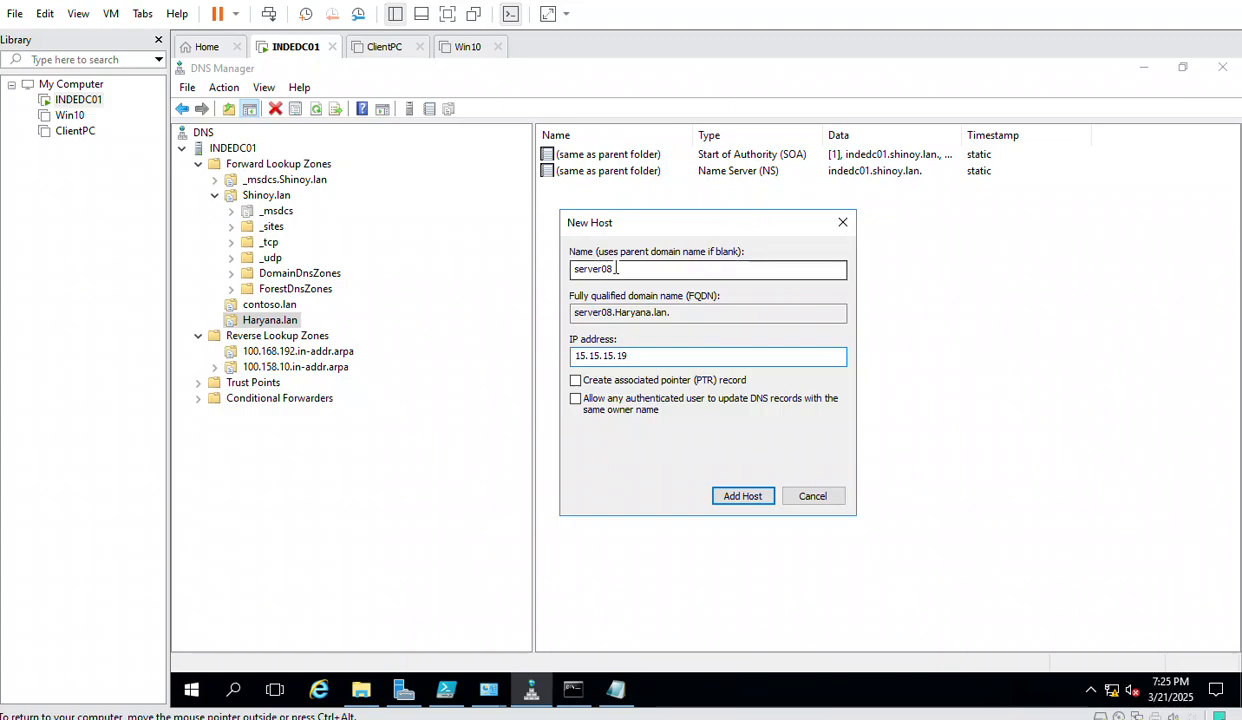
click(742, 495)
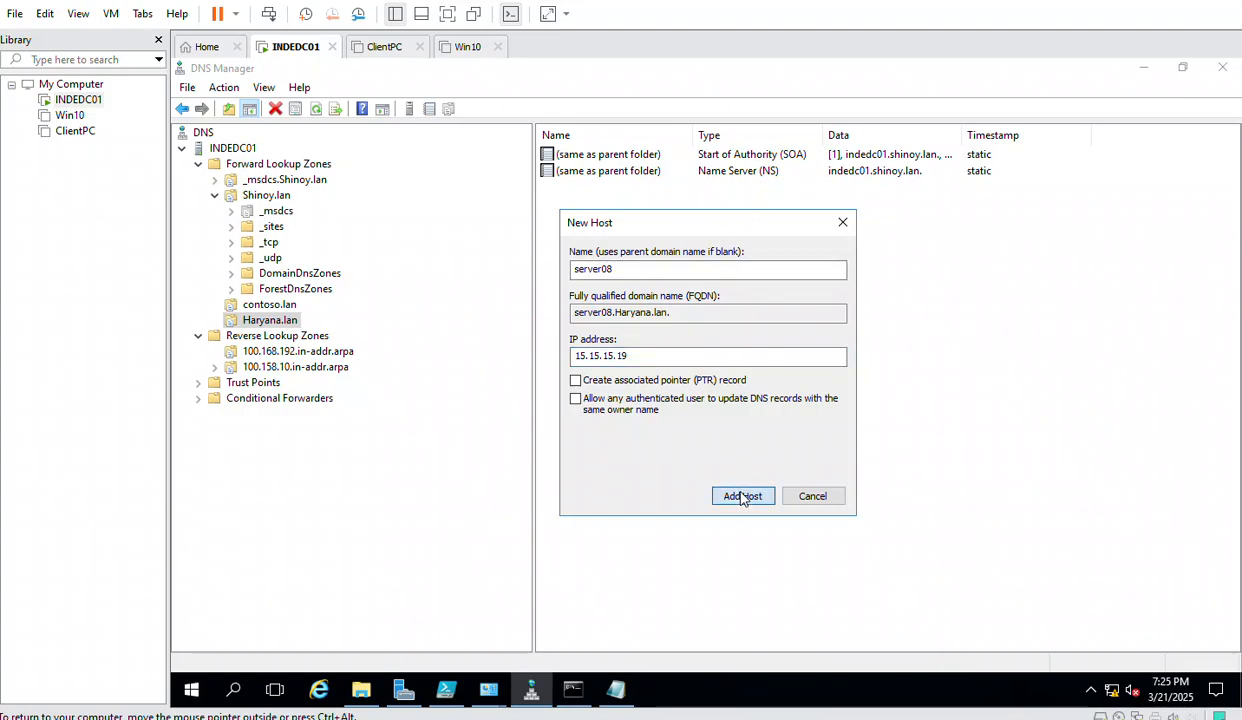
click(831, 436)
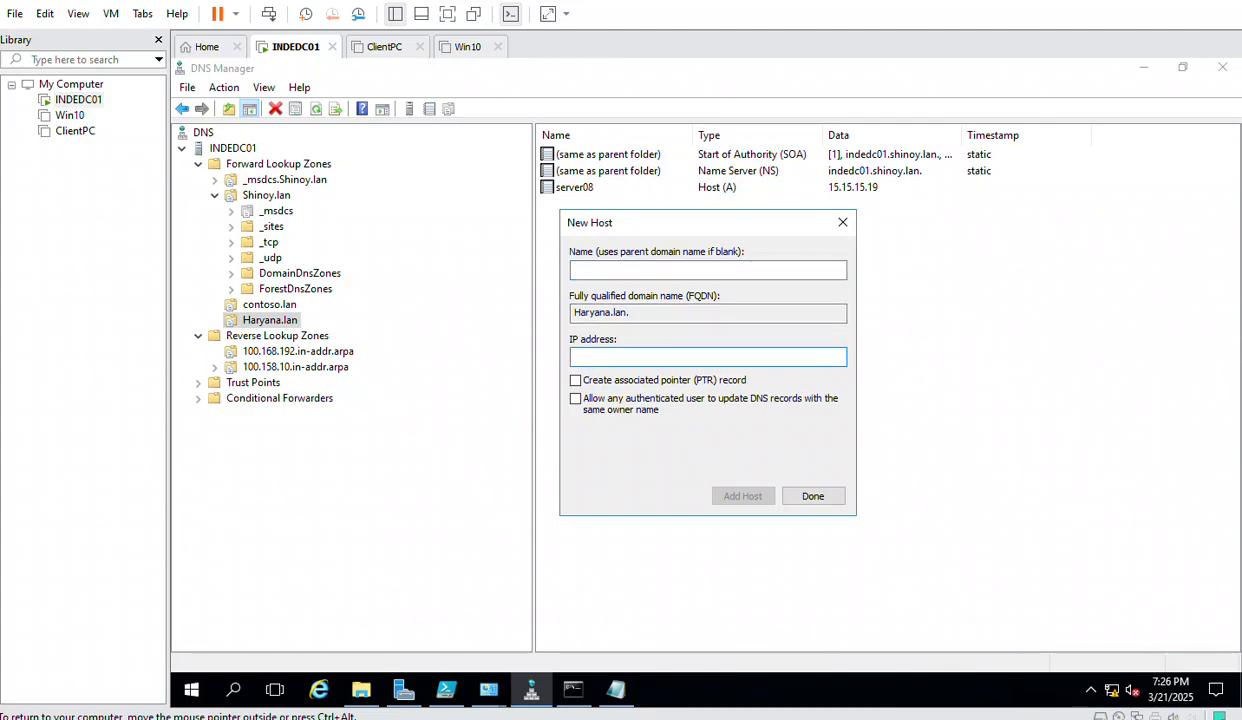
- Add a host with a blank name and IP address 17.19.12.18 to Haryana.lan, and close the New Host dialog
text(17.19.12.18)
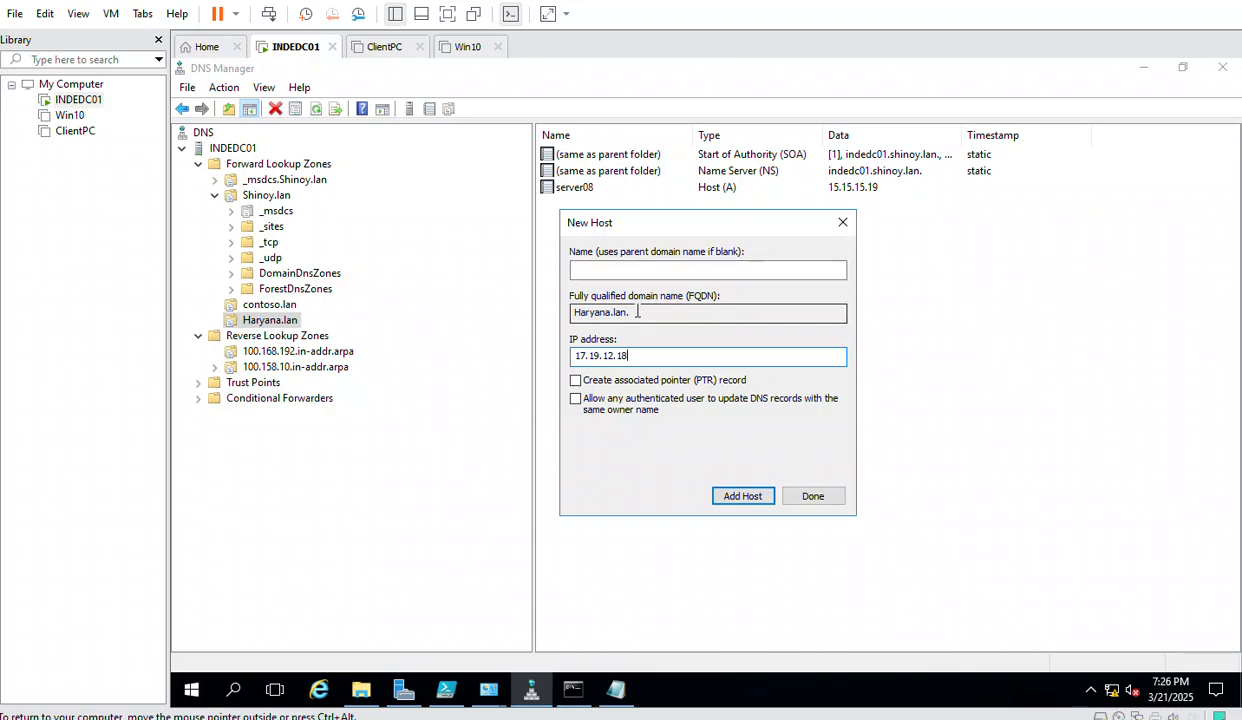
drag(637, 312, 577, 312)
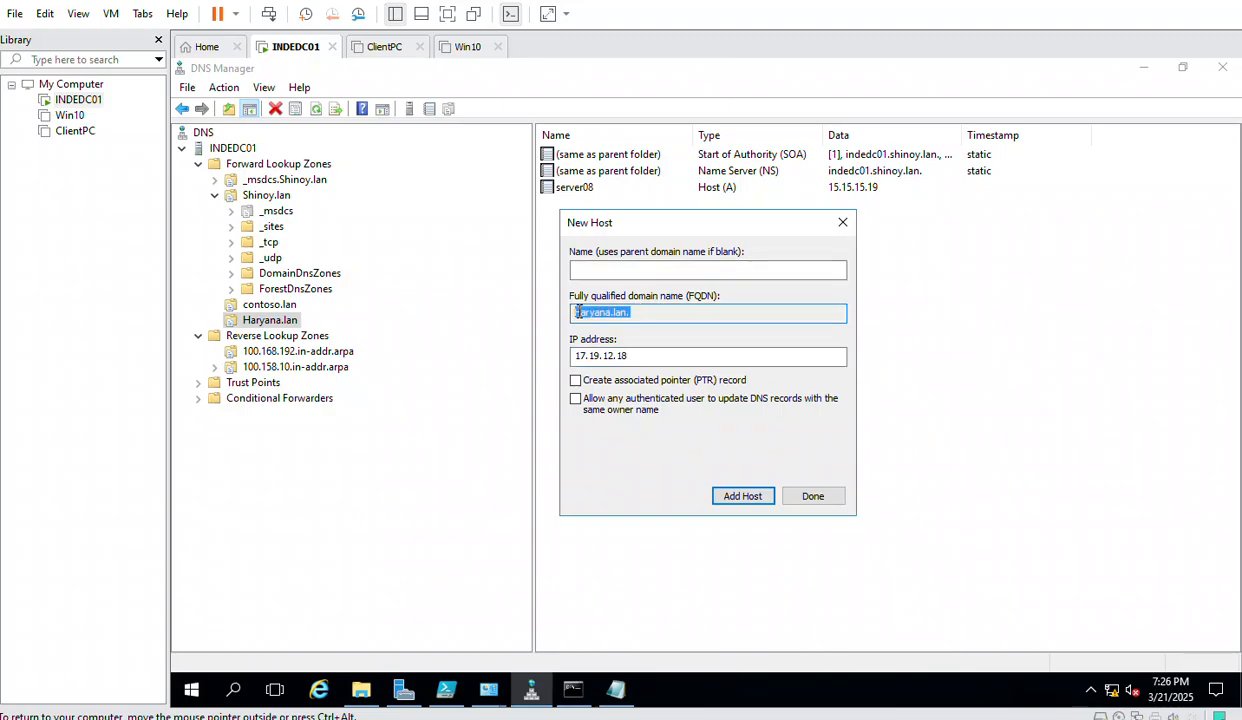
click(649, 312)
drag(649, 312, 552, 312)
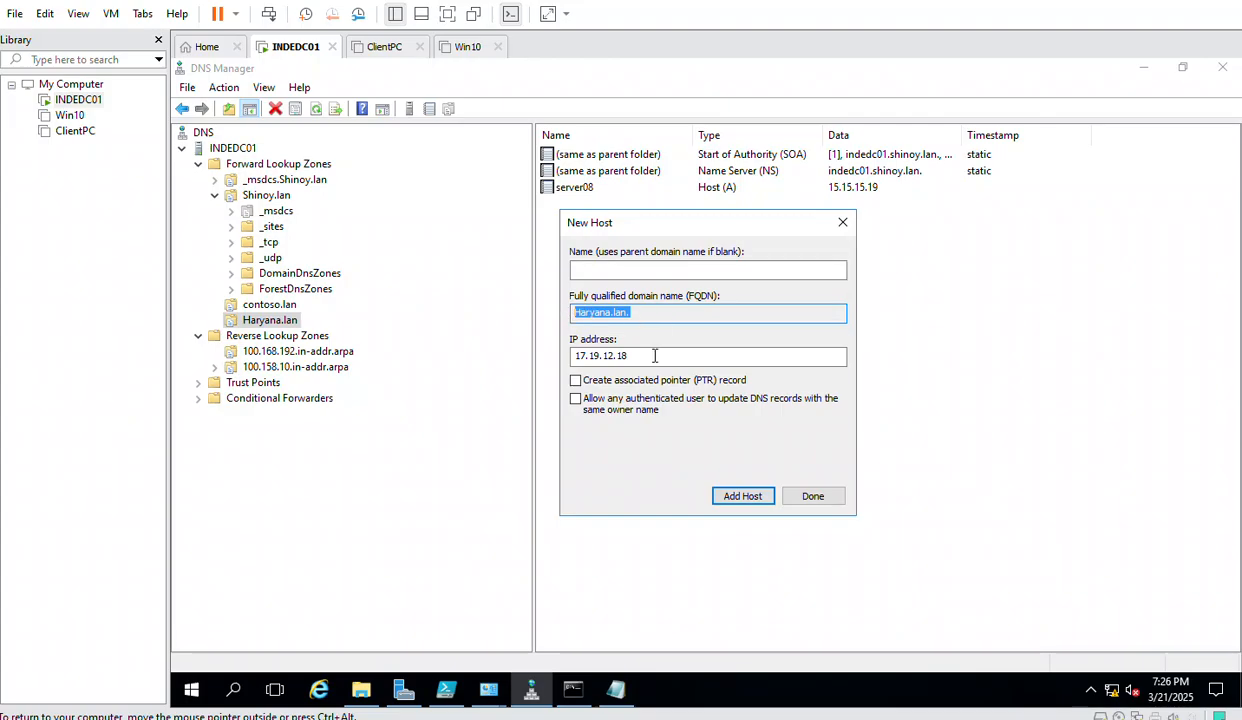
drag(628, 356, 566, 356)
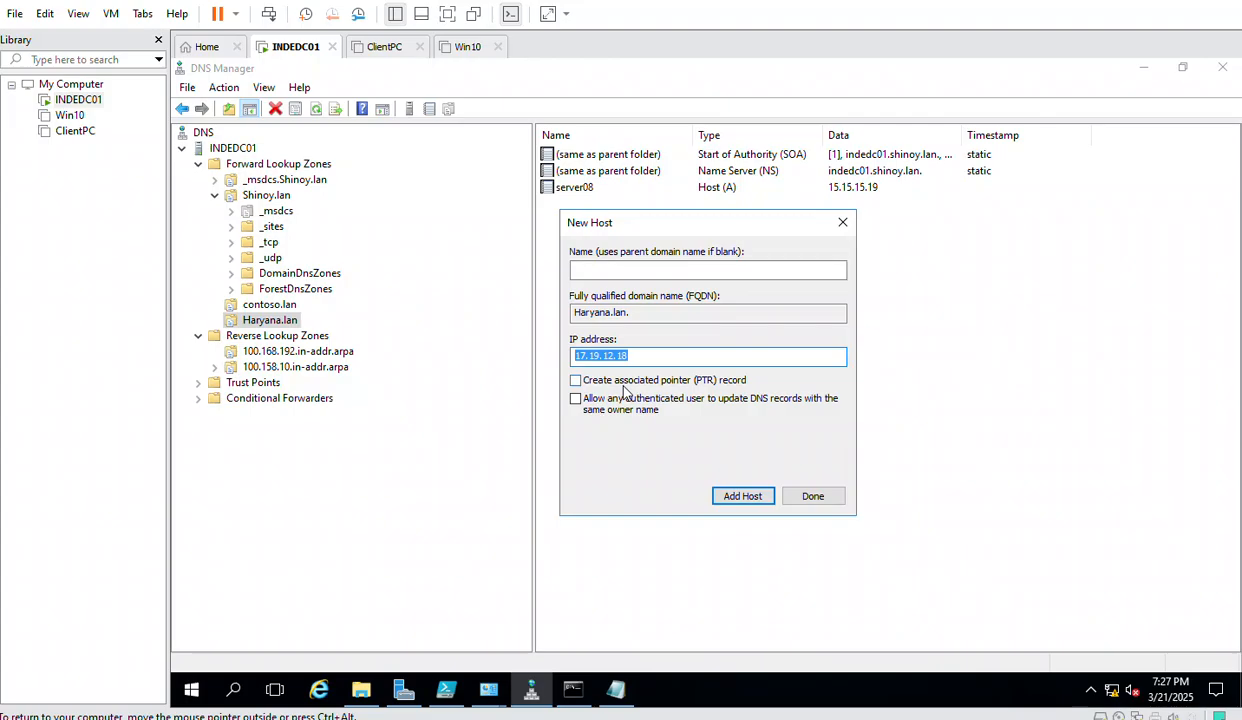
click(741, 500)
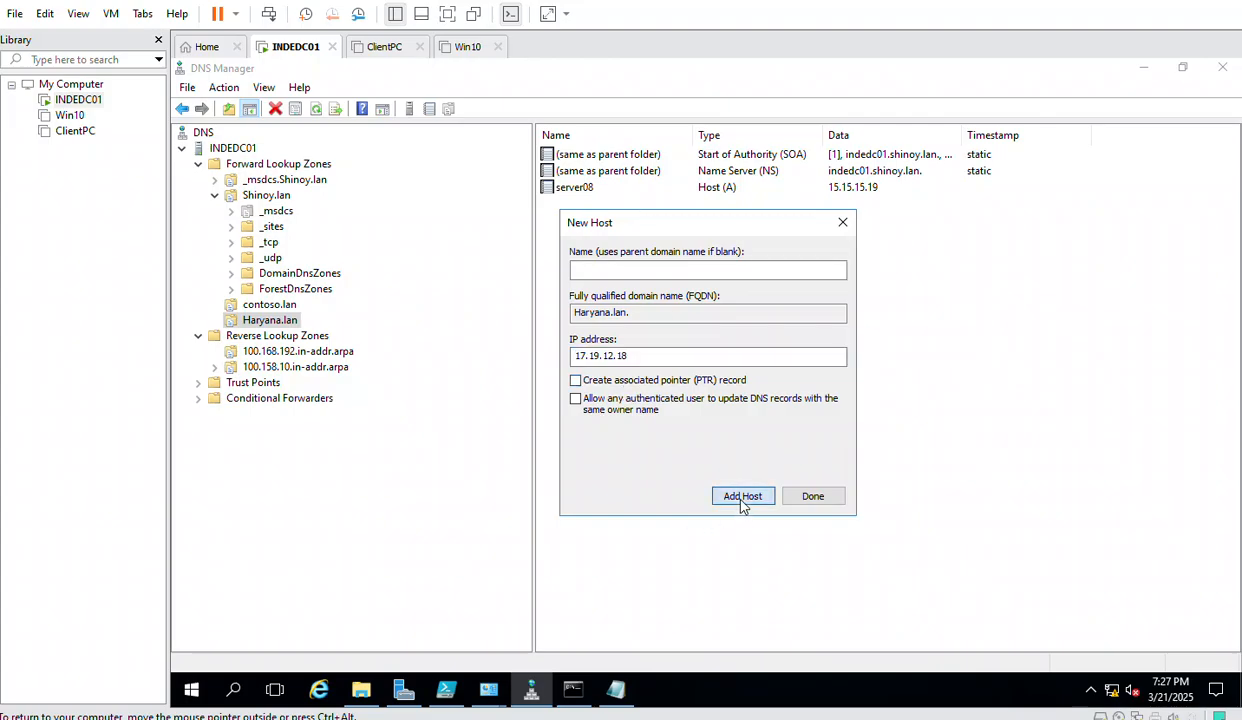
click(823, 438)
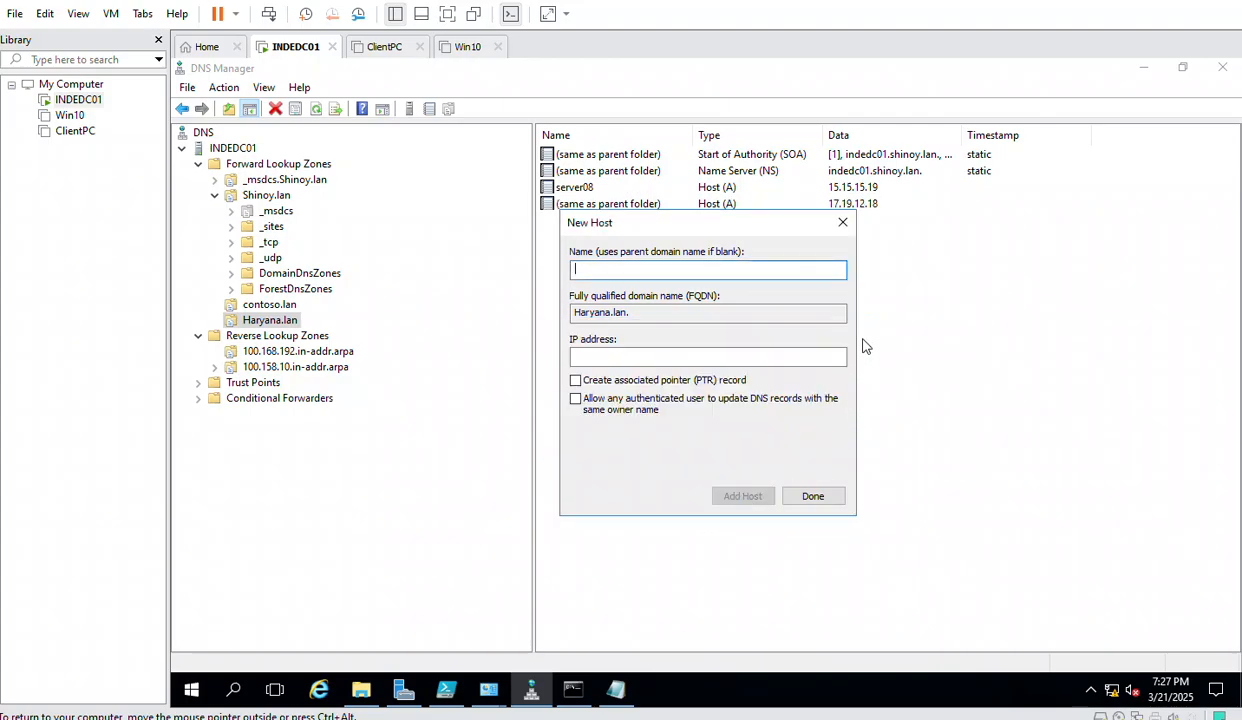
click(842, 223)
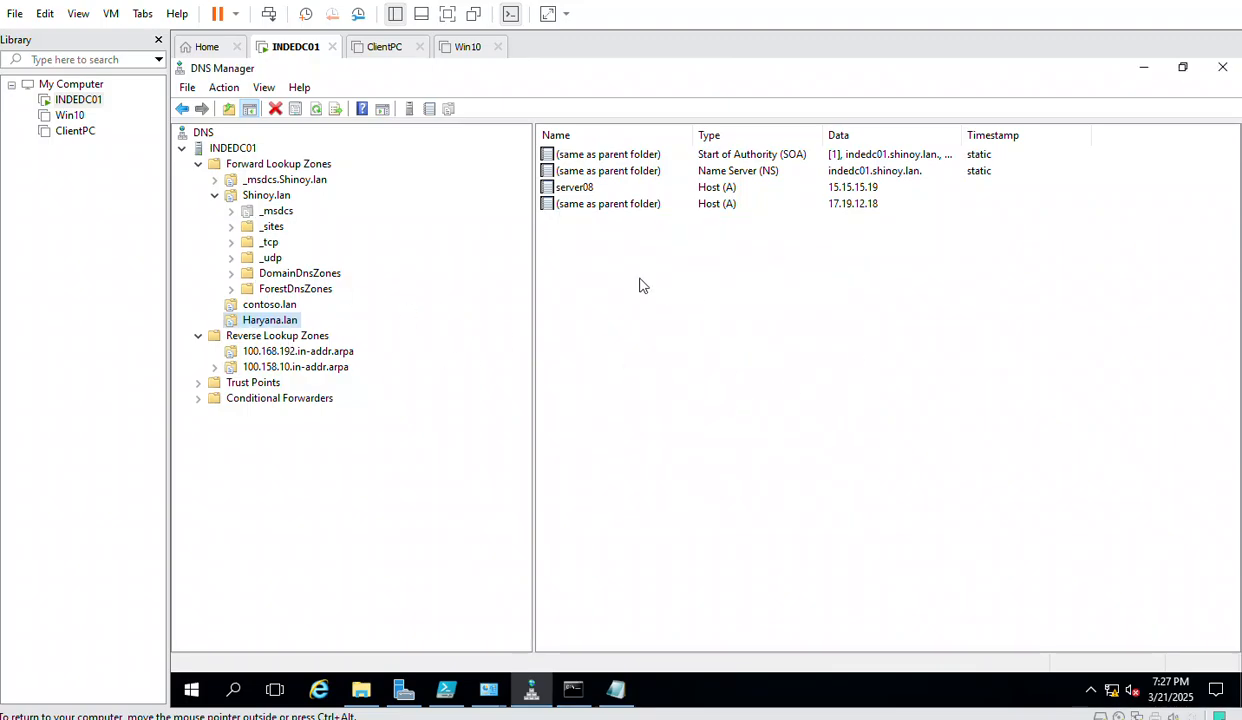
- Compare the host name fields in the properties of the server08 and same-as-parent host records, cancelling both without changes
double_click(567, 194)
key(Escape)
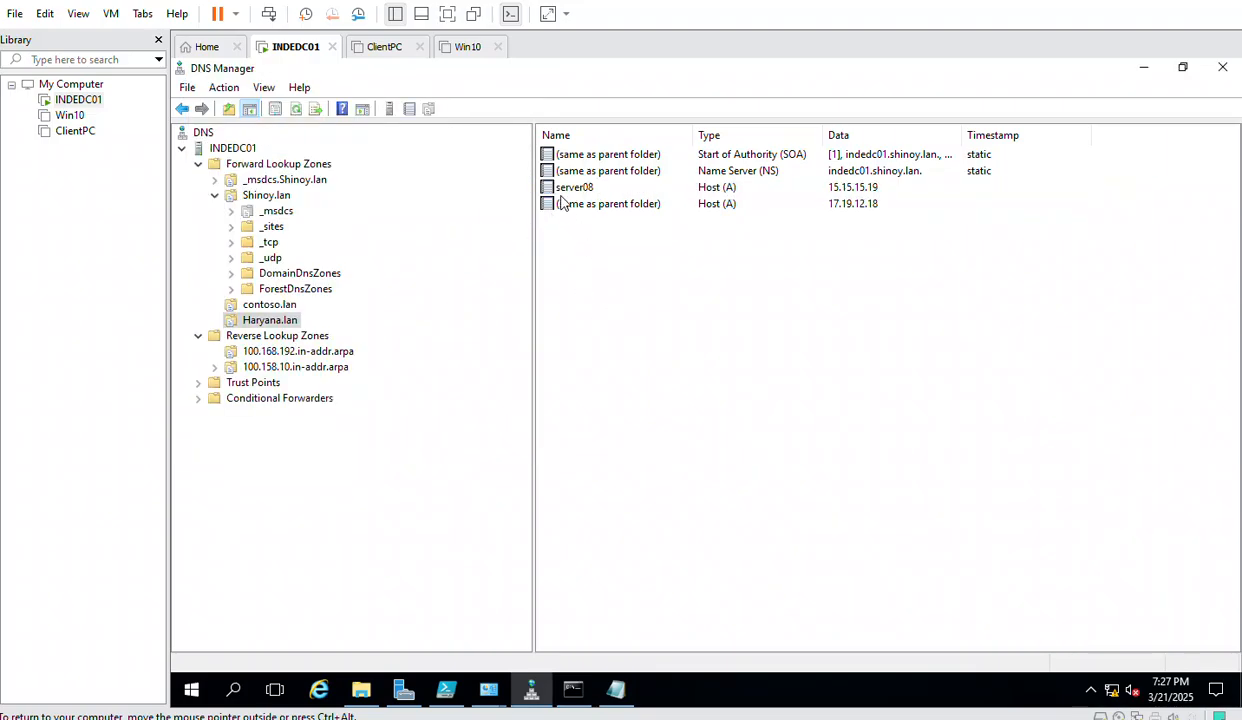
double_click(566, 188)
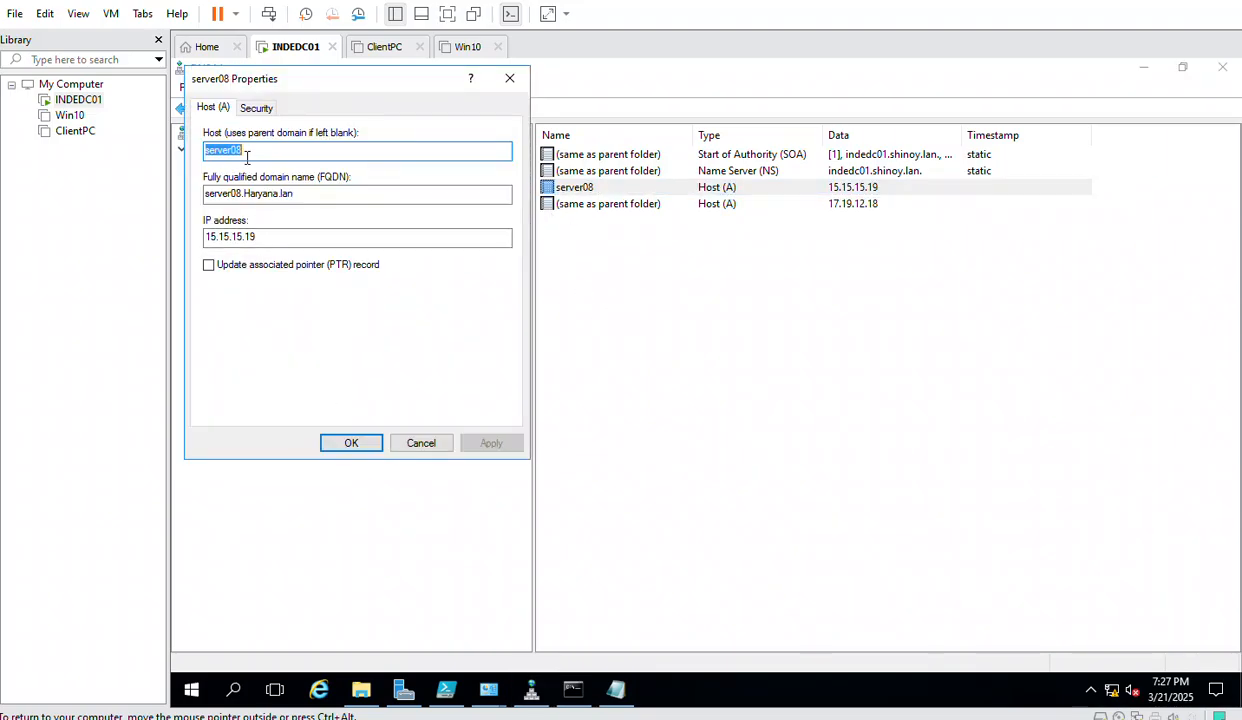
click(240, 152)
click(421, 444)
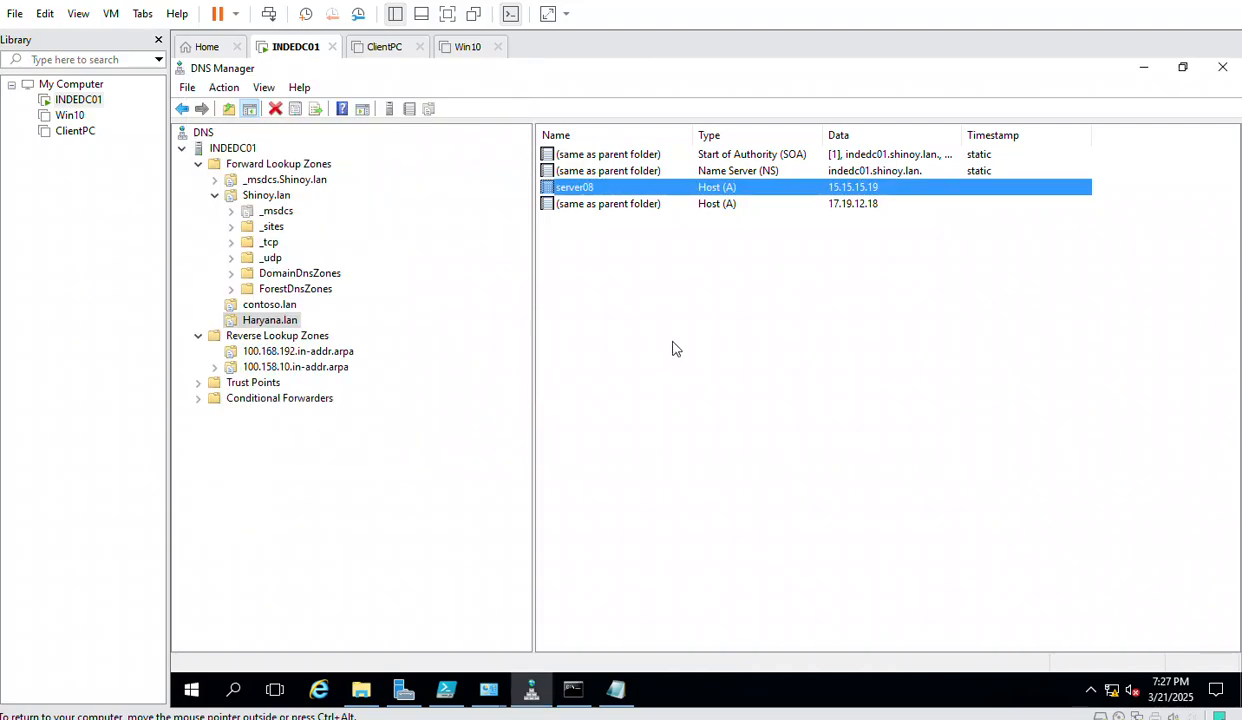
double_click(615, 206)
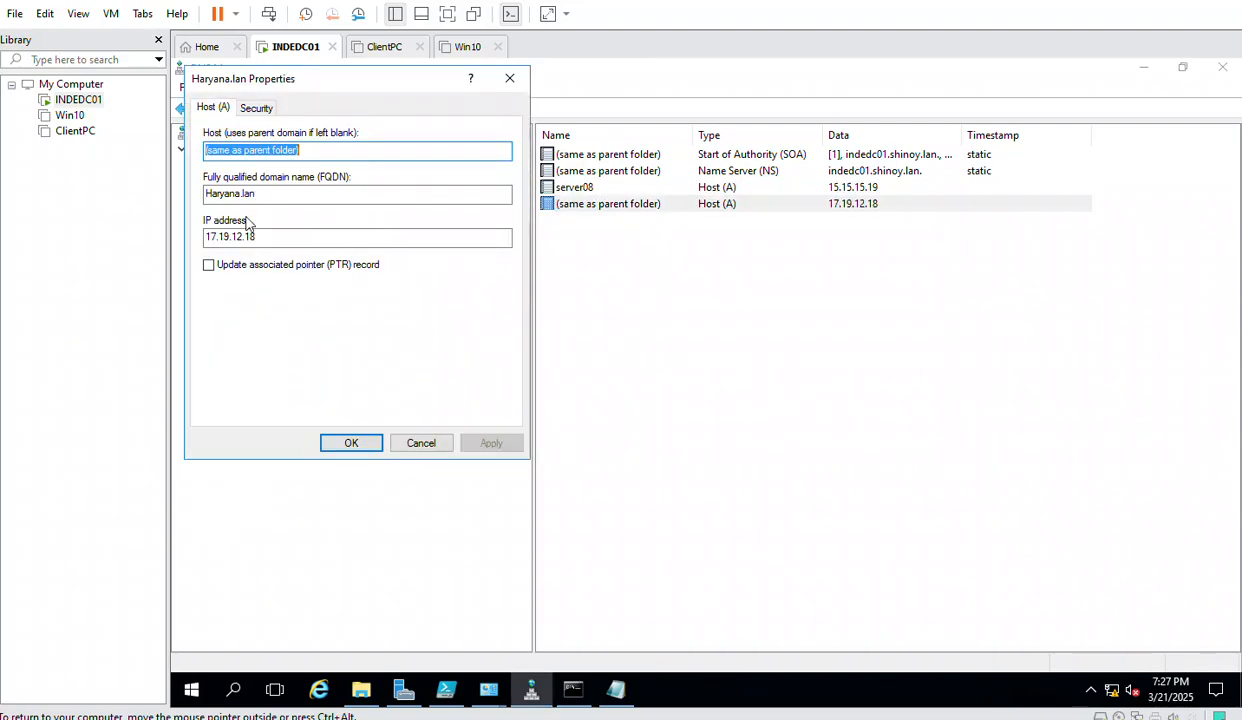
click(311, 151)
click(428, 449)
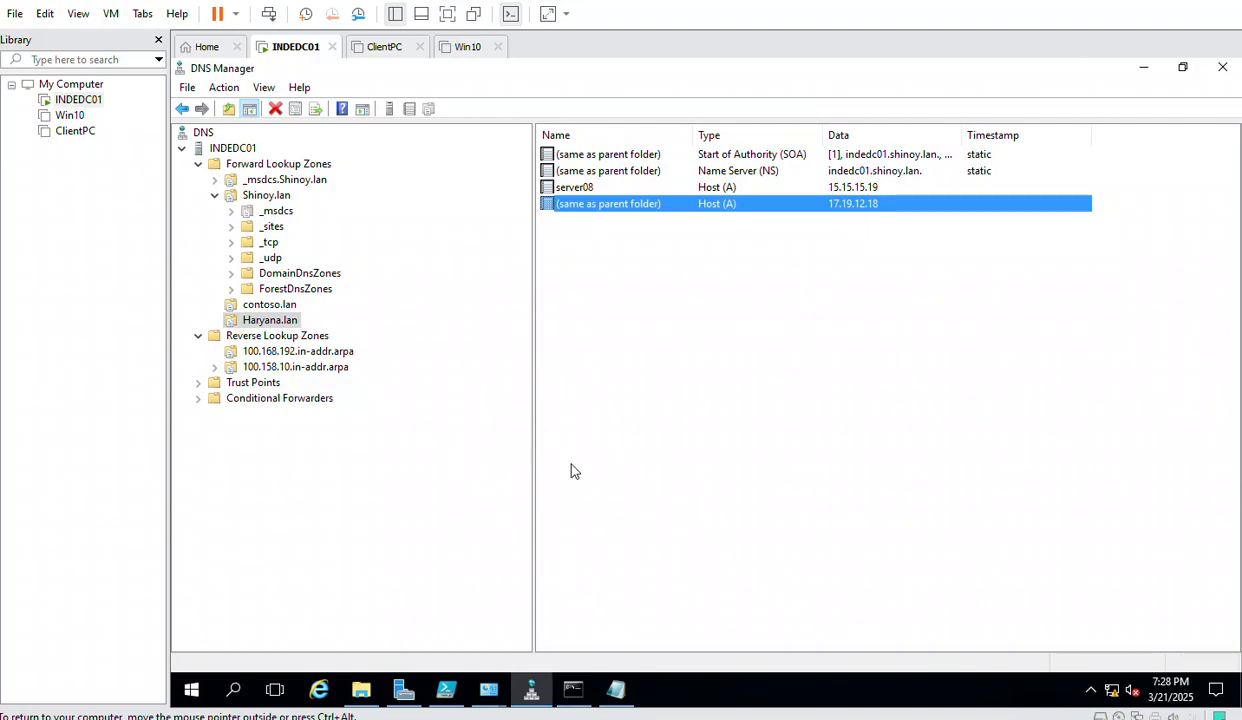
- Switch to PowerShell ISE and run the Add-DnsServerPrimaryZone script to create west01.contoso.com with the Forest replication scope
click(446, 690)
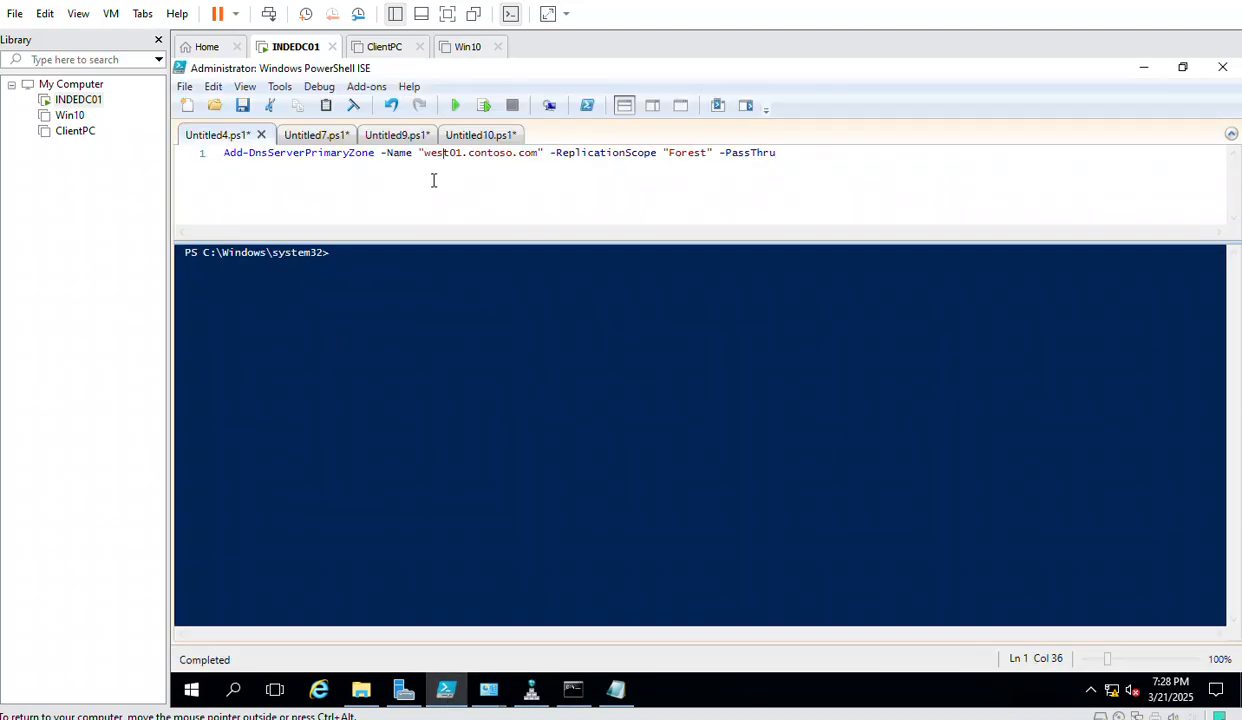
click(524, 678)
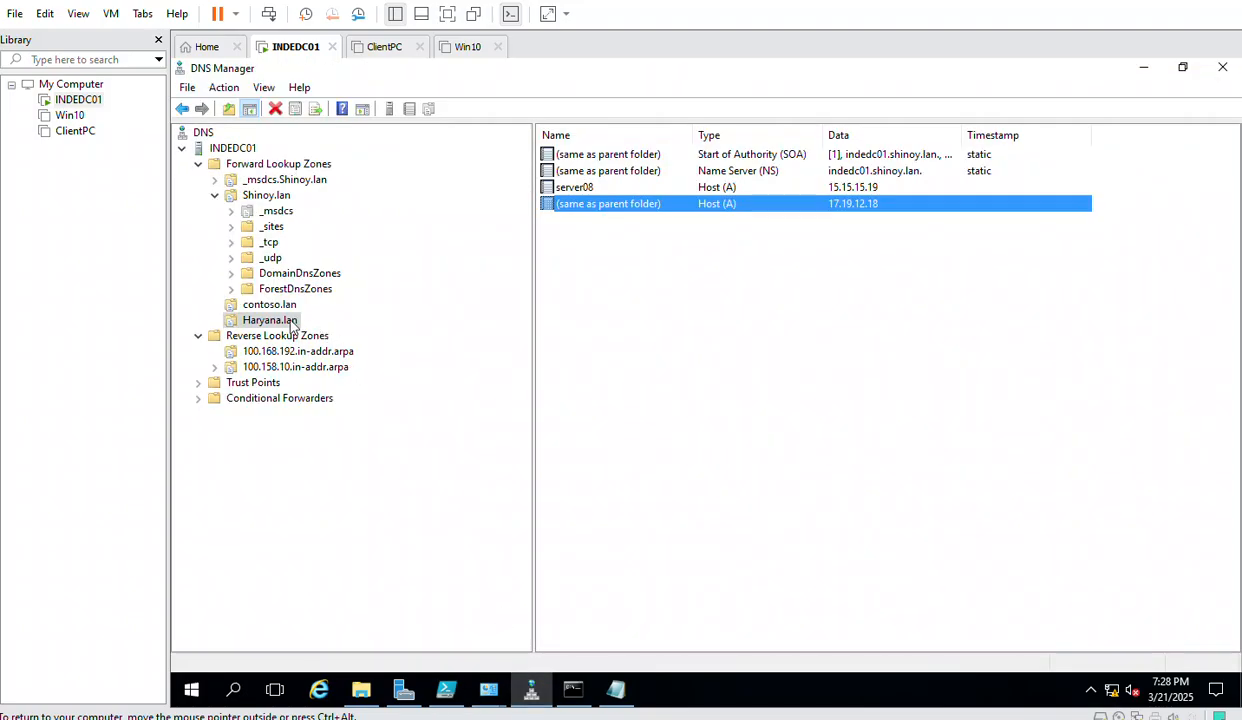
click(268, 305)
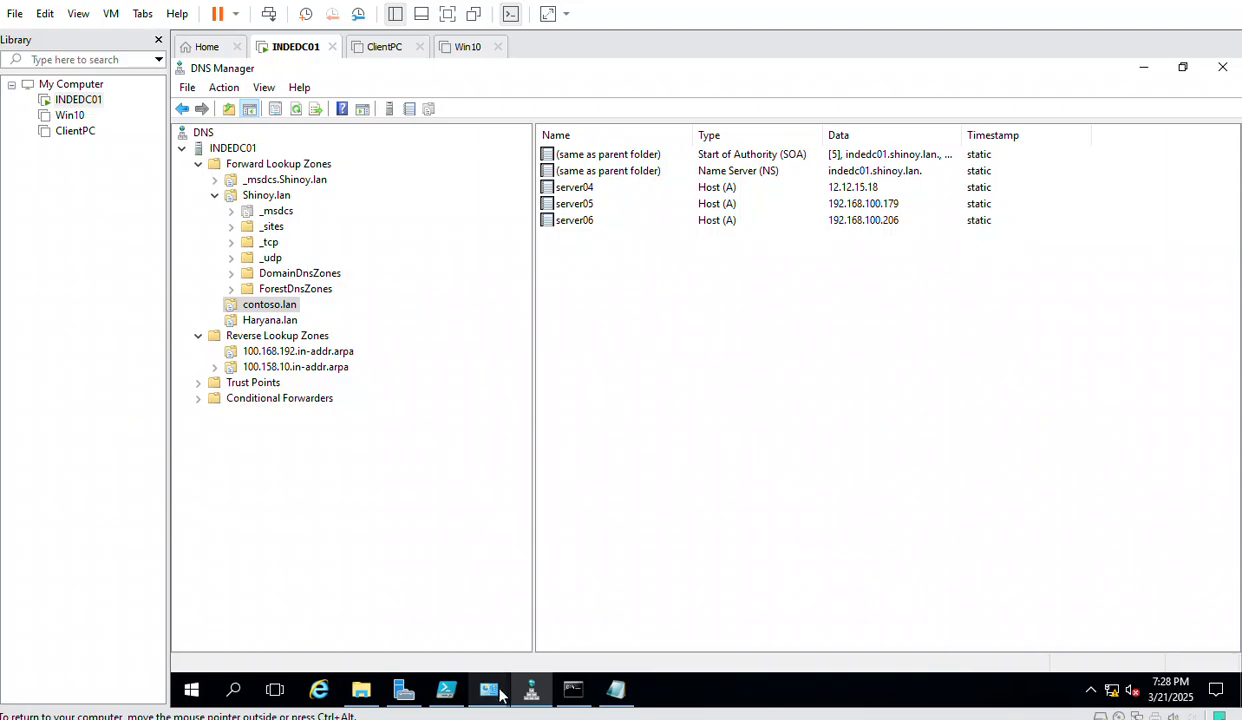
click(446, 688)
click(544, 396)
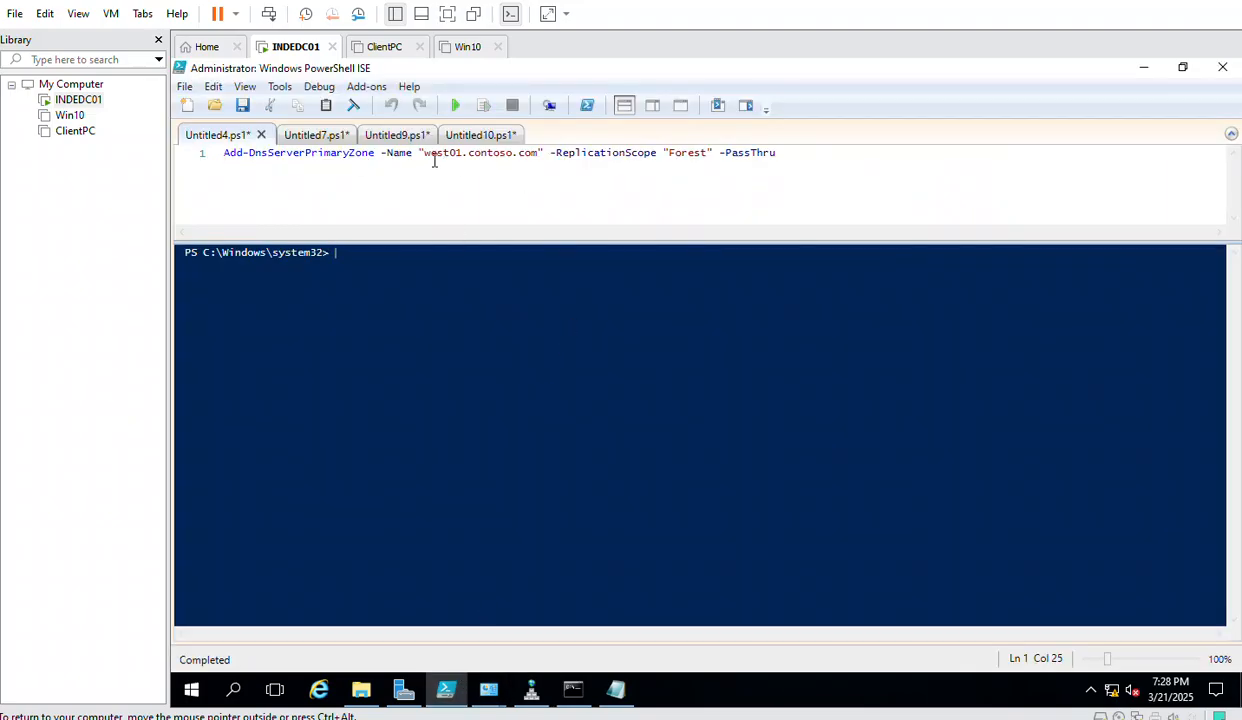
click(784, 155)
click(454, 112)
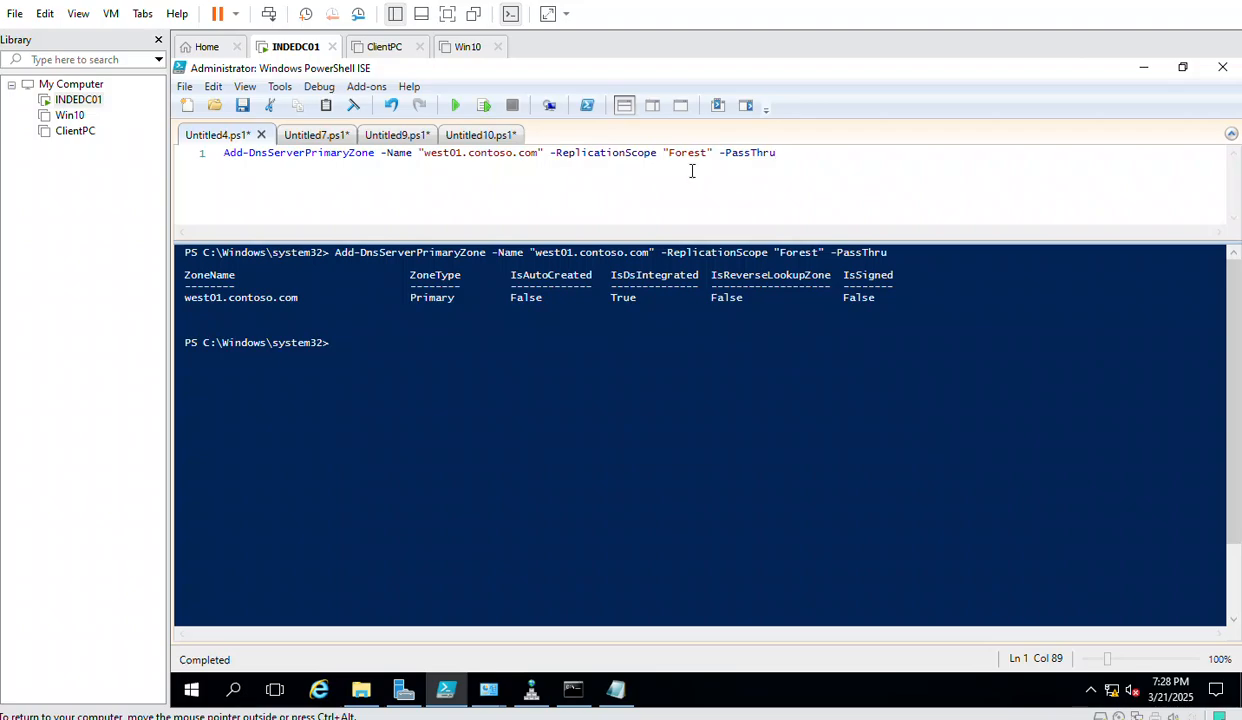
- Switch to DNS Manager, refresh the INDEDC01 server, and open the west01.contoso.com forward lookup zone
click(531, 690)
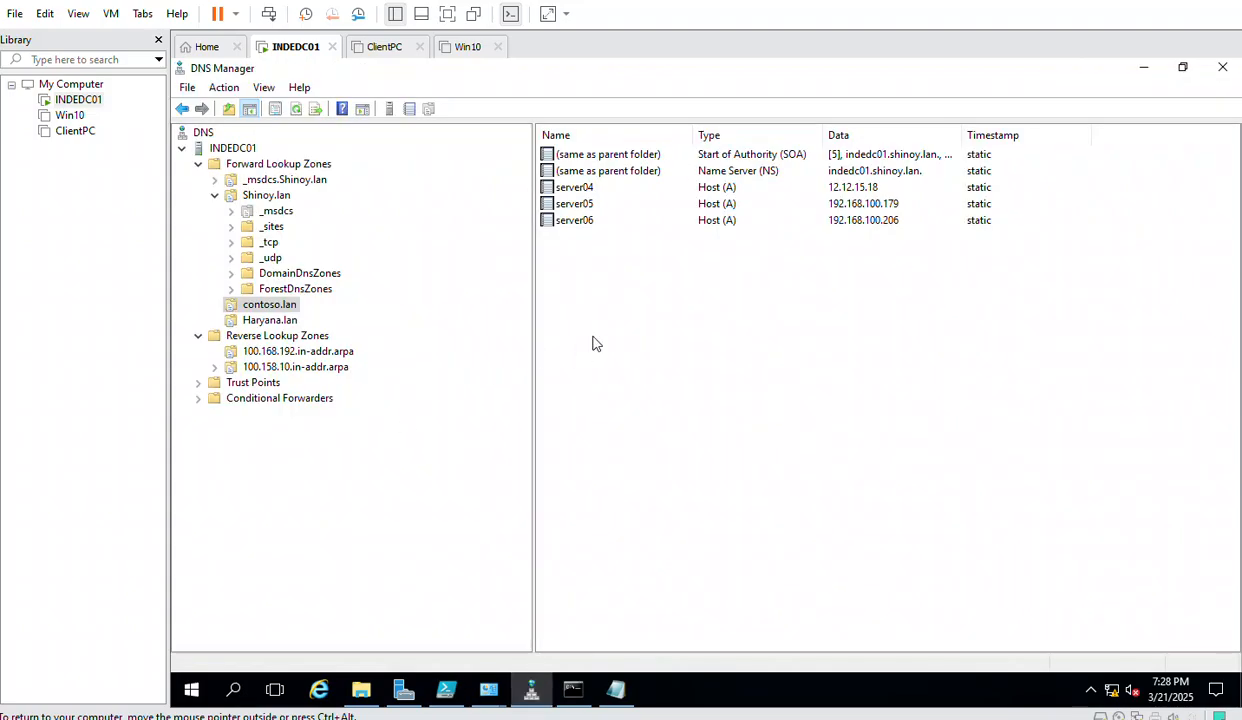
click(232, 148)
click(296, 110)
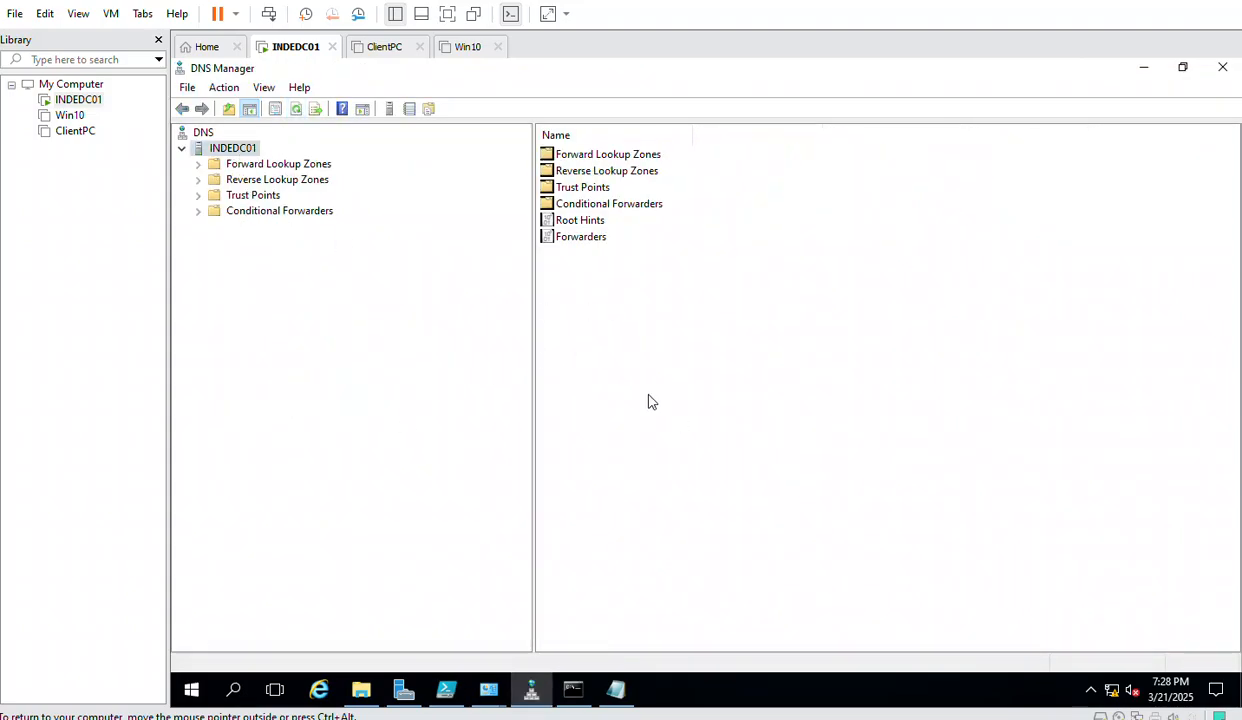
click(199, 164)
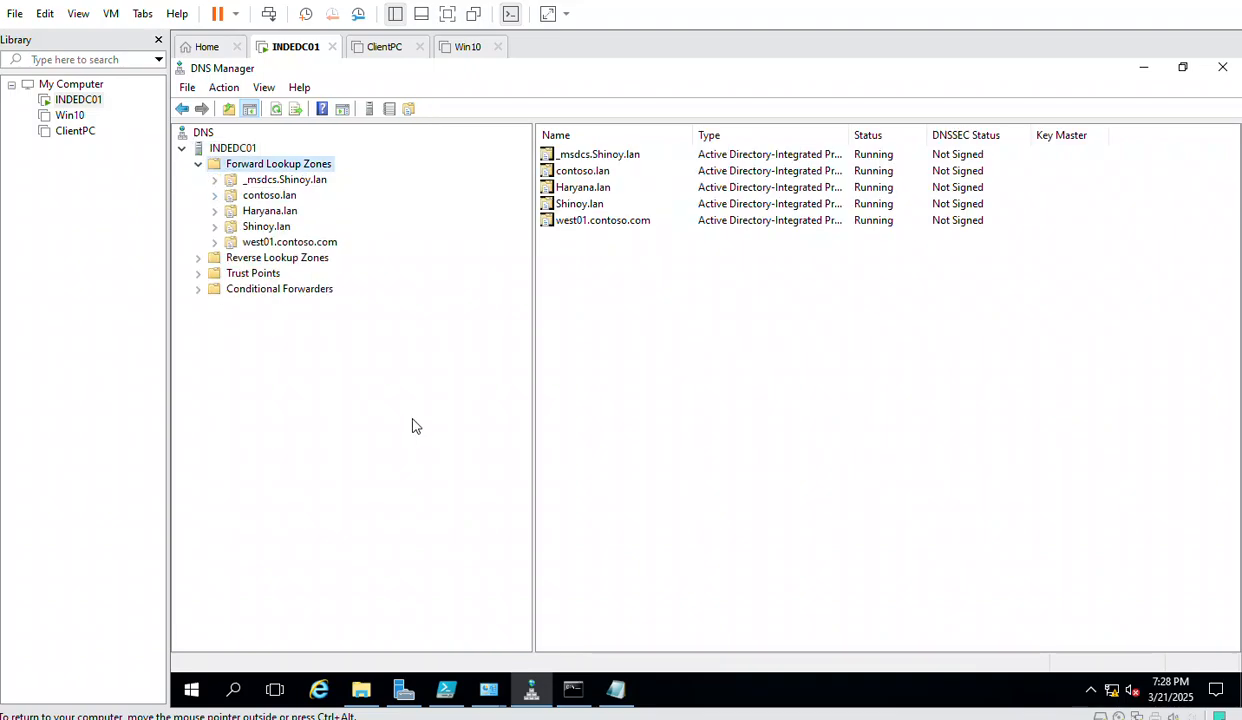
click(289, 242)
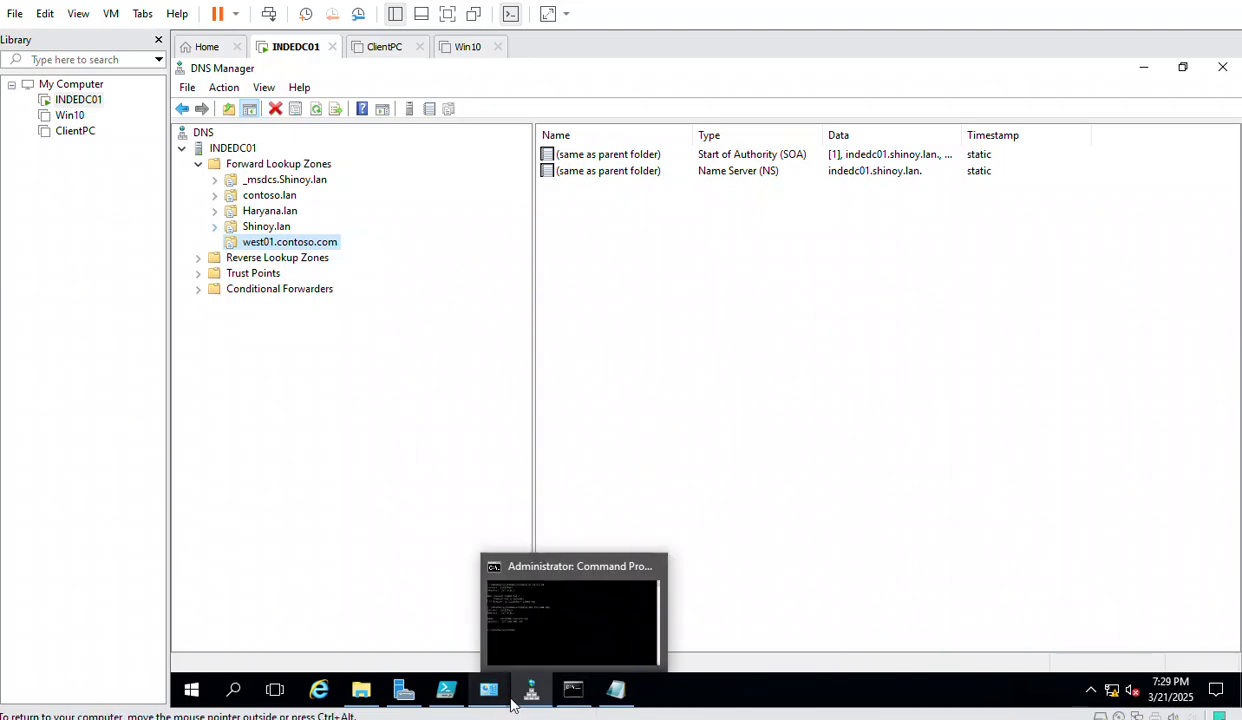
- Switch to PowerShell ISE and copy the Add-DnsServerResourceRecordA command from Untitled7.ps1 into a new script
click(450, 692)
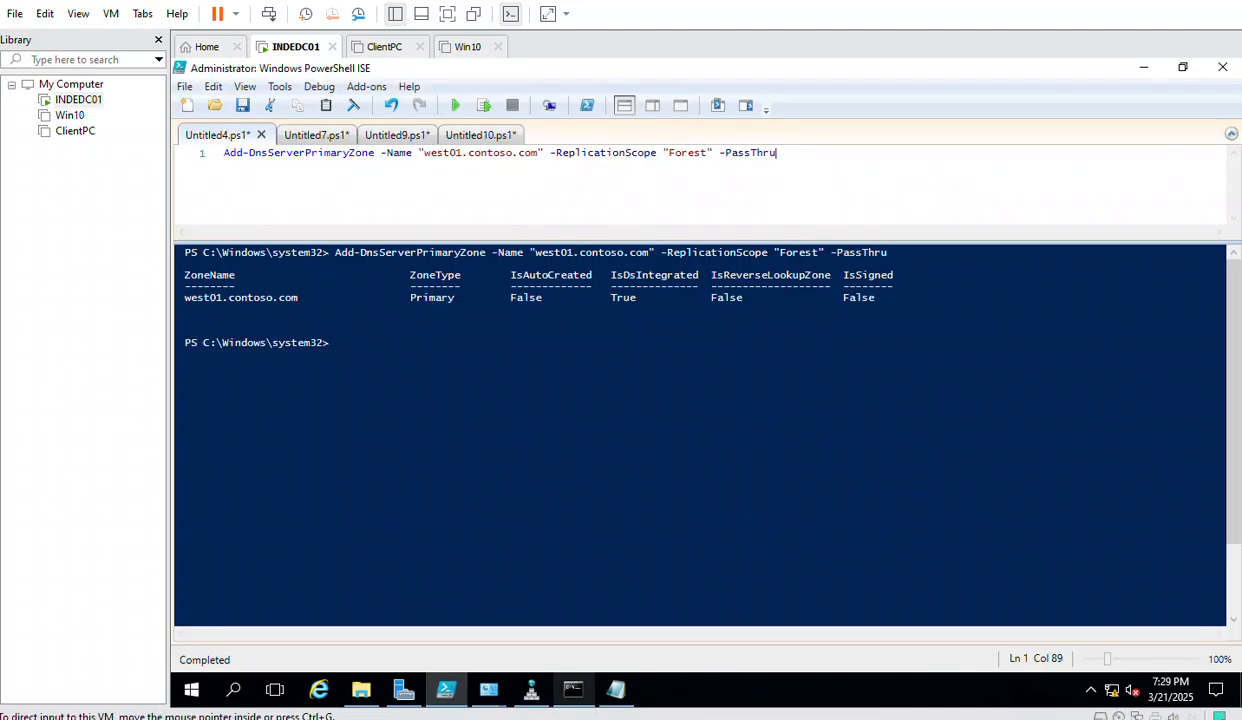
mouse_move(565, 690)
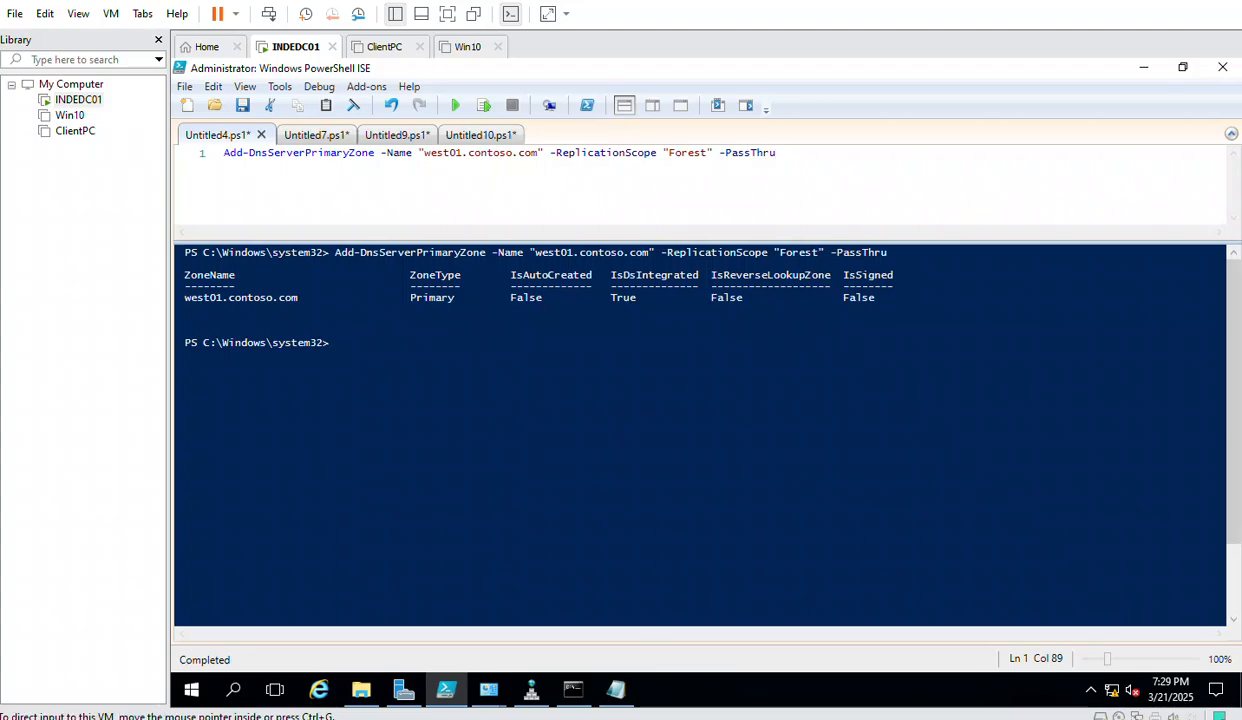
click(300, 138)
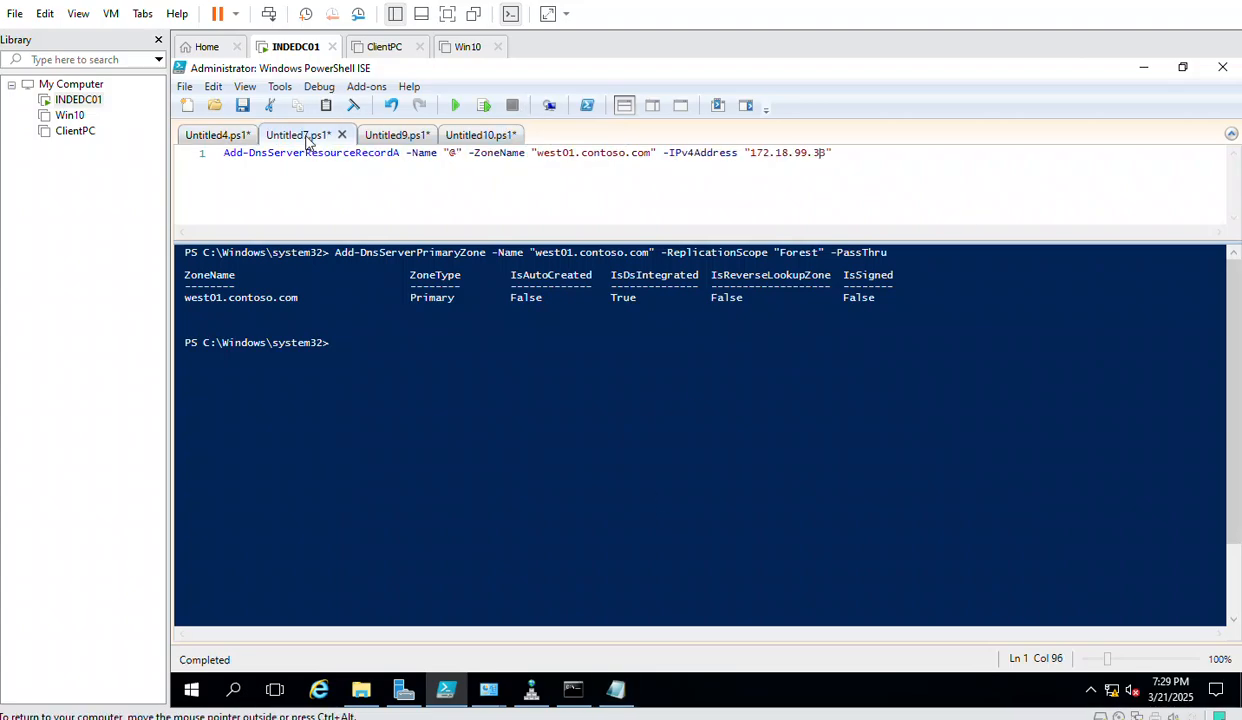
drag(853, 162, 172, 152)
key(ctrl+c)
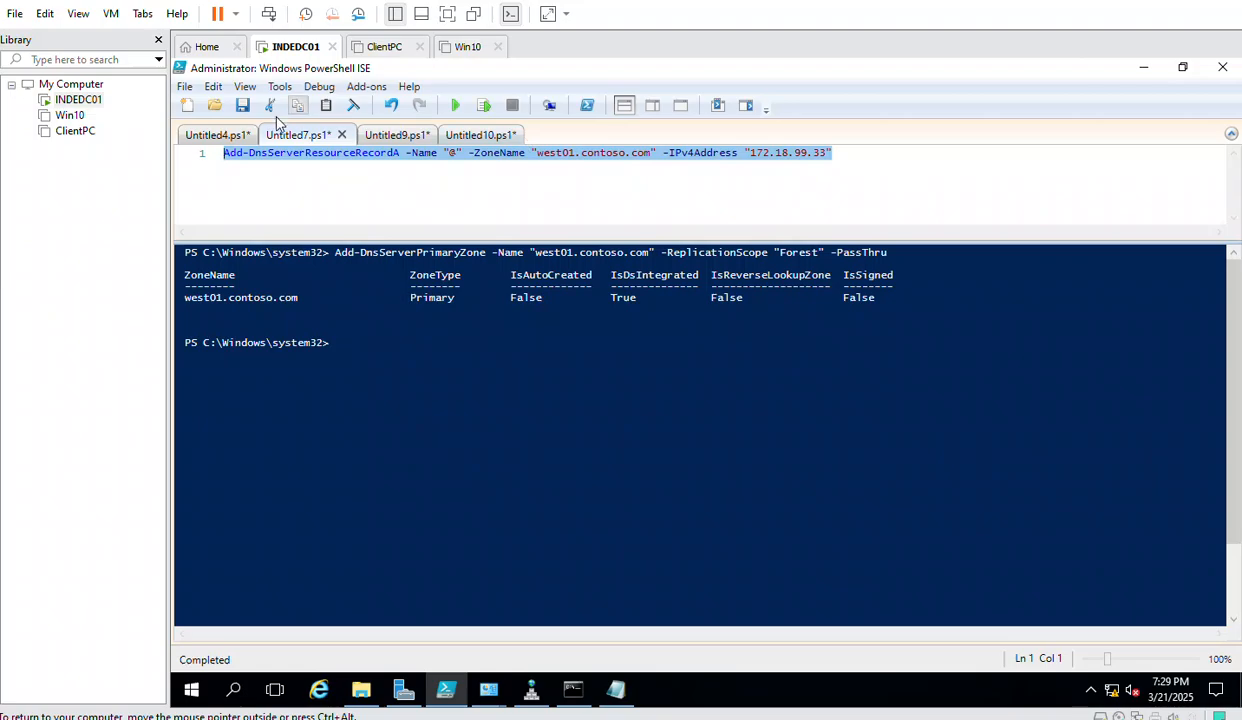
click(187, 106)
key(ctrl+v)
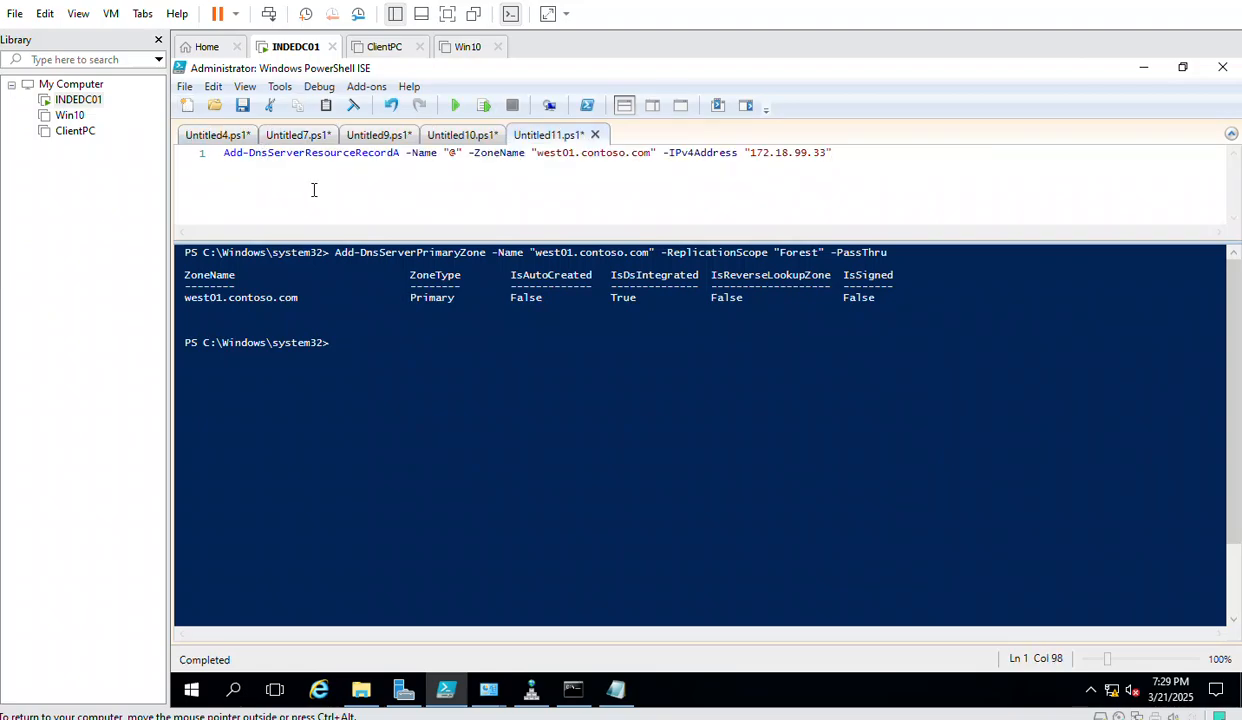
- Run the copied command with the name server10 for west01.contoso.com at 172.18.99.33, and refresh that zone in DNS Manager
click(455, 153)
key(BackSpace)
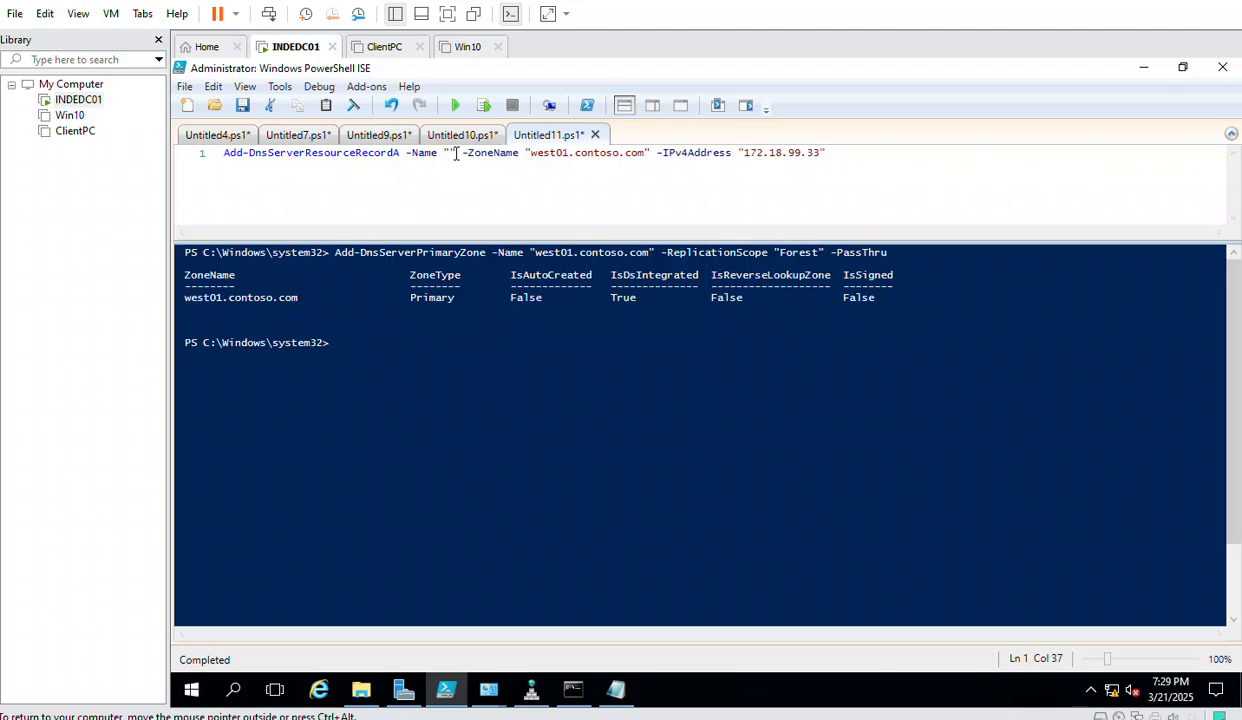
text(server10)
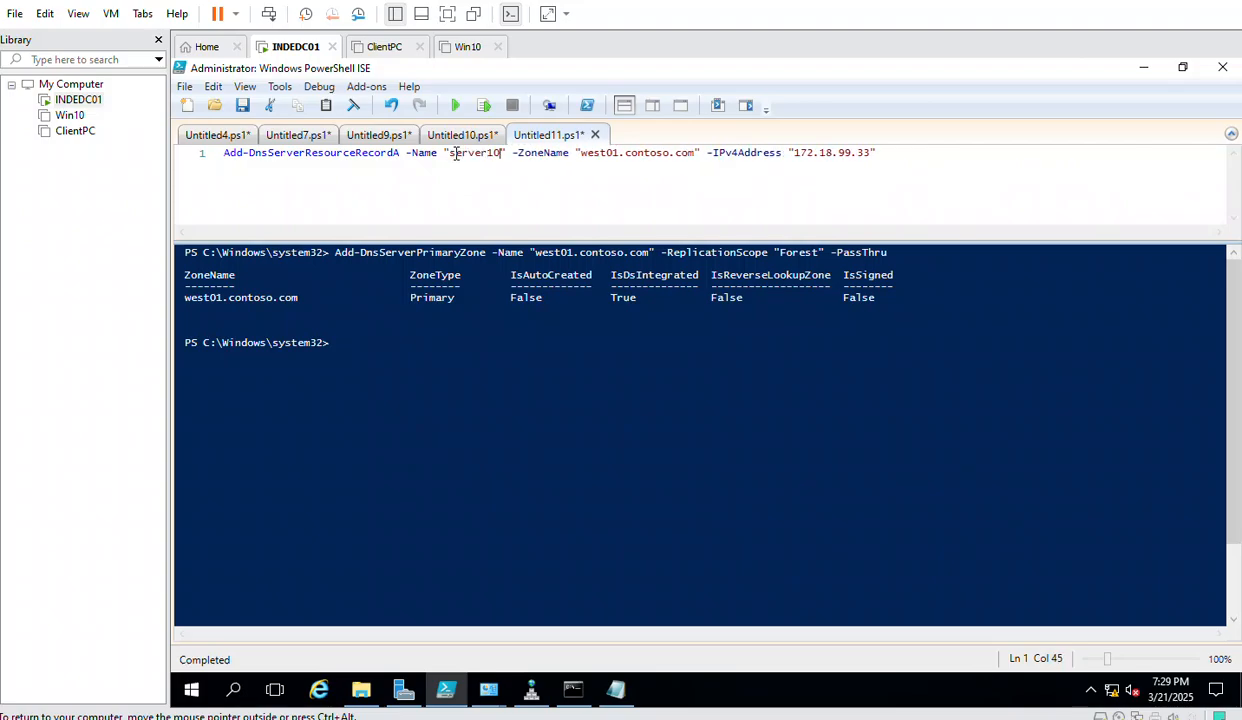
click(884, 155)
click(452, 108)
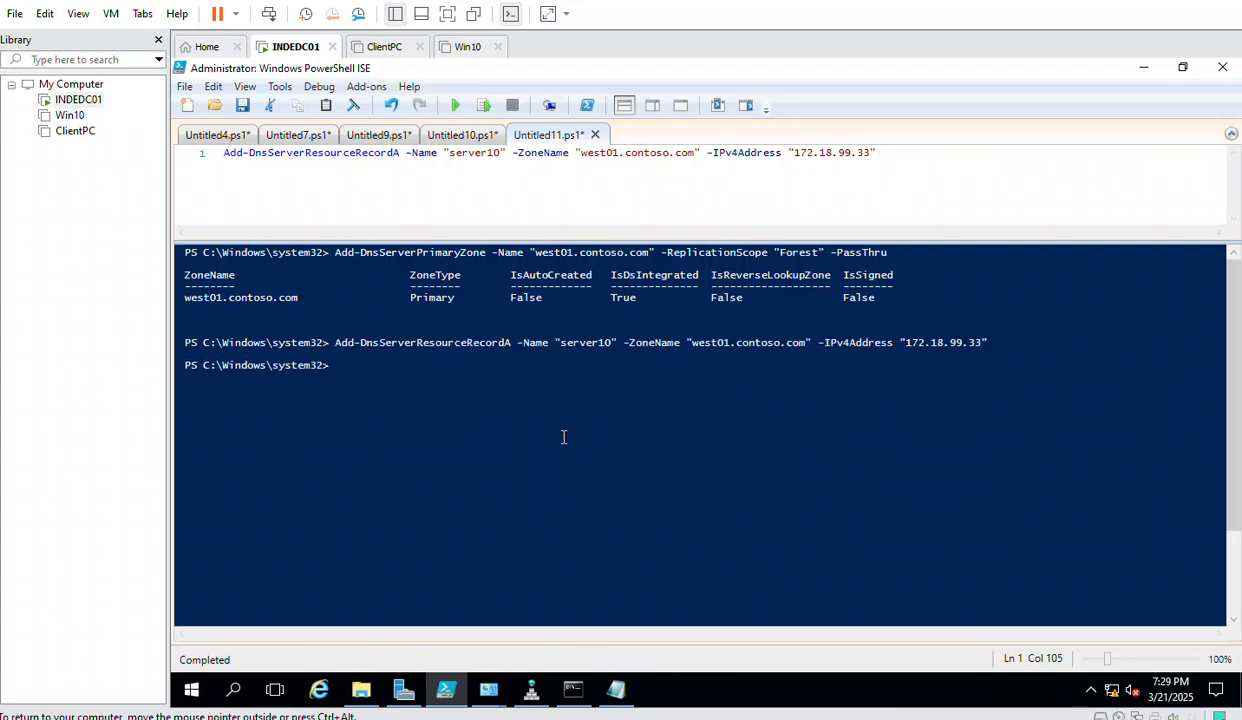
click(533, 689)
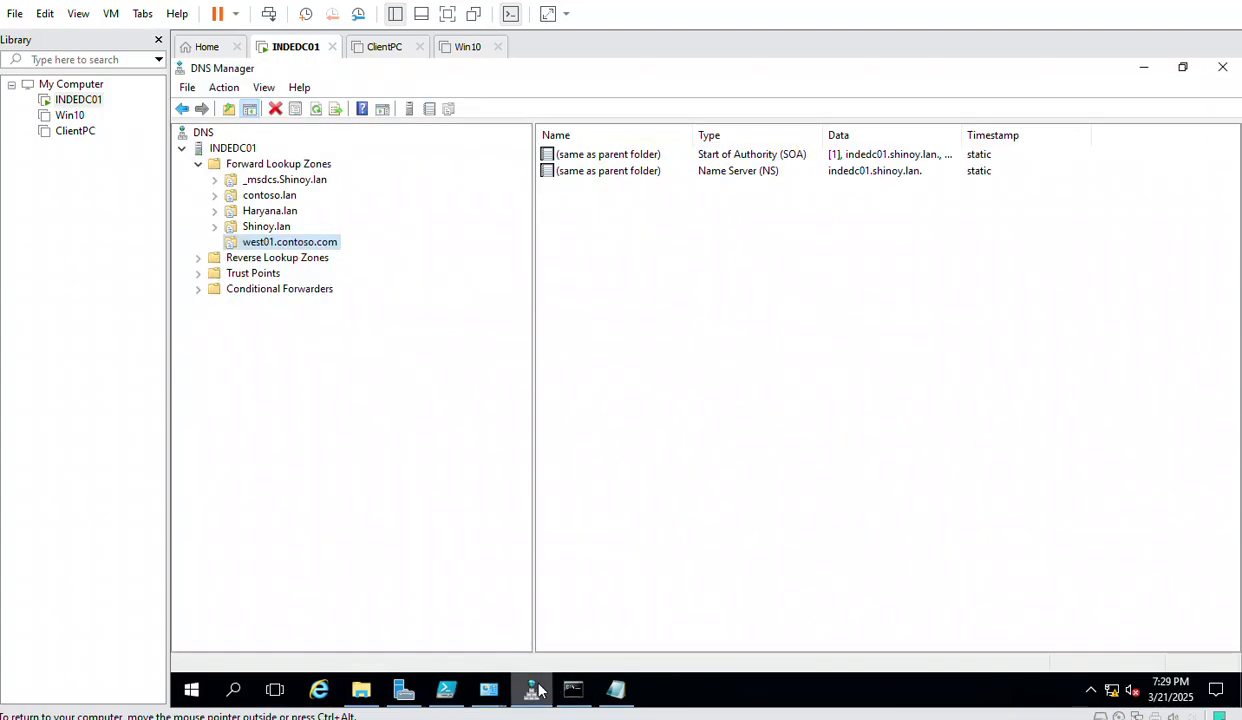
click(316, 108)
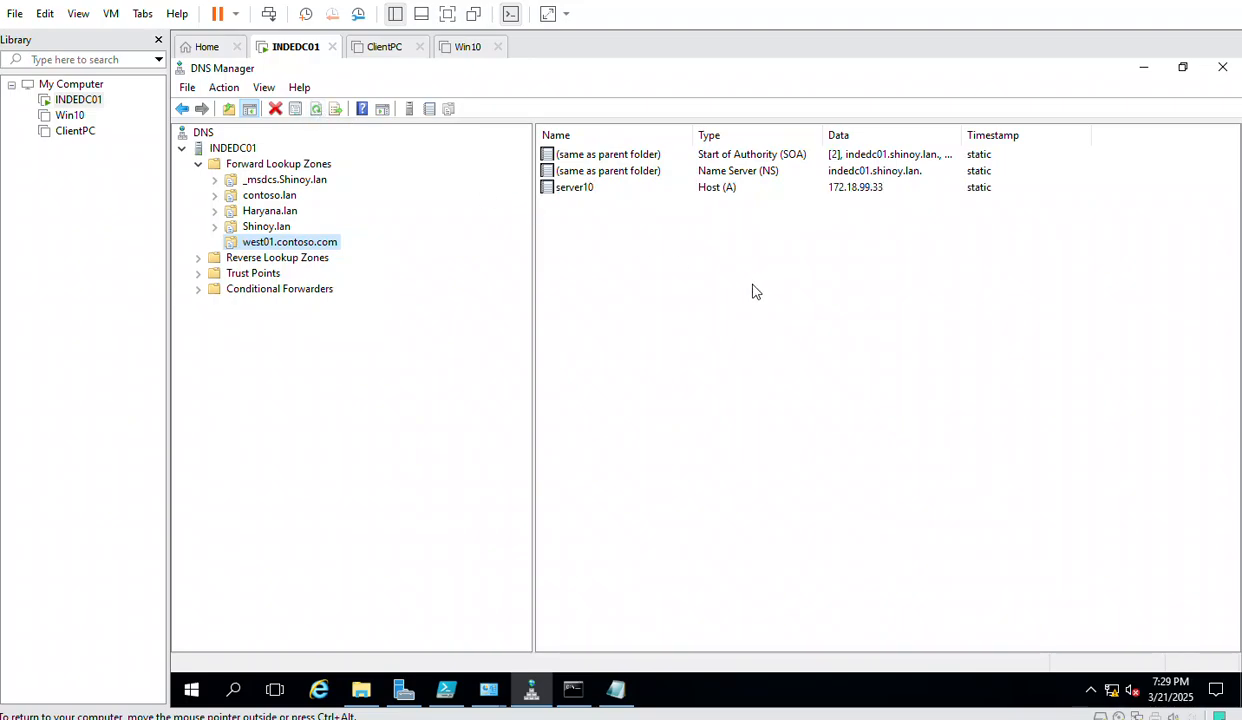
- Switch to PowerShell ISE and try running the host record command without its -Name parameter, supplying server10 when asked for the name
click(450, 687)
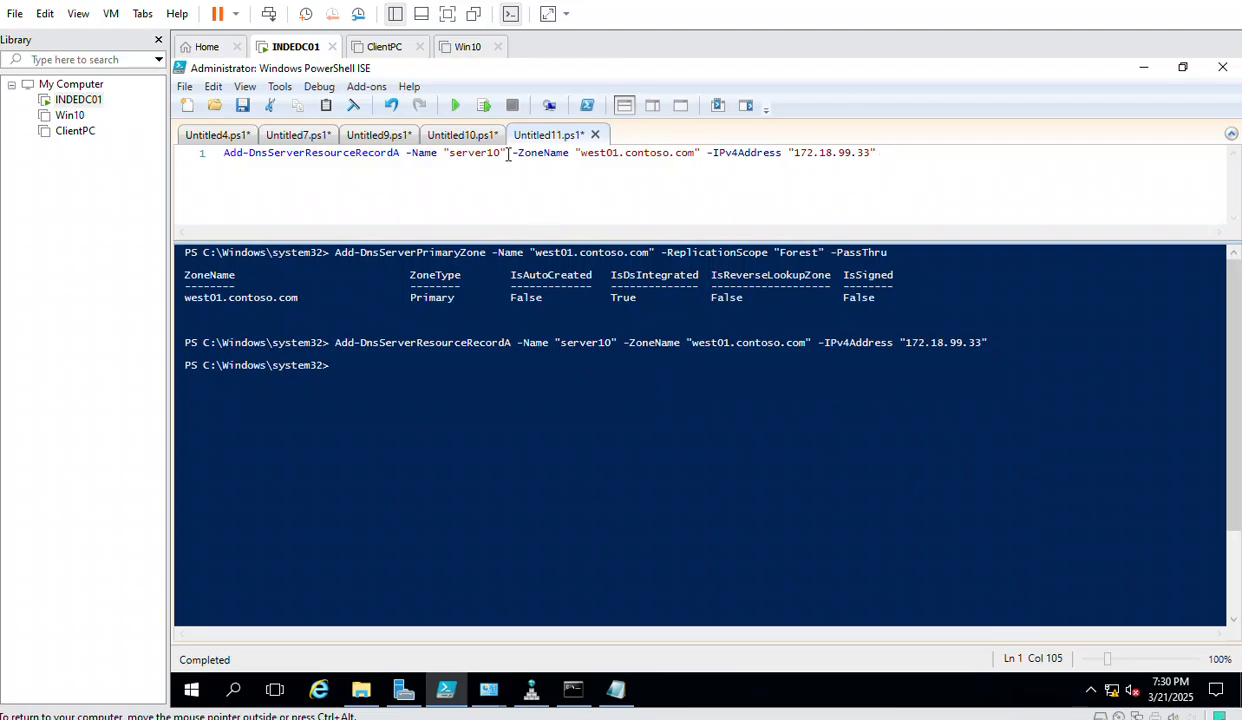
drag(507, 153, 405, 153)
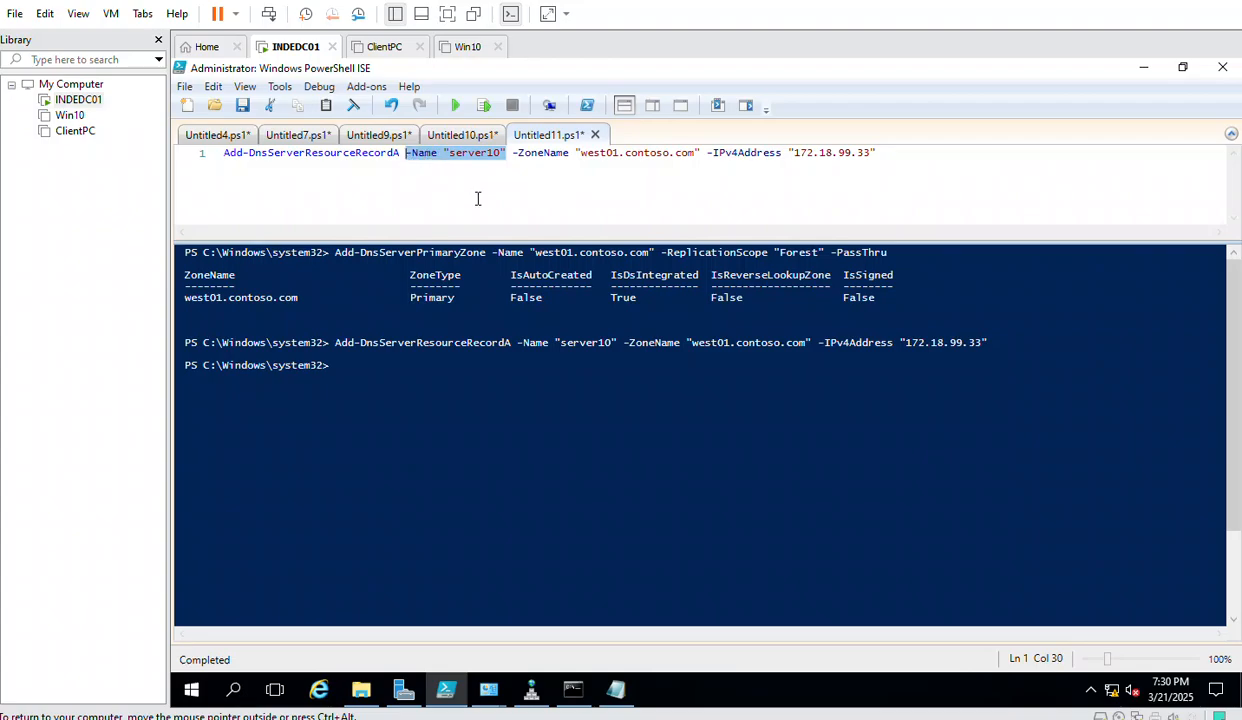
key(Delete)
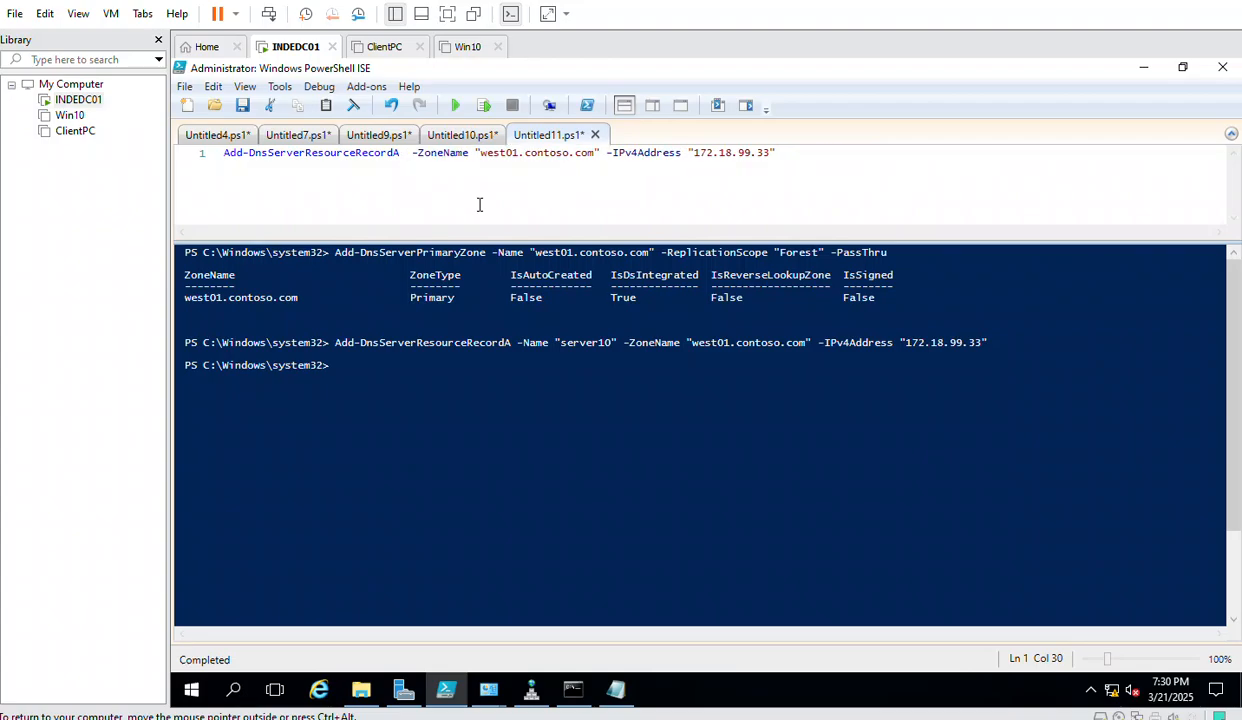
key(Delete)
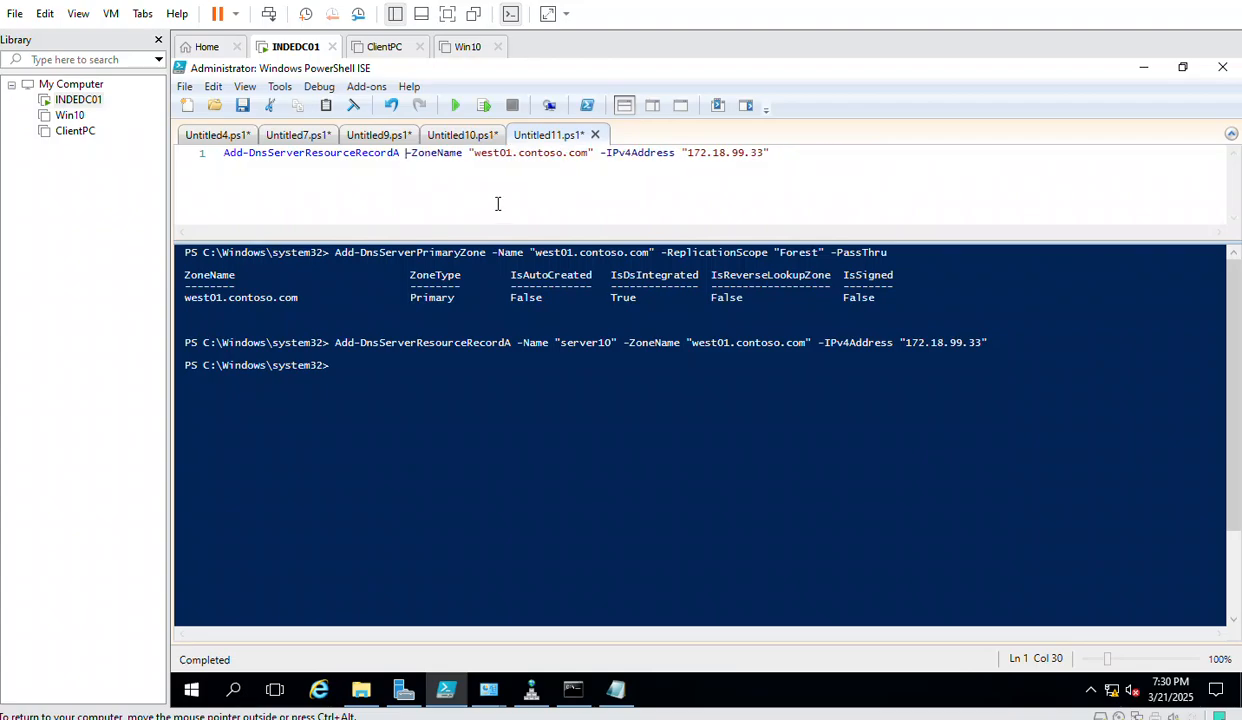
click(457, 108)
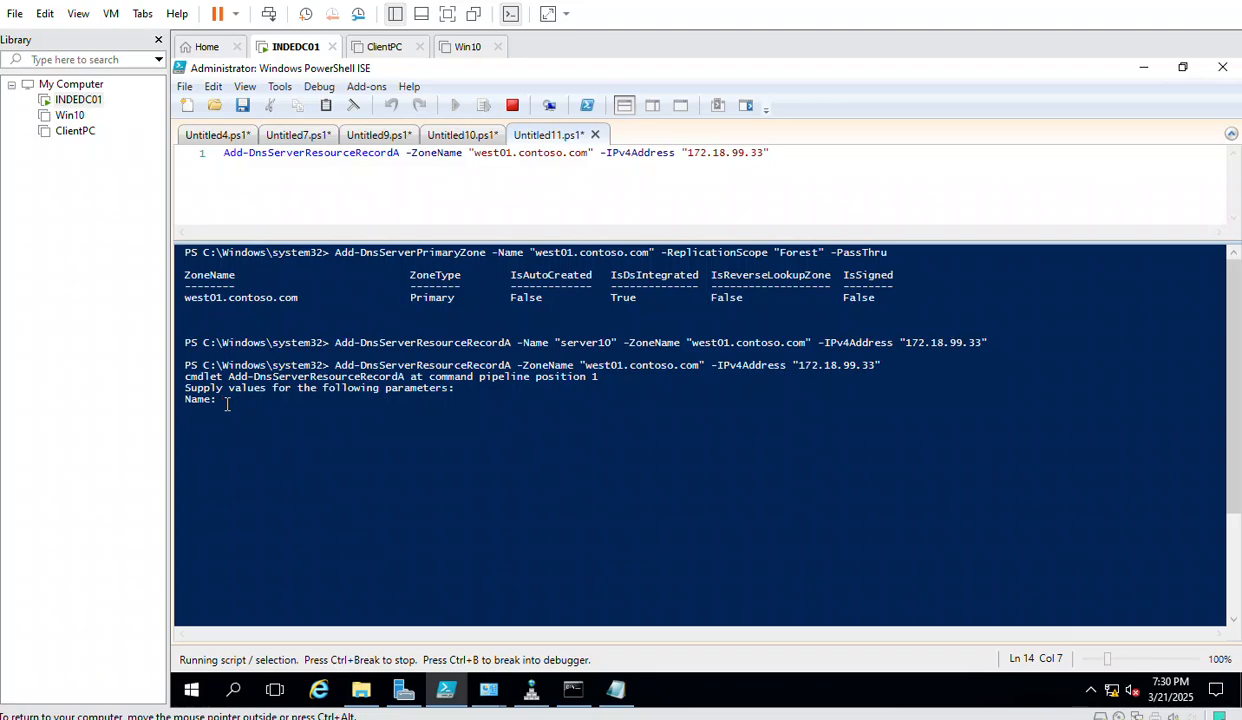
text(server10)
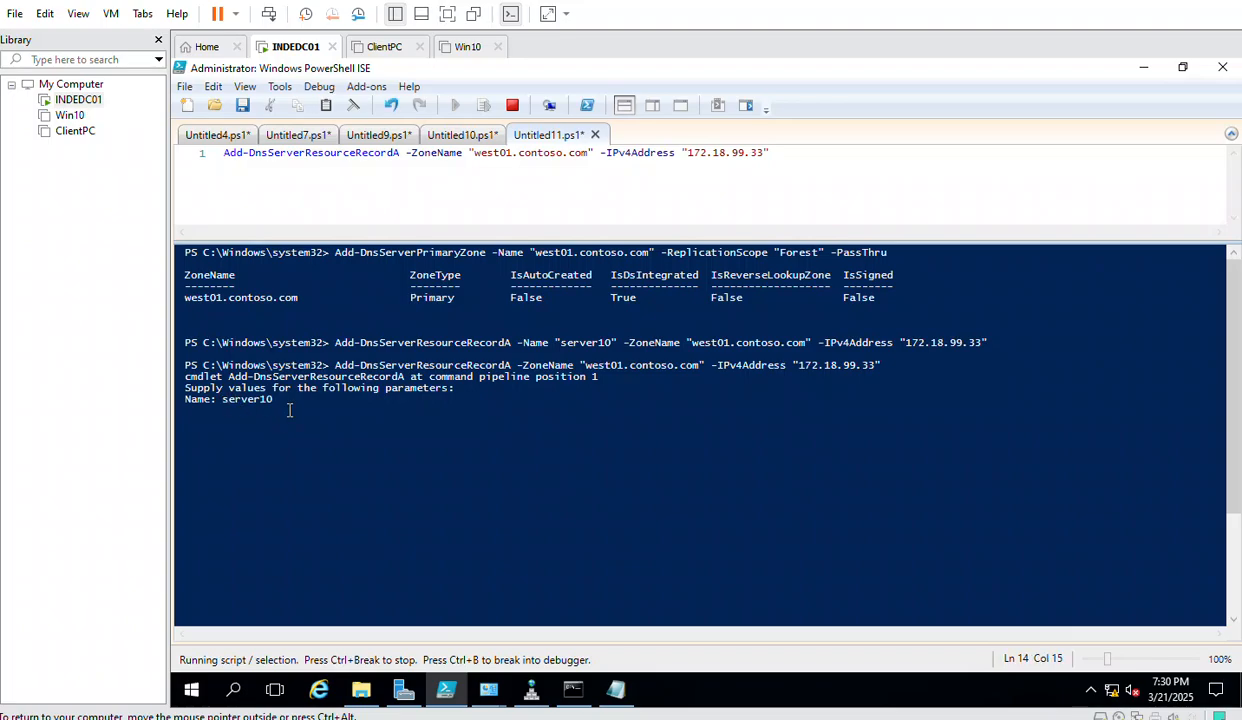
key(Return)
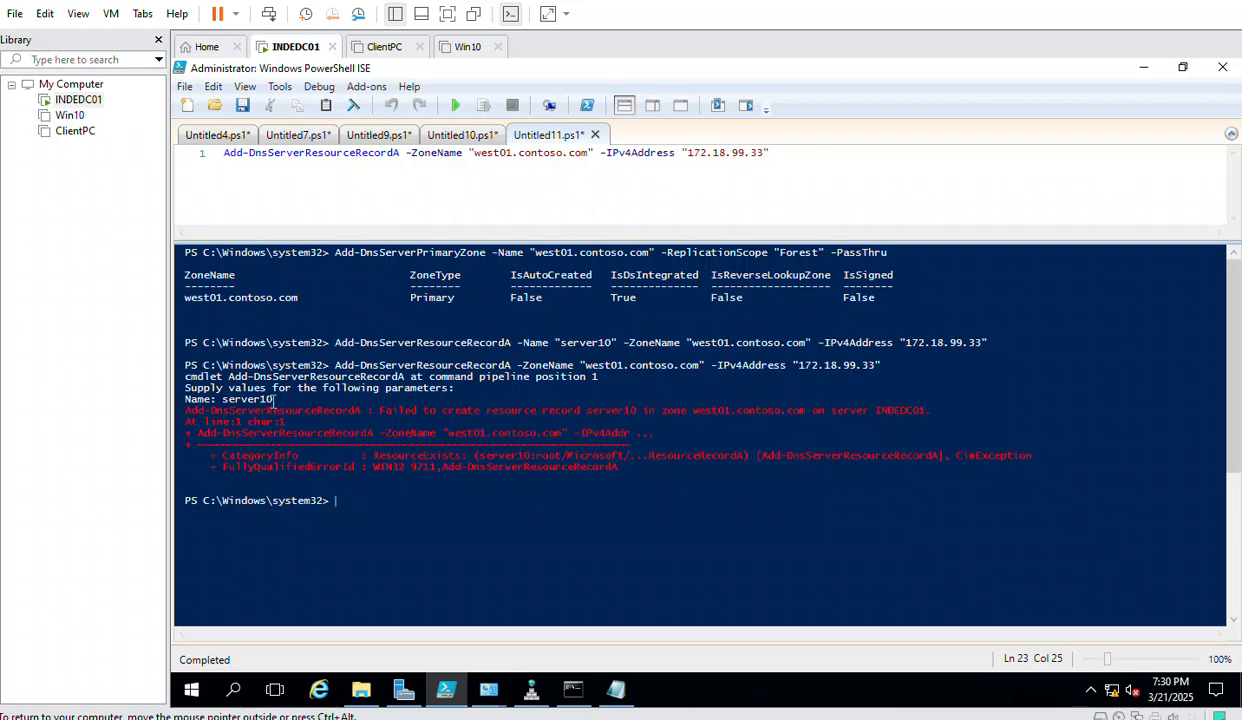
- Insert -name server10 before -ZoneName in the command and try to add the record with IP address 172.18.99.33
click(373, 153)
drag(400, 152, 406, 153)
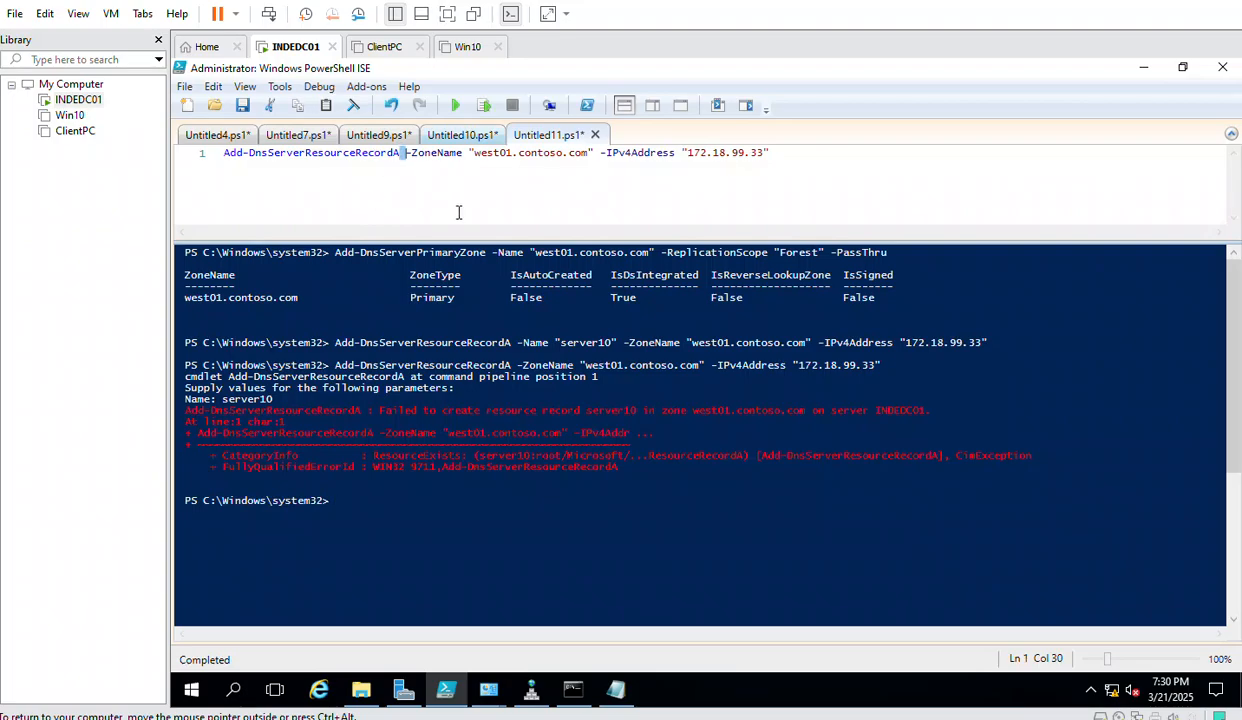
click(410, 155)
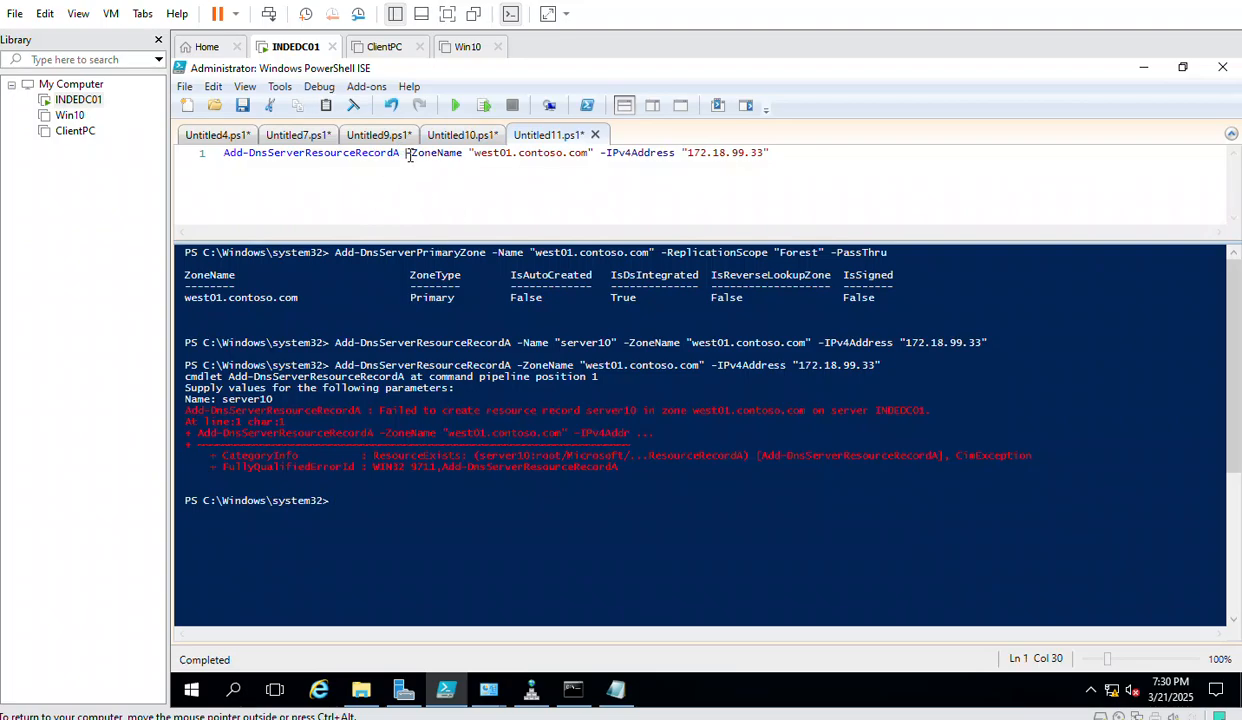
text(-Name )
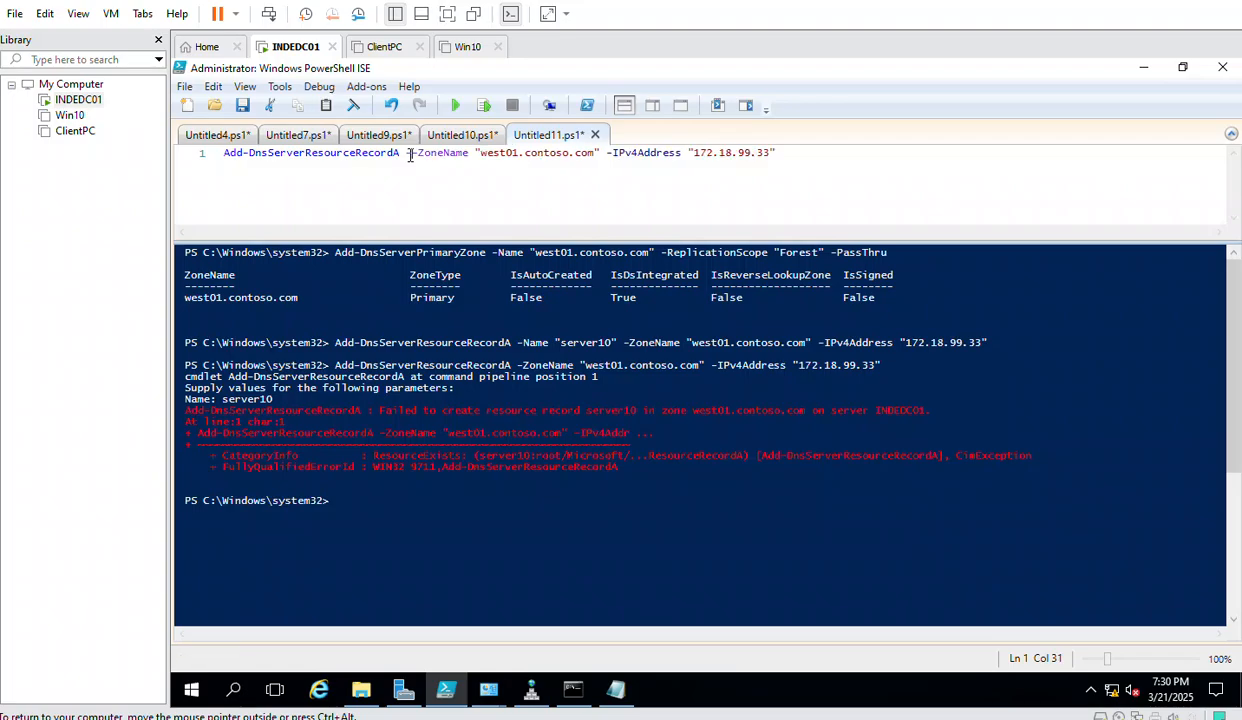
text(server10)
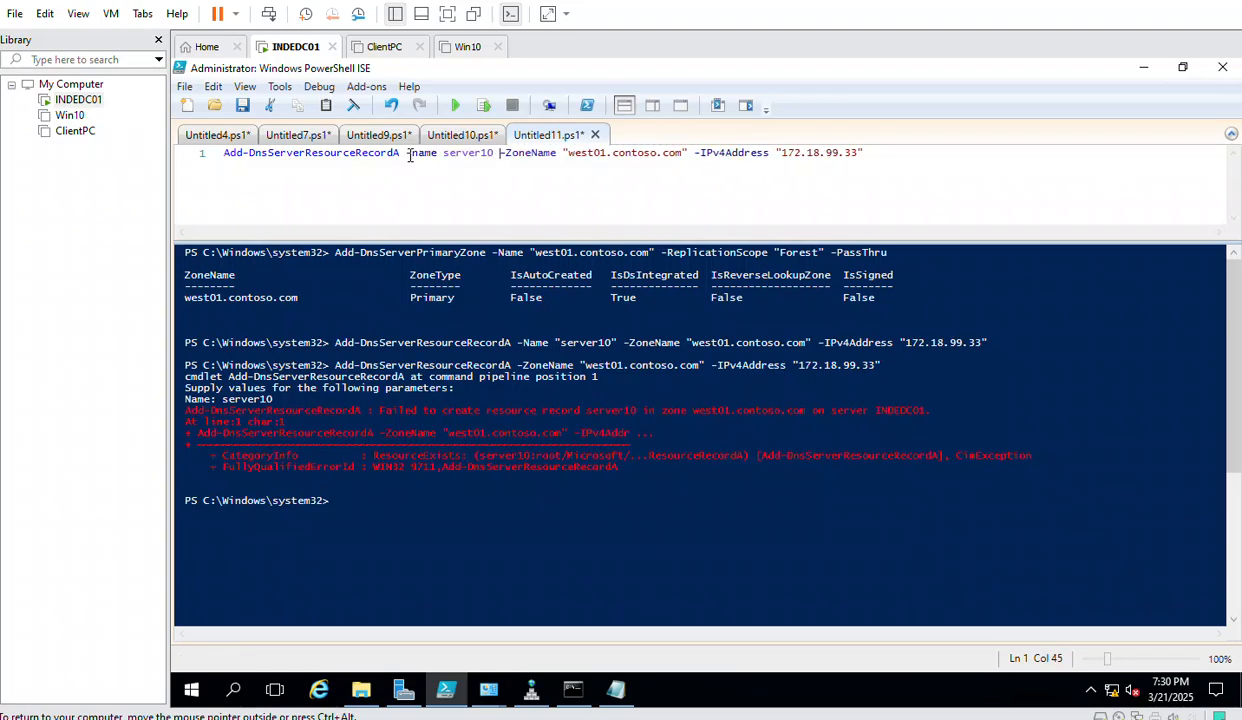
click(456, 106)
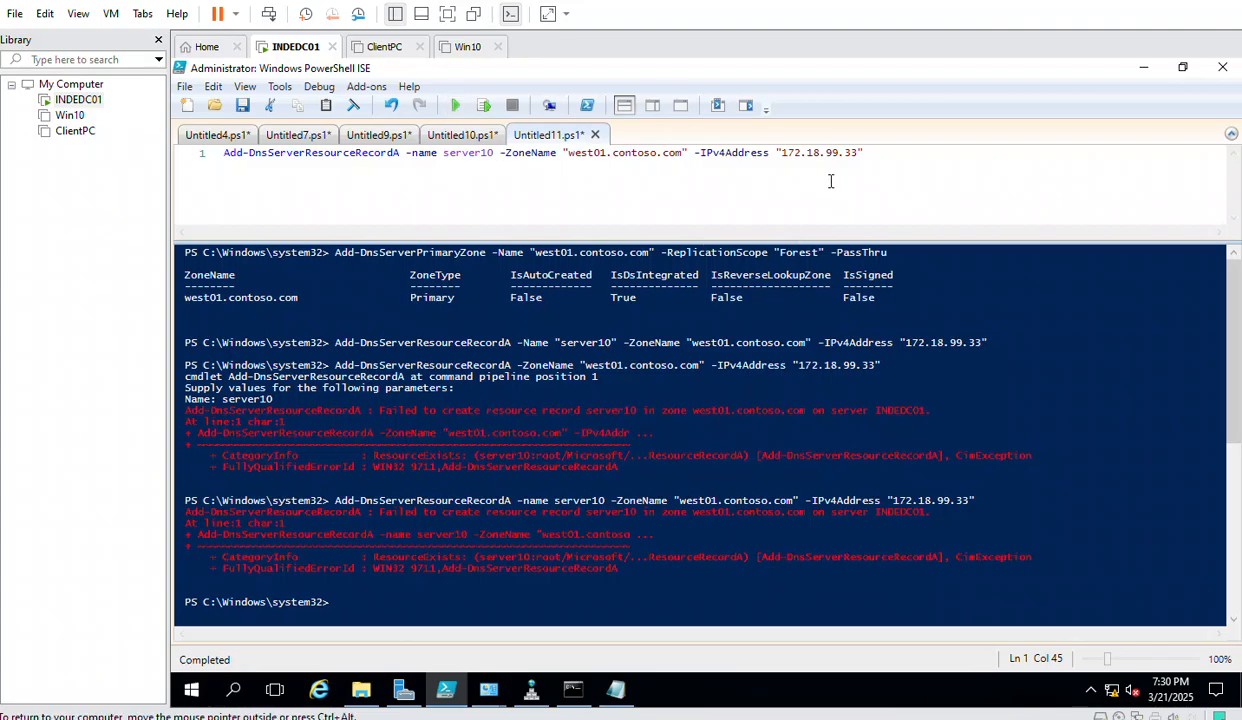
- Set the command's IPv4 address to 172.18.99.34 and run it to add another server10 host to west01.contoso.com
click(852, 153)
key(BackSpace)
text(4)
click(443, 203)
click(453, 107)
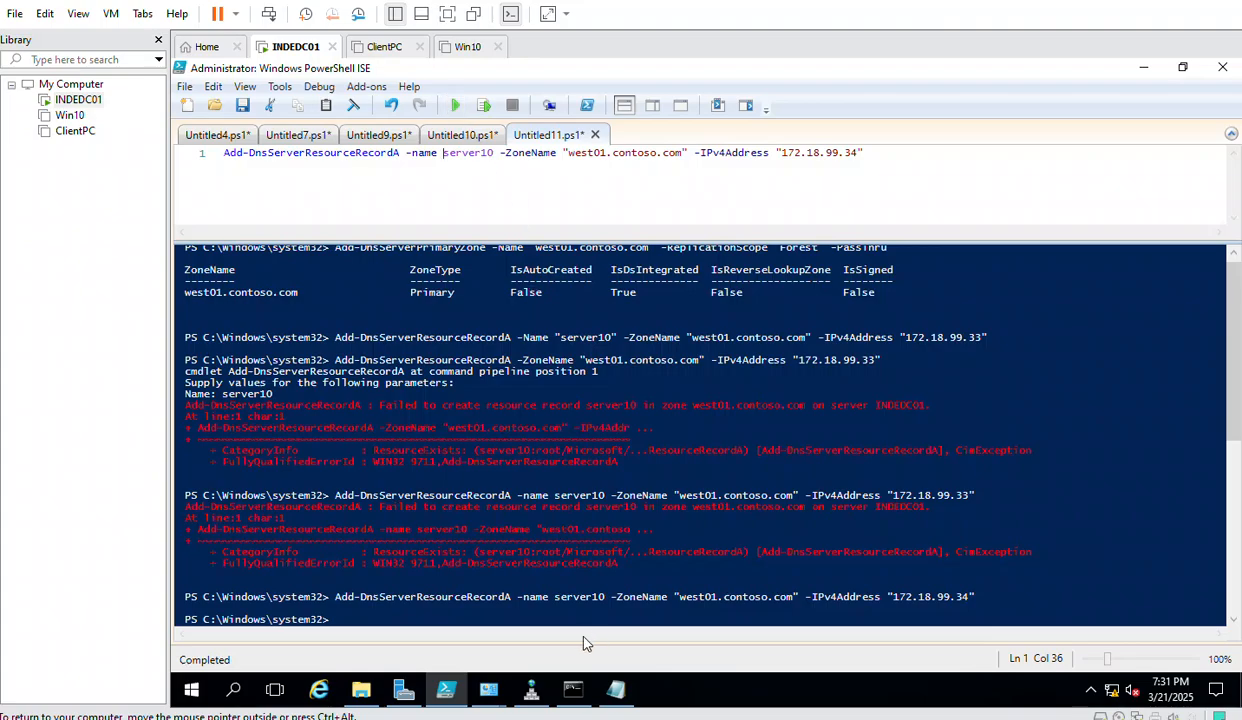
- Switch to DNS Manager, refresh west01.contoso.com, and compare its server10 records with the same-as-parent host in Haryana.lan
click(531, 689)
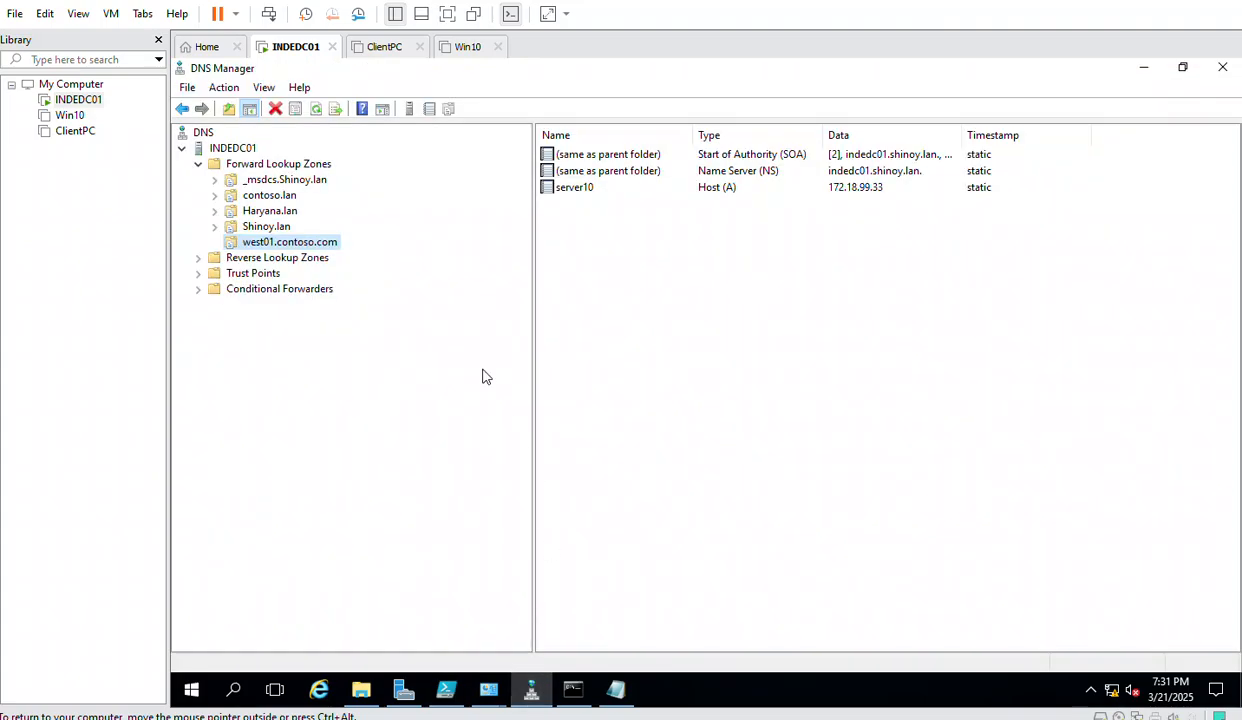
click(316, 109)
click(576, 205)
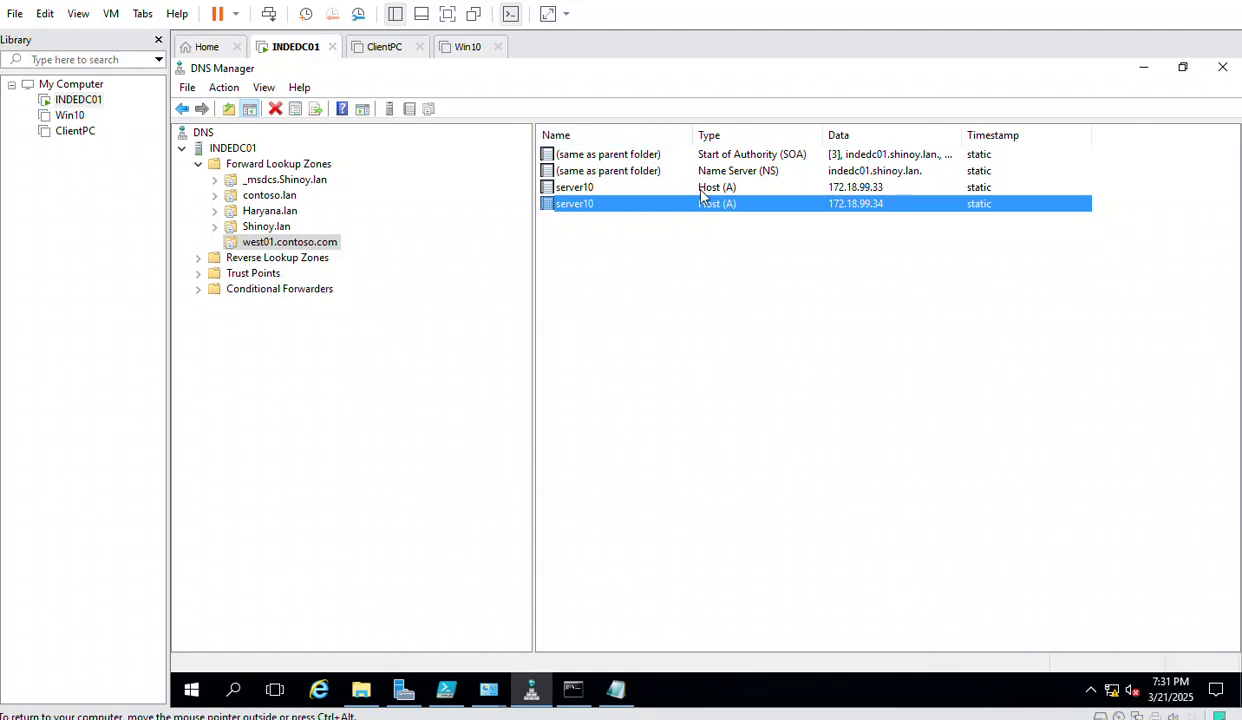
click(269, 212)
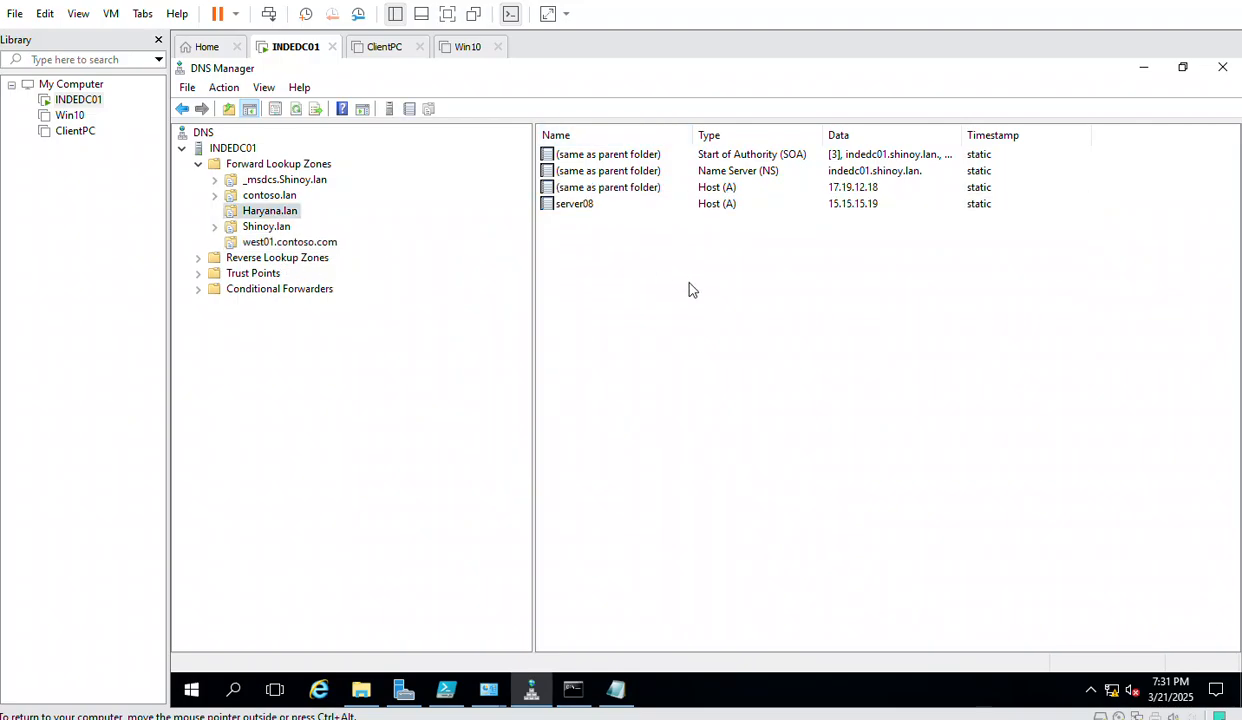
click(568, 187)
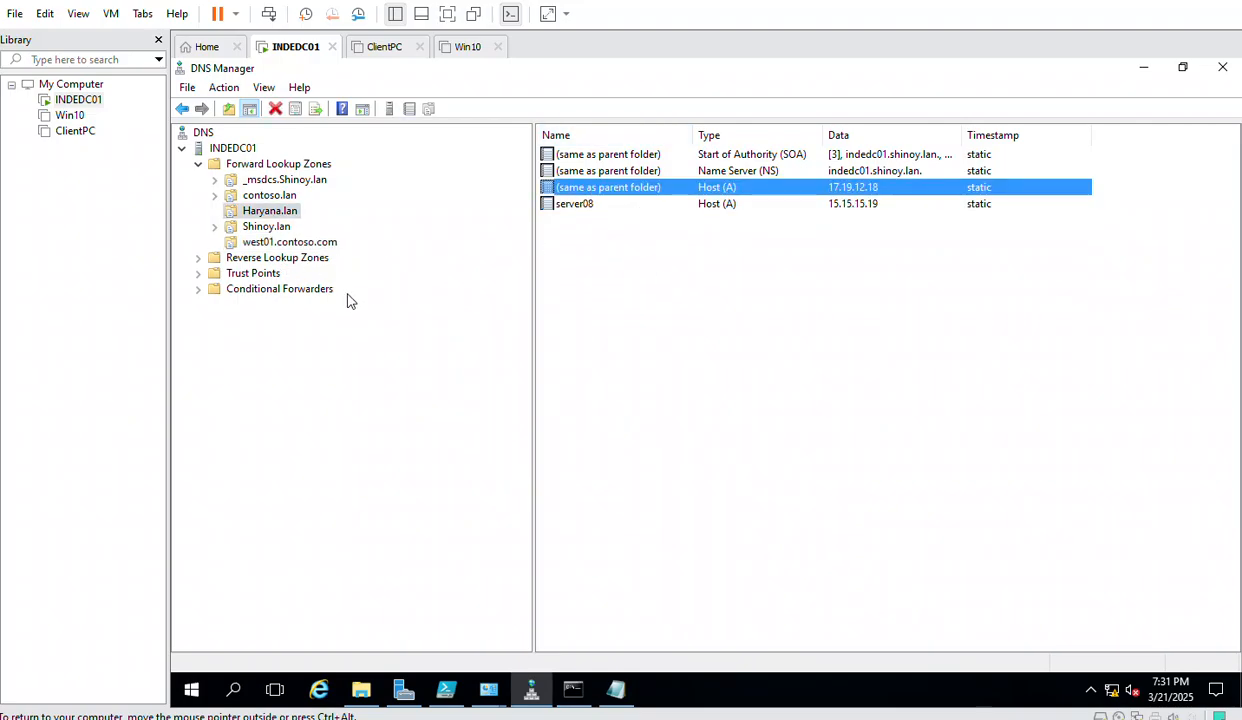
- Switch to PowerShell ISE and remove server10 from the -name parameter of the Untitled11.ps1 command
click(447, 696)
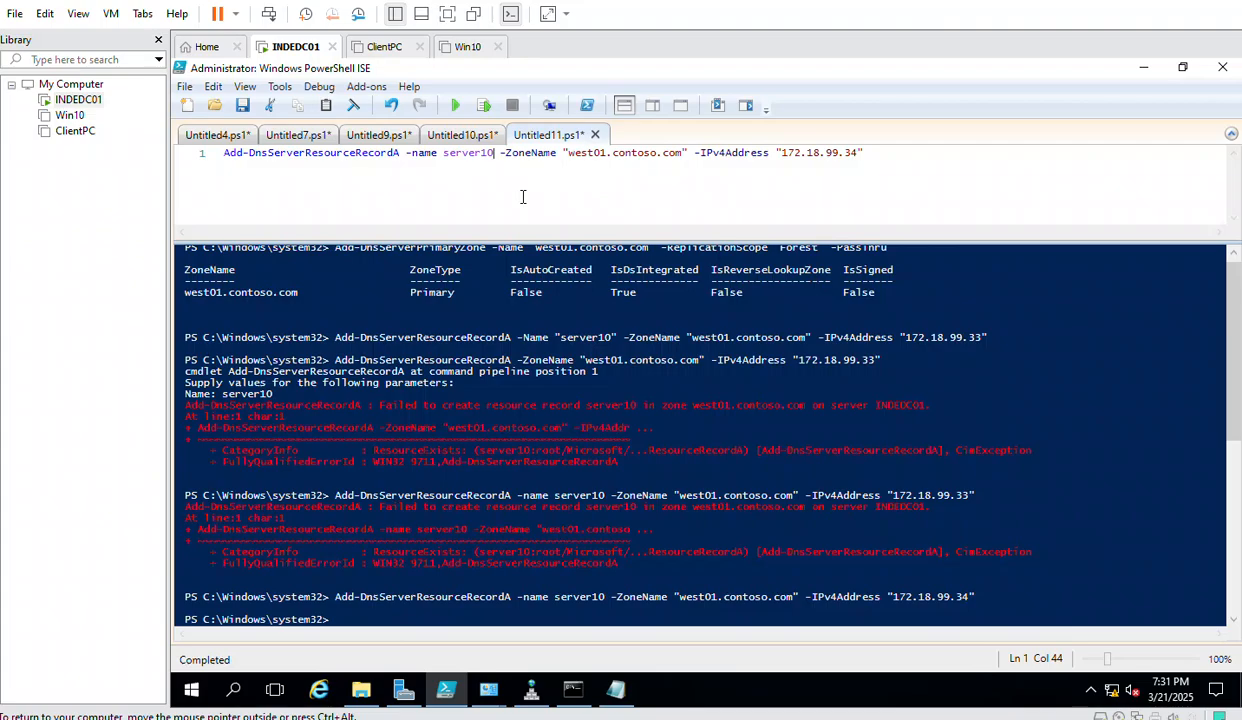
key(BackSpace)
key(BackSpace)
key(BackSpace)
key(BackSpace)
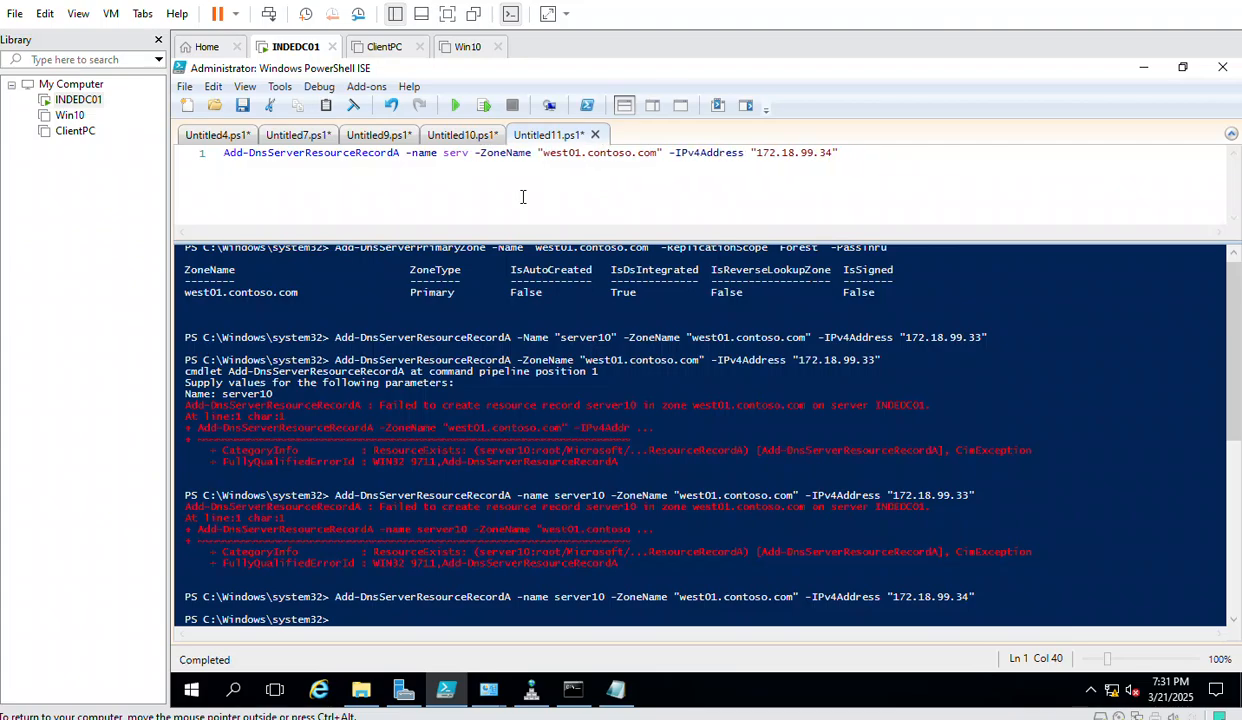
key(BackSpace)
key(BackSpace)
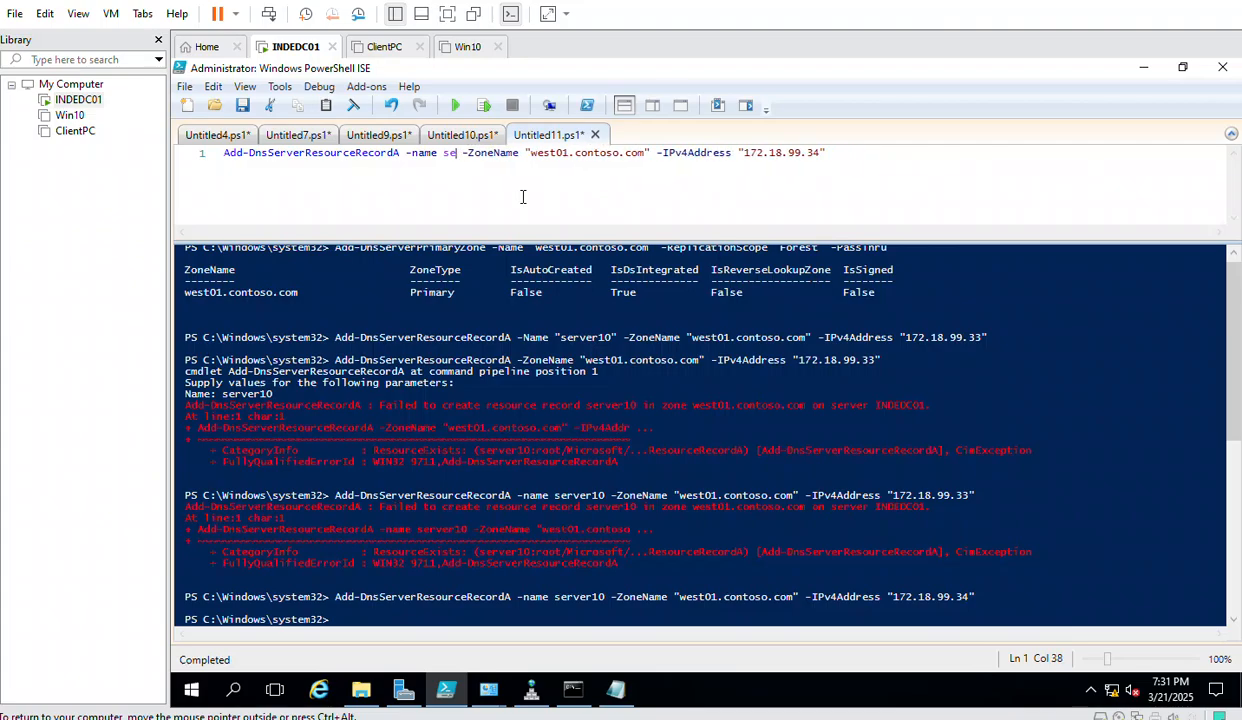
key(BackSpace)
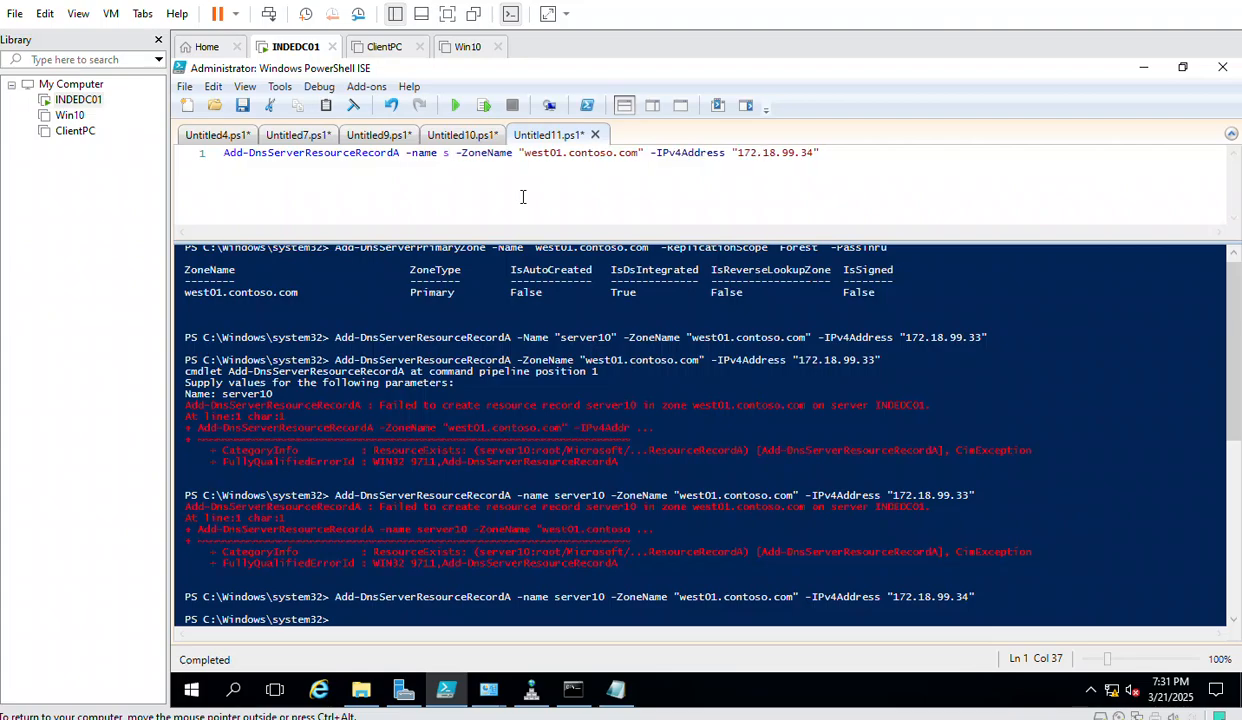
key(BackSpace)
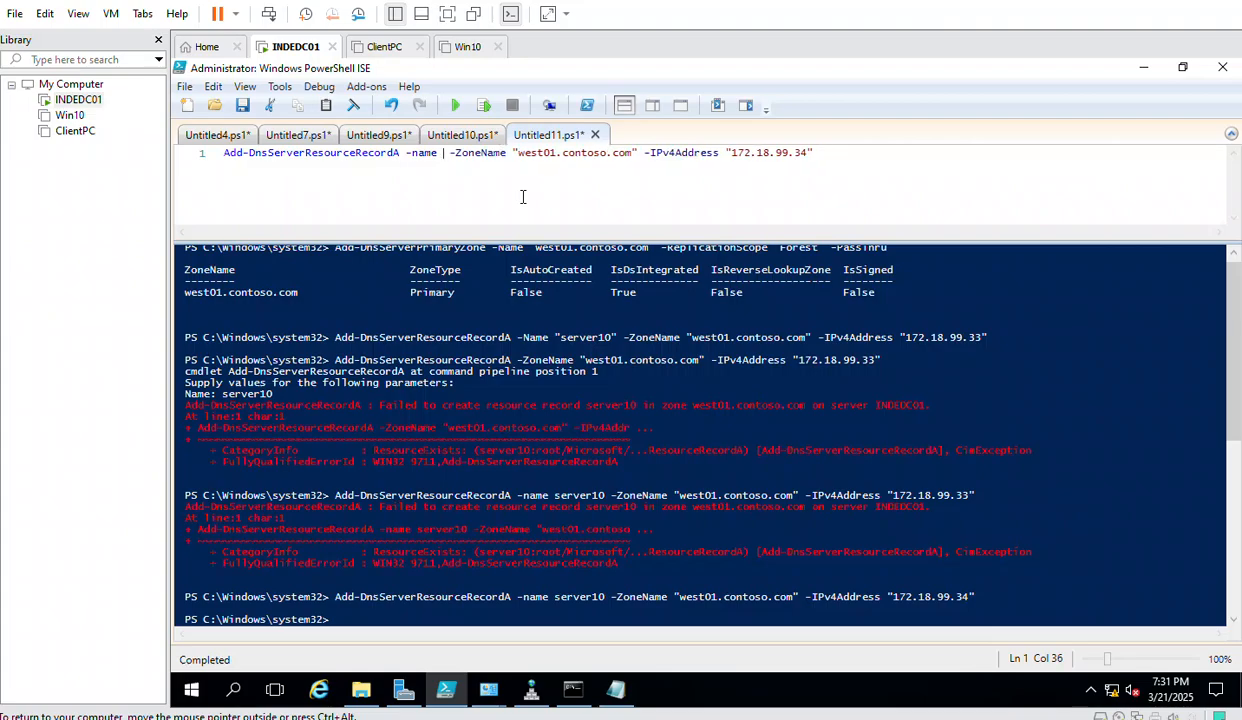
- In Untitled7.ps1, set the -Name value to "." and the IPv4 address to 172.18.97.33, and run the command for west01.contoso.com
click(290, 136)
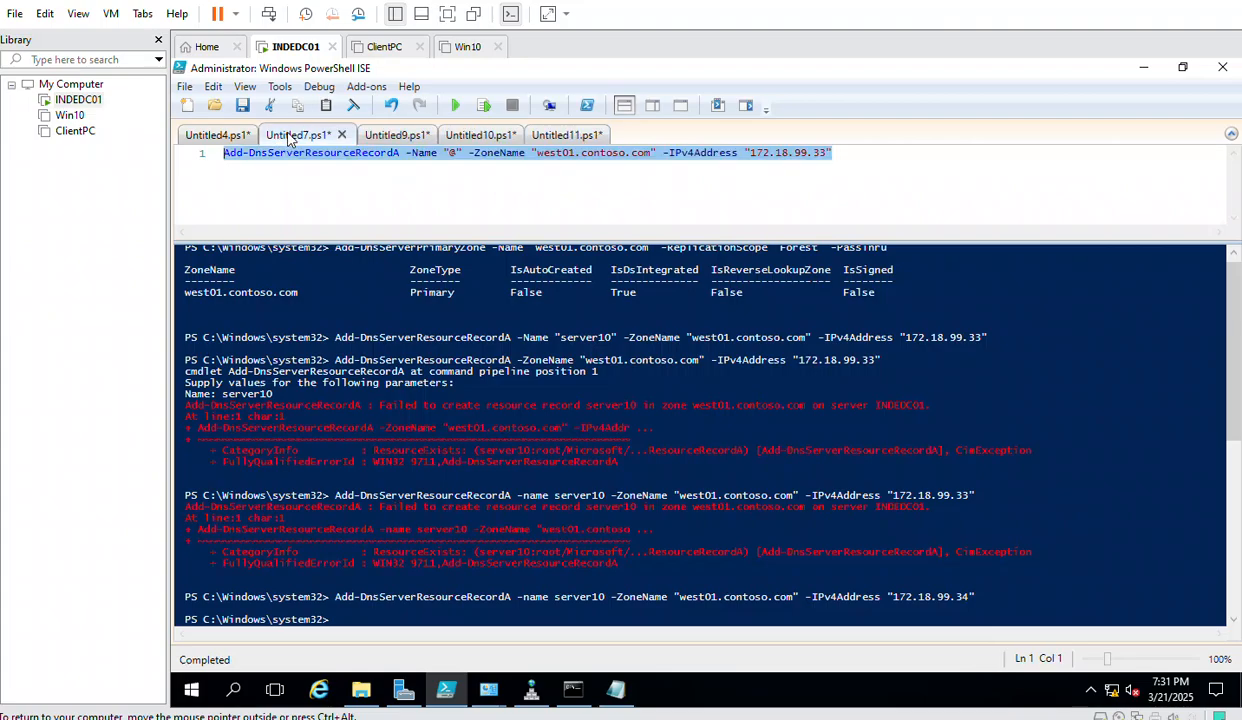
click(470, 198)
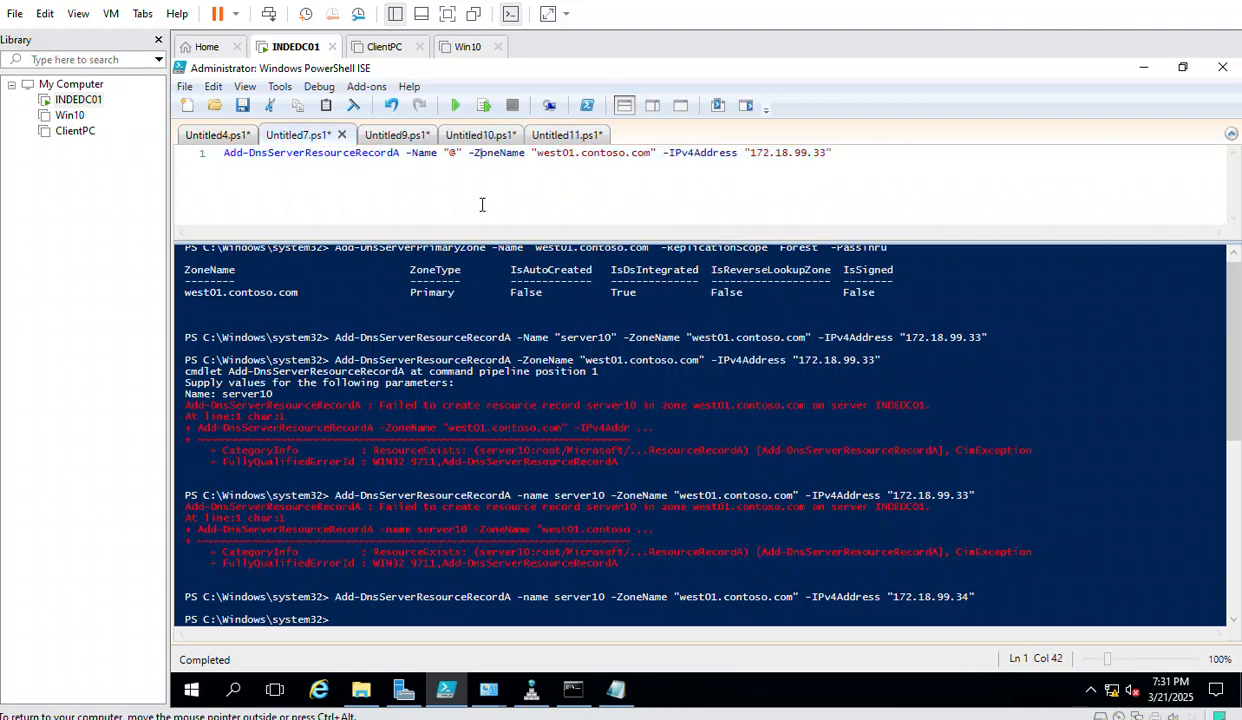
click(452, 155)
key(BackSpace)
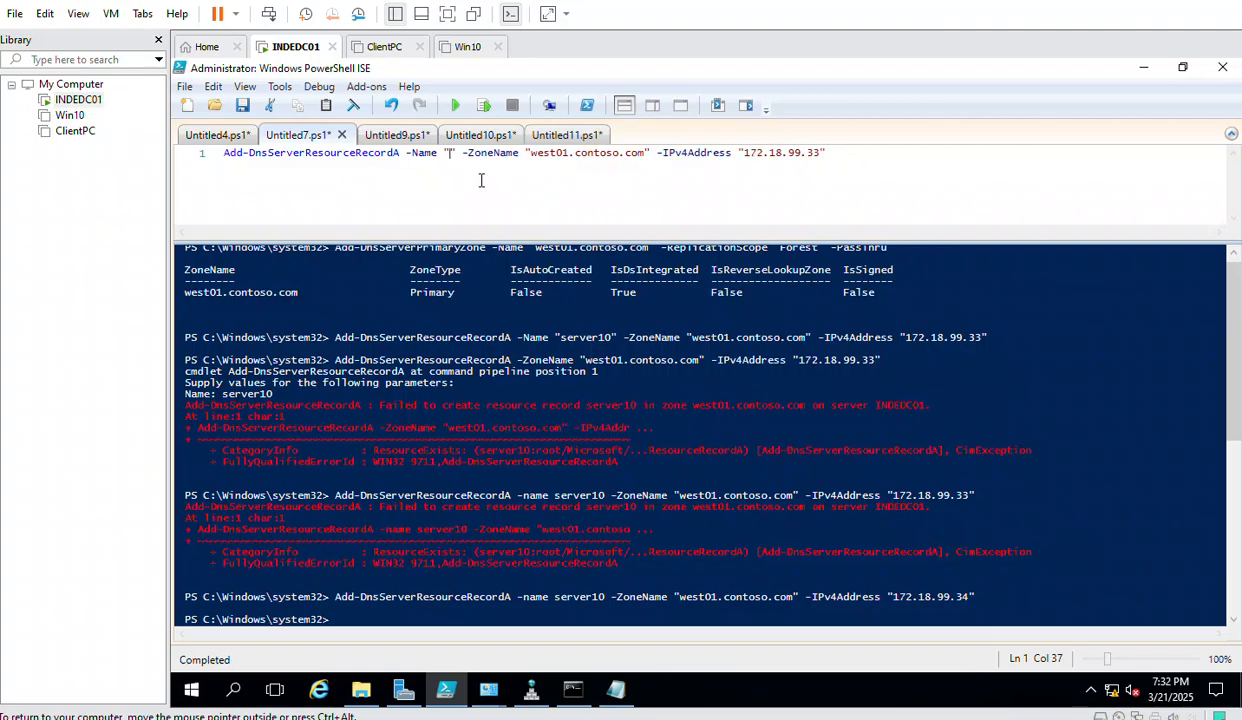
text(.)
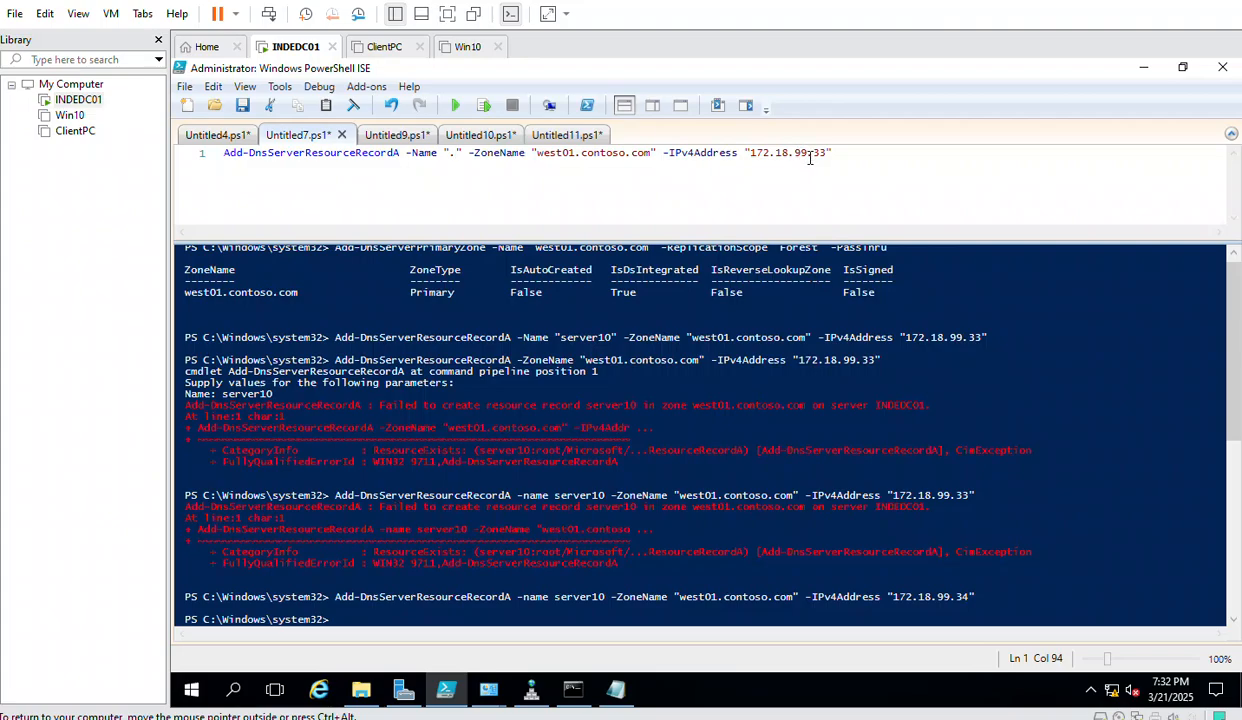
key(BackSpace)
text(7)
click(455, 106)
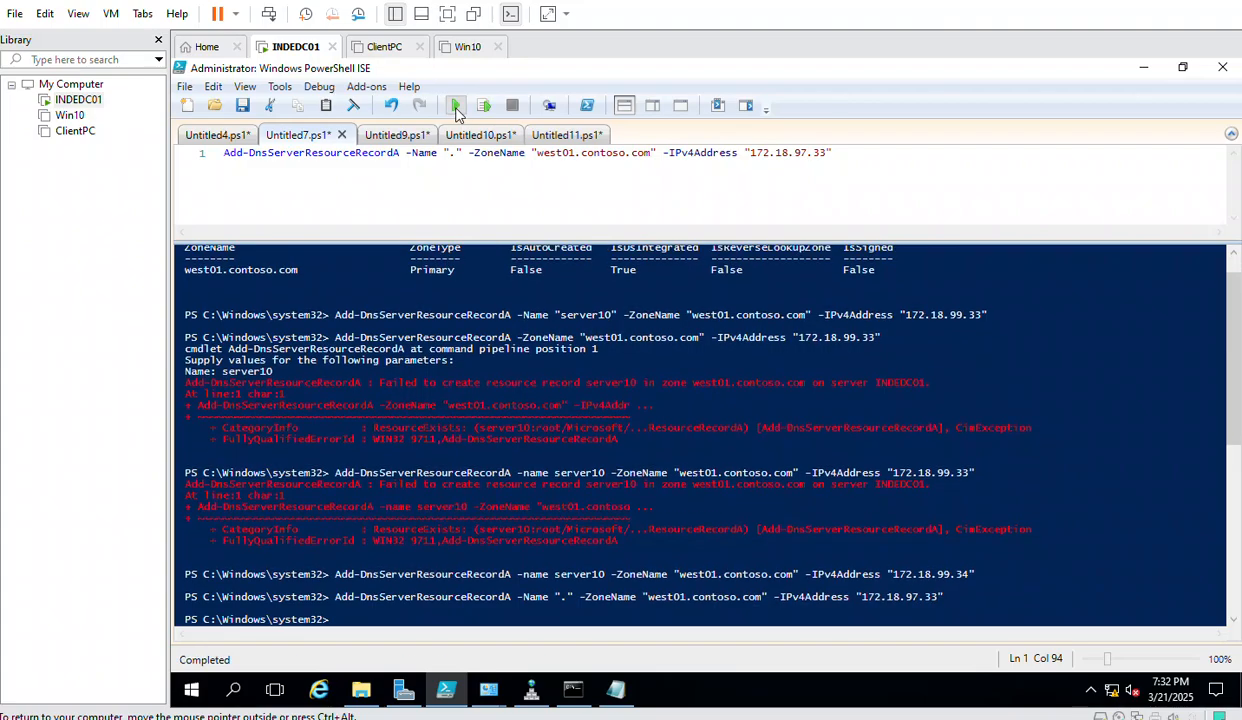
- Switch to DNS Manager and refresh west01.contoso.com to check its host records
click(531, 690)
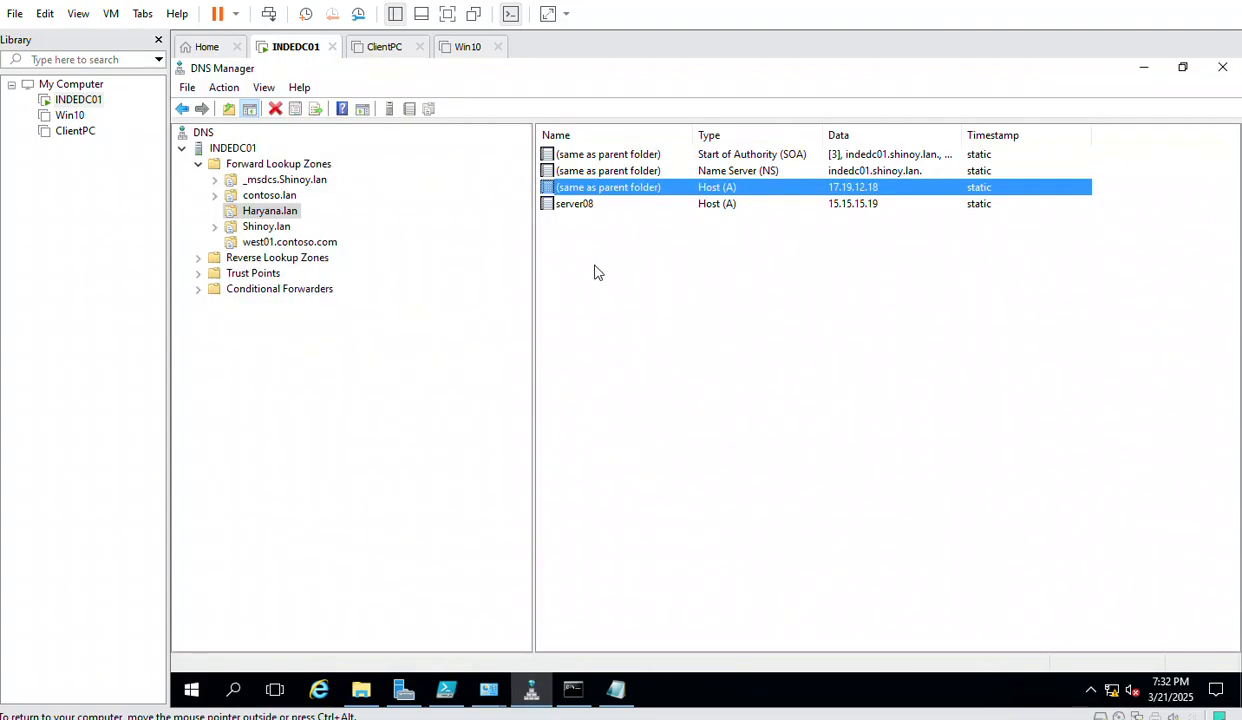
click(621, 268)
right_click(621, 264)
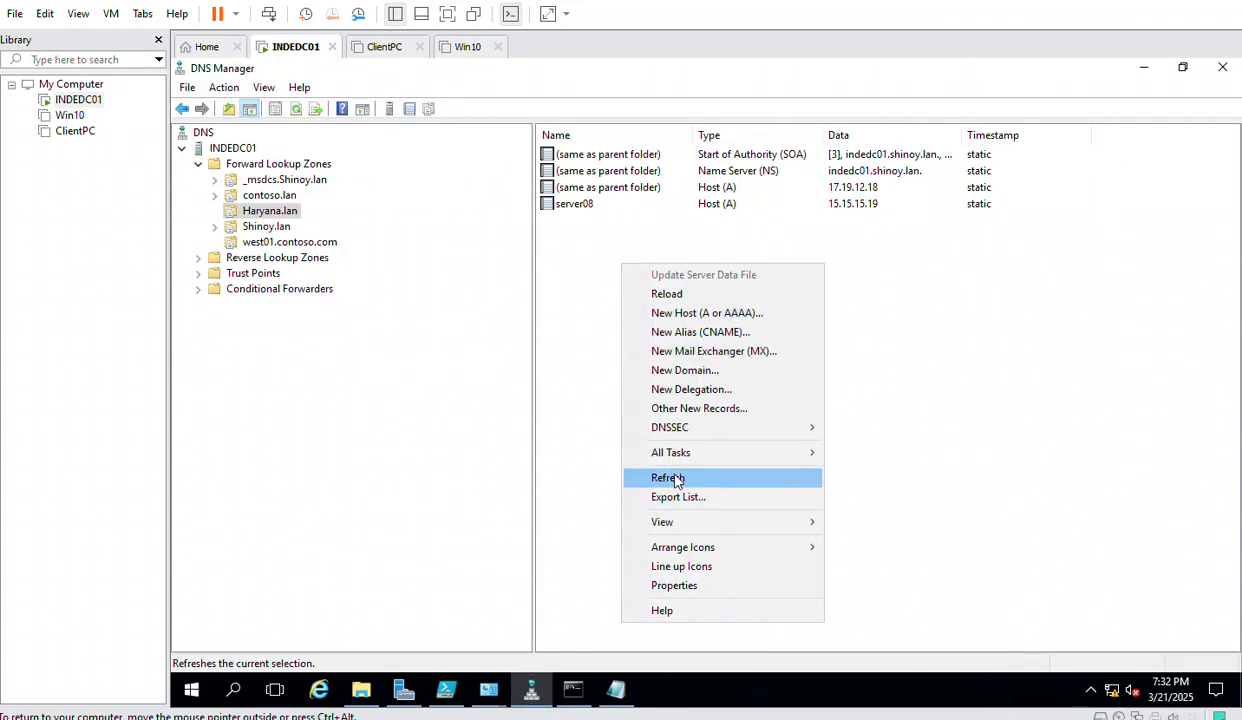
click(668, 477)
click(280, 243)
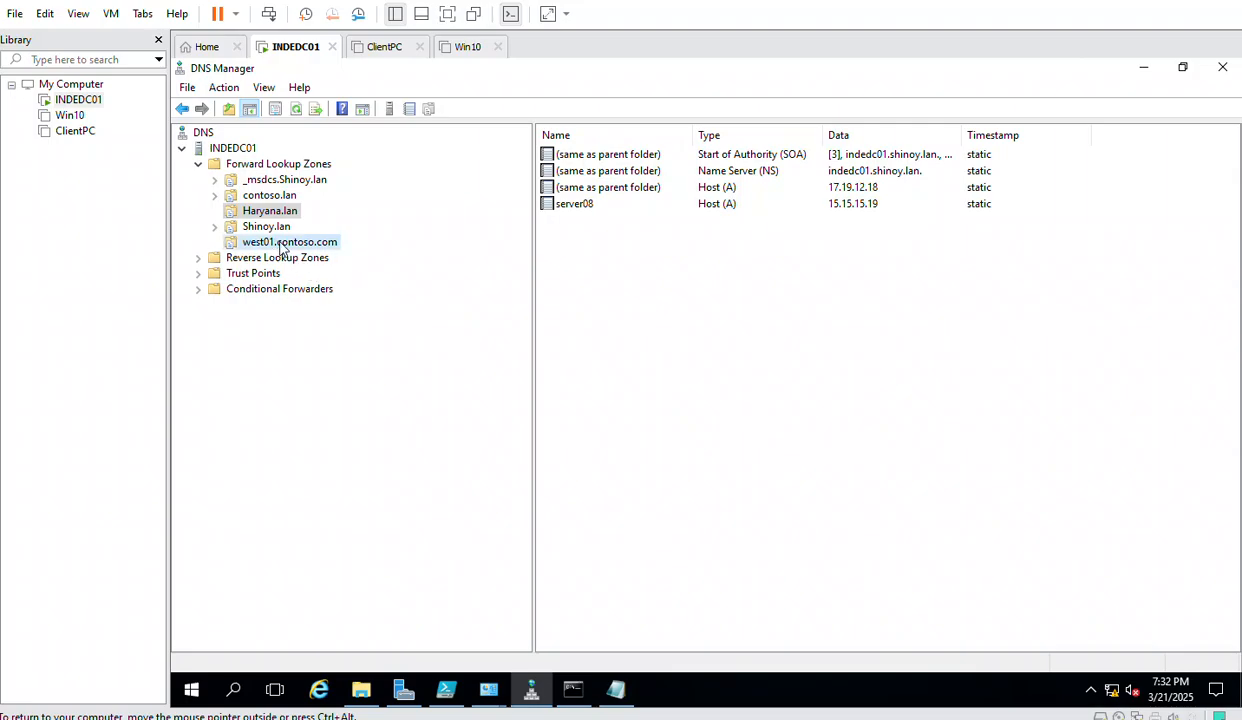
right_click(606, 270)
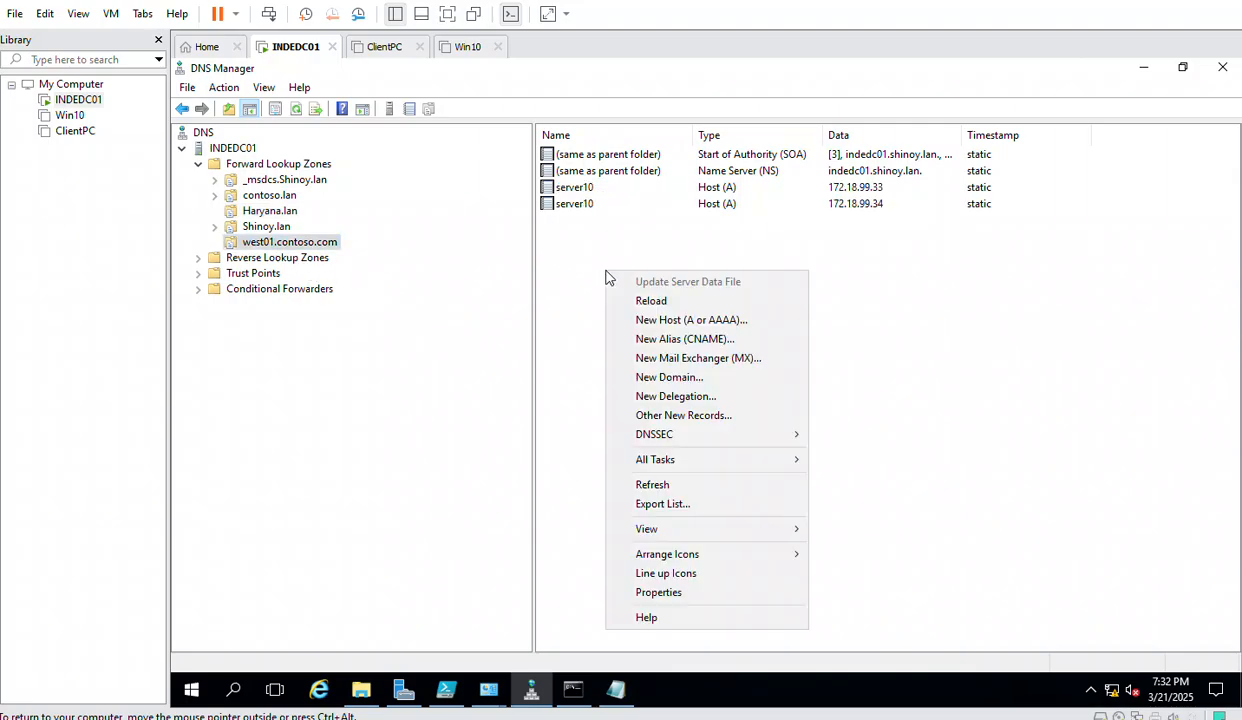
click(652, 484)
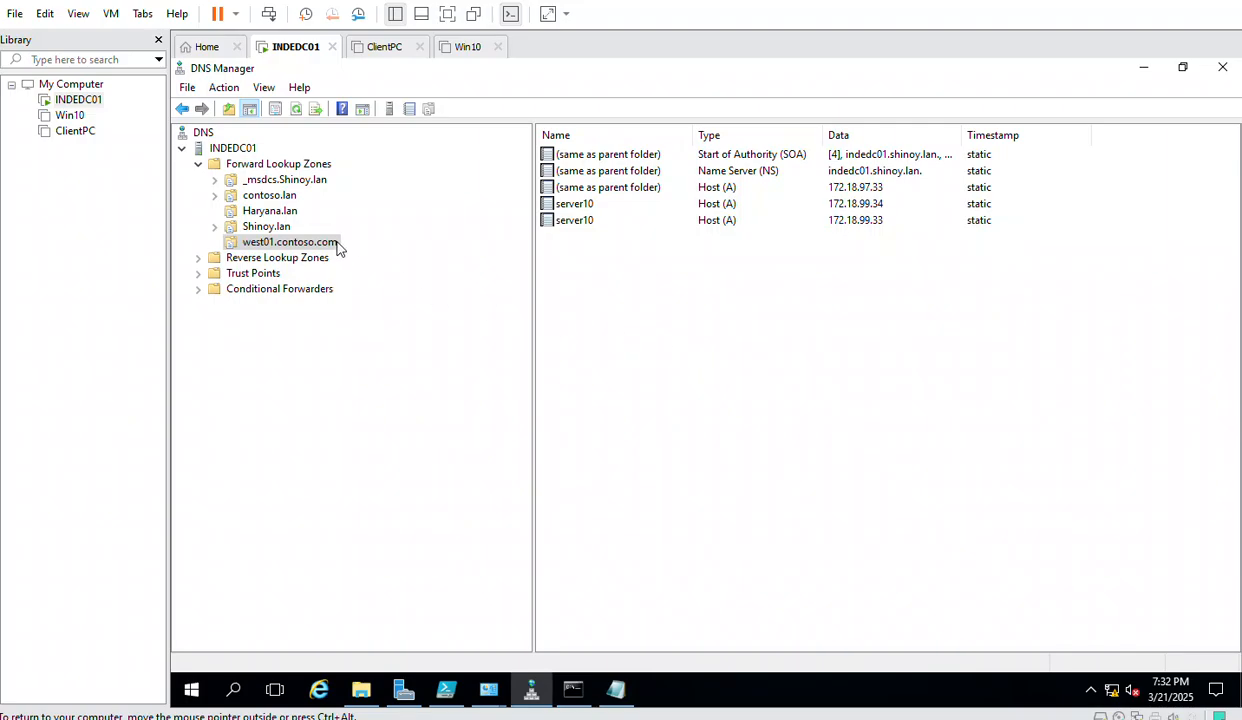
click(297, 110)
- Clear the PowerShell ISE console, then refresh server INDEDC01 in DNS Manager and reopen the west01.contoso.com zone
click(446, 689)
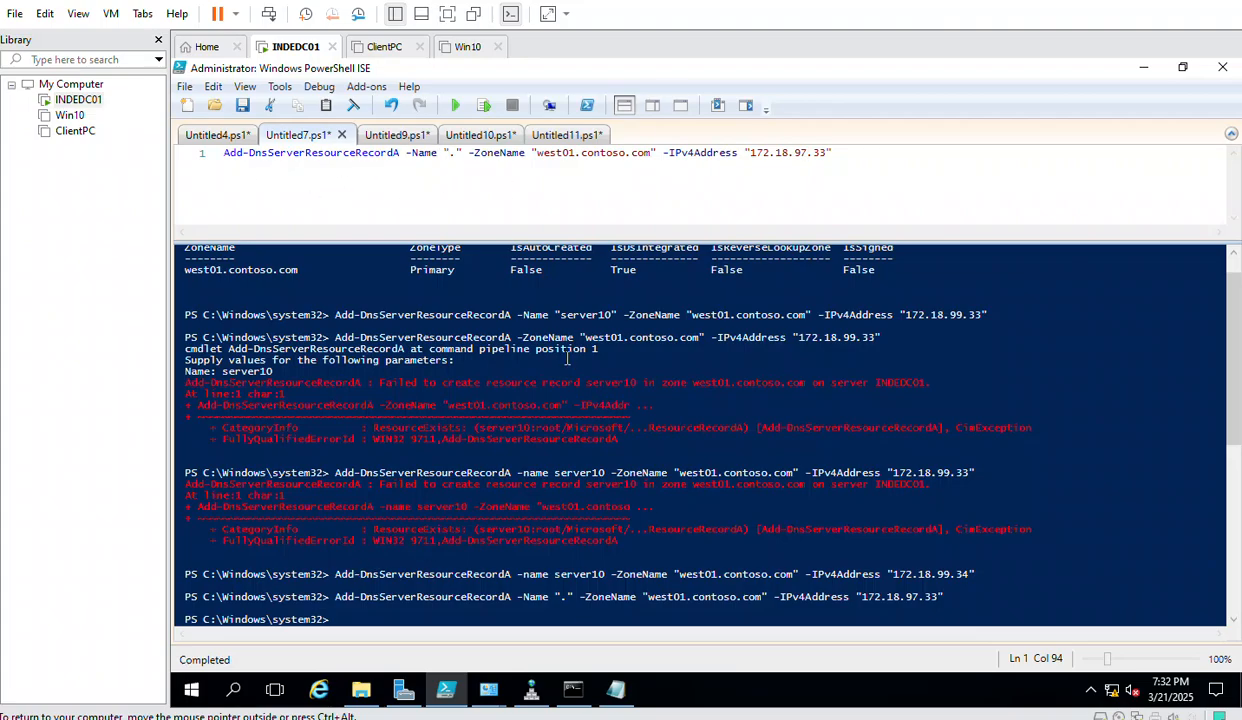
click(351, 108)
click(531, 690)
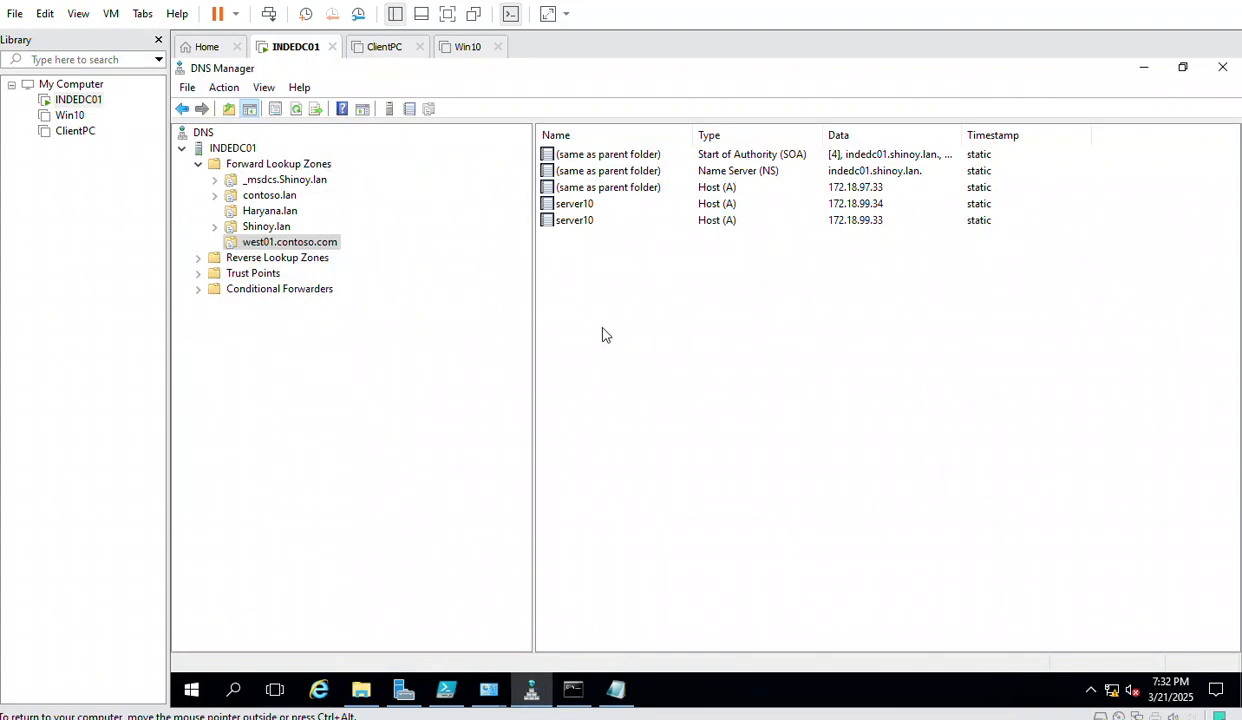
click(248, 149)
click(296, 110)
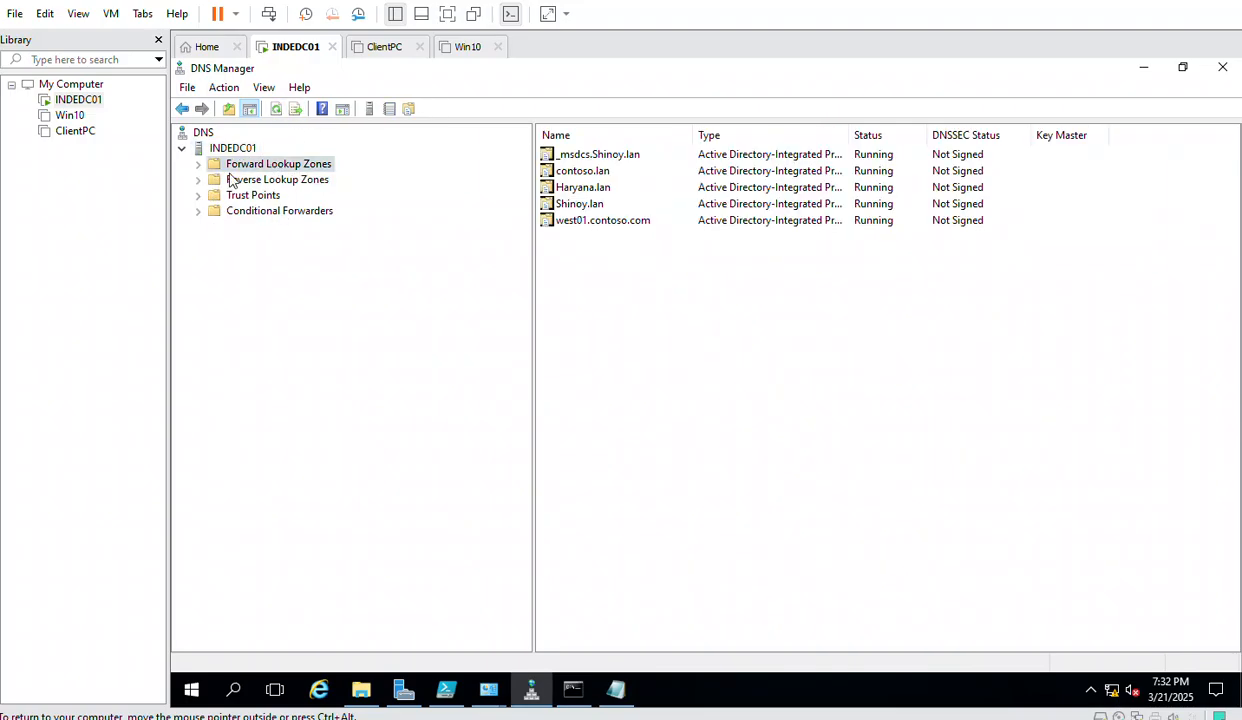
double_click(609, 223)
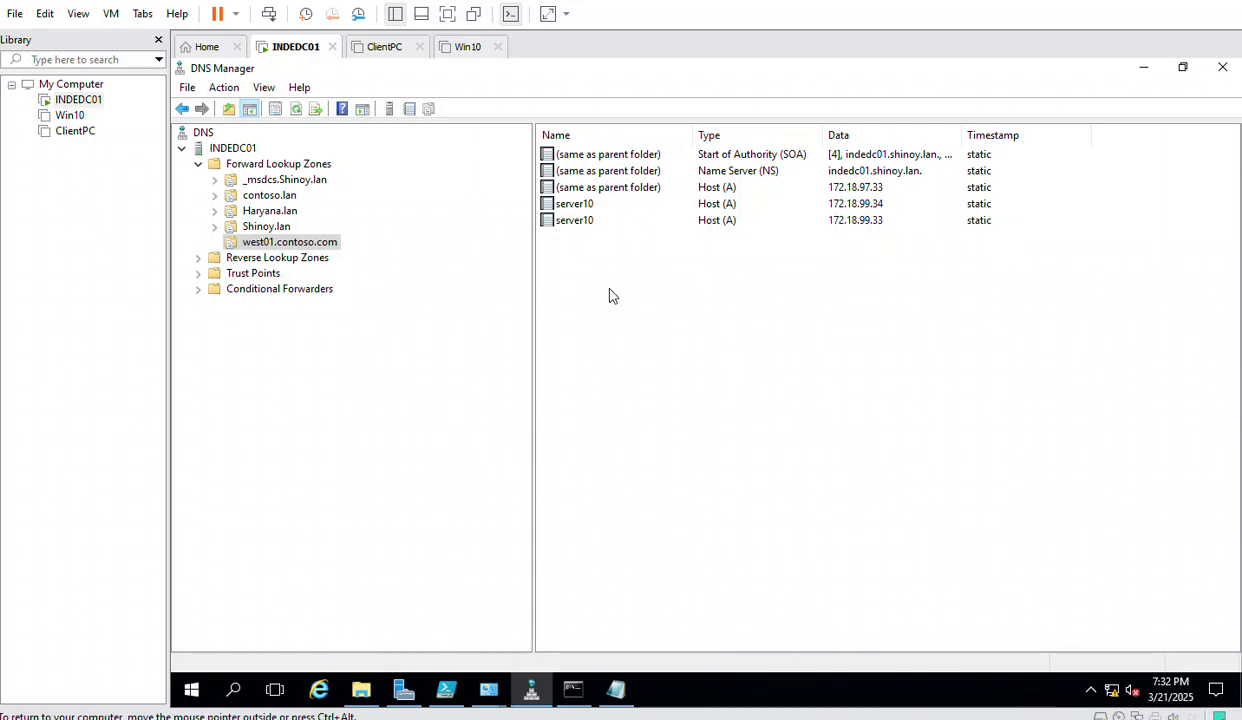
- Try the "." host command again in PowerShell ISE, then refresh INDEDC01 and west01.contoso.com in DNS Manager to check the records
click(446, 689)
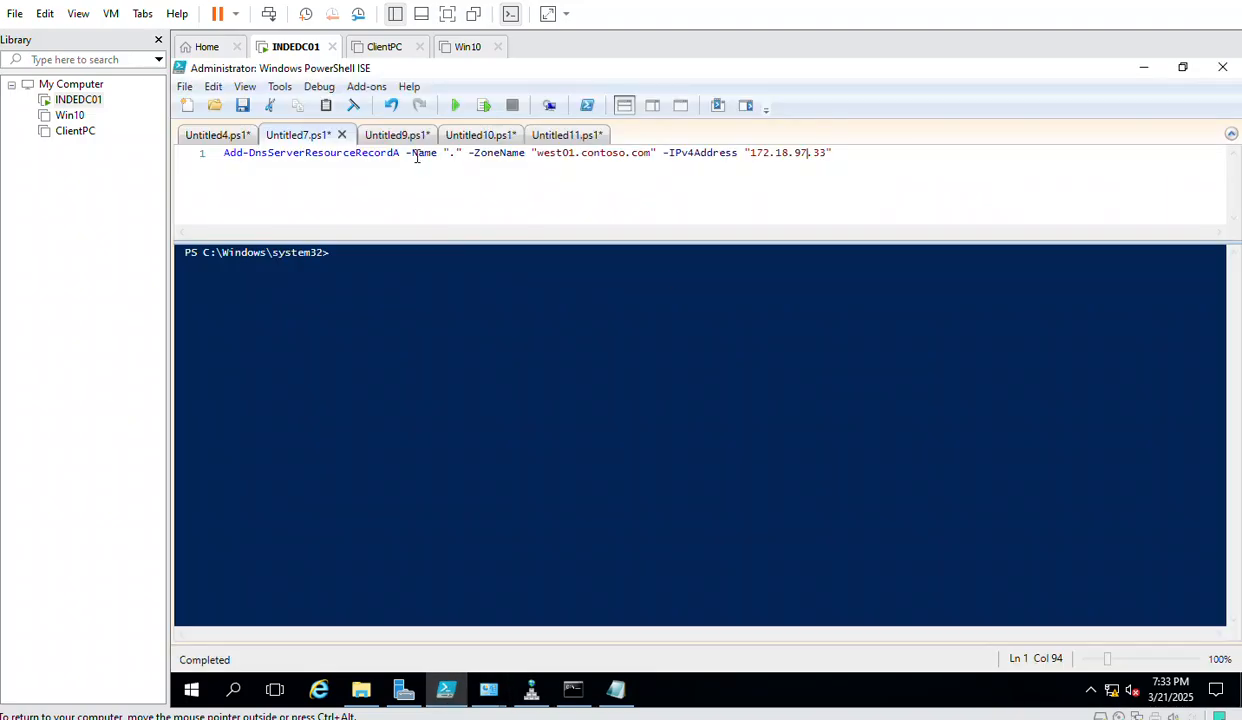
click(453, 106)
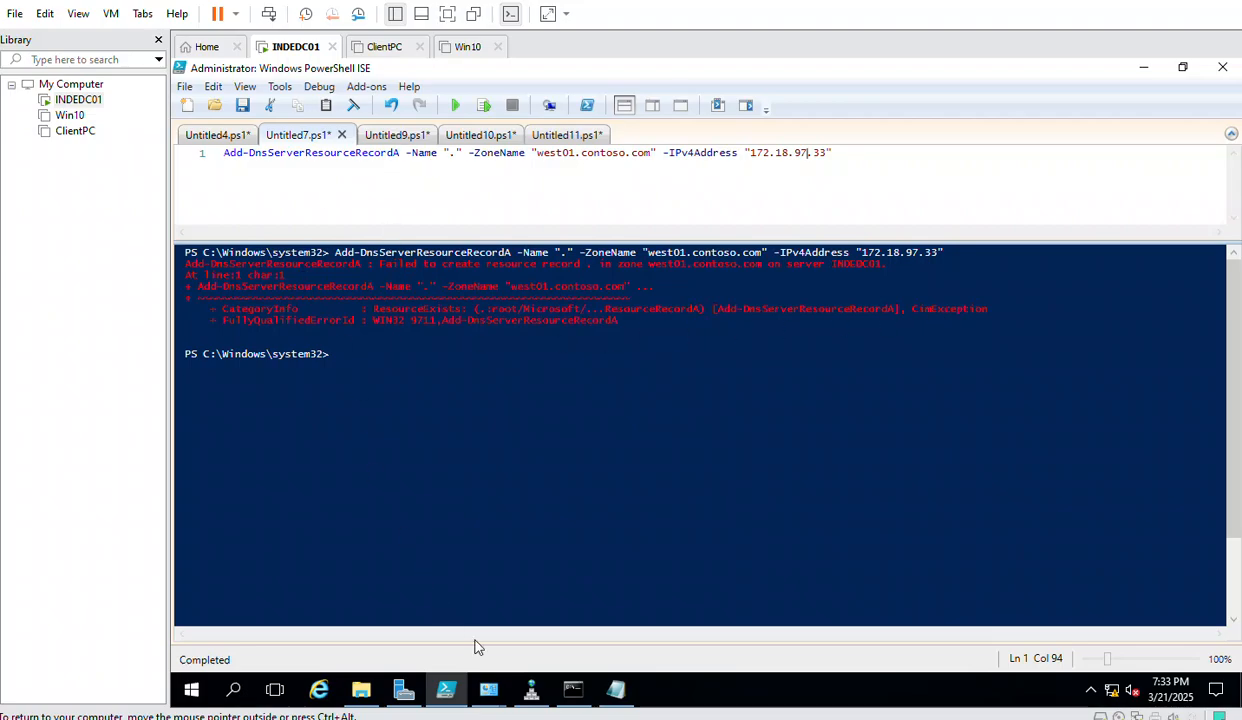
click(531, 690)
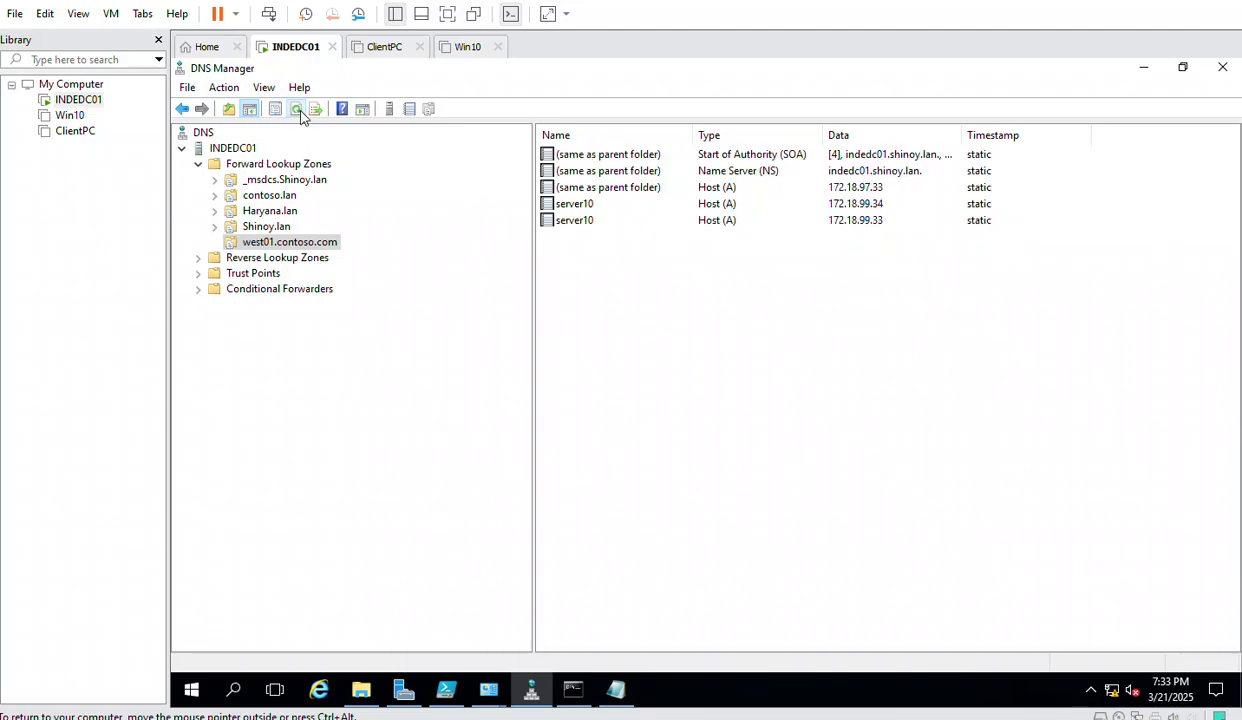
click(303, 115)
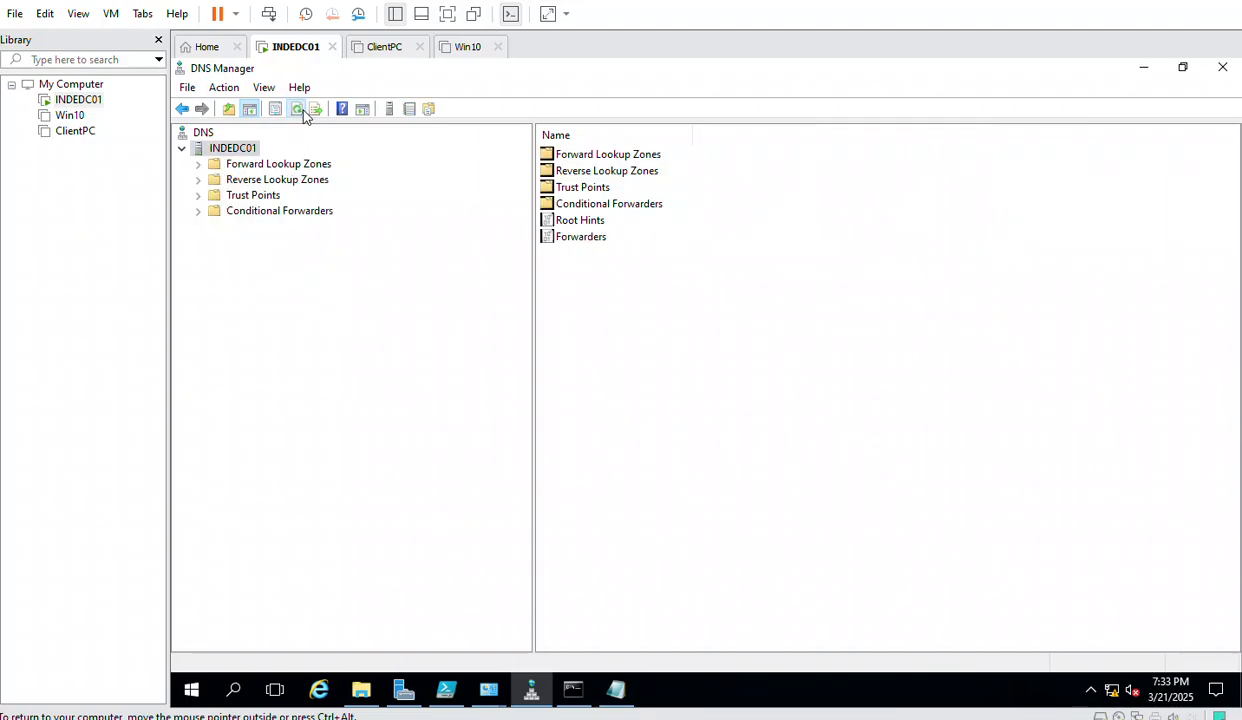
double_click(240, 165)
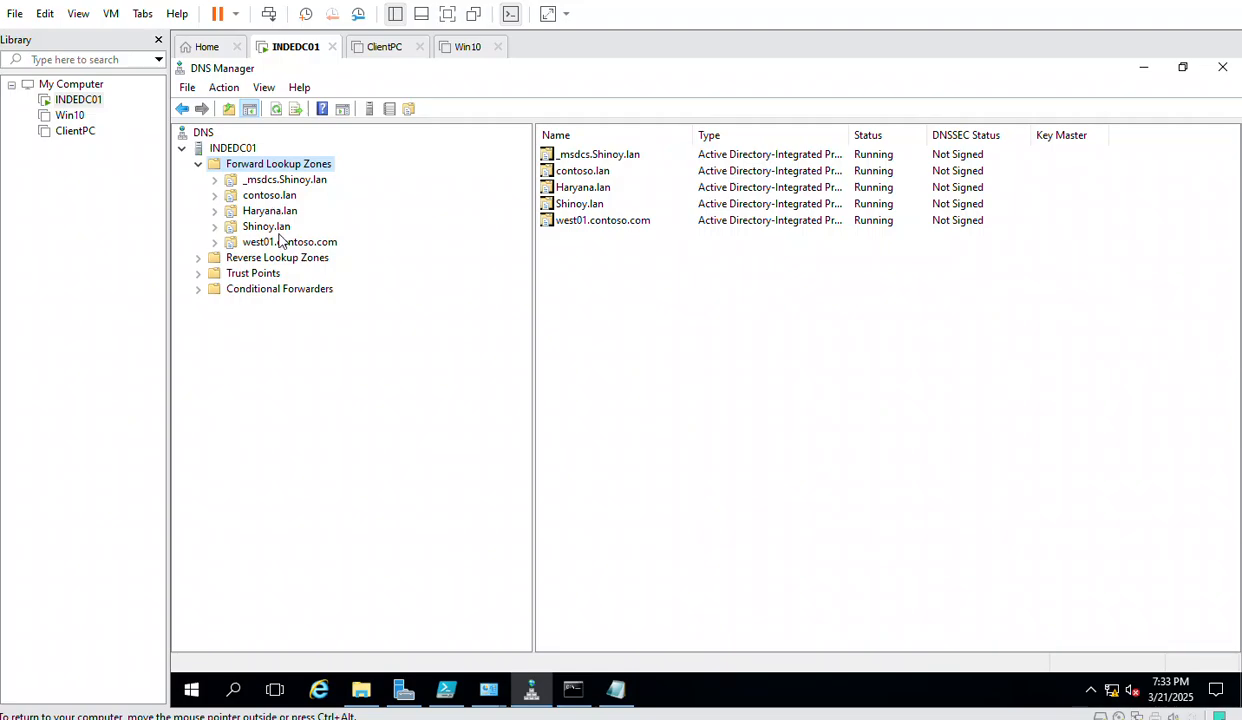
click(279, 243)
right_click(667, 296)
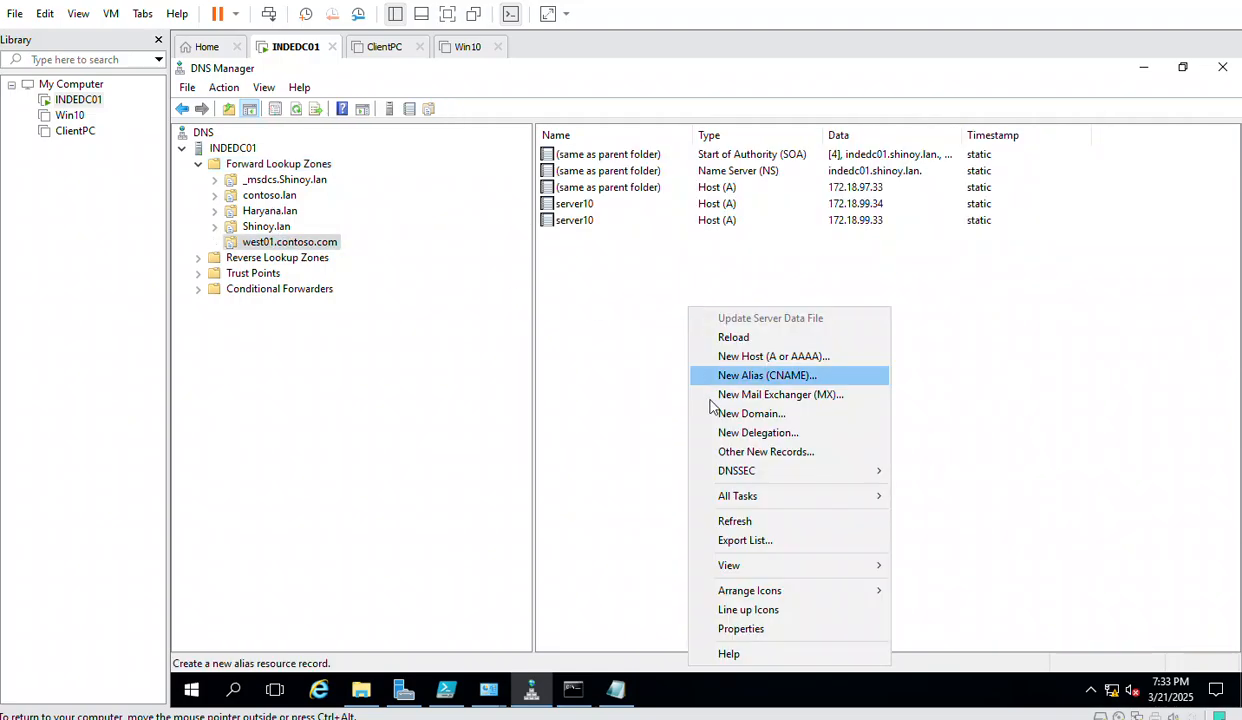
click(728, 521)
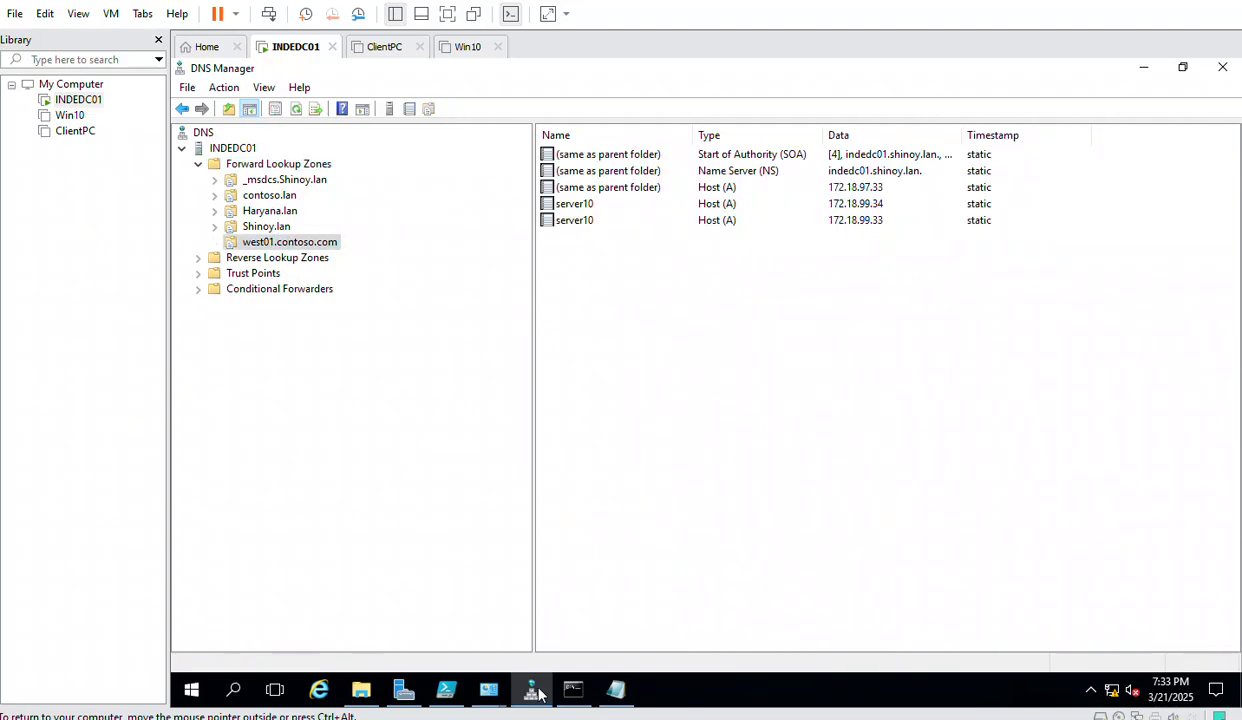
- Switch to PowerShell ISE, set the -Name value to "@" and the IPv4 address to 172.18.37.33, and run the command
click(448, 692)
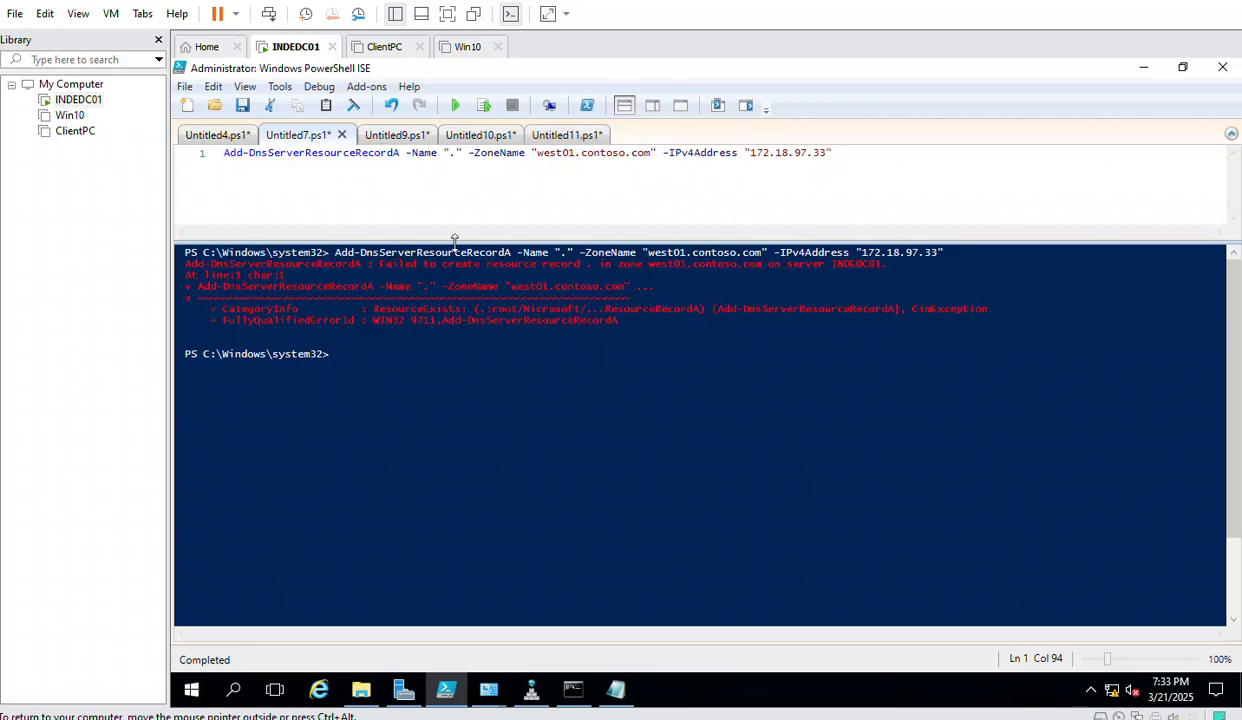
click(449, 153)
key(BackSpace)
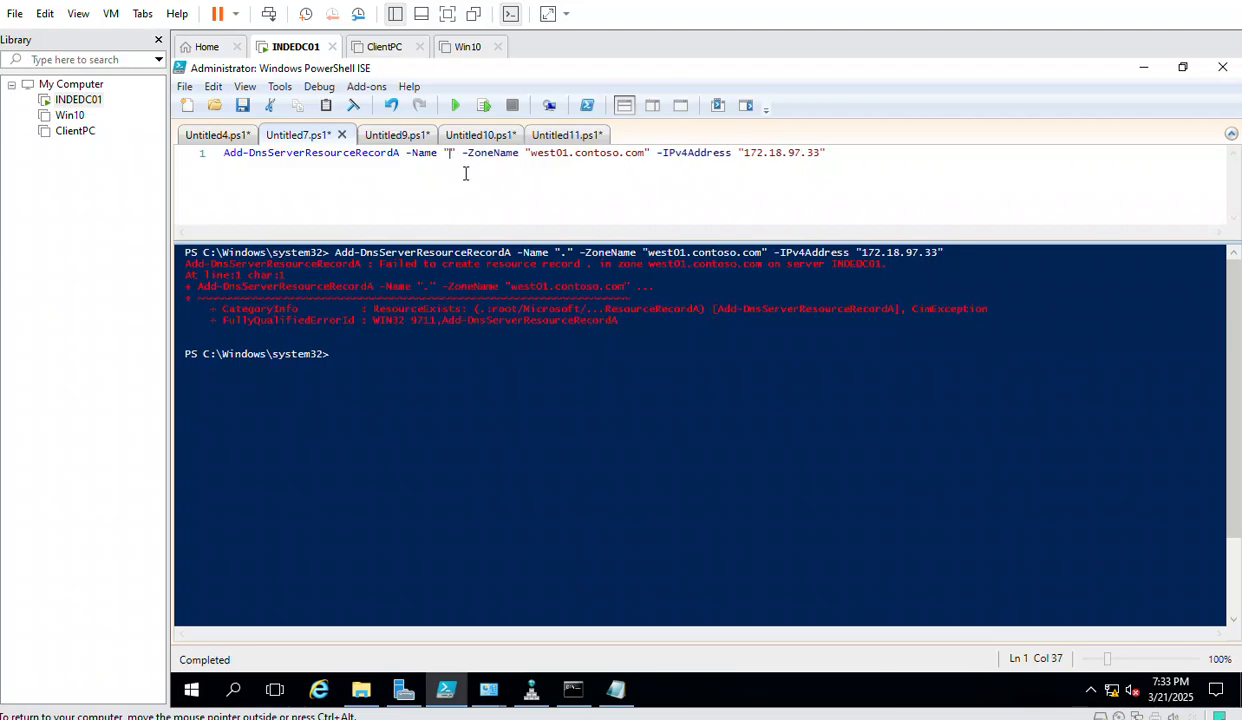
text(@)
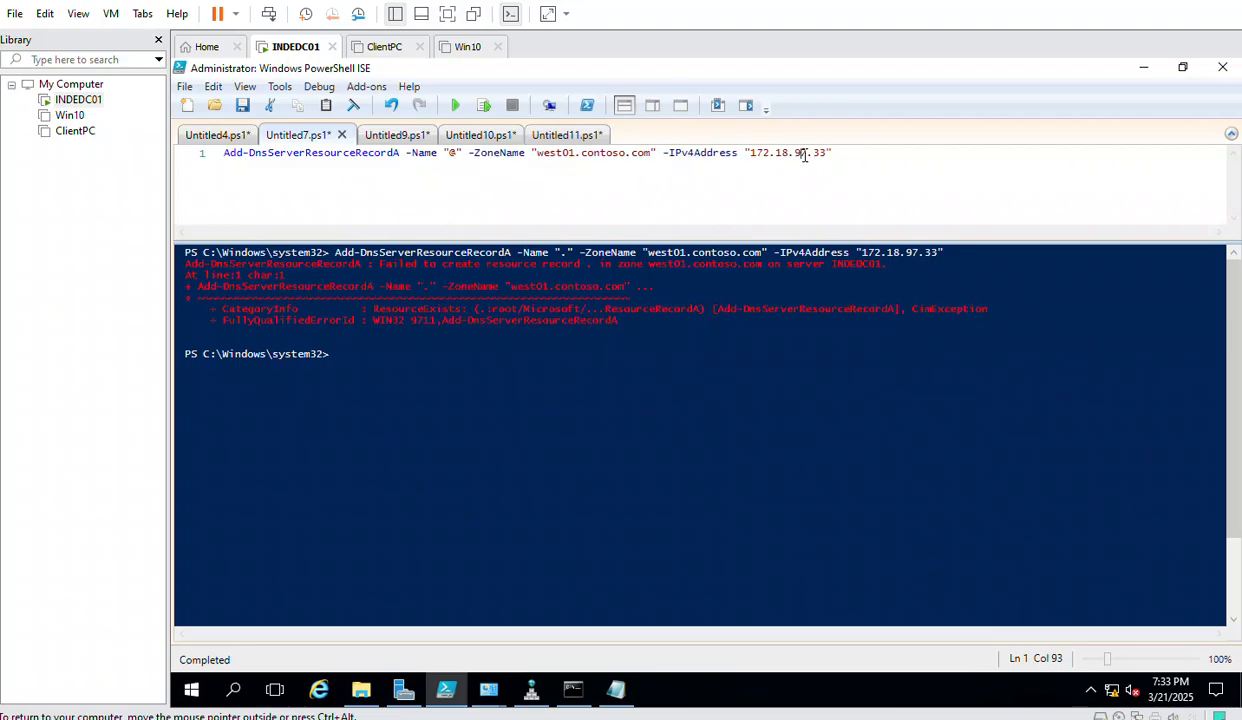
key(BackSpace)
text(3)
click(456, 105)
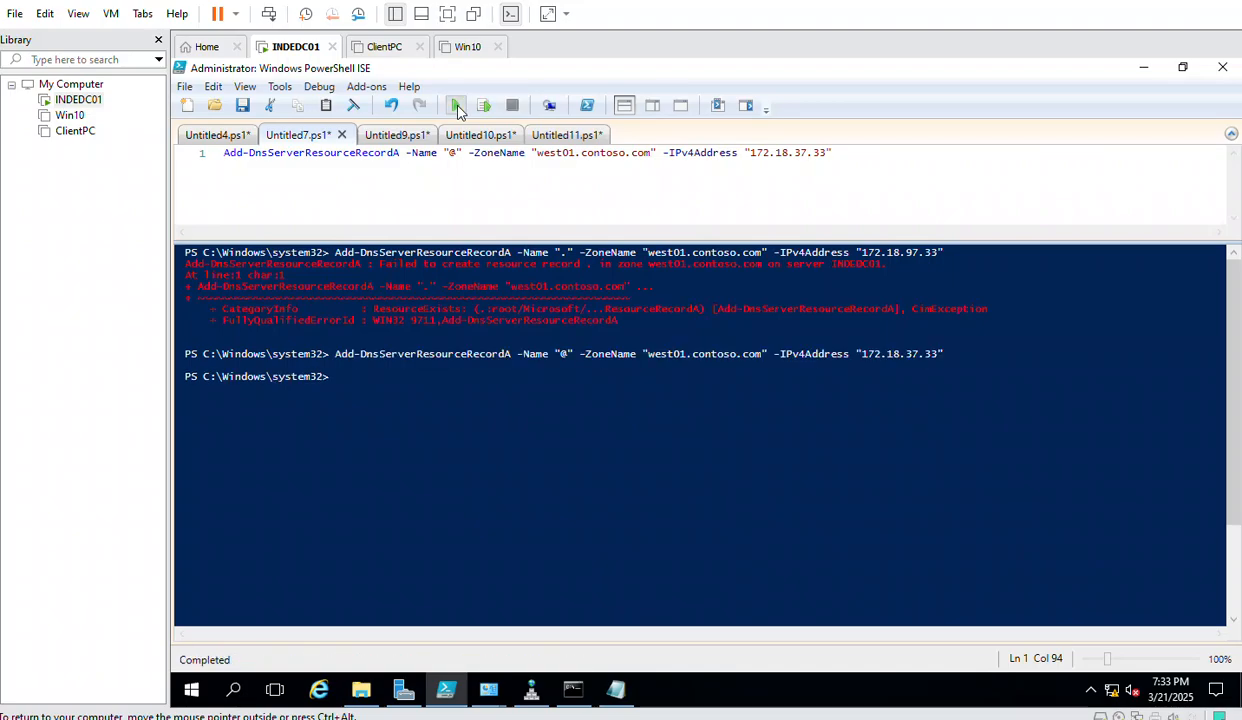
- Switch to DNS Manager, refresh west01.contoso.com, and select the same-as-parent host with address 172.18.37.33
click(527, 688)
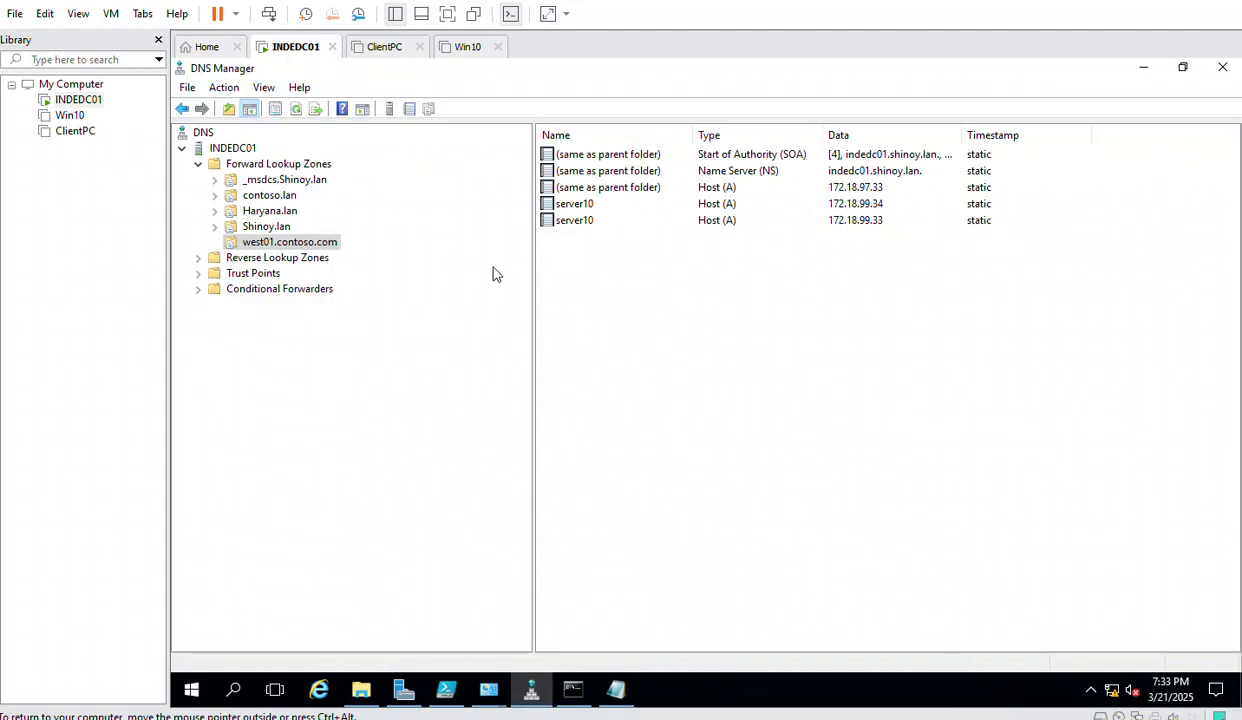
right_click(589, 278)
click(620, 494)
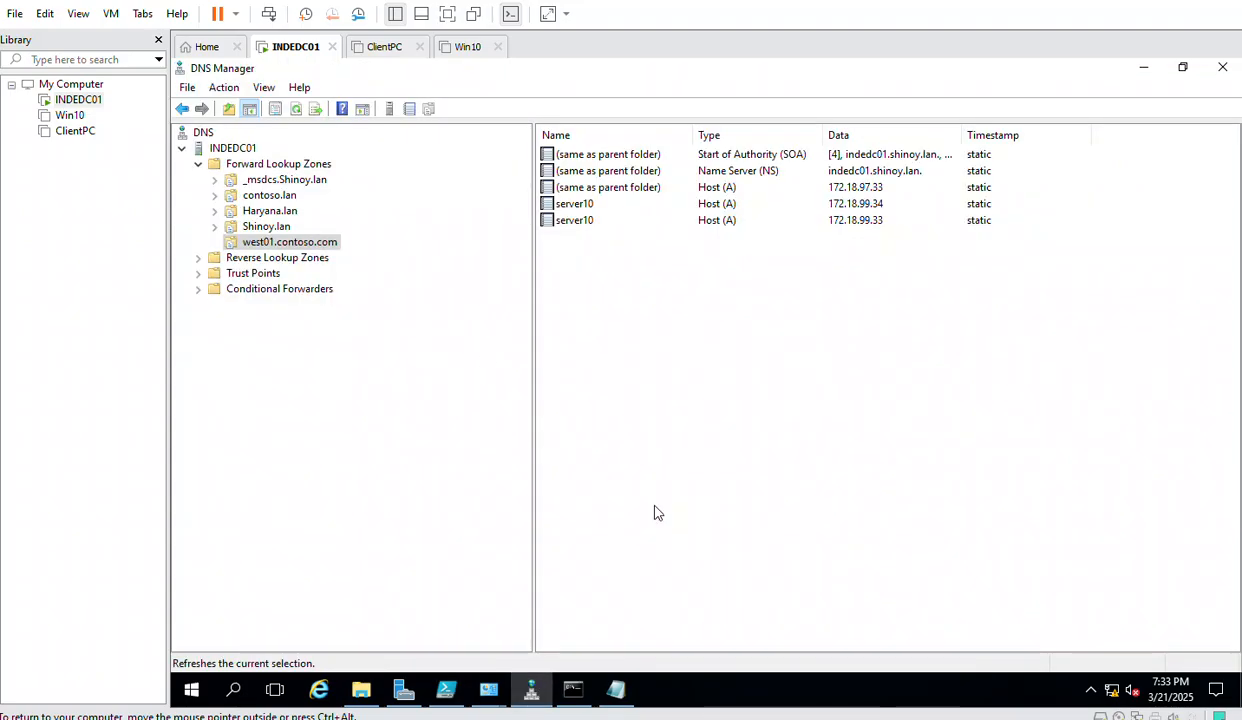
click(705, 206)
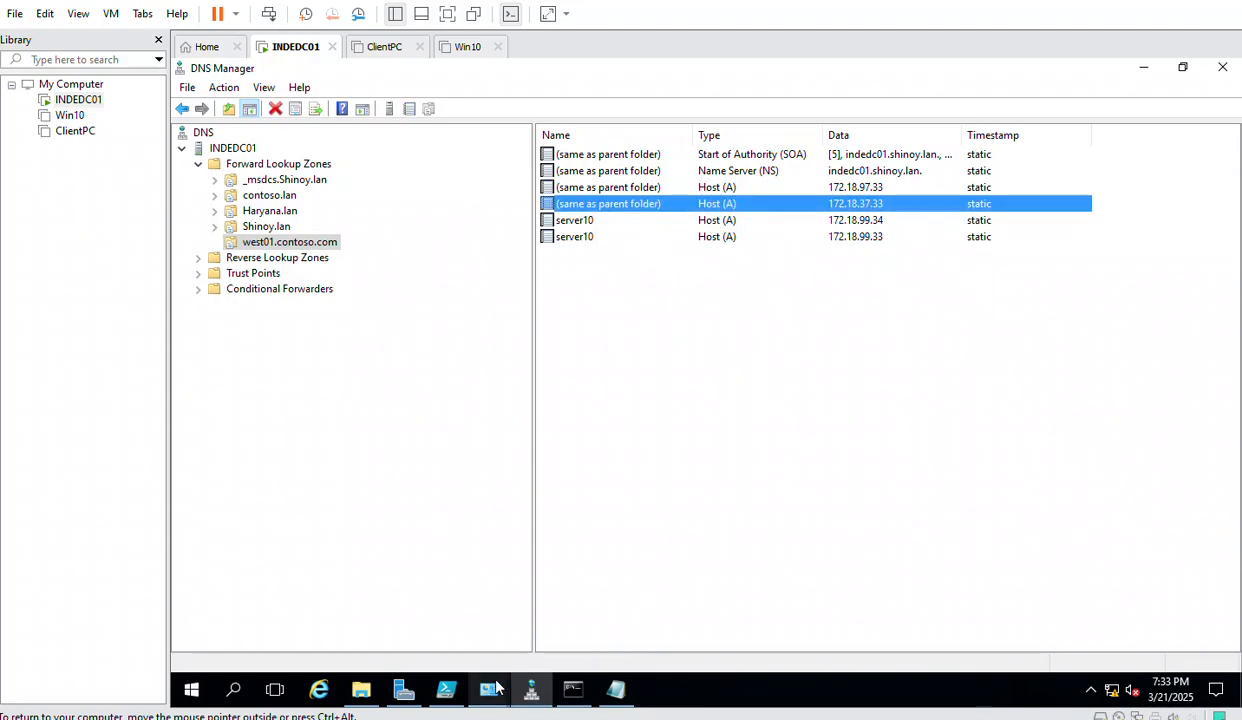
- Switch to PowerShell ISE and review the zone name and the full host record command in Untitled7.ps1
click(447, 689)
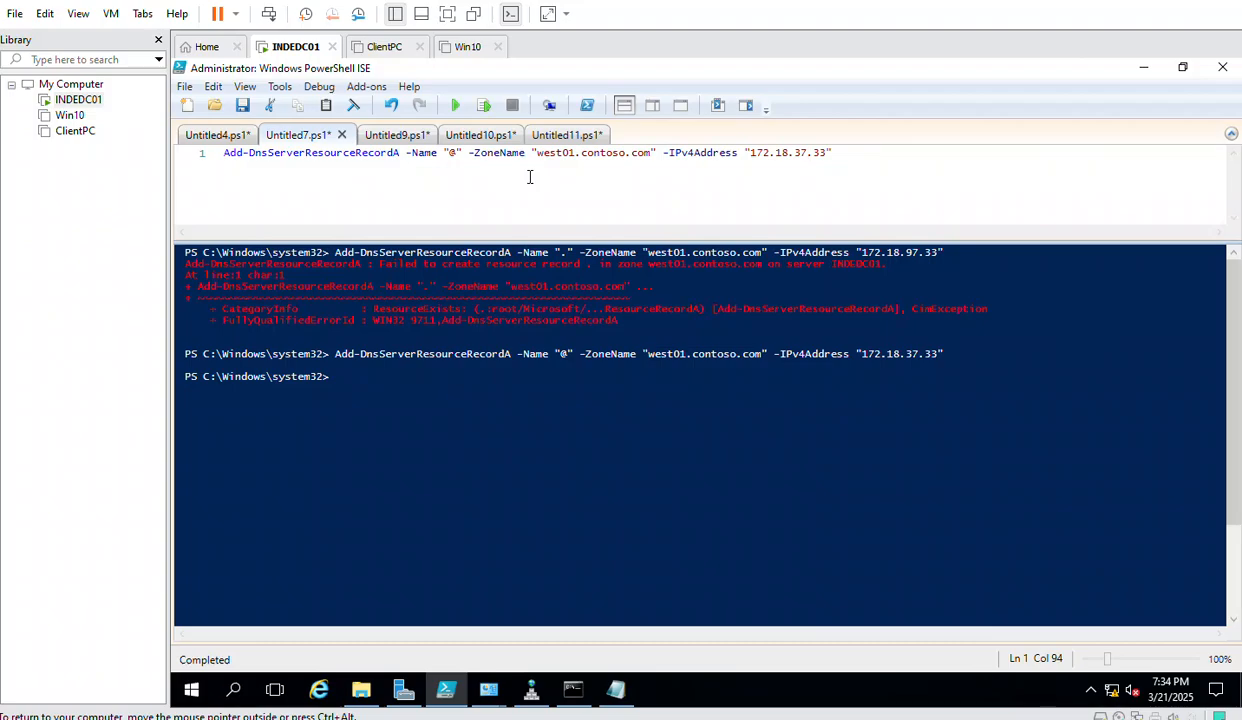
drag(654, 152, 538, 157)
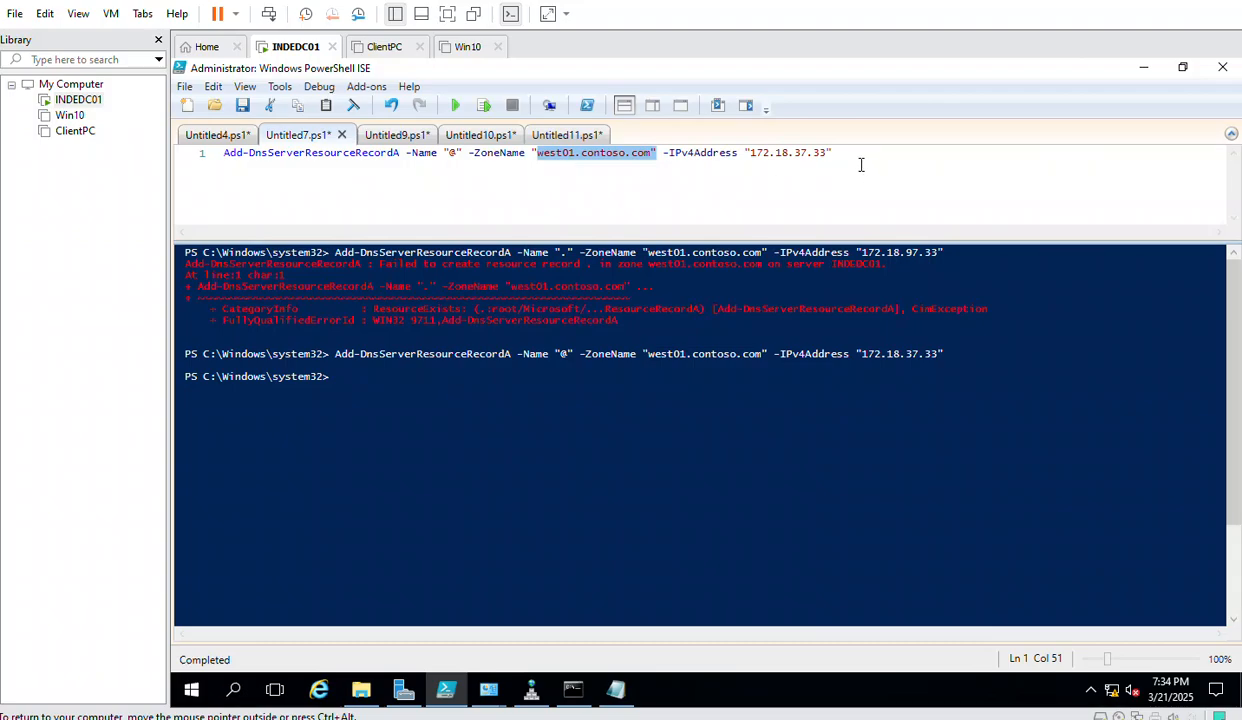
drag(832, 155, 218, 135)
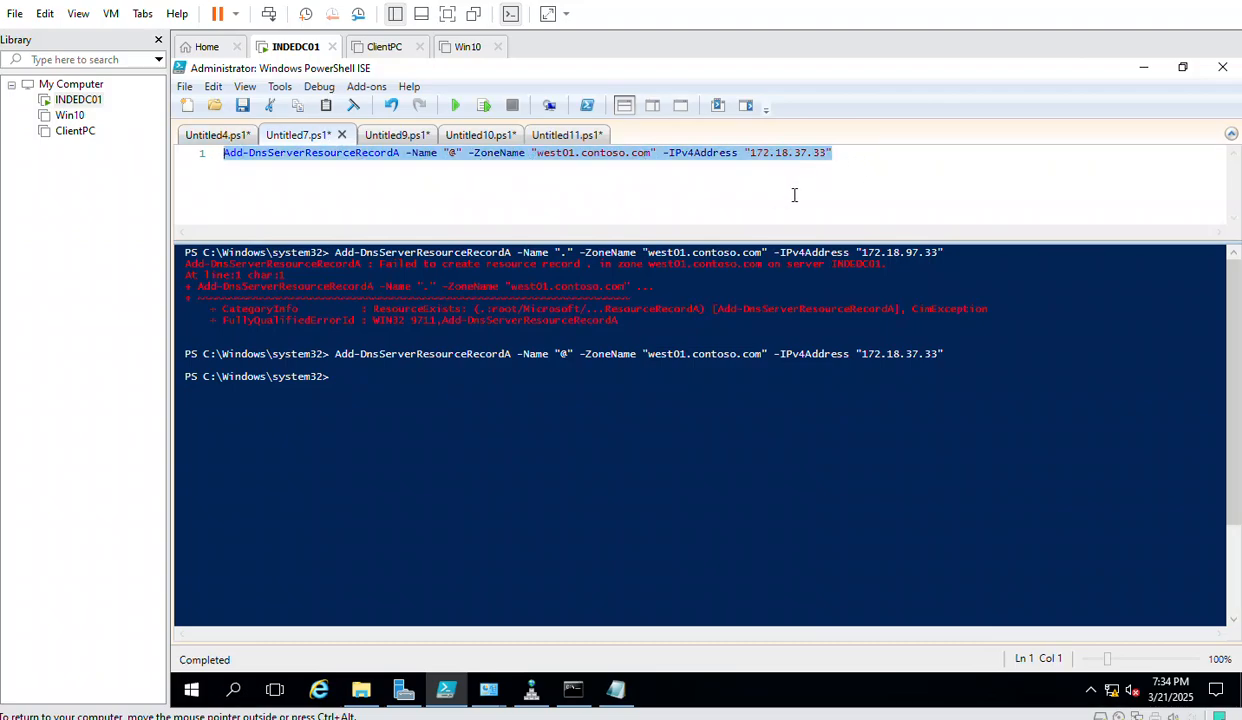
- Open the Untitled4.ps1 script with the primary zone command and clear the console
click(215, 136)
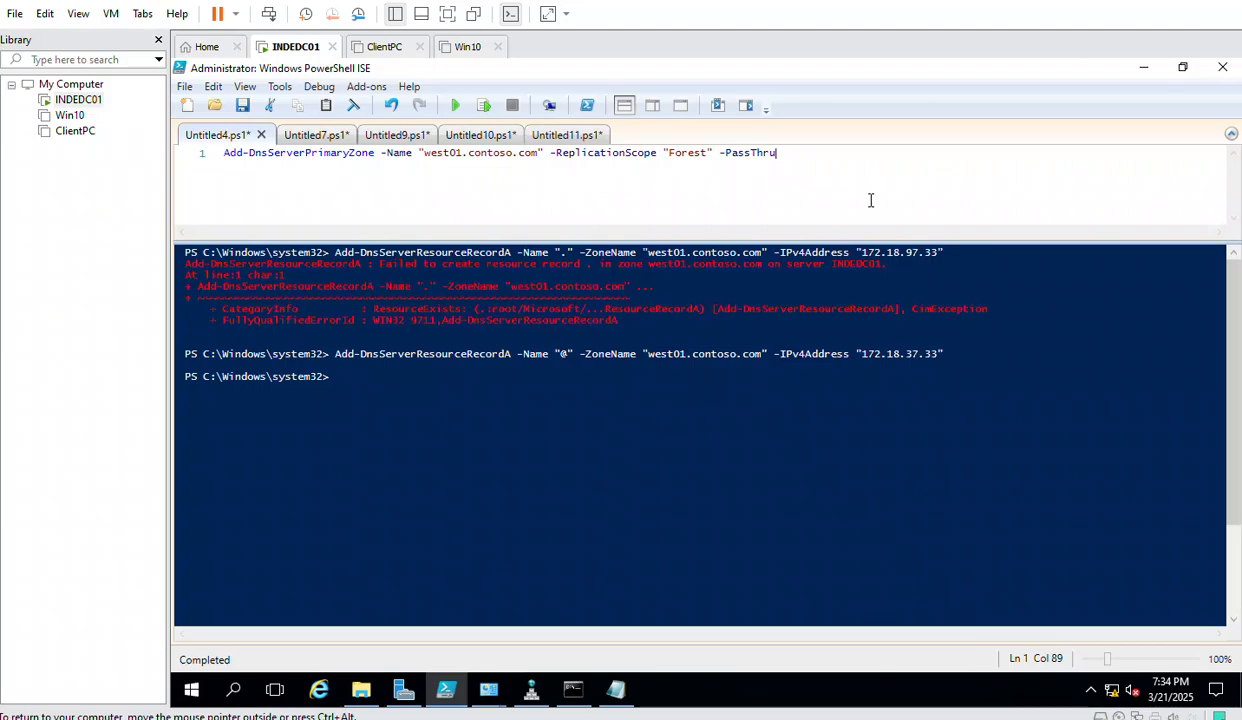
click(352, 107)
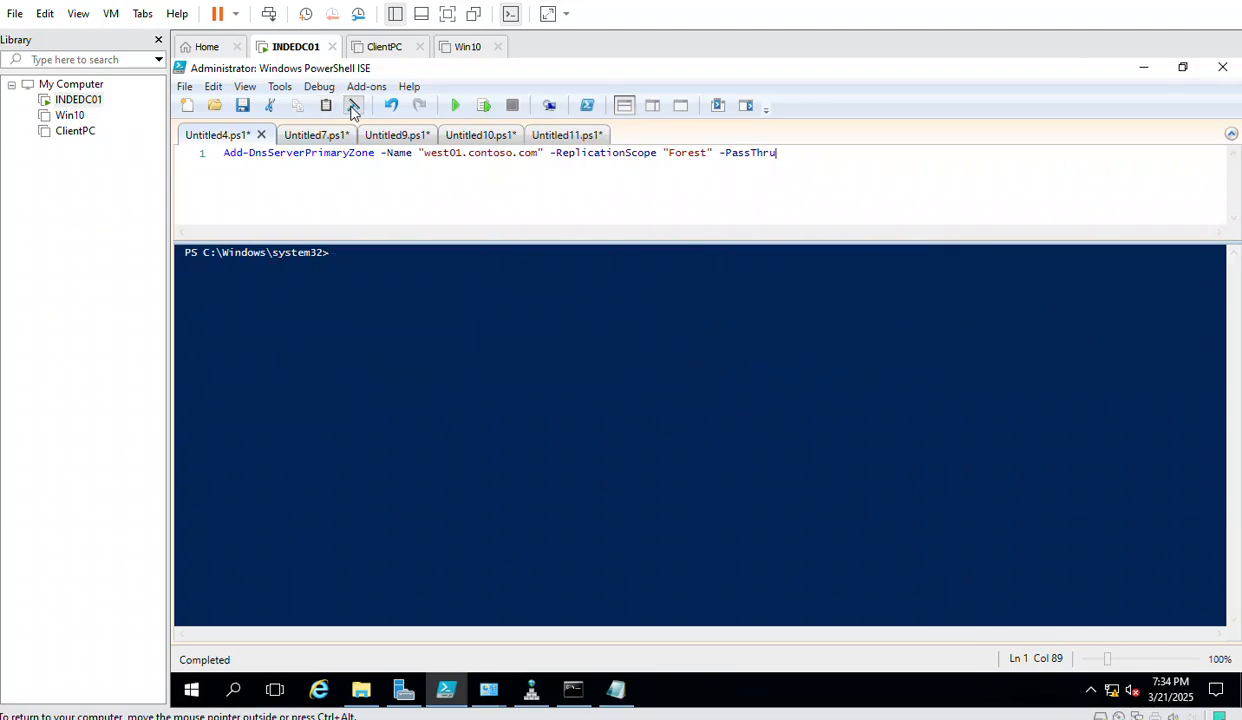